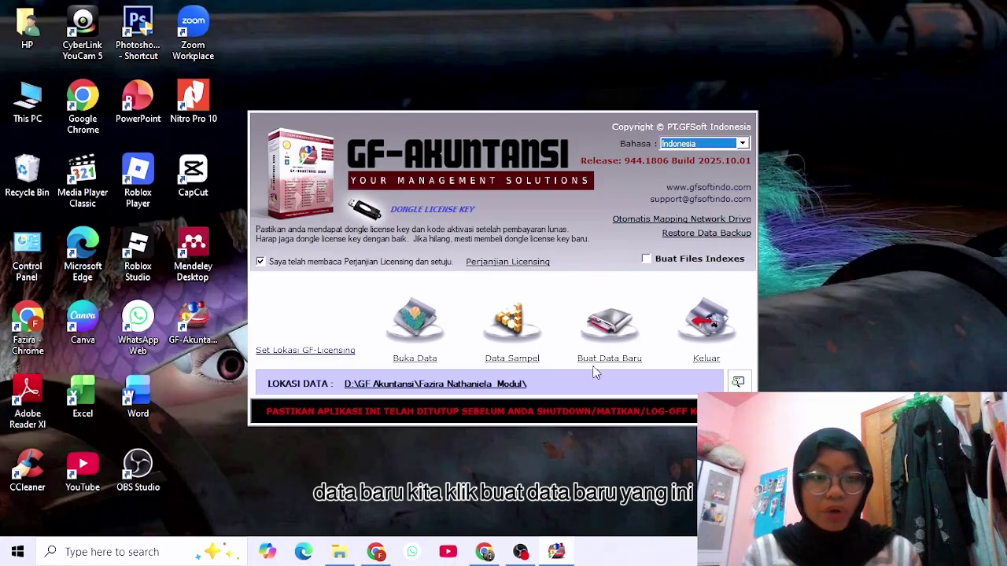
# Start a new company data set, accept the proposed storage folder, and advance to the Title step.
pyautogui.click(610, 333)
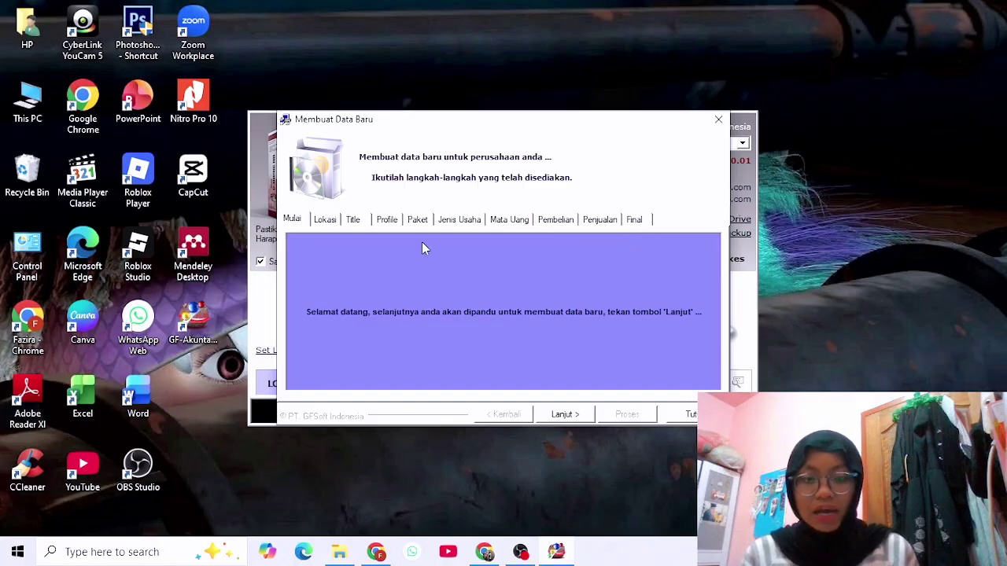
pyautogui.click(564, 415)
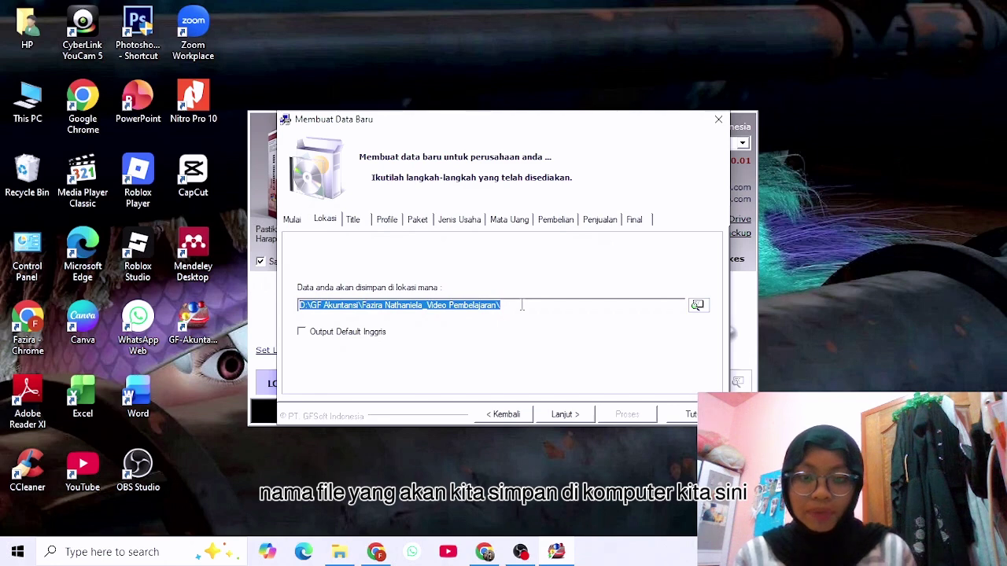
pyautogui.click(477, 304)
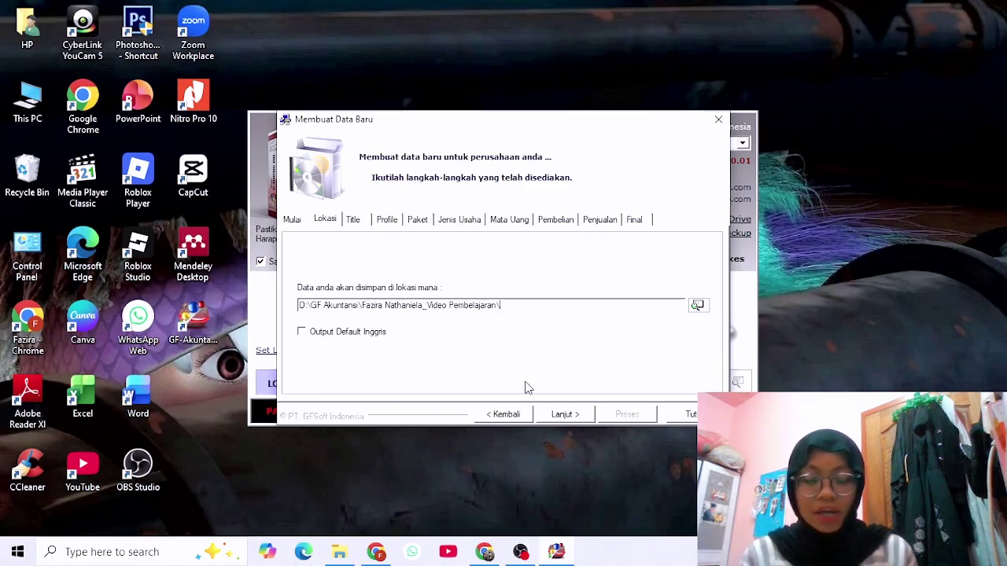
pyautogui.click(574, 417)
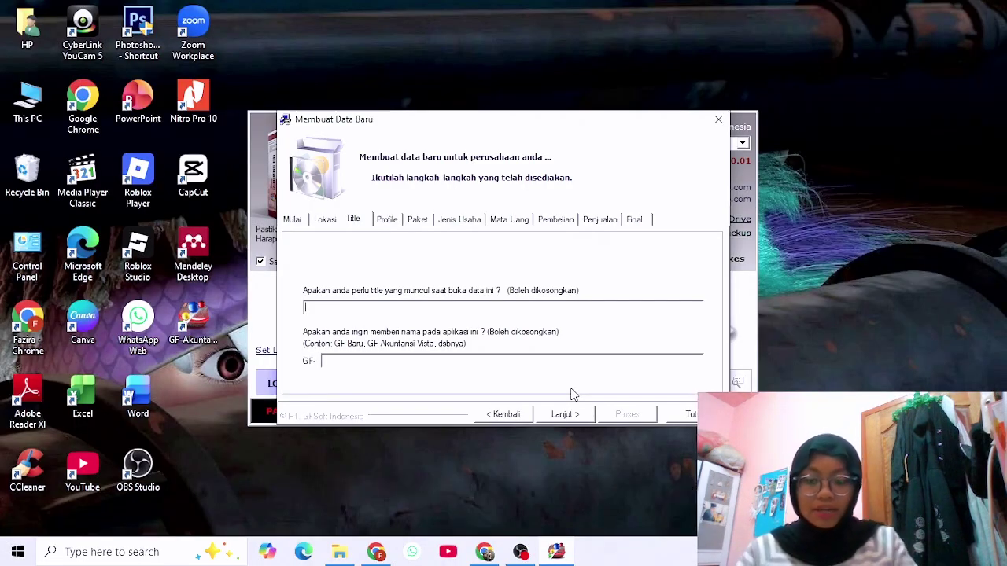
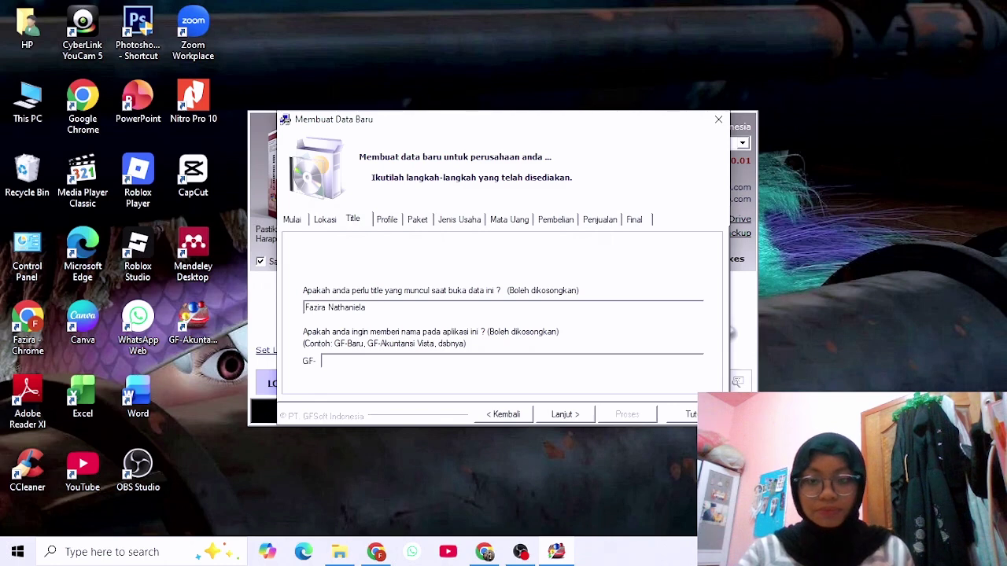
# Enter the user's full name as the data title and continue to the Profile step.
pyautogui.click(563, 416)
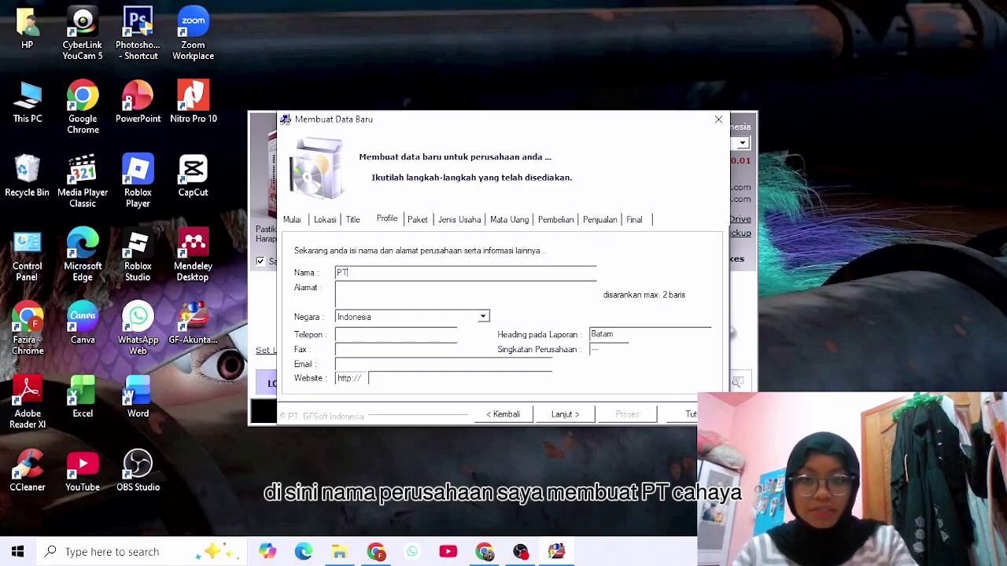
# Enter PT Cahaya Abadi with address Tanjungpinang, change the report heading from Batam to Tanjungpinang, and set abbreviation CA.
pyautogui.write('a ')
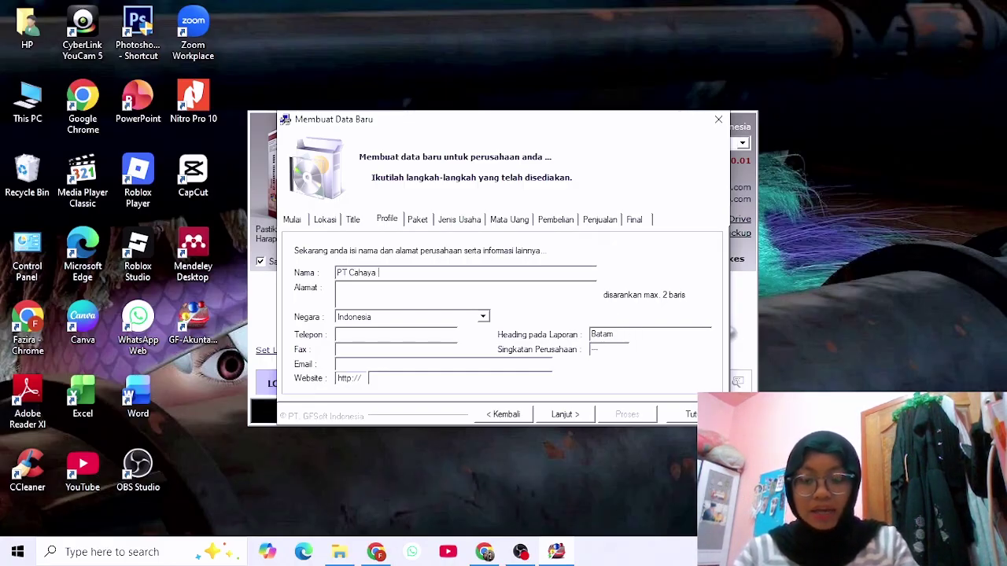
pyautogui.write('Abadi')
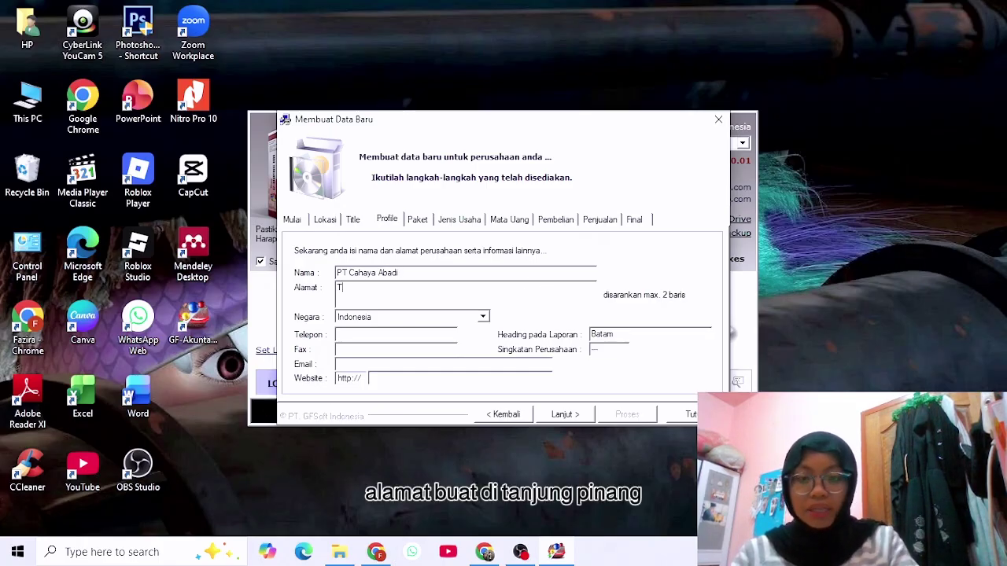
pyautogui.write('Tanjungpinang')
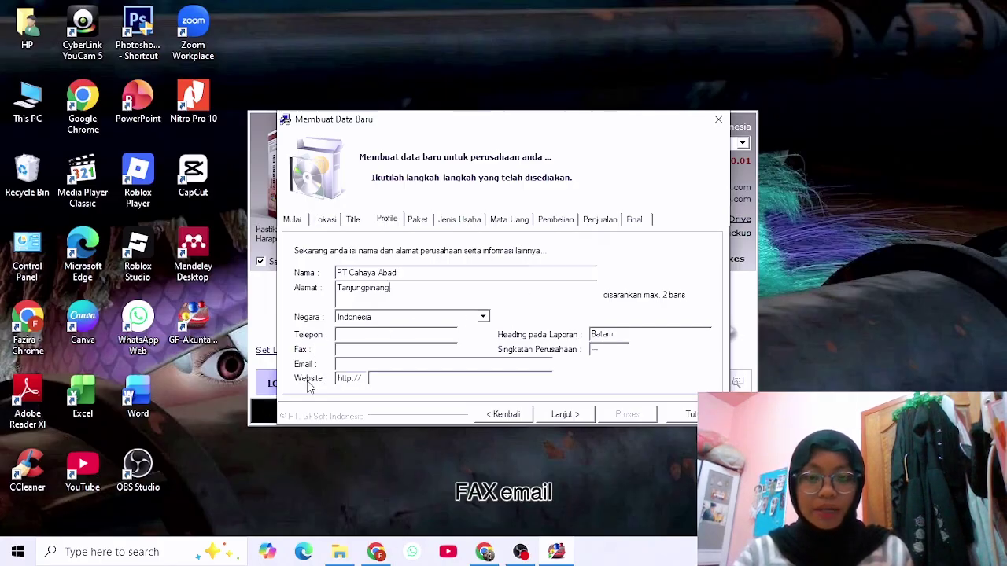
pyautogui.click(597, 334)
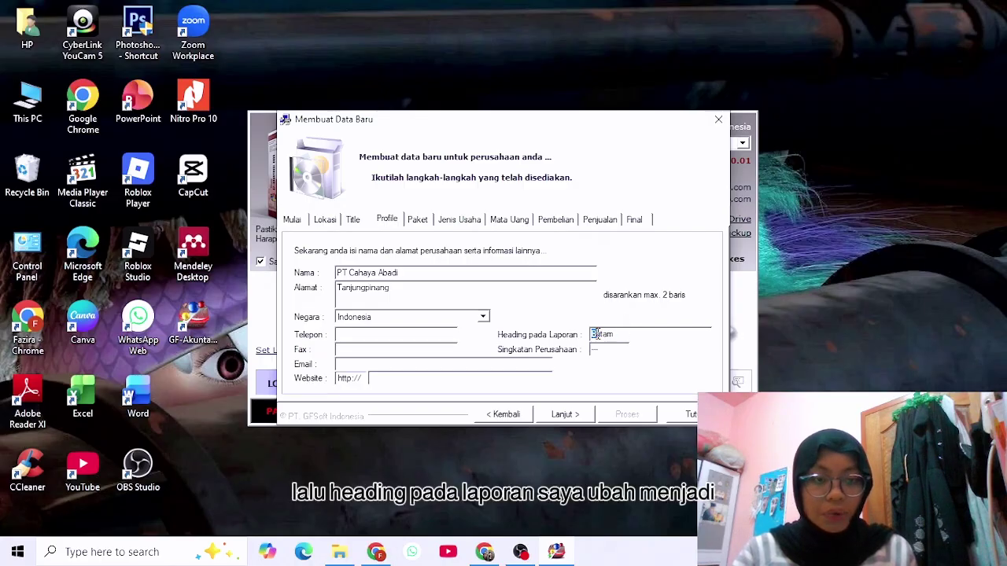
pyautogui.doubleClick(598, 333)
pyautogui.write('T')
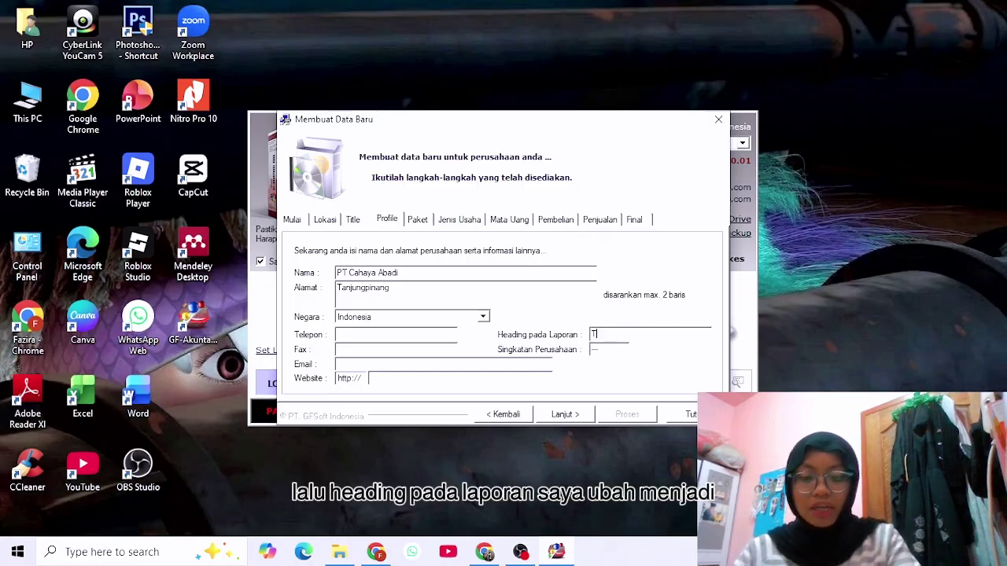
pyautogui.write('anjungpinan')
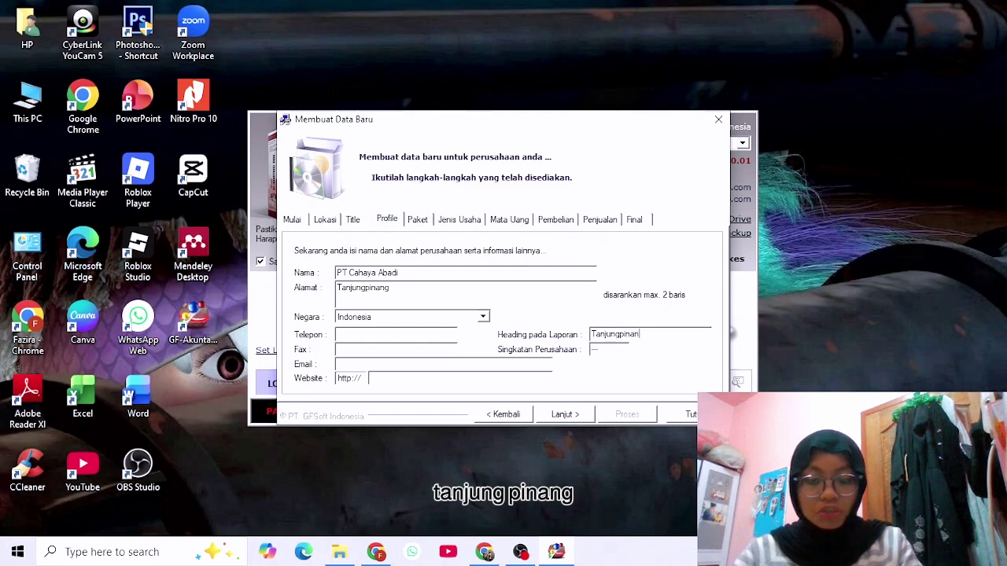
pyautogui.write('g')
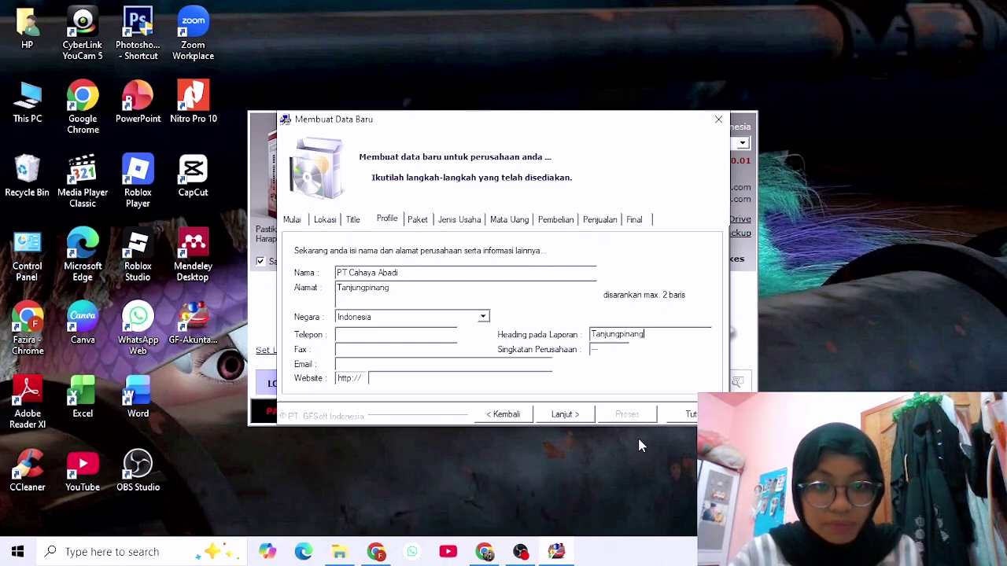
pyautogui.click(612, 352)
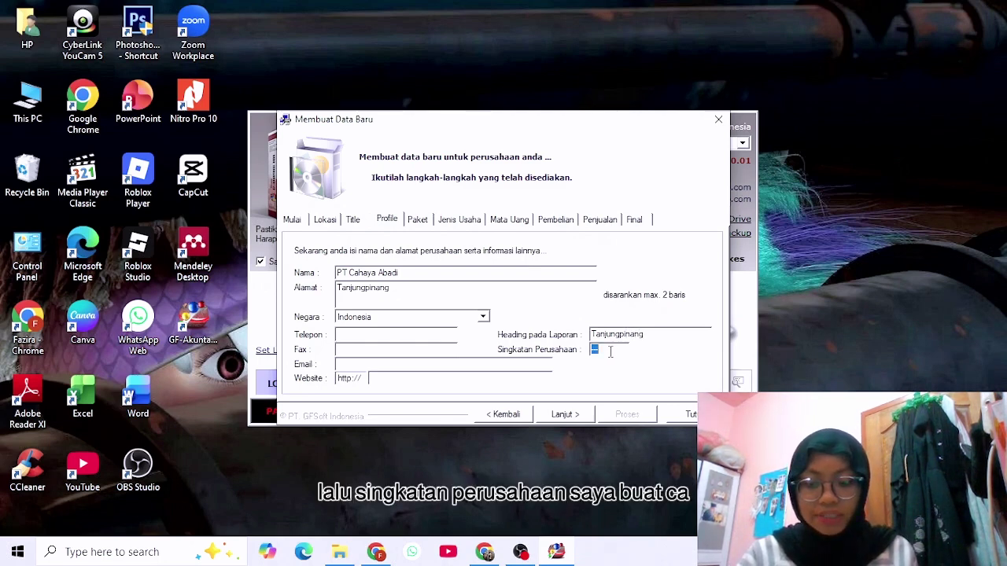
pyautogui.write('CA')
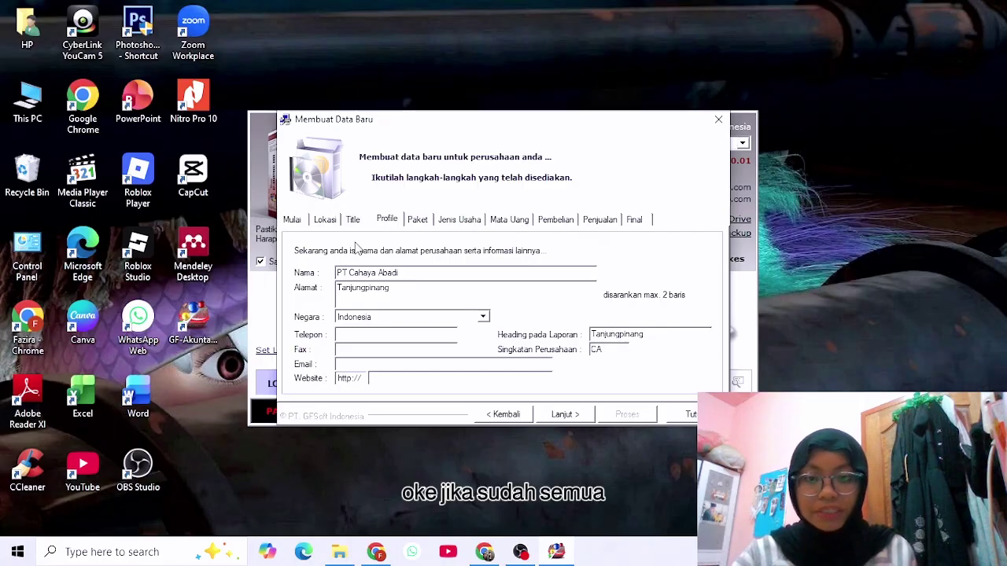
pyautogui.click(582, 416)
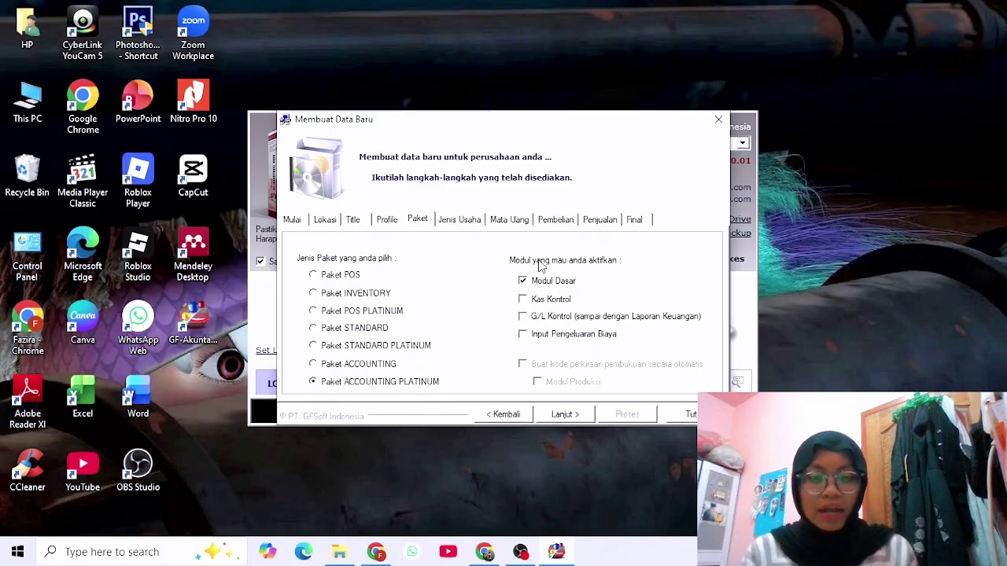
# Enable Kas Kontrol, G/L Kontrol and automatic bookkeeping account codes, then continue to Jenis Usaha.
pyautogui.click(524, 300)
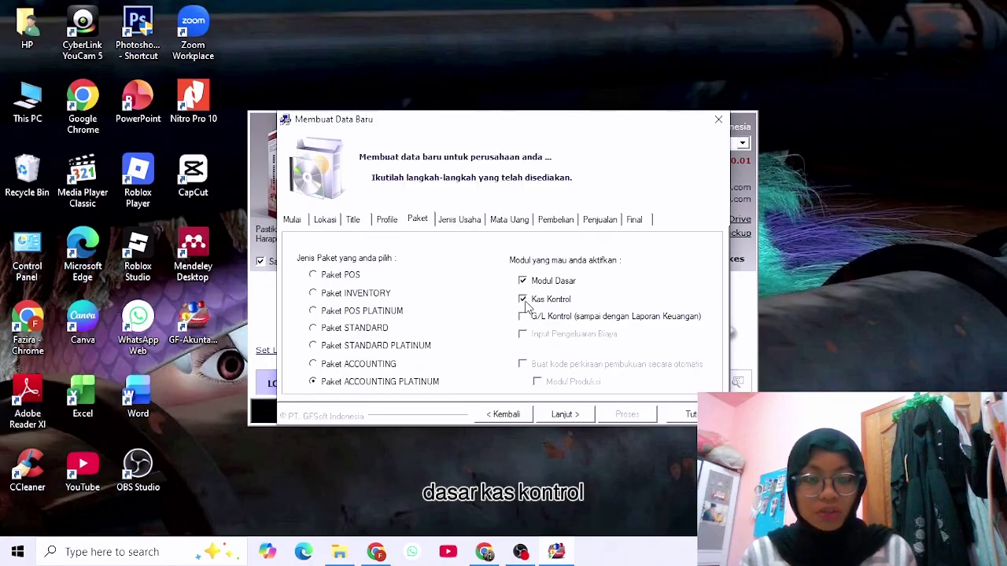
pyautogui.click(522, 317)
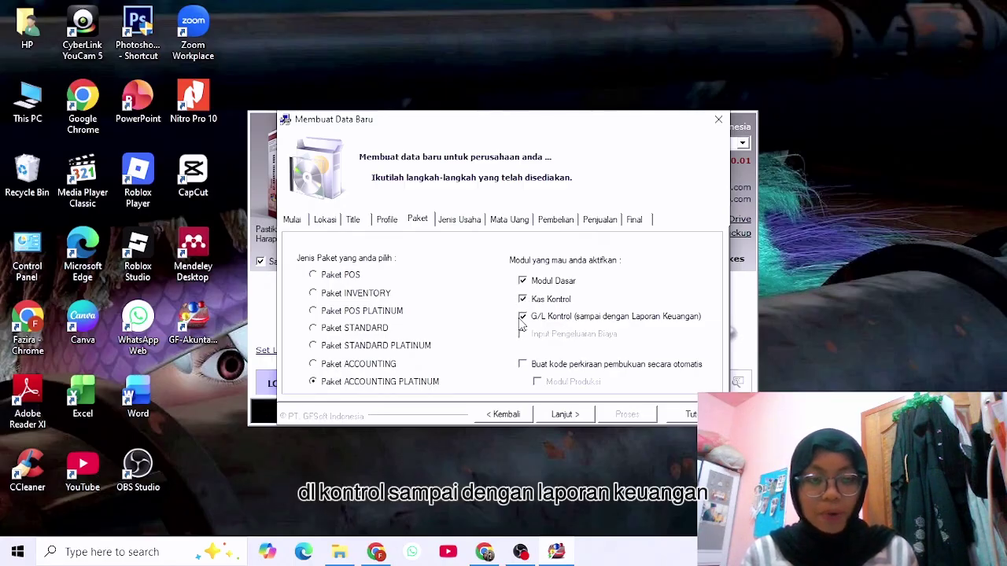
pyautogui.click(523, 366)
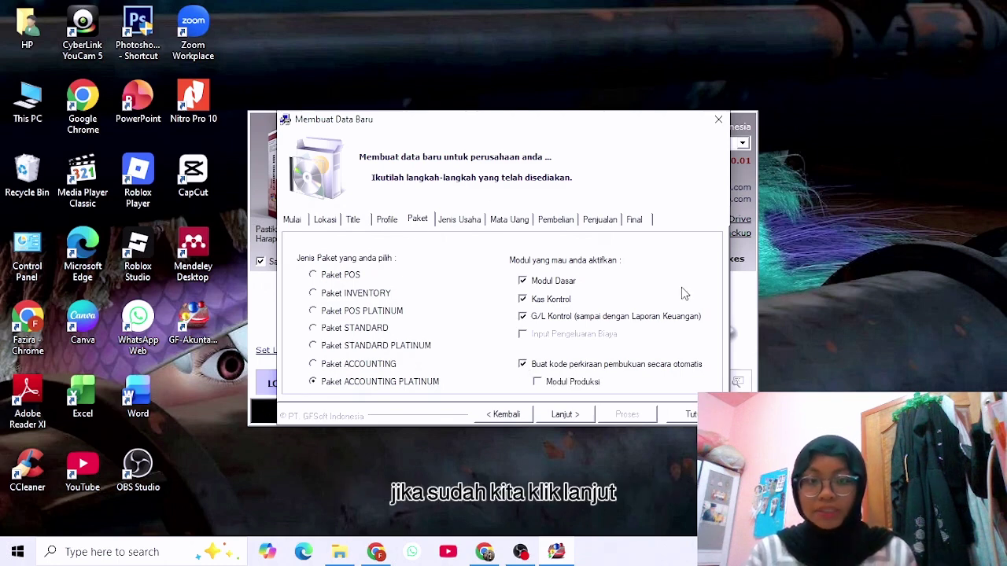
pyautogui.click(564, 415)
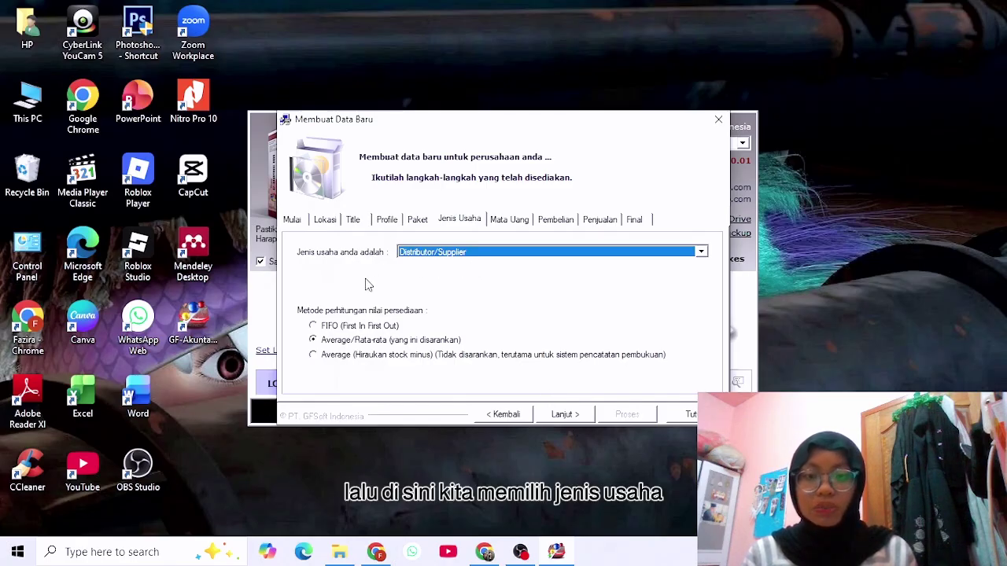
# Choose Distributor/Supplier as the business type, with Average/Rata-rata inventory valuation.
pyautogui.click(701, 253)
pyautogui.scroll(-5, 535, 303)
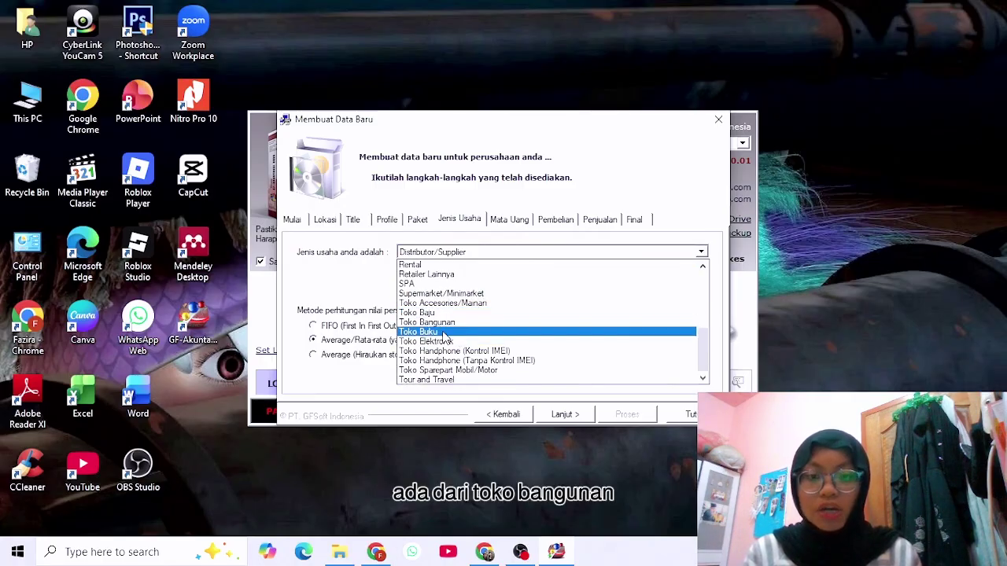
pyautogui.scroll(3, 547, 354)
pyautogui.scroll(-3, 491, 367)
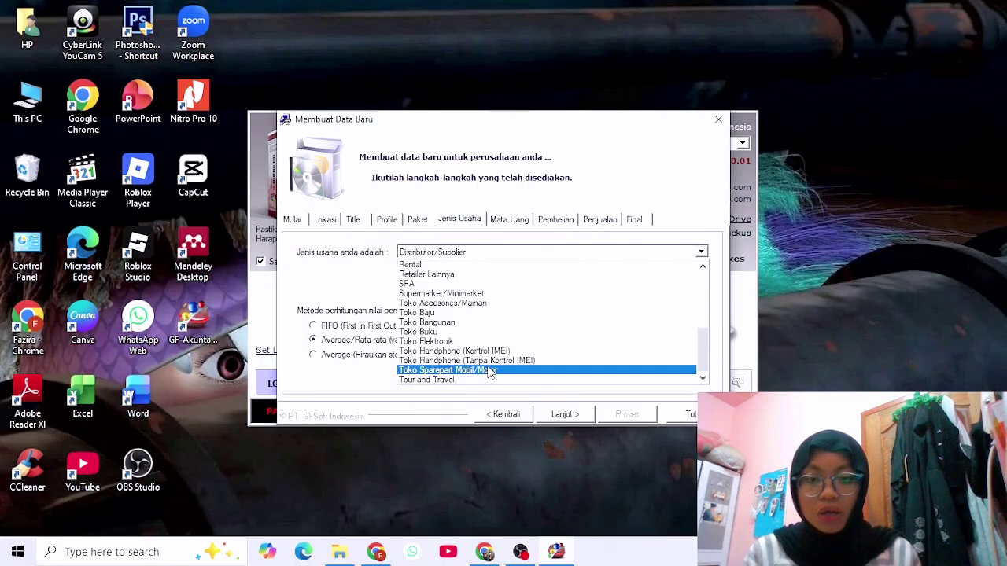
pyautogui.scroll(4, 484, 330)
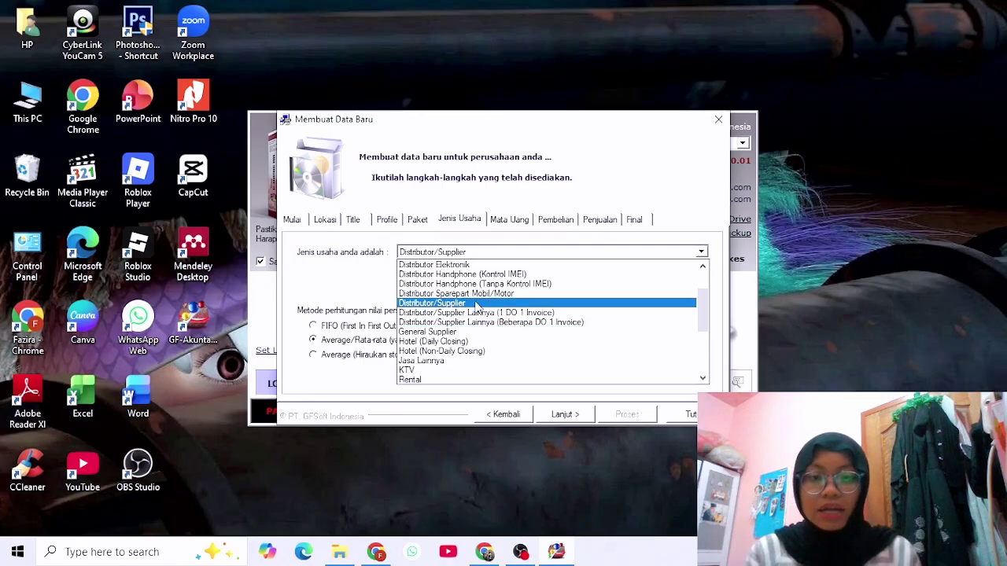
pyautogui.scroll(-1, 496, 319)
pyautogui.scroll(-3, 495, 323)
pyautogui.scroll(5, 483, 330)
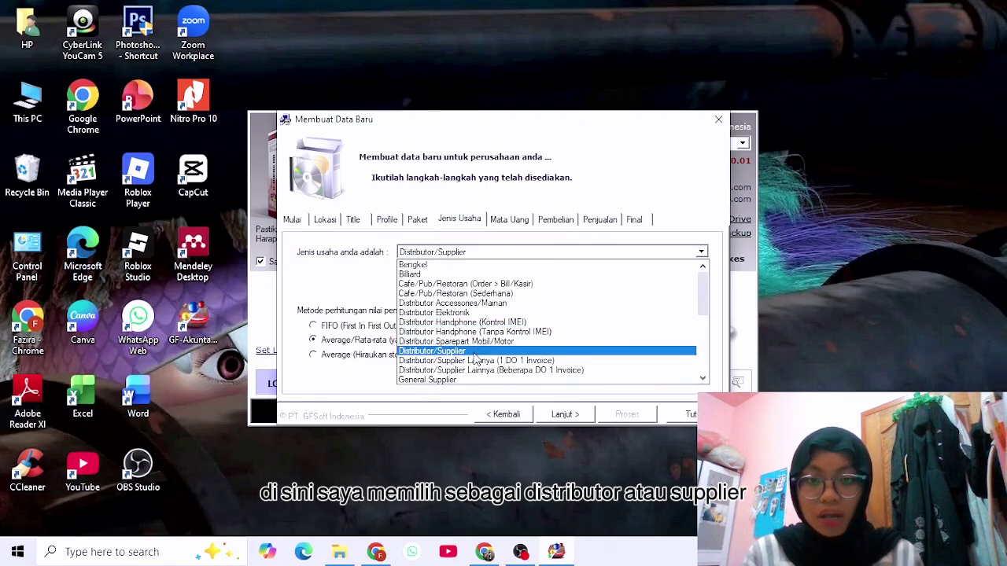
pyautogui.click(476, 352)
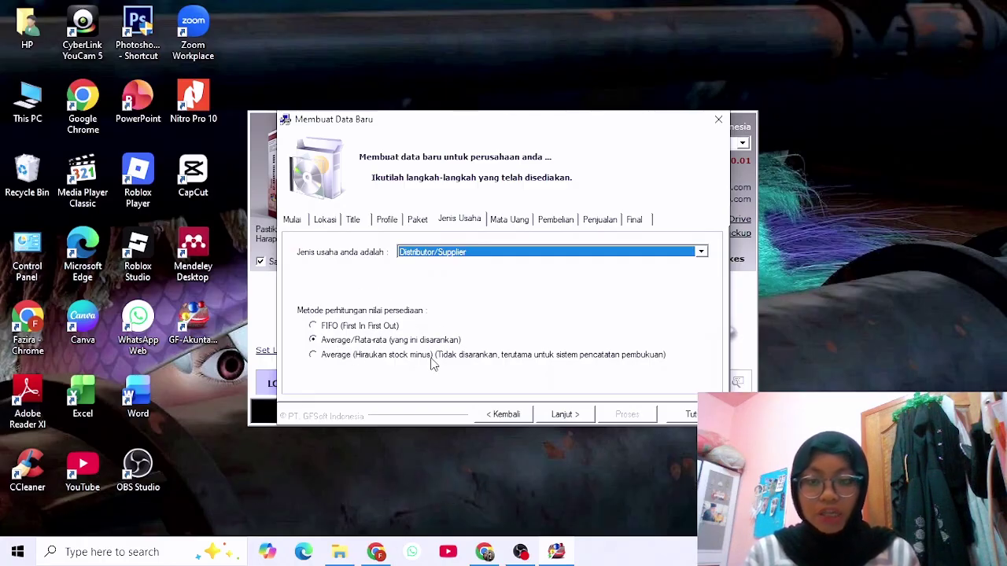
# Add Singapore Dollar alongside Rupiah and keep Tahunan (yearly) transaction numbering.
pyautogui.click(563, 423)
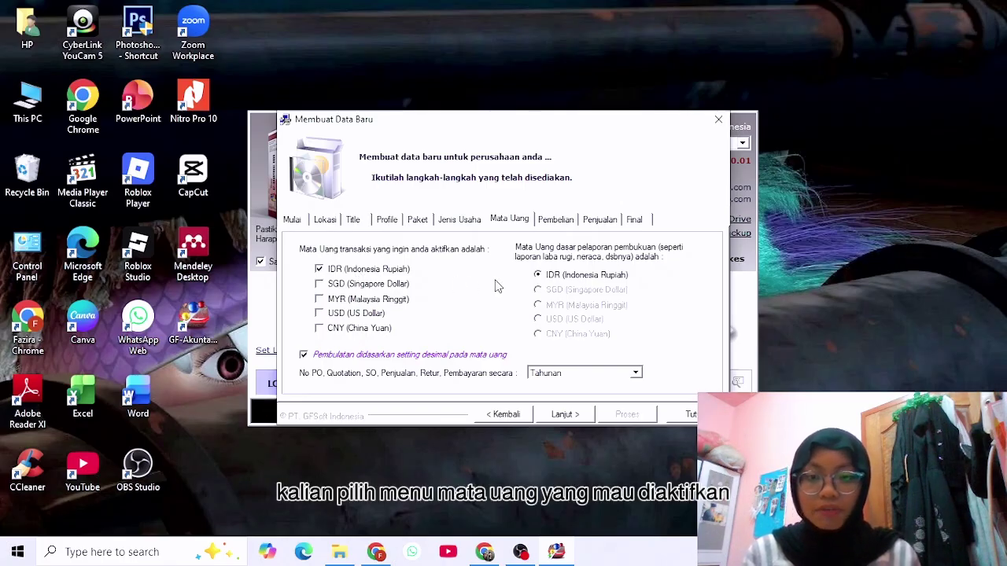
pyautogui.click(318, 285)
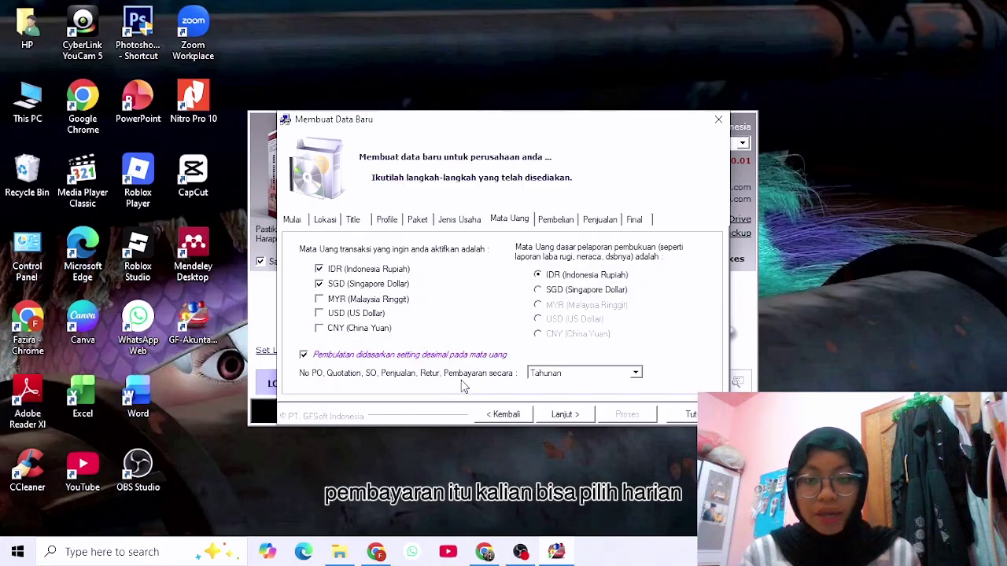
pyautogui.click(636, 374)
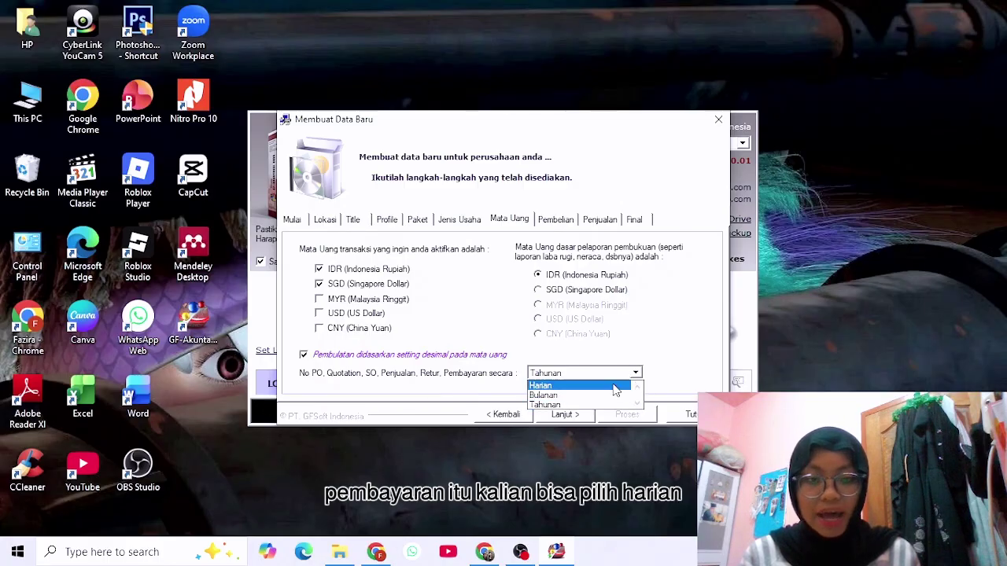
pyautogui.click(562, 405)
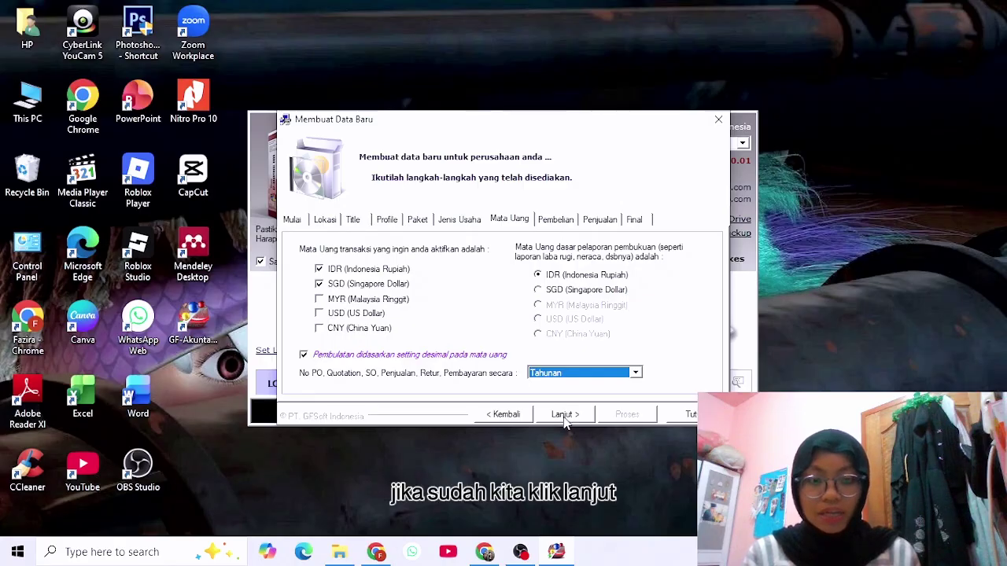
pyautogui.click(564, 417)
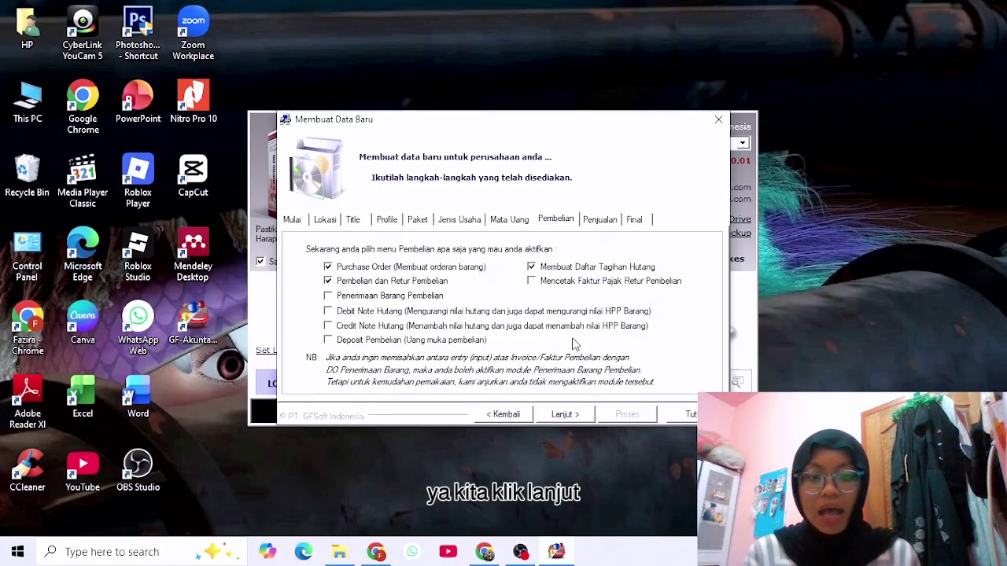
# Accept the default Pembelian and Penjualan options to reach the Final step.
pyautogui.click(563, 415)
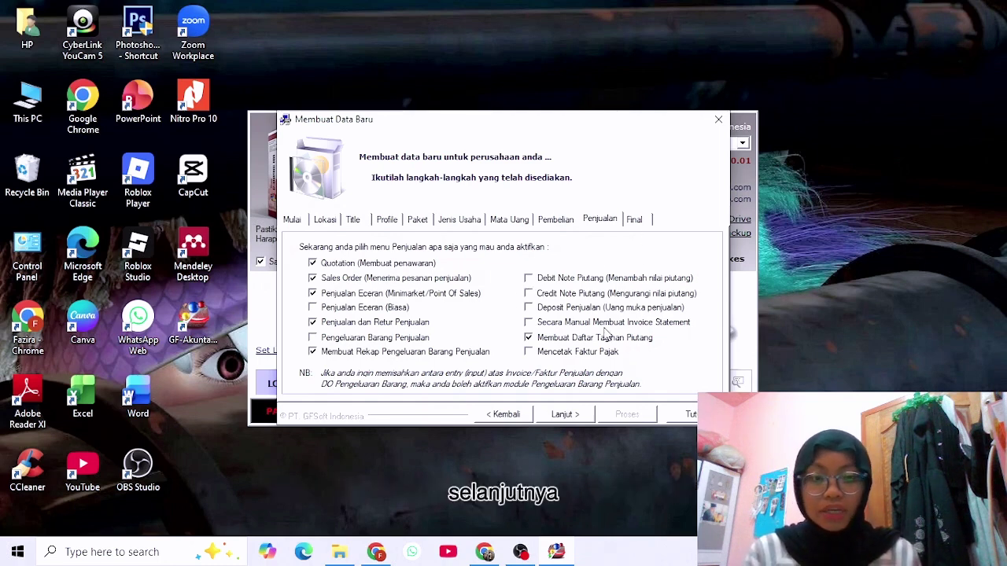
pyautogui.click(556, 417)
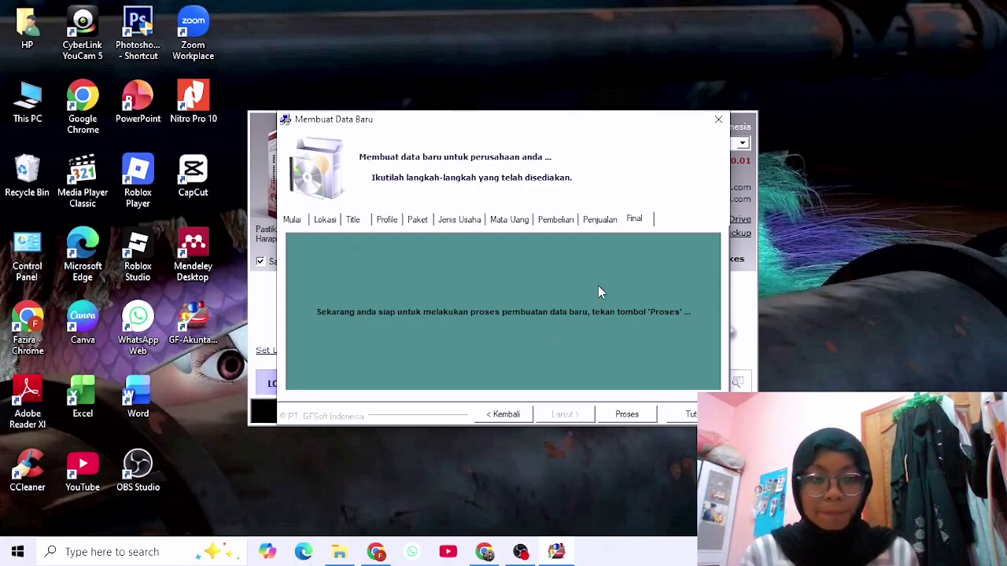
# Run Proses to create the database, close the New DB file list, and acknowledge the User-Password notice.
pyautogui.click(633, 421)
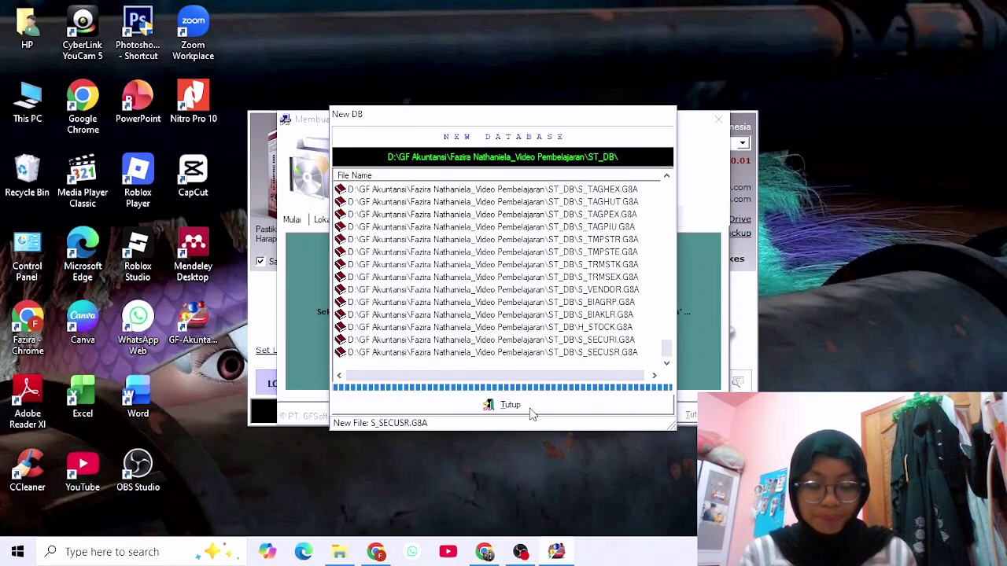
pyautogui.click(531, 412)
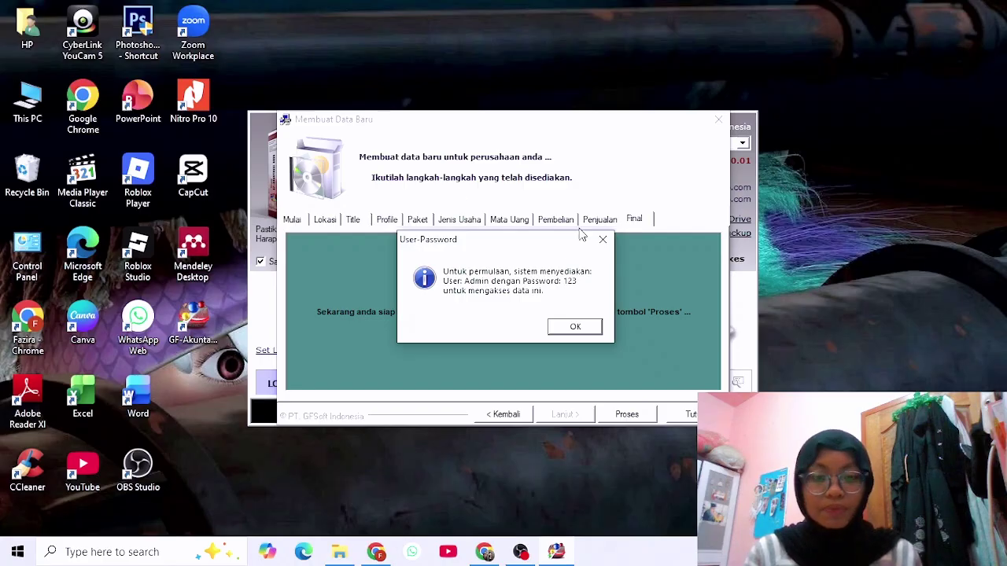
pyautogui.click(574, 328)
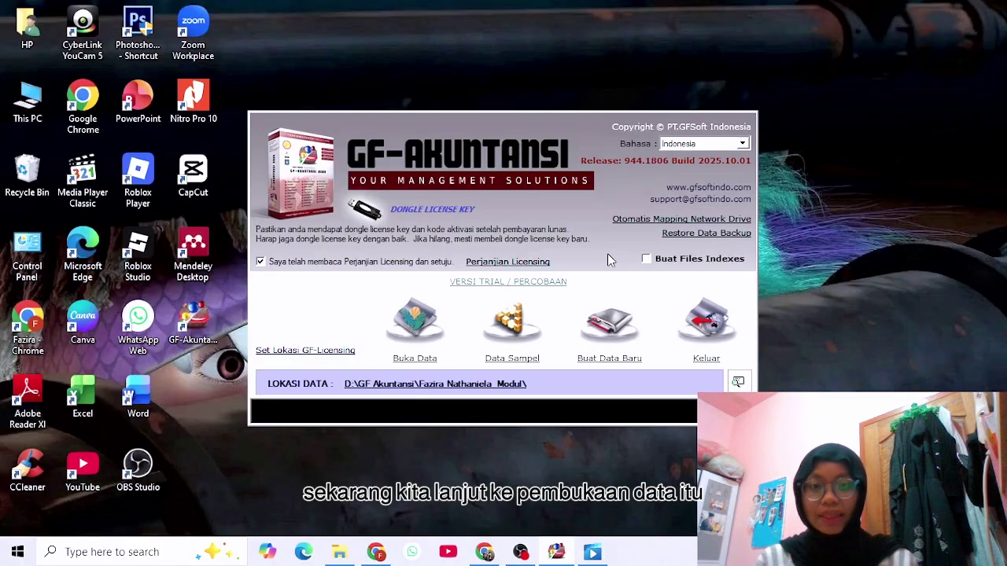
# Browse to Local Disk (D:) > GF Akuntansi and expand the video-lesson folder to reveal ST_DB.
pyautogui.click(414, 319)
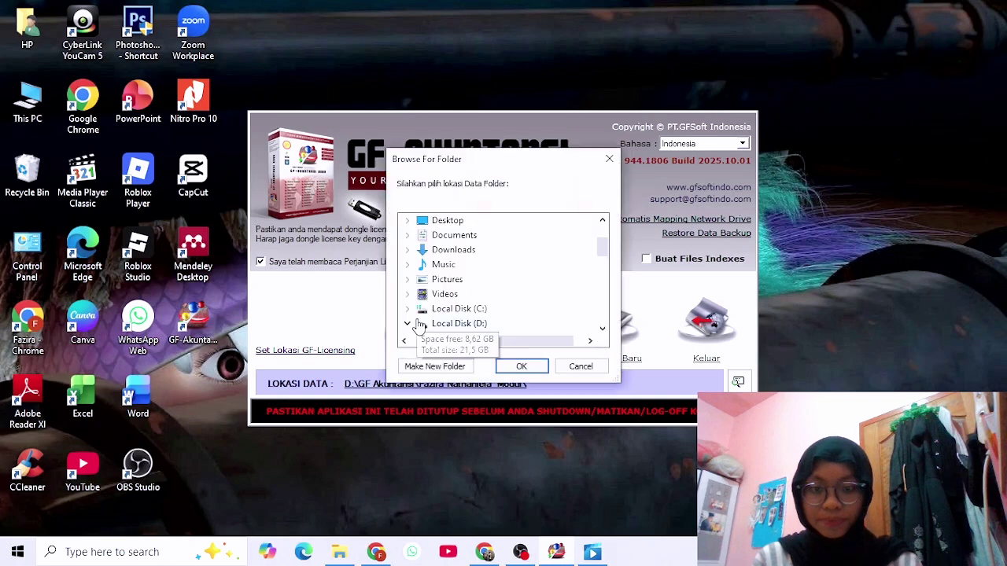
pyautogui.scroll(-1, 484, 282)
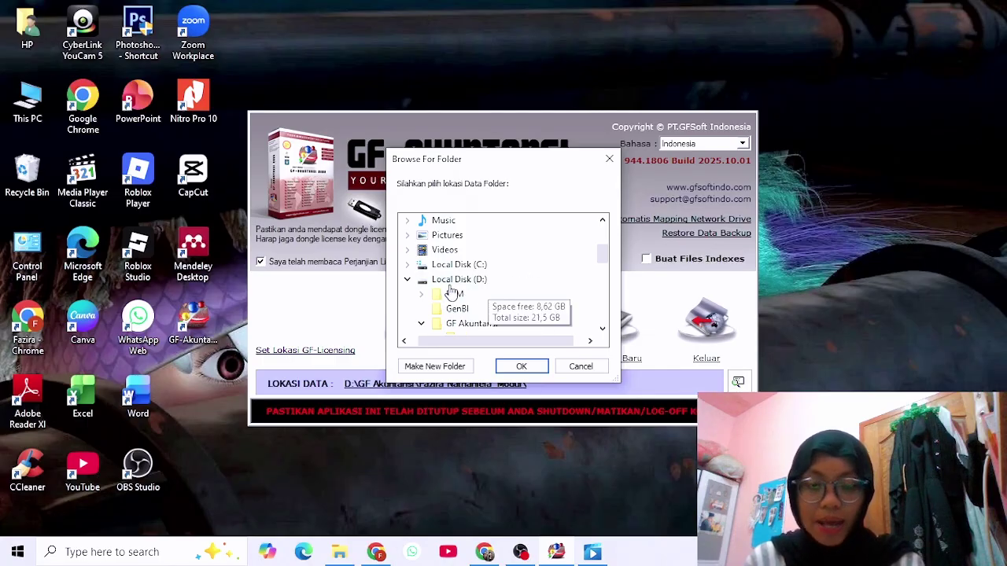
pyautogui.scroll(-1, 452, 291)
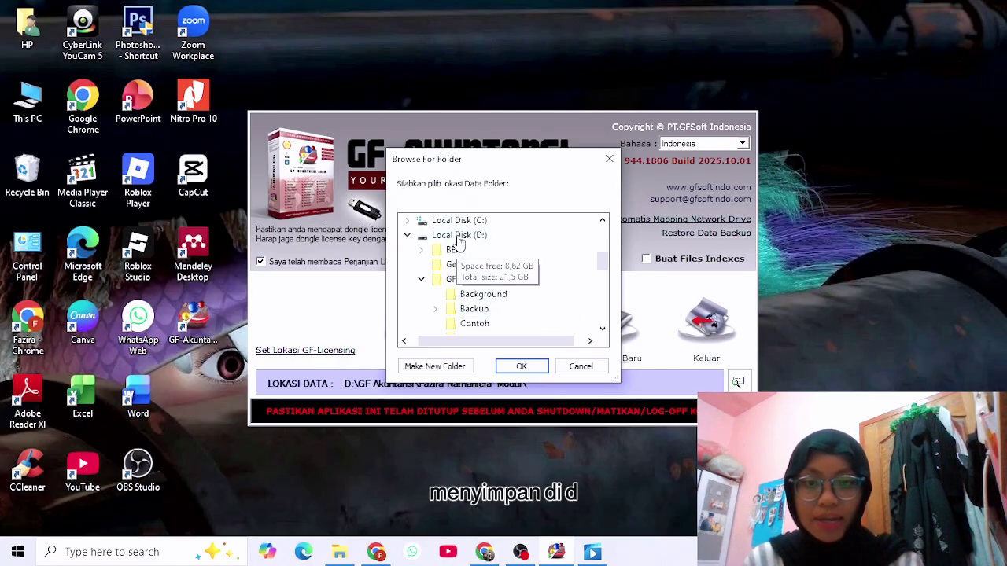
pyautogui.scroll(-4, 488, 283)
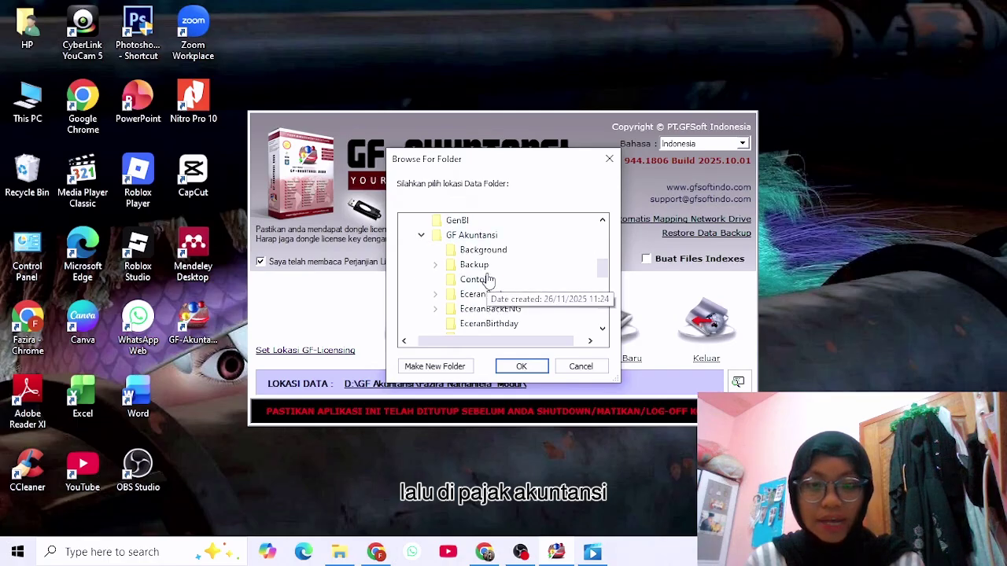
pyautogui.scroll(1, 467, 278)
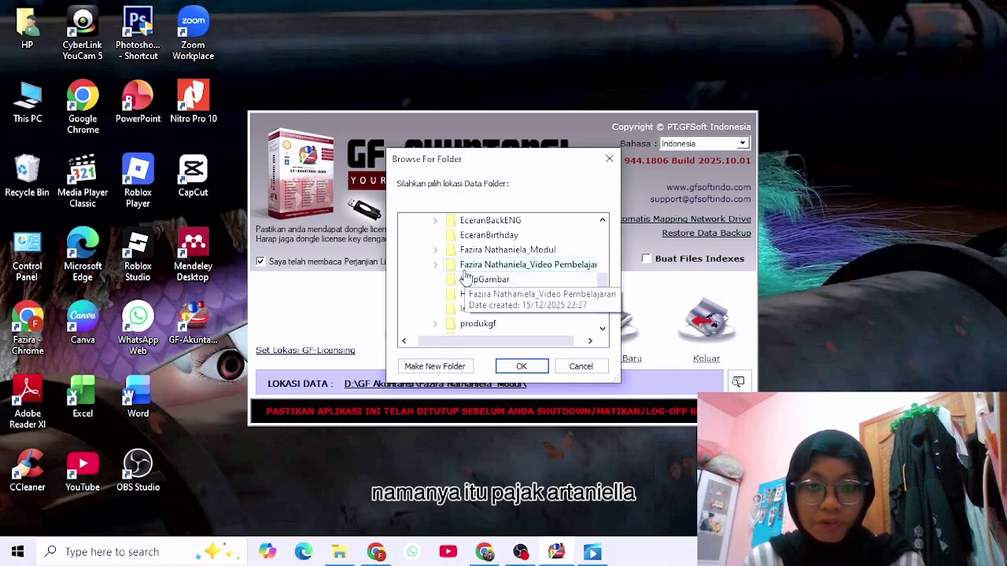
pyautogui.click(543, 268)
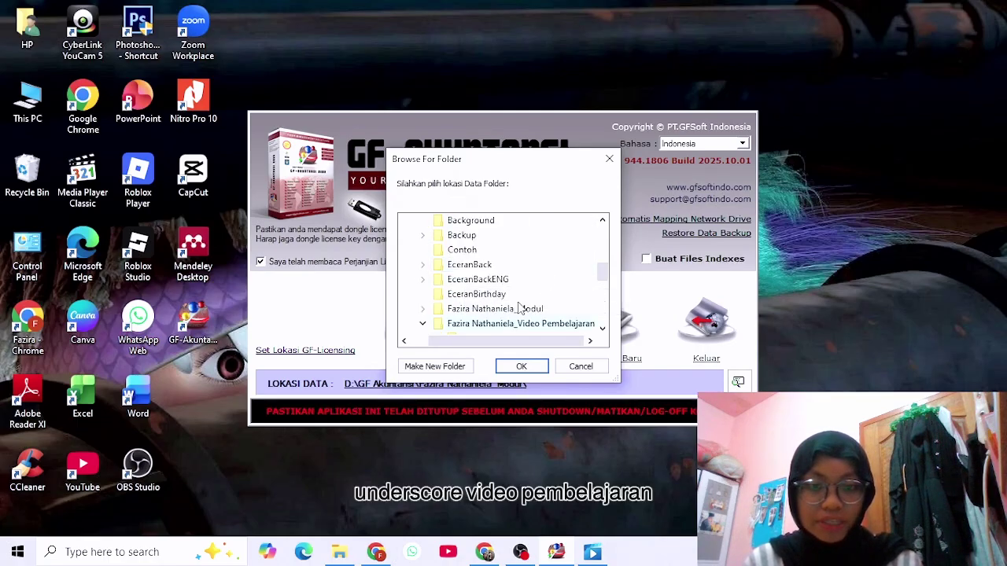
pyautogui.scroll(-1, 519, 299)
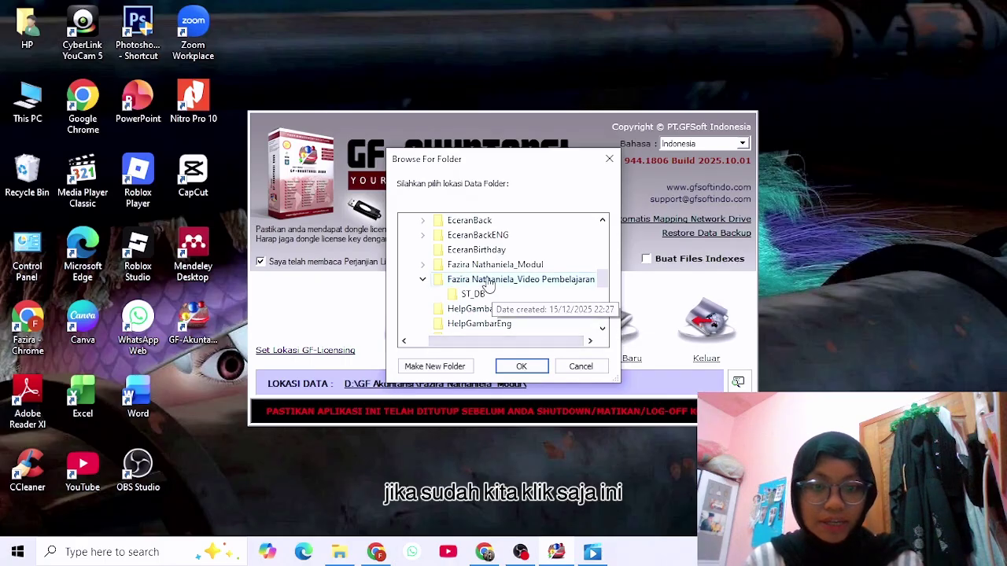
# Open the ST_DB data and build all its index files in Create Indexes.
pyautogui.click(523, 367)
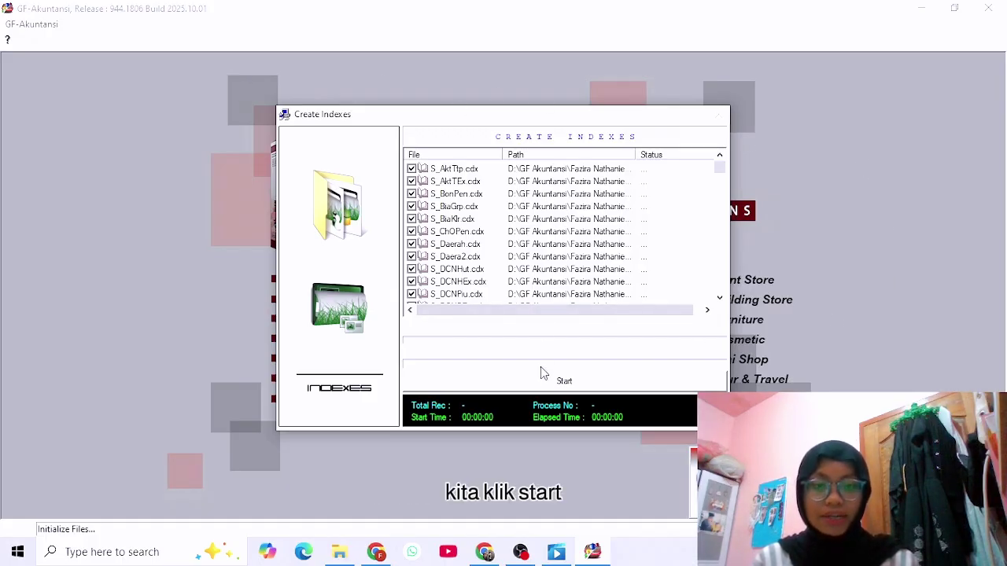
pyautogui.click(551, 386)
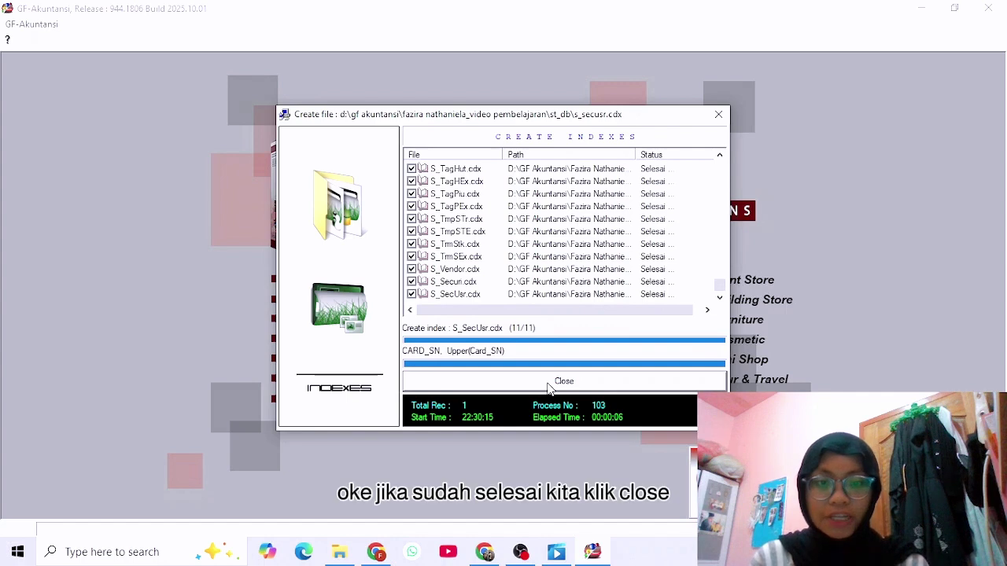
pyautogui.click(606, 382)
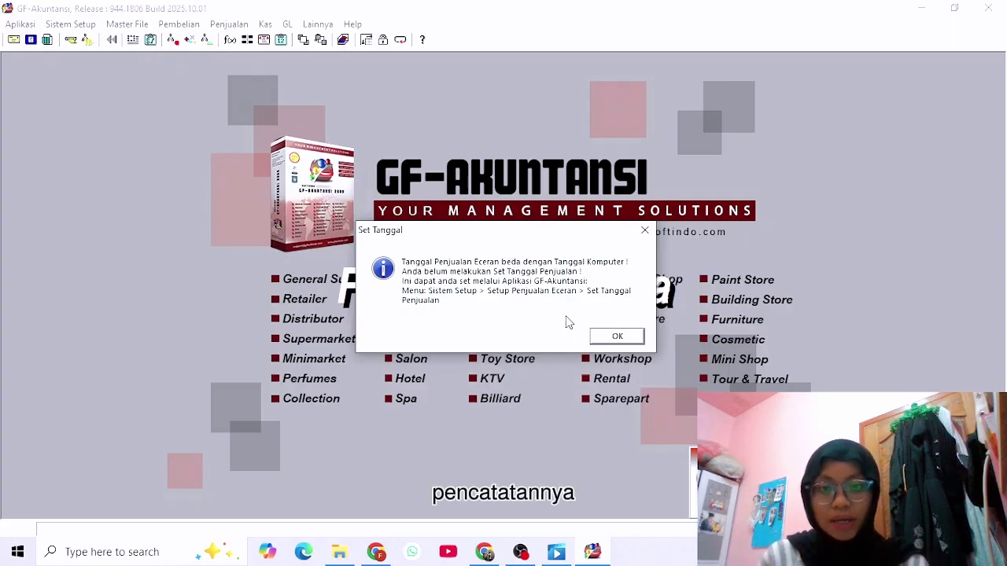
# Dismiss the Set Tanggal notice, then log in as user Admin with the default password.
pyautogui.click(618, 337)
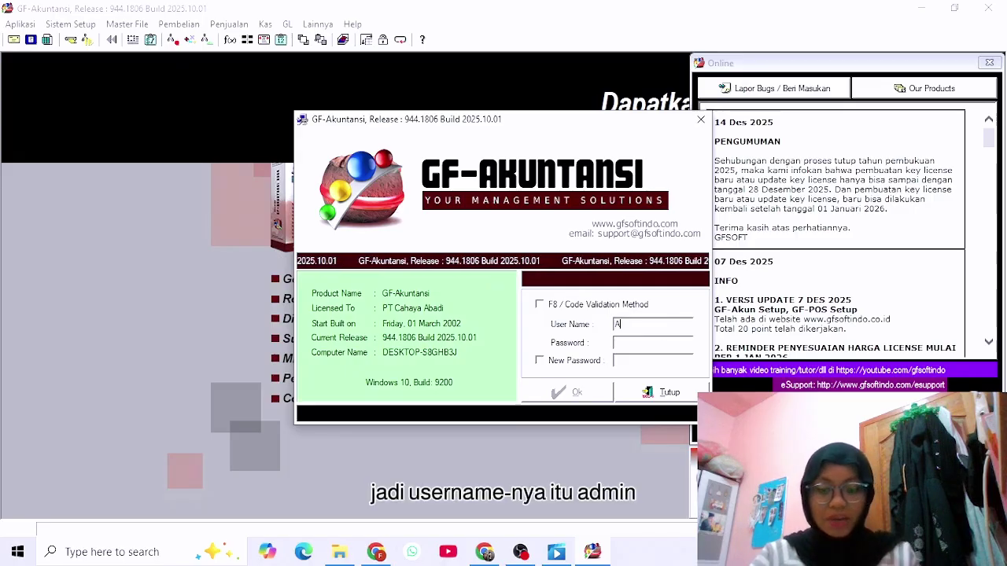
pyautogui.write('min')
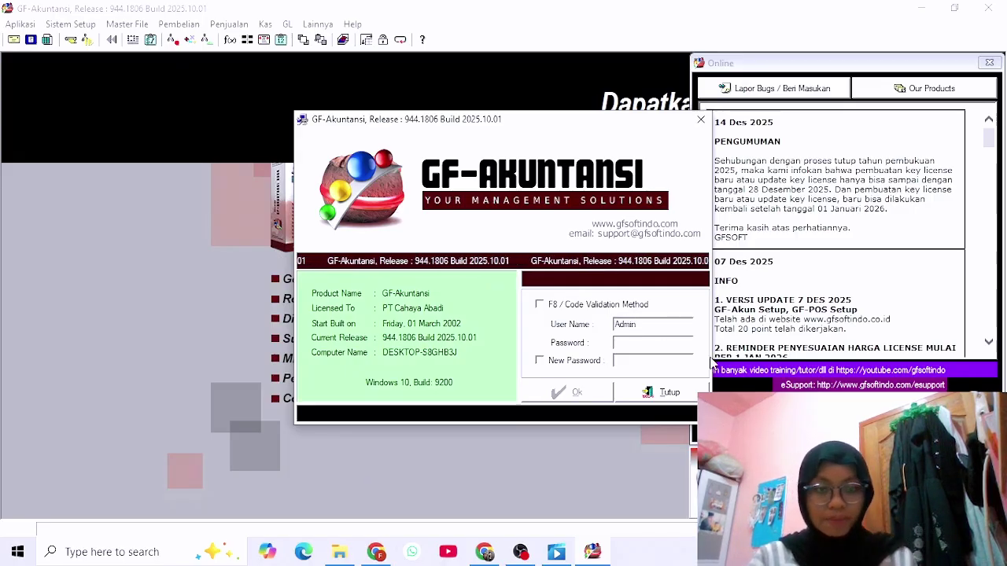
pyautogui.click(684, 344)
pyautogui.write('1')
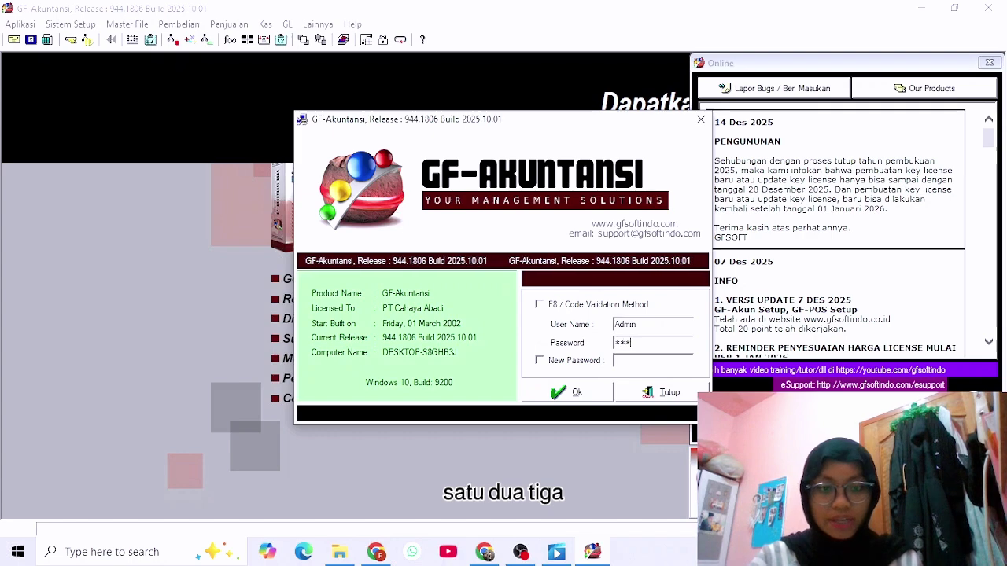
pyautogui.click(538, 361)
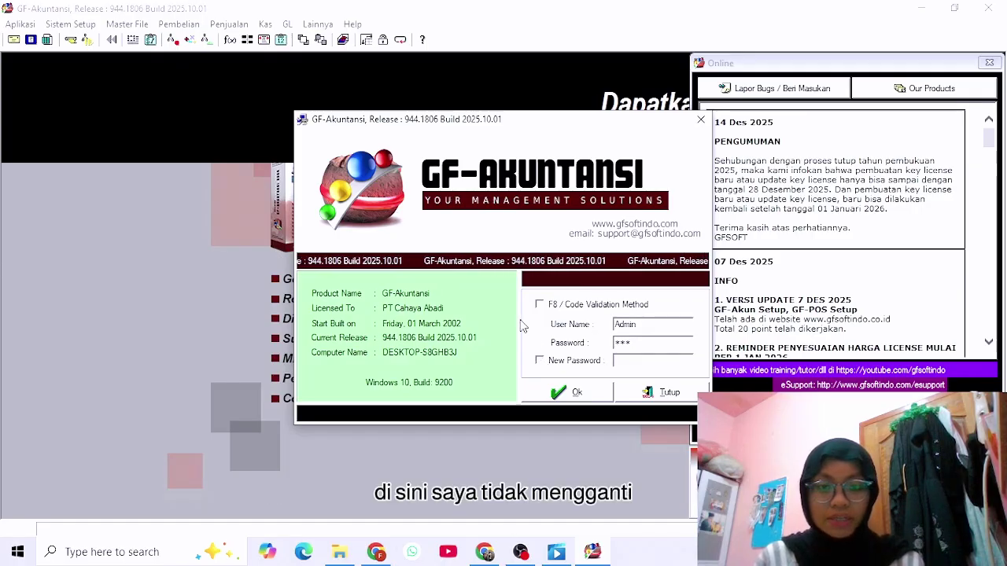
pyautogui.click(586, 392)
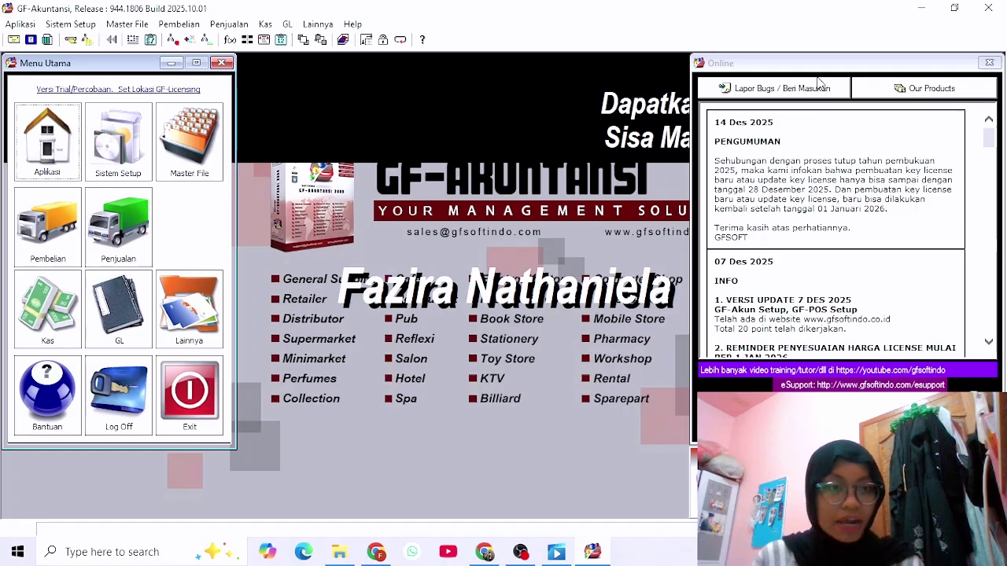
# Close the Online announcements window to reveal the 60-day trial notice.
pyautogui.click(989, 63)
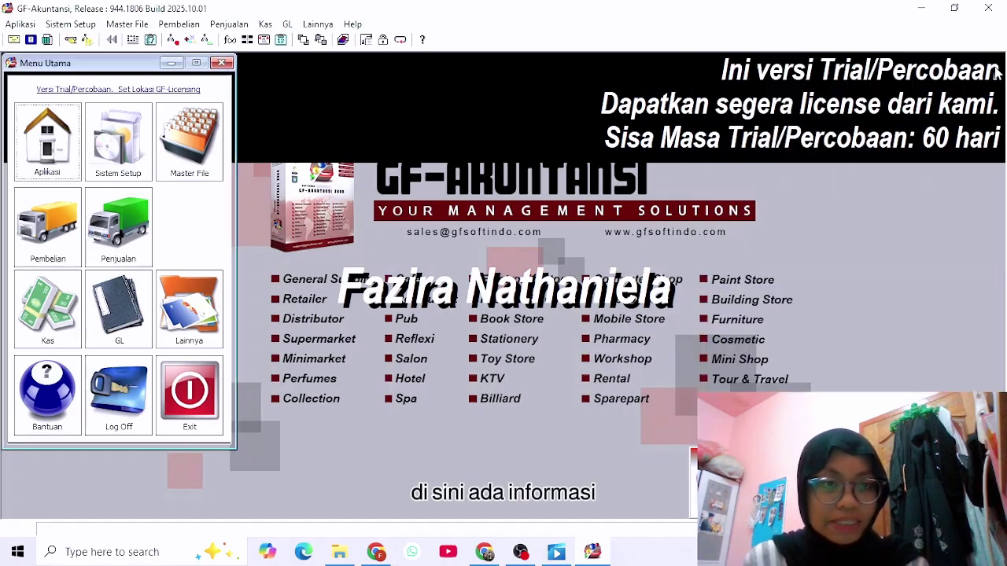
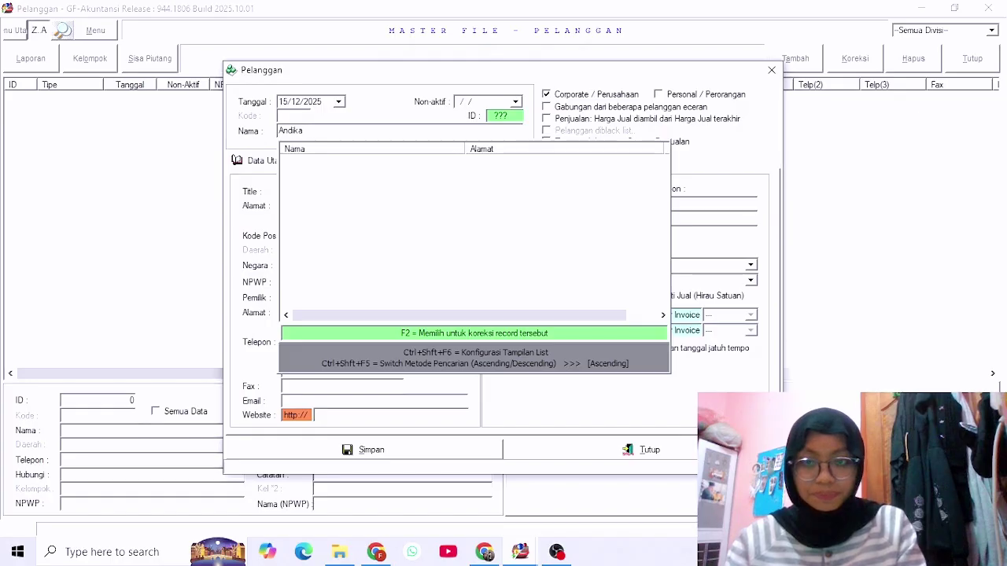
# Mark the customer as personal (Perorangan) with title Bpk and address Tanjungpinang.
pyautogui.press('Return')
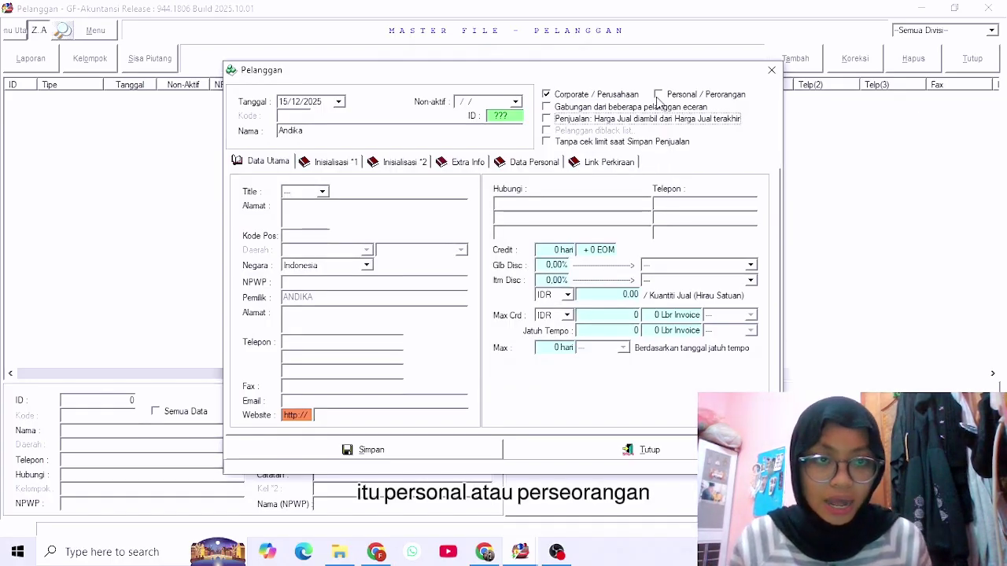
pyautogui.click(659, 94)
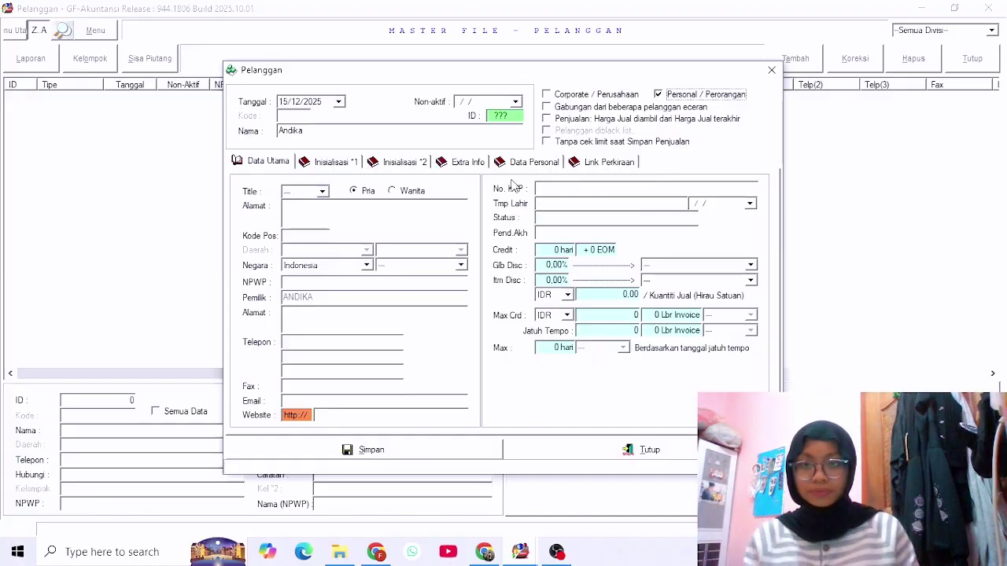
pyautogui.click(322, 195)
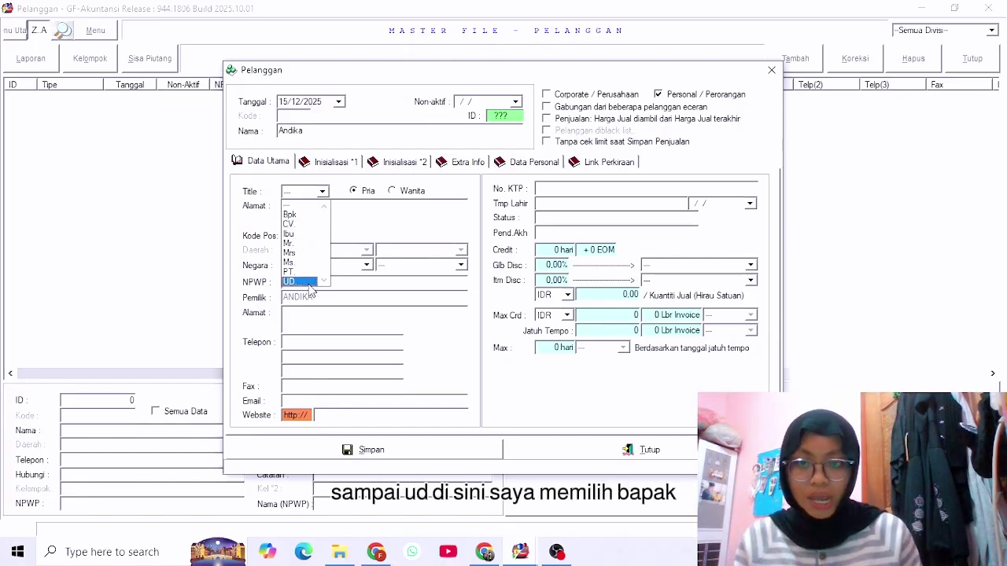
pyautogui.click(308, 215)
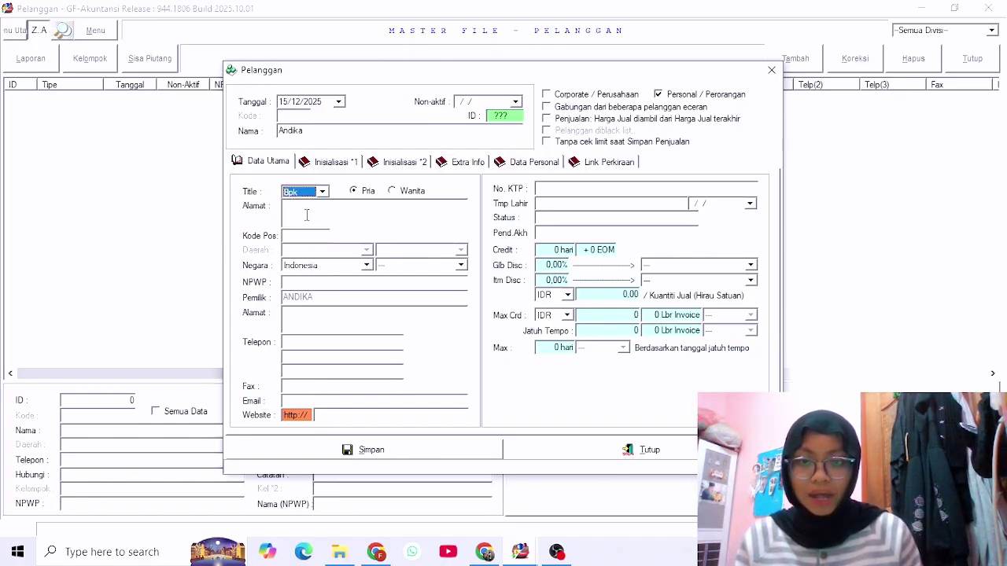
pyautogui.click(374, 213)
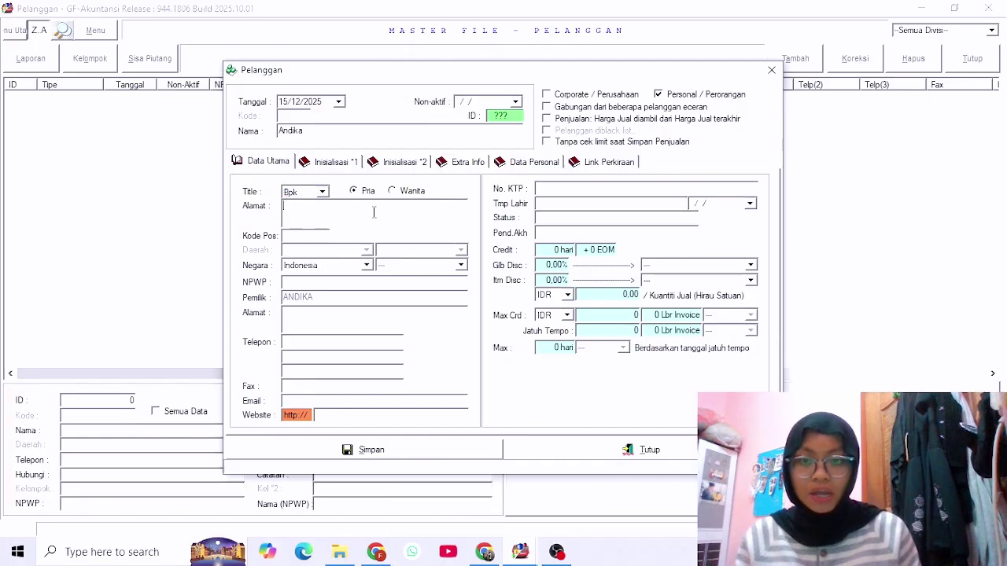
pyautogui.write('Tanj')
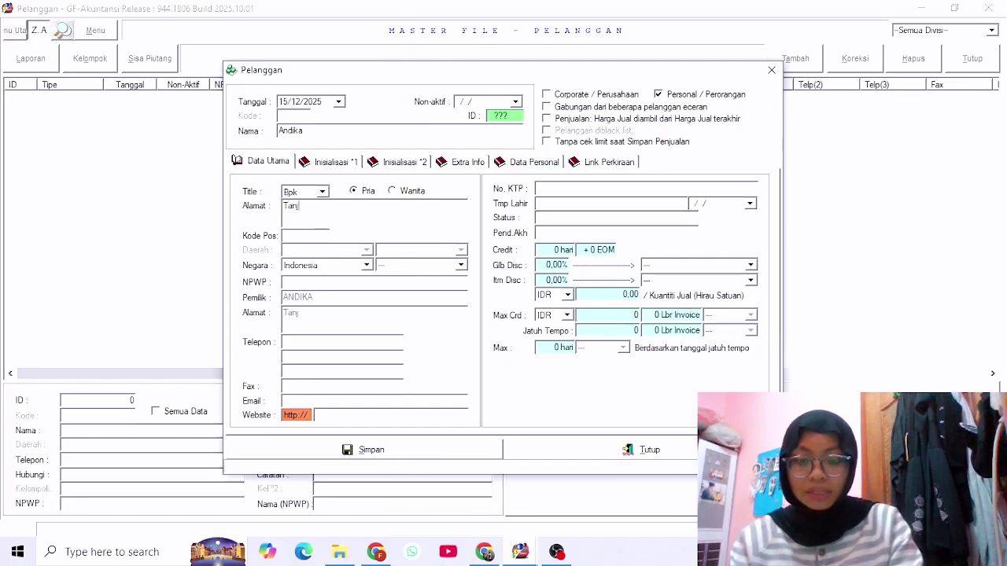
pyautogui.write('ungpina')
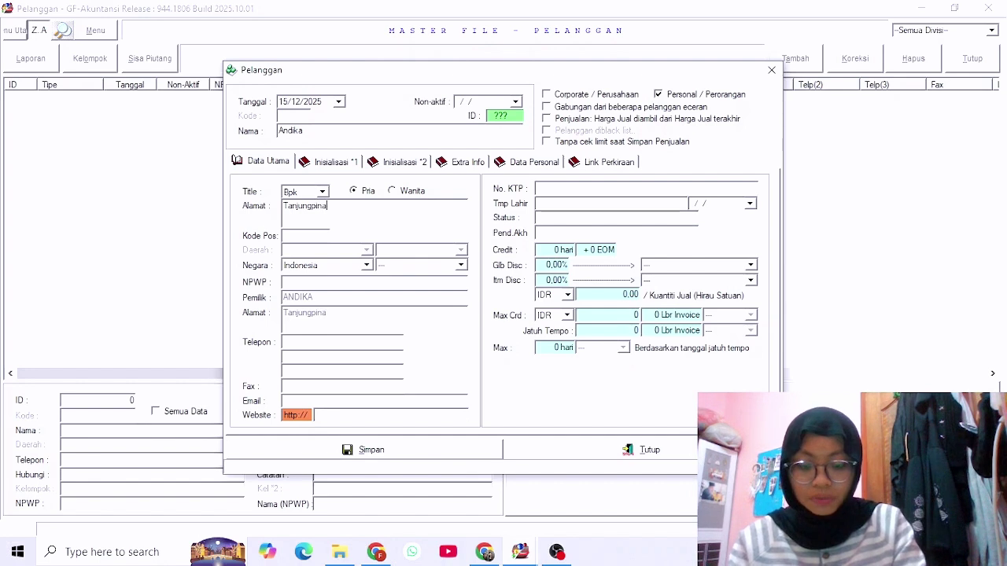
pyautogui.write('ng')
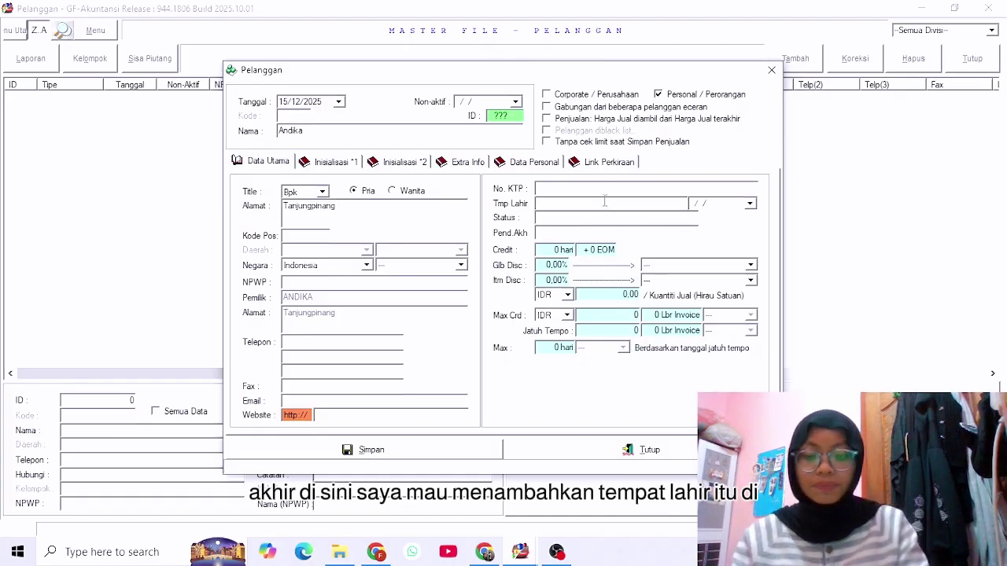
pyautogui.click(540, 204)
pyautogui.write('Tanj')
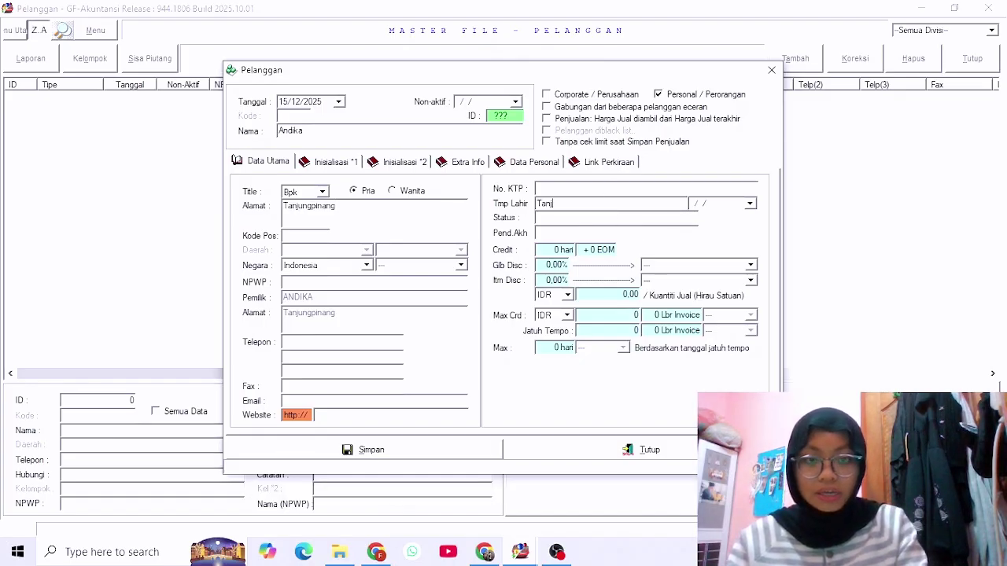
pyautogui.write('ungpinang')
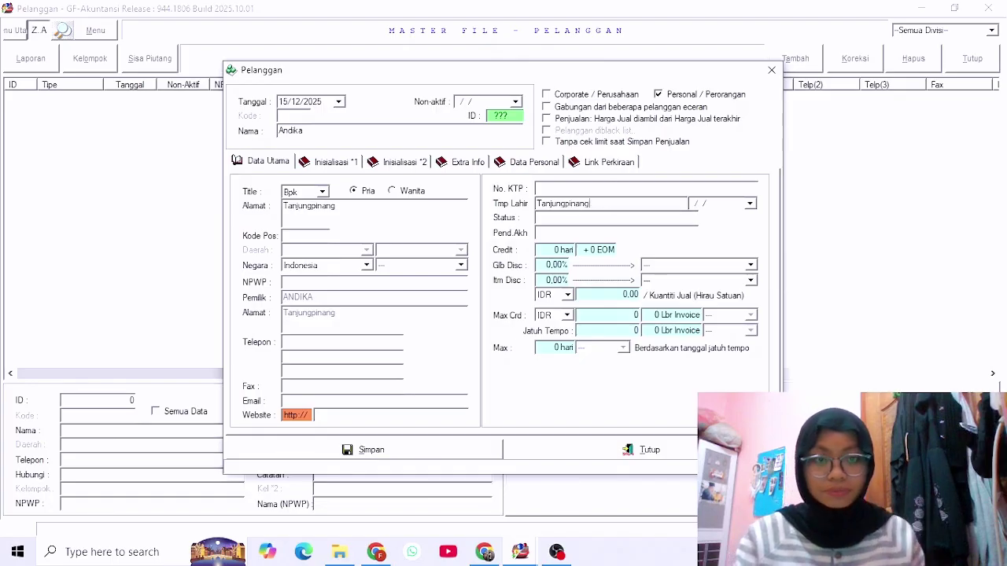
pyautogui.click(750, 204)
pyautogui.click(732, 226)
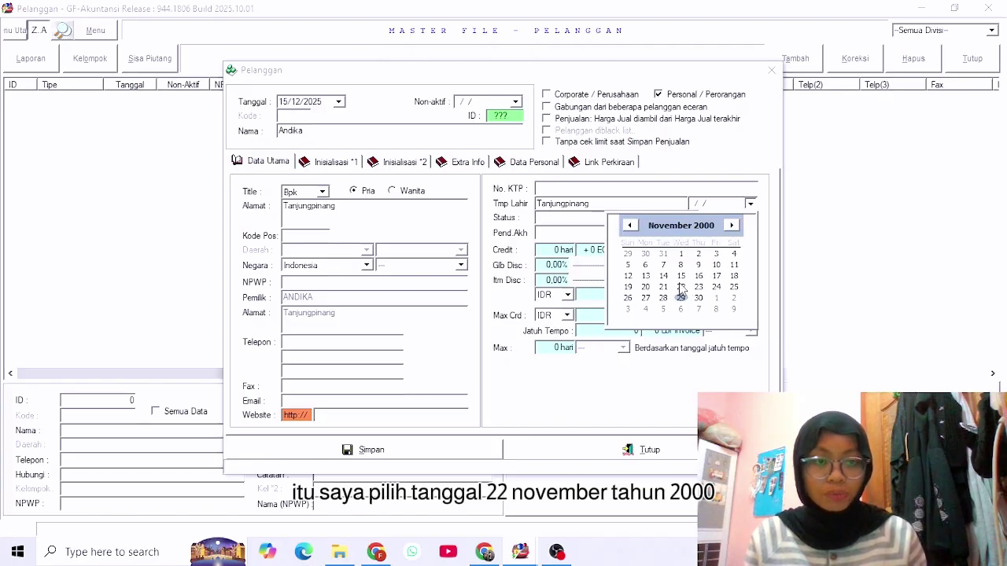
pyautogui.click(681, 288)
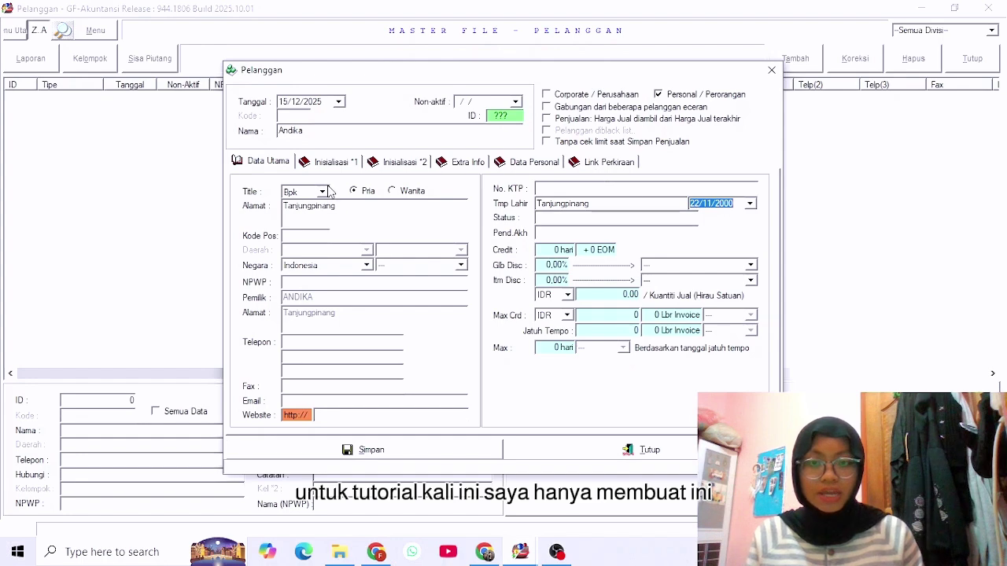
pyautogui.click(472, 450)
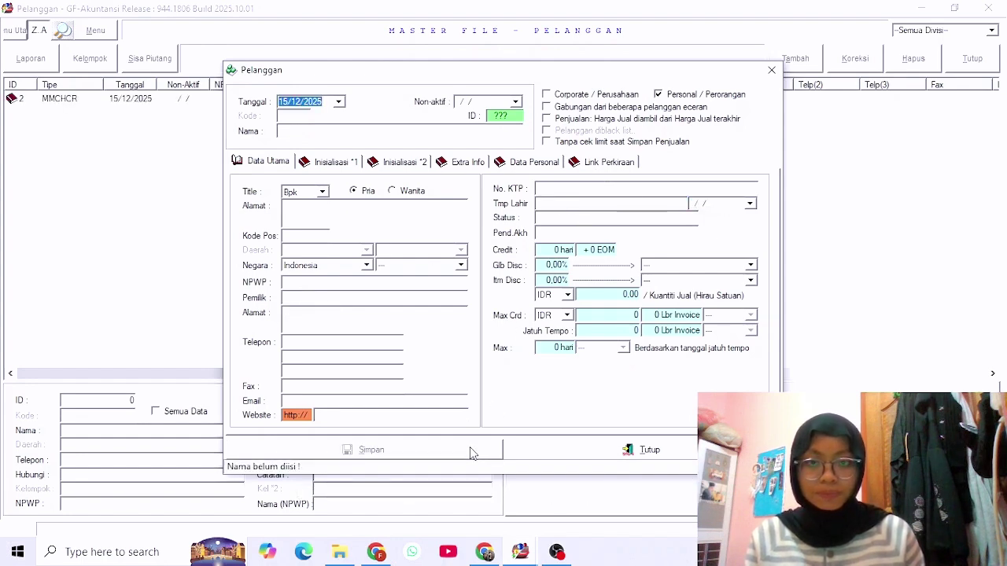
# Close the form and start a new customer named Citra Jaya.
pyautogui.click(771, 70)
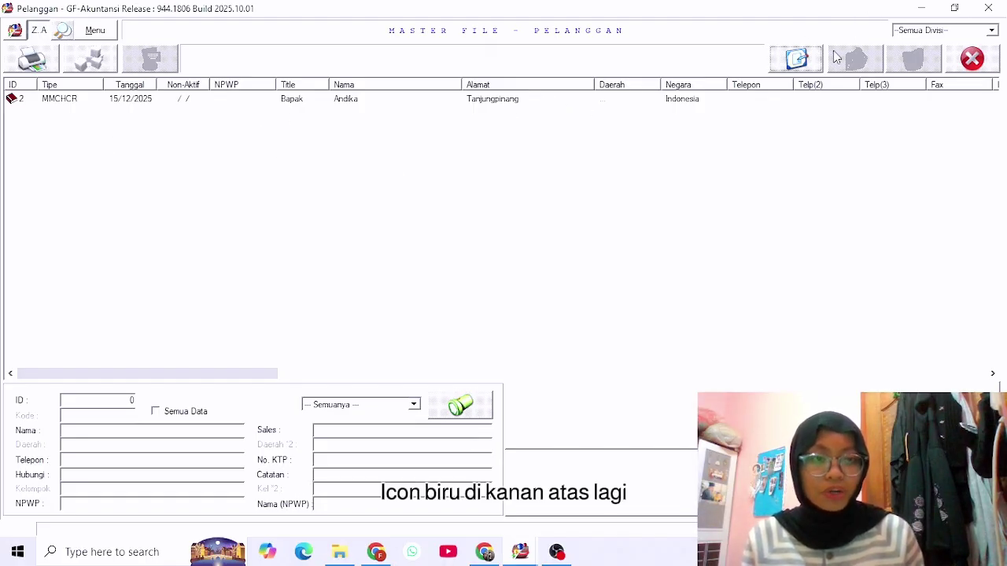
pyautogui.click(798, 62)
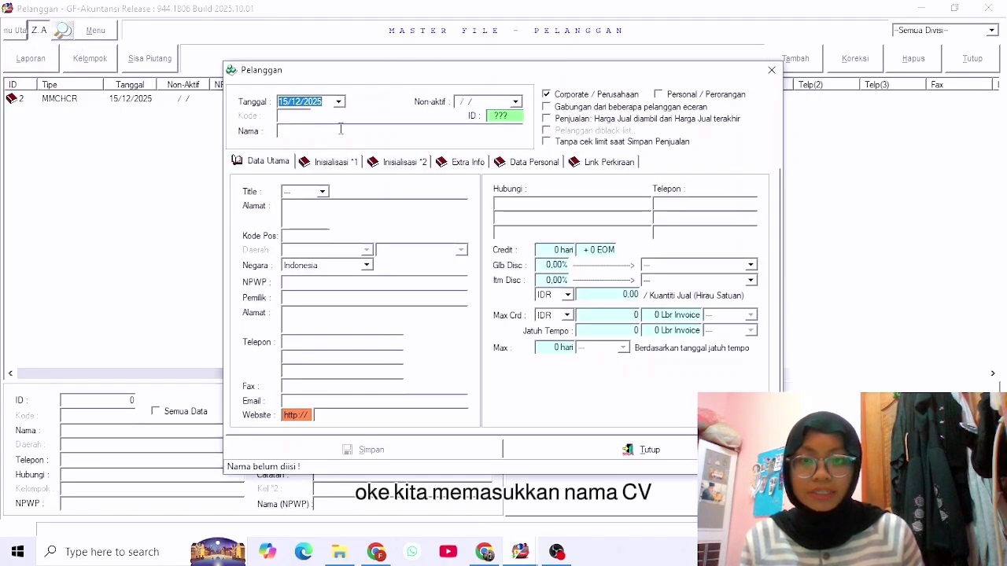
pyautogui.click(341, 129)
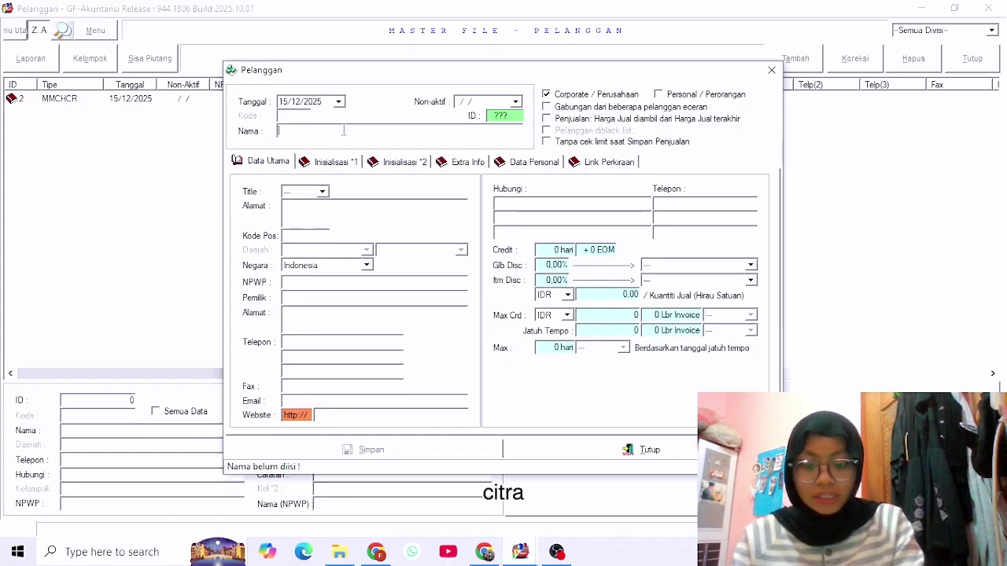
pyautogui.write('Citra Jaya')
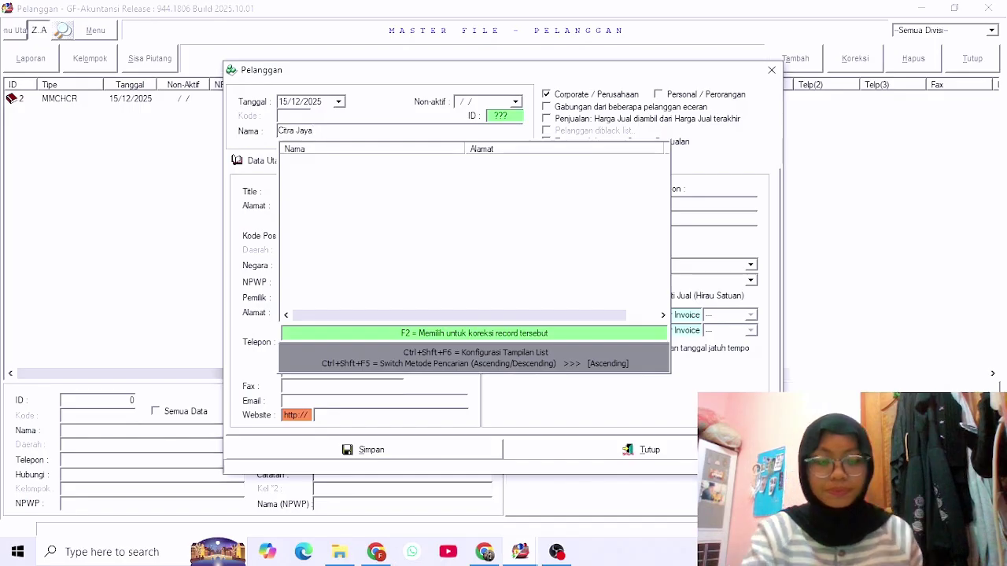
pyautogui.press('Return')
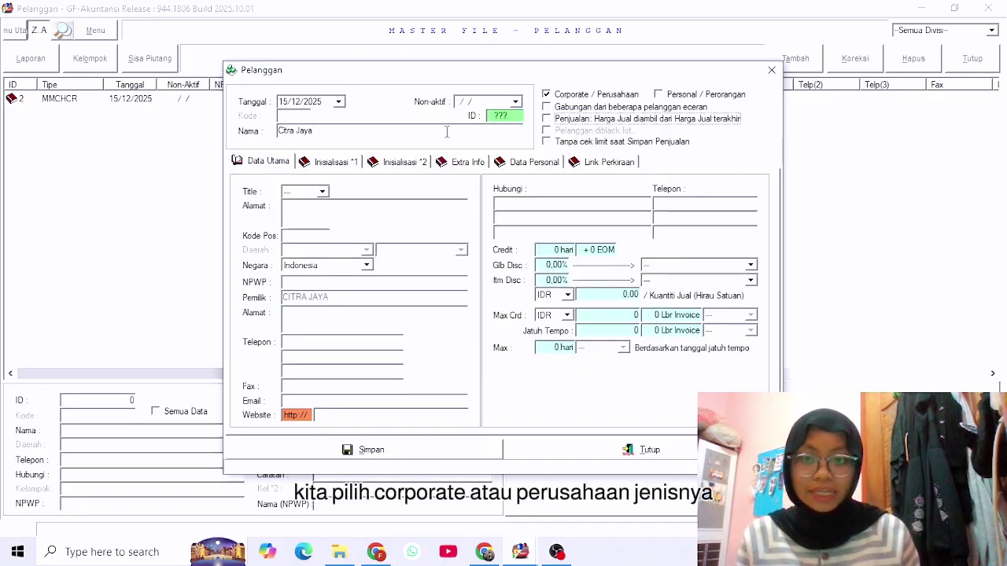
# Give Citra Jaya title CV and address Tanjungpinang, and save the record.
pyautogui.click(323, 192)
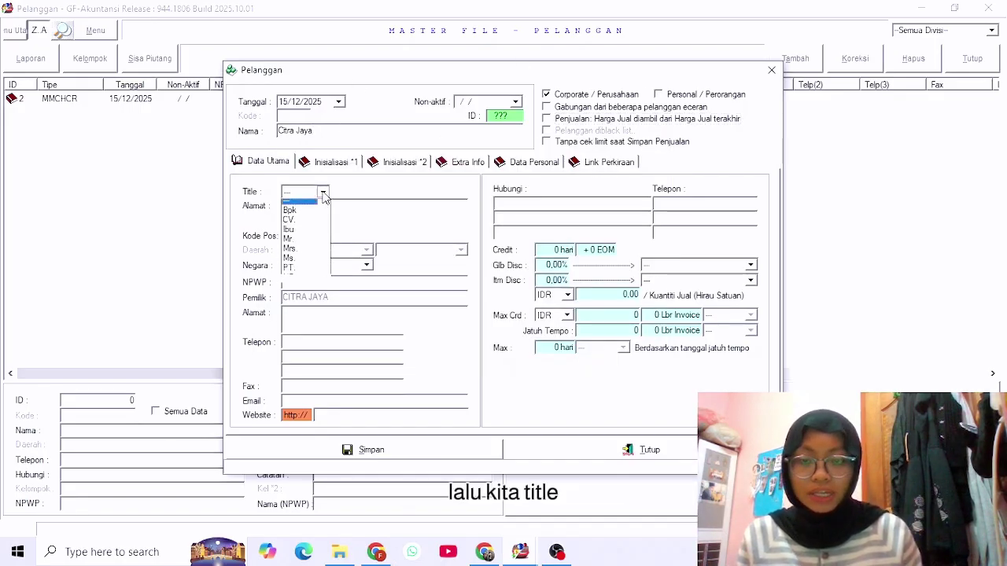
pyautogui.click(290, 220)
pyautogui.write('T')
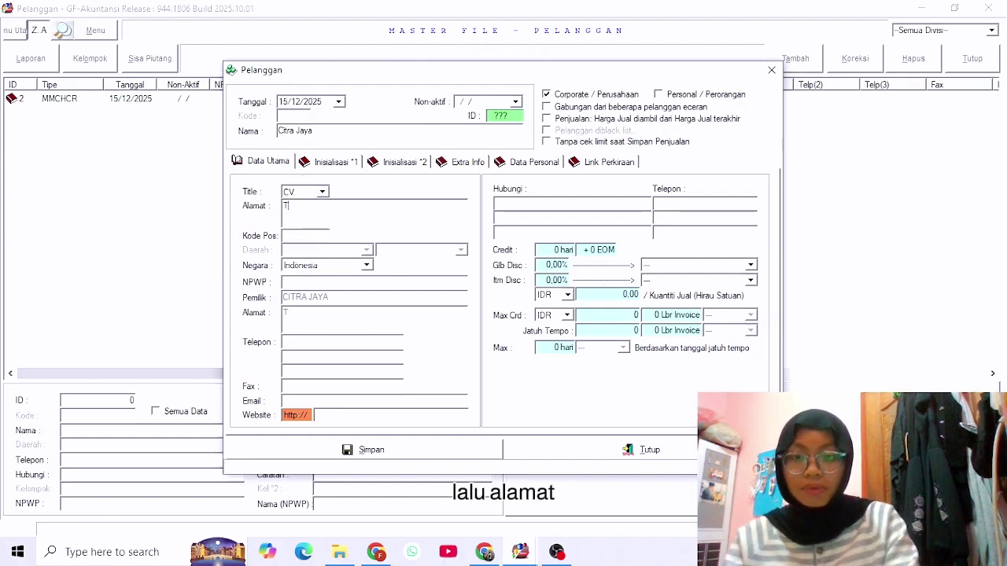
pyautogui.write('an')
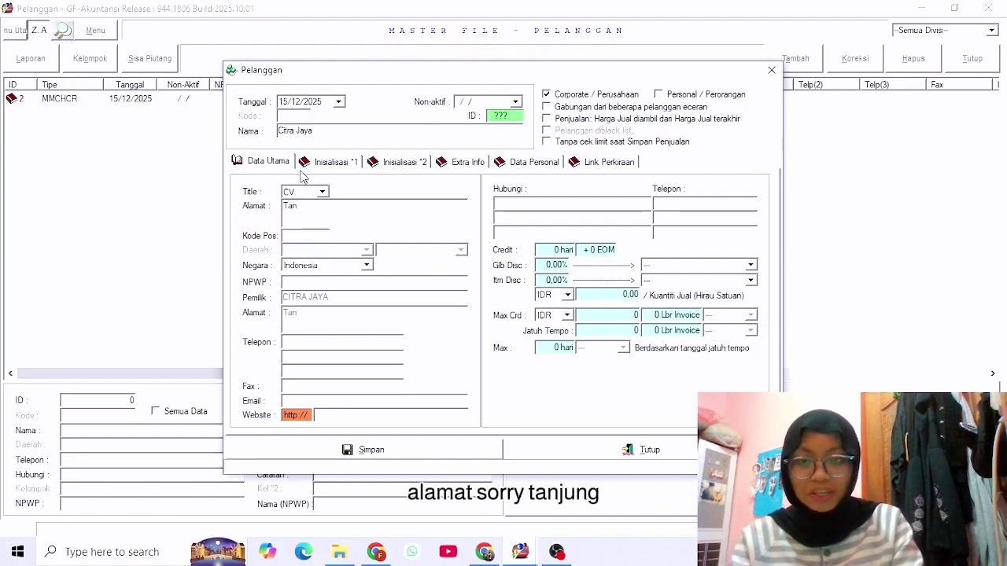
pyautogui.write('jungpinan')
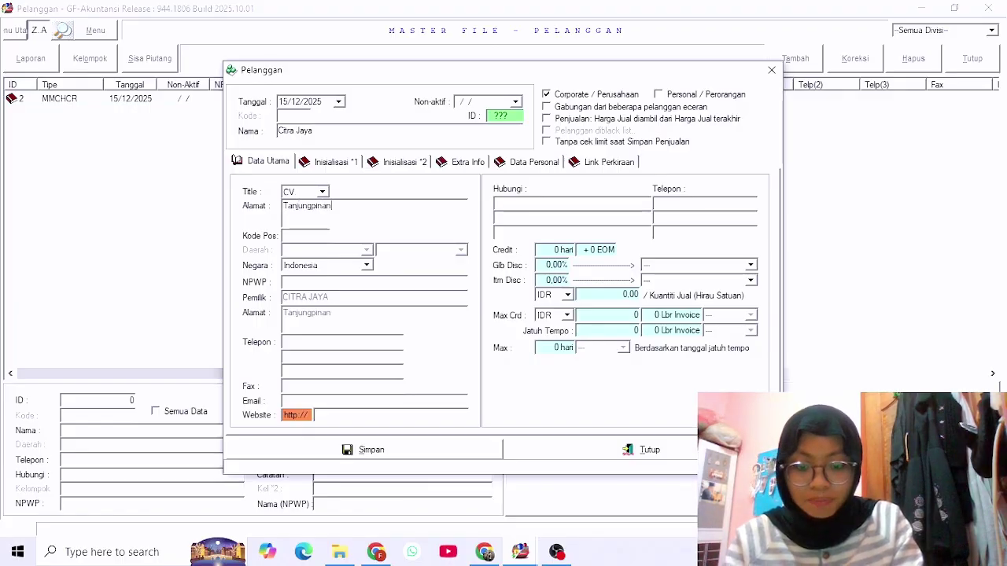
pyautogui.write('g')
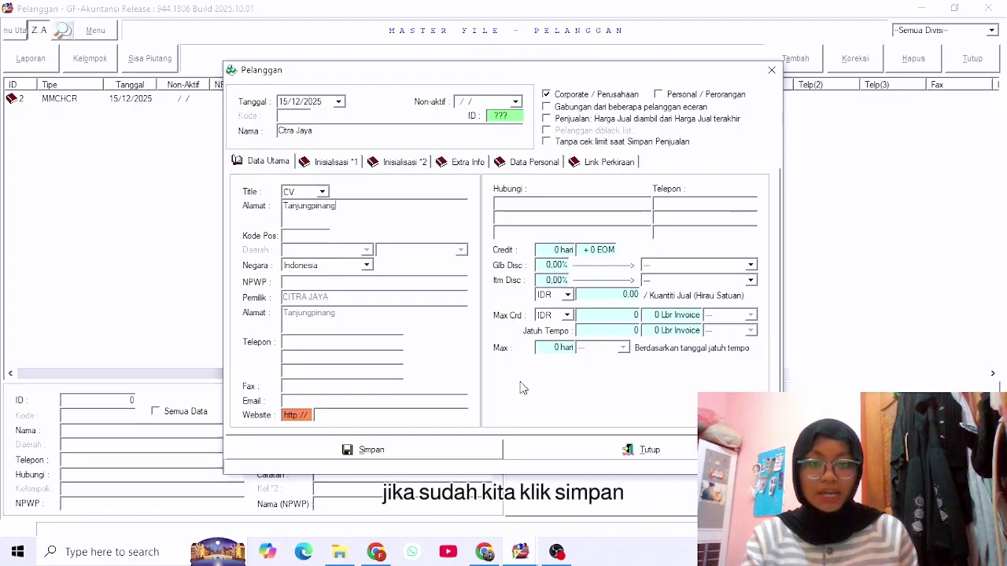
pyautogui.click(470, 453)
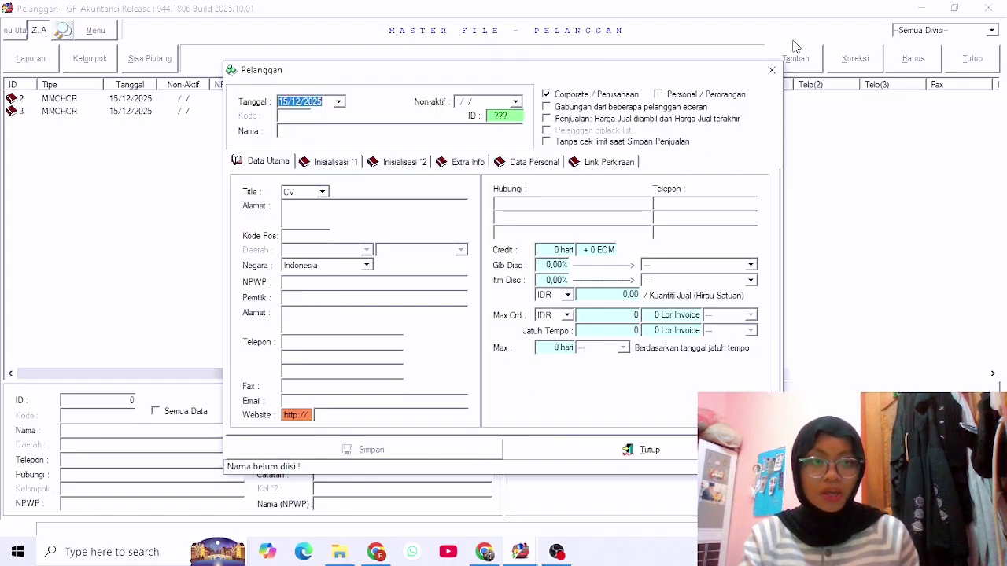
# Close the entry form, view the first customer's actions without choosing one, and toggle Semua Data.
pyautogui.click(771, 71)
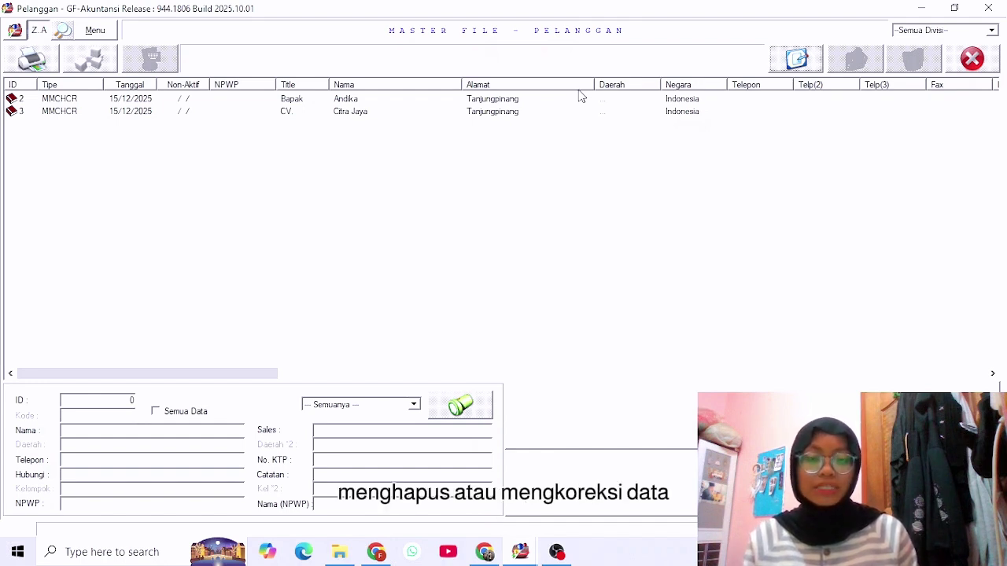
pyautogui.click(376, 102)
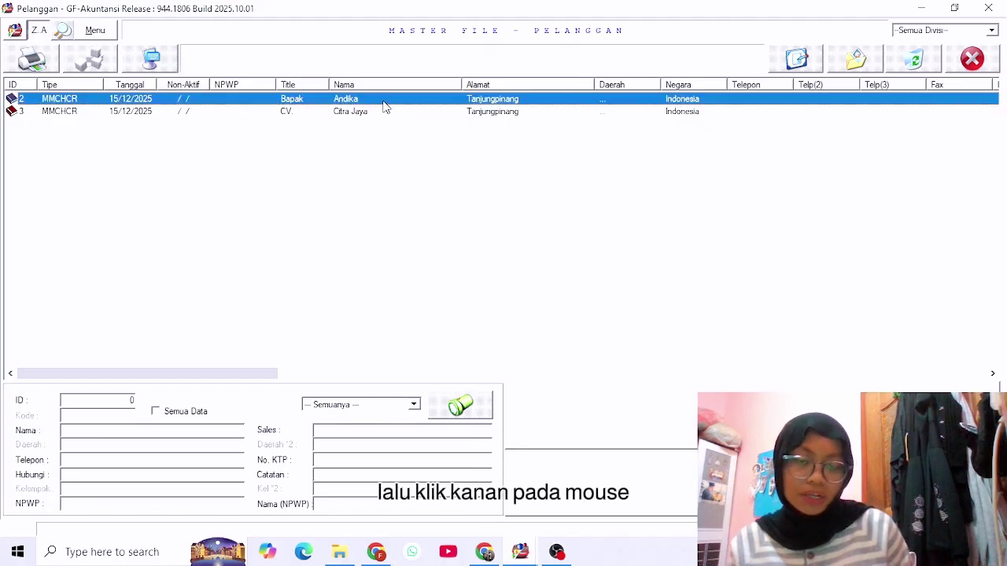
pyautogui.rightClick(386, 103)
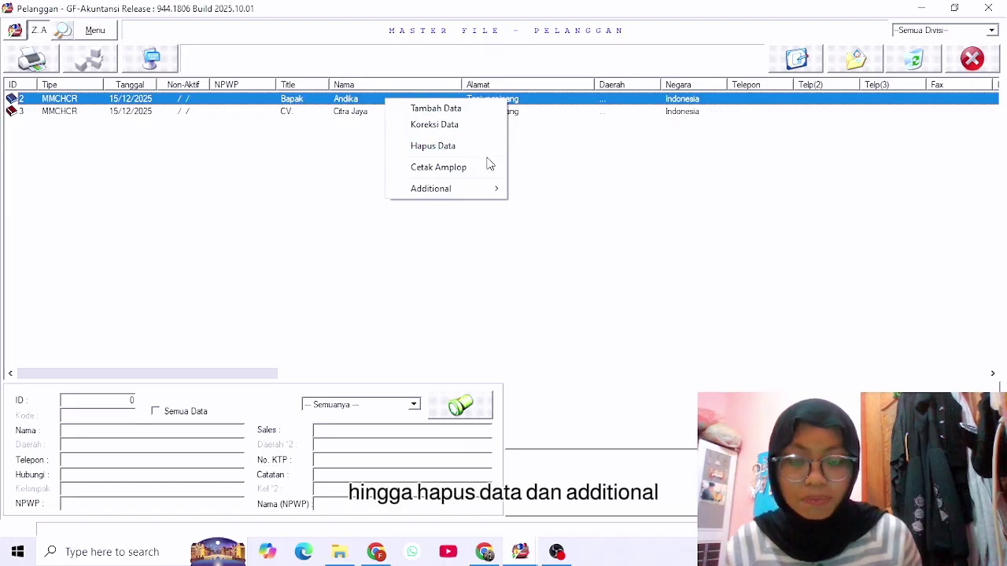
pyautogui.click(619, 194)
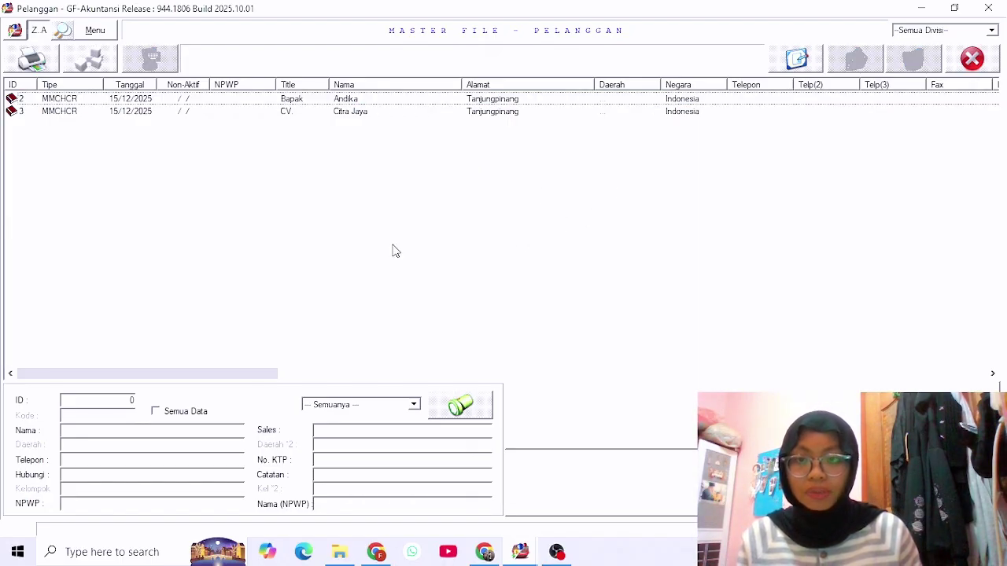
pyautogui.click(156, 412)
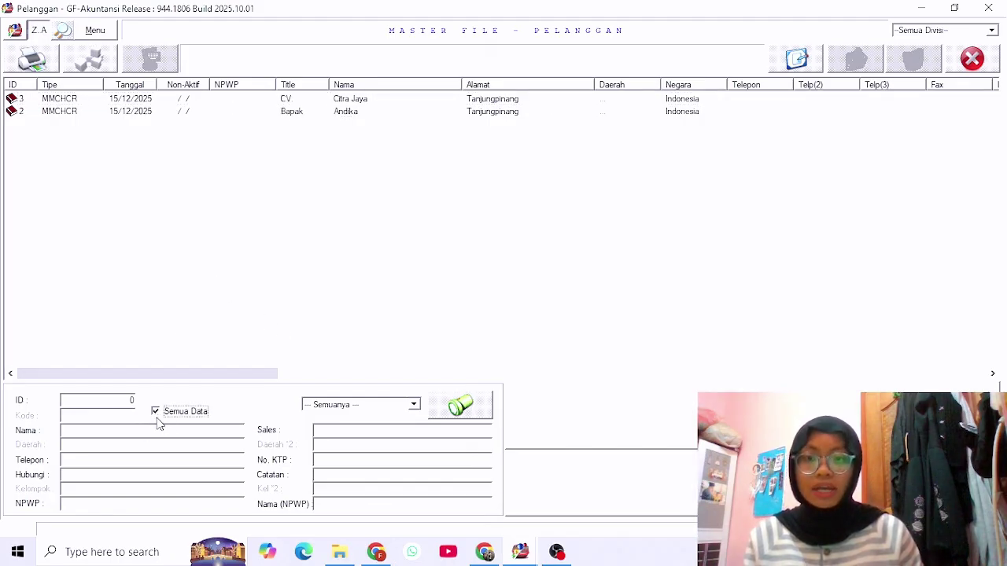
pyautogui.click(157, 421)
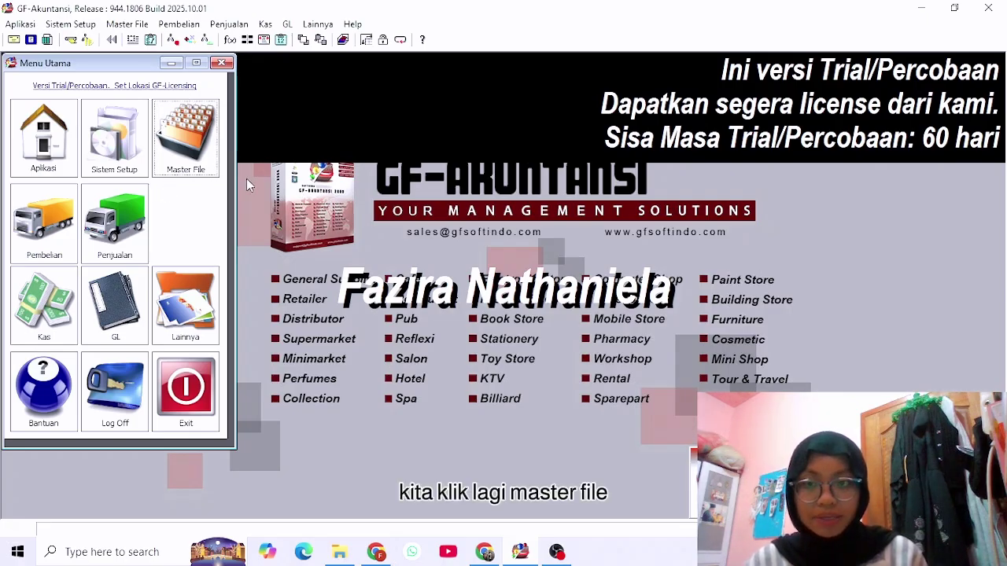
# Open the vendor master file and start a new vendor named PT Indo berkah.
pyautogui.click(189, 139)
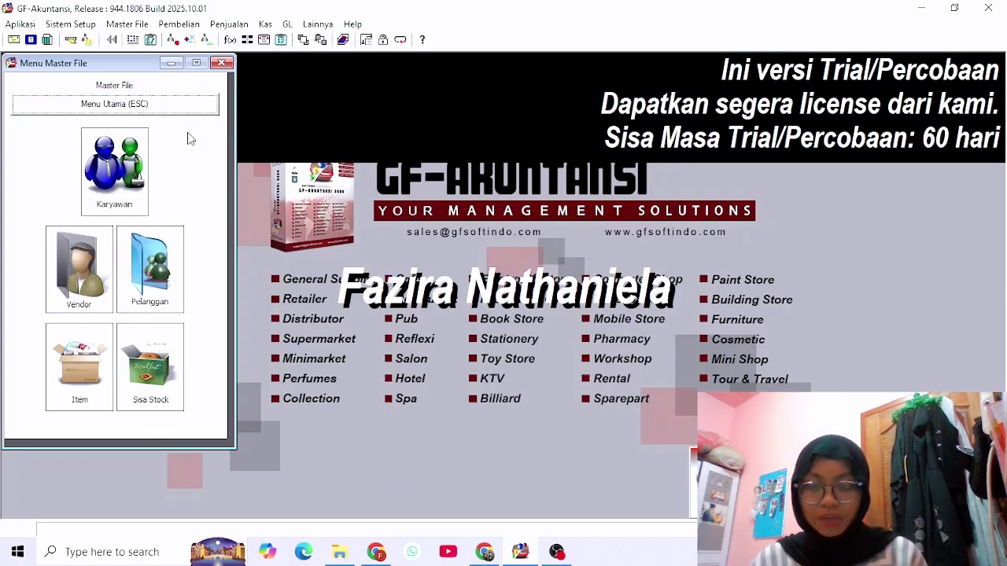
pyautogui.click(79, 260)
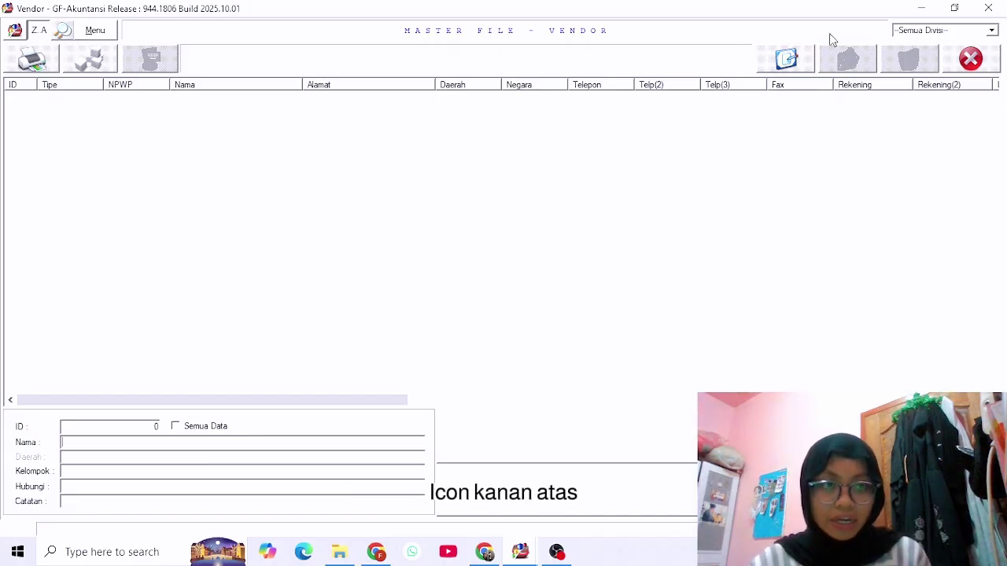
pyautogui.click(787, 59)
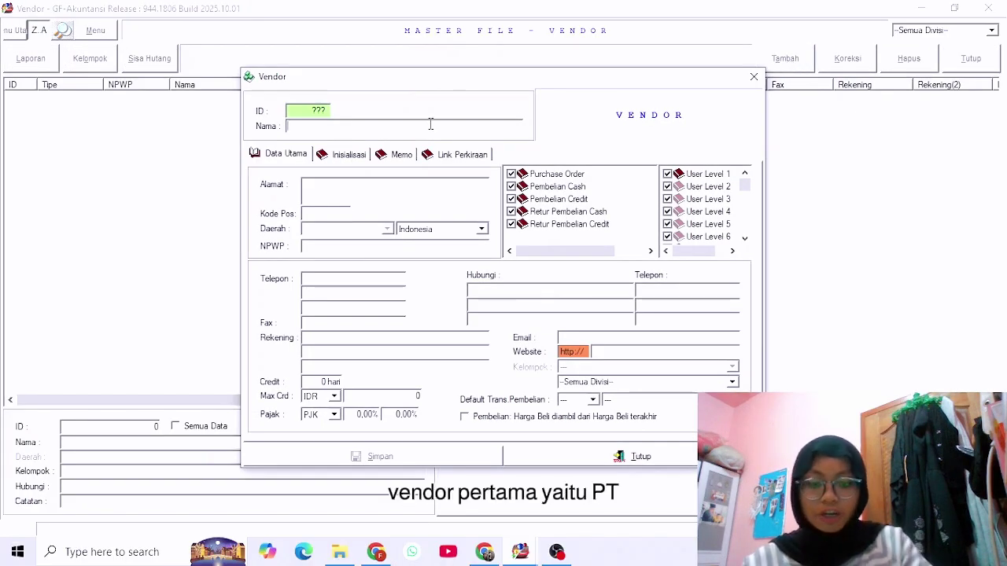
pyautogui.click(432, 127)
pyautogui.write('PT')
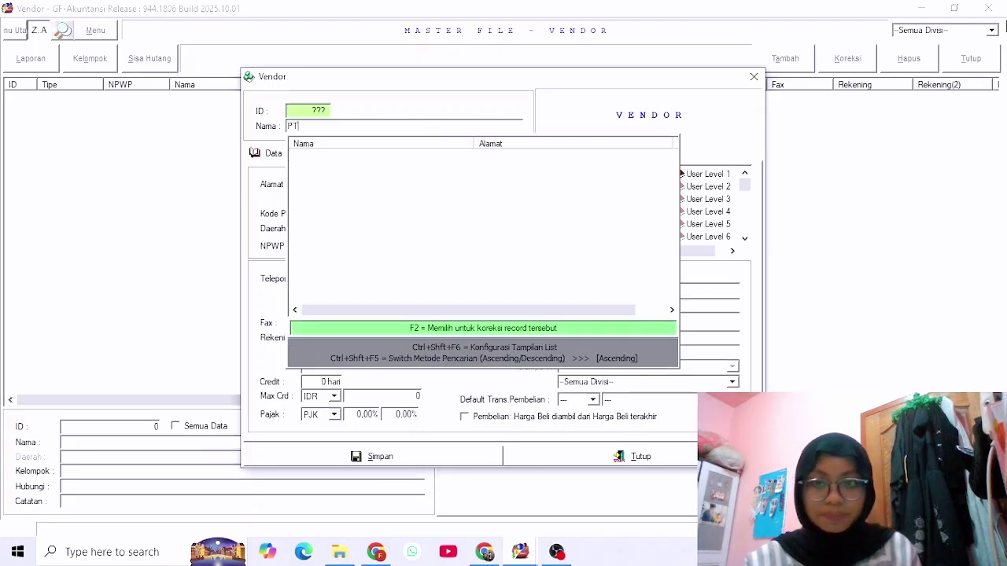
pyautogui.write(' I')
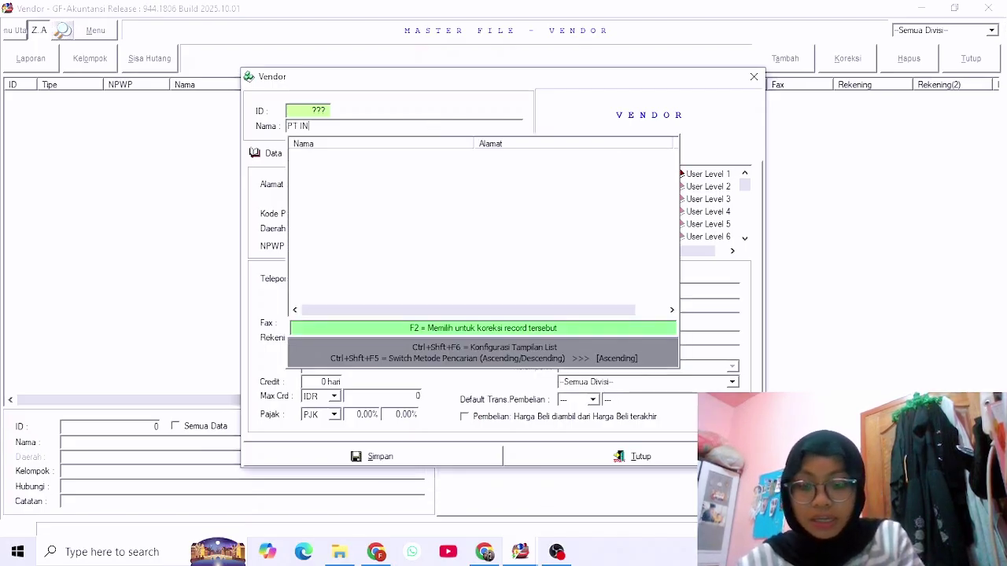
pyautogui.write('ndo b')
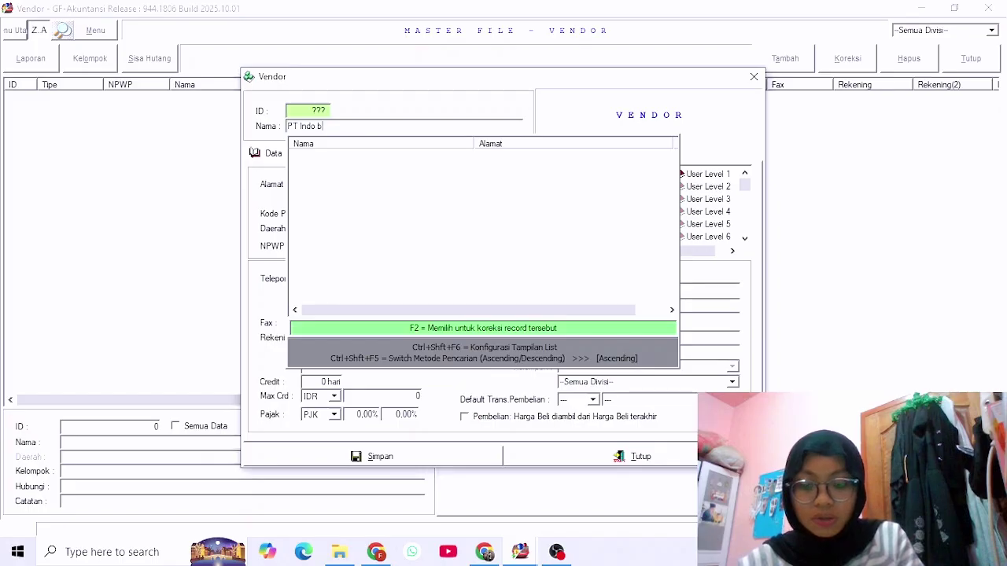
pyautogui.write('erkah')
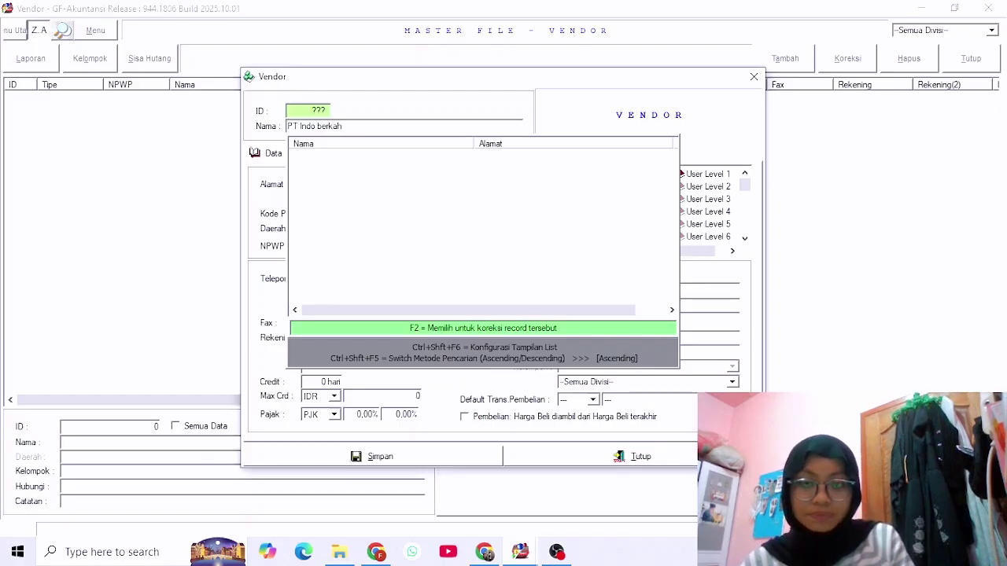
# Give PT Indo berkah address Tanjungpinang and 30-day credit, save it, and begin naming Toko Maritim.
pyautogui.press('Return')
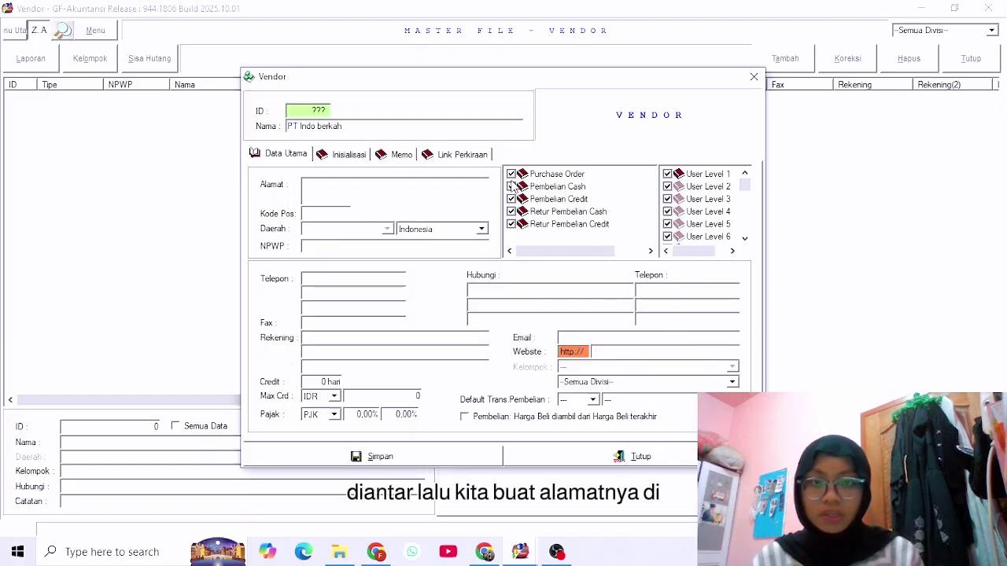
pyautogui.write('Tan')
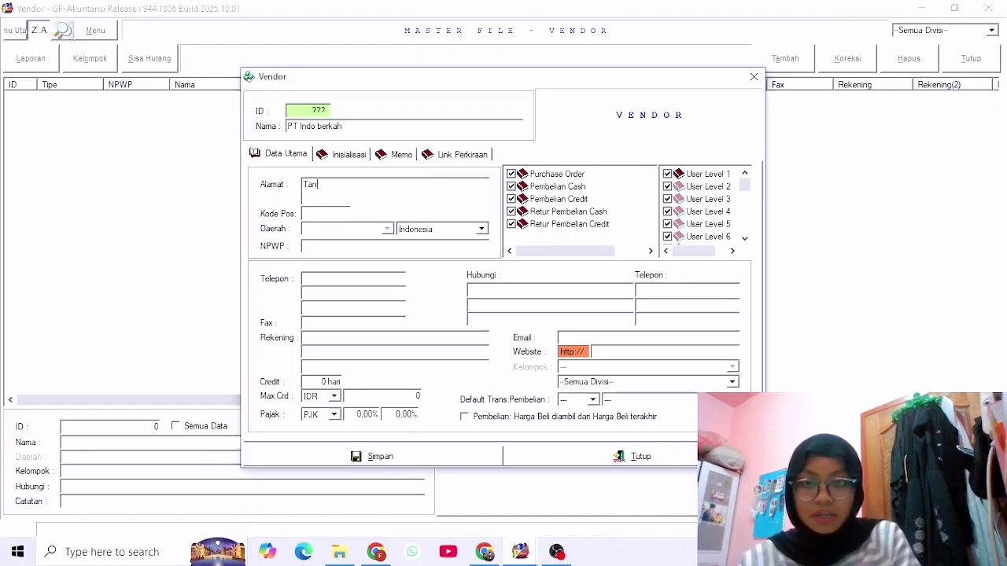
pyautogui.write('jungpi')
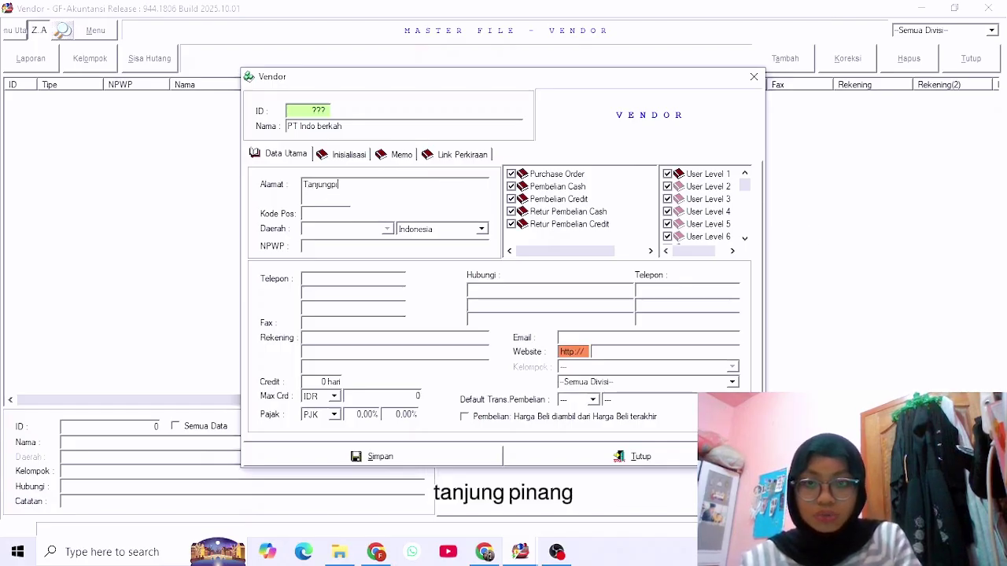
pyautogui.write('nang')
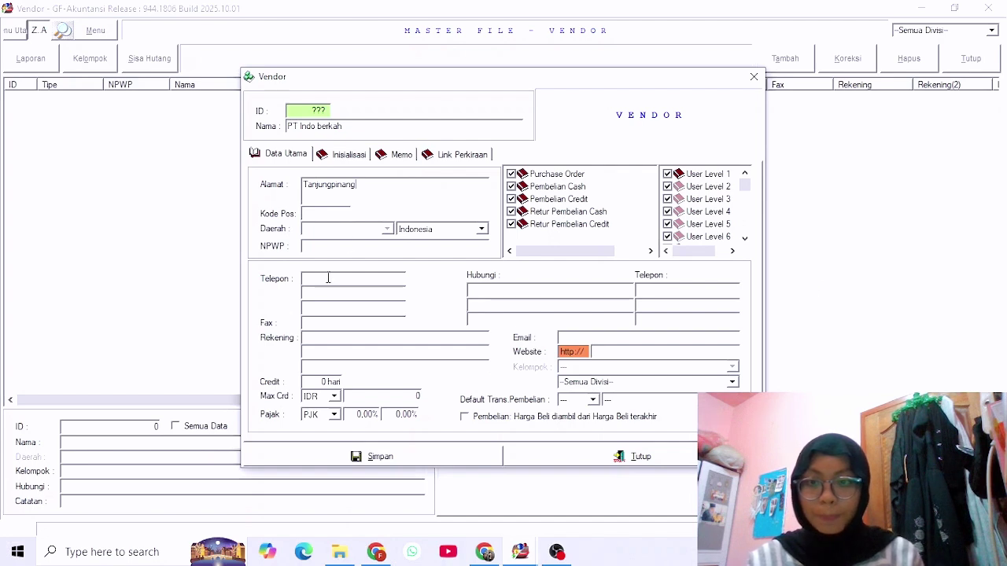
pyautogui.click(322, 380)
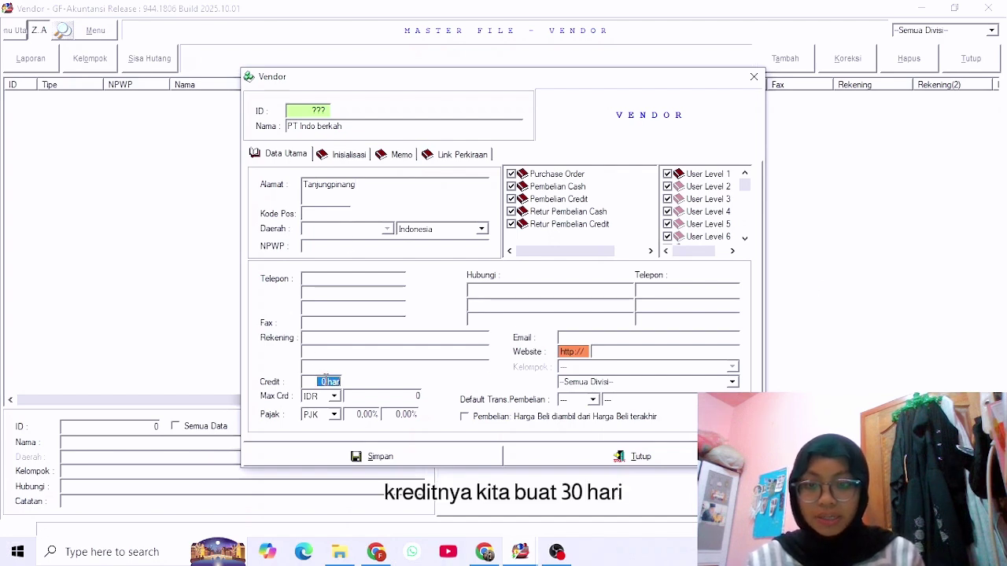
pyautogui.write('3')
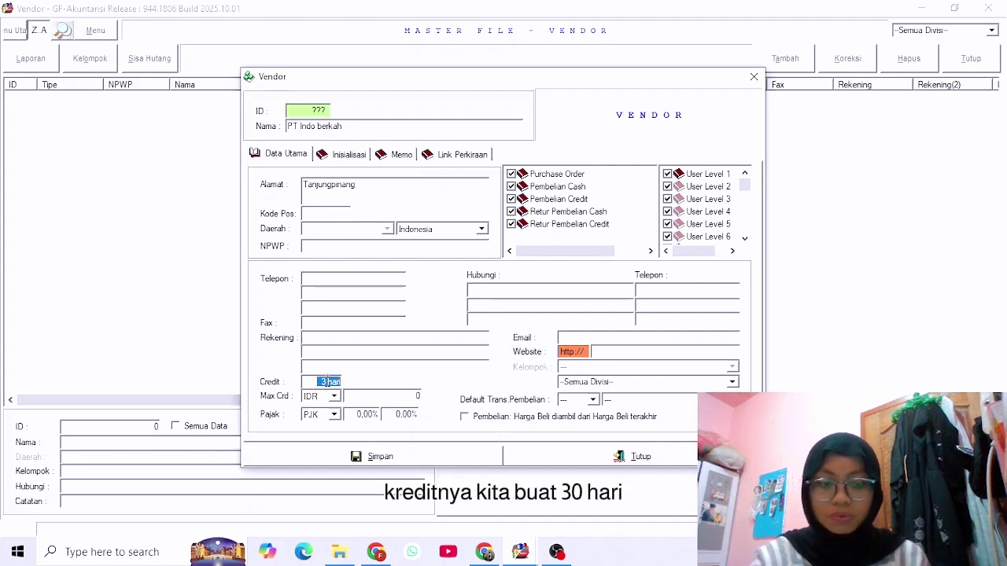
pyautogui.write('0')
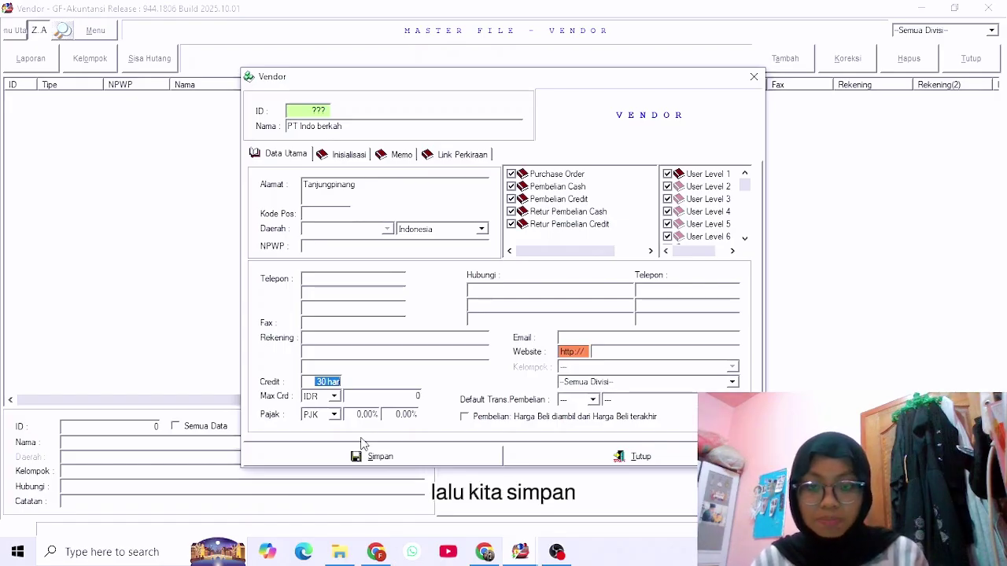
pyautogui.click(372, 463)
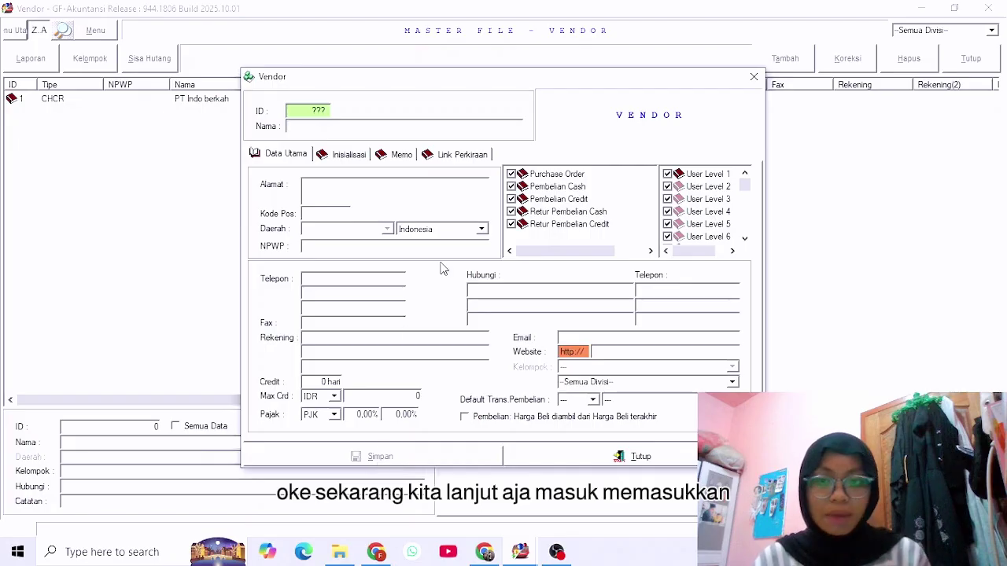
pyautogui.click(395, 128)
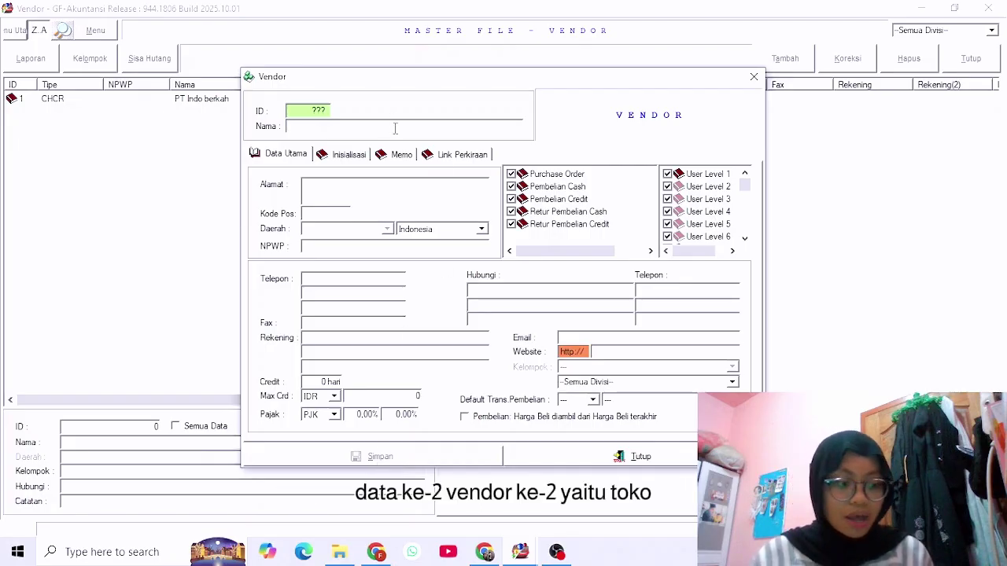
pyautogui.write('To')
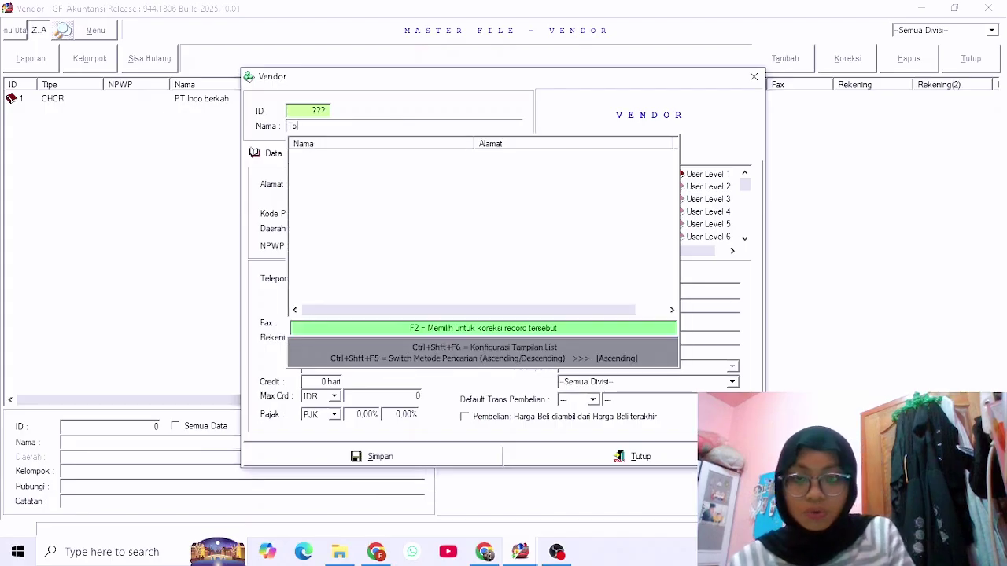
pyautogui.write('ko Maritim')
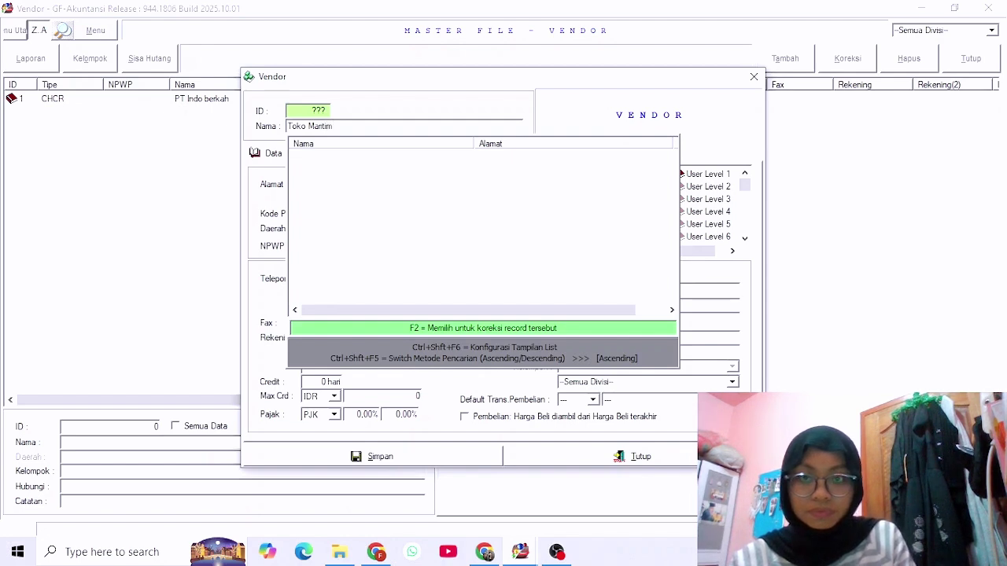
# Save Toko Maritim with address Tanjungpinang and 15-day credit, then close the vendor form.
pyautogui.press('Return')
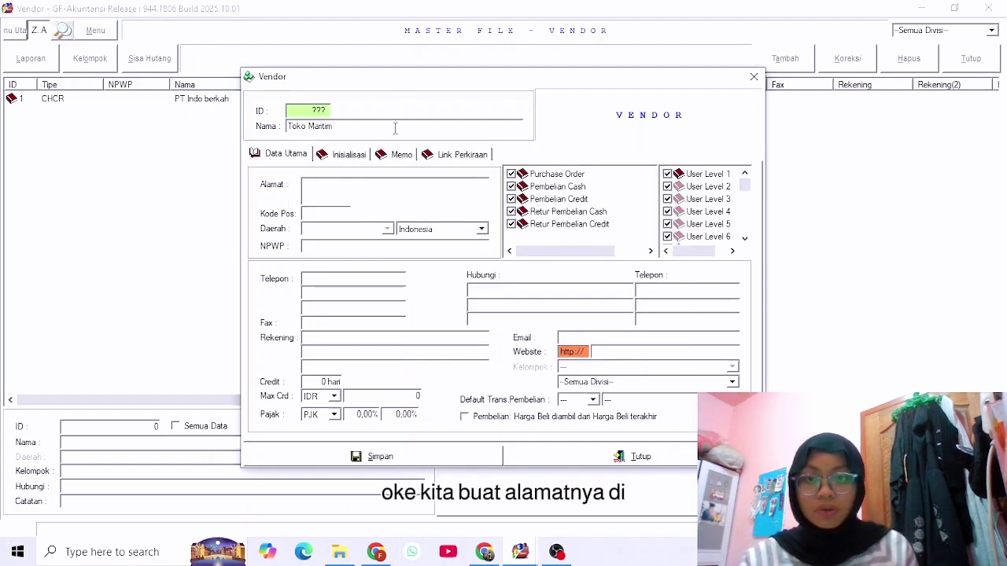
pyautogui.click(409, 187)
pyautogui.write('Ta')
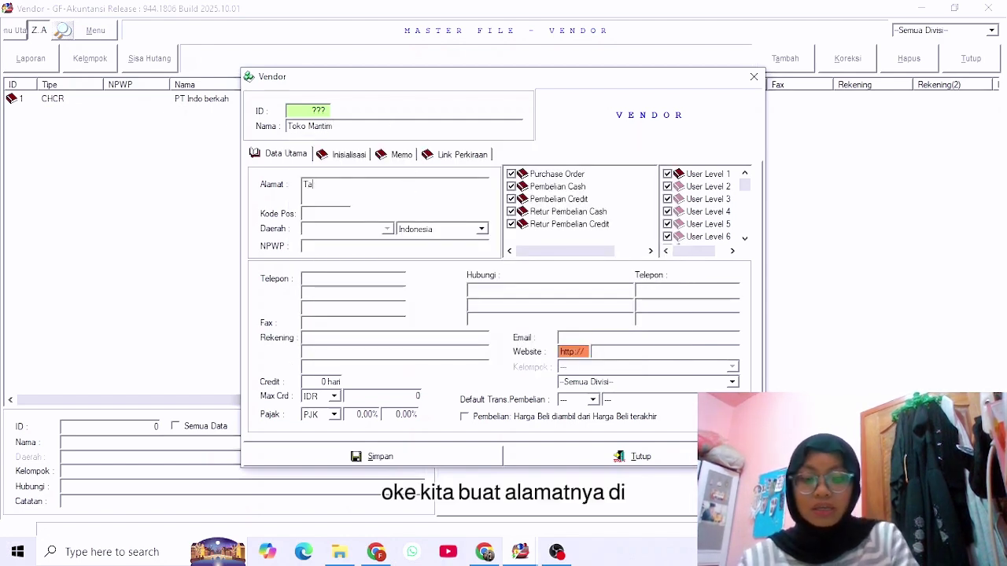
pyautogui.write('njungpinang')
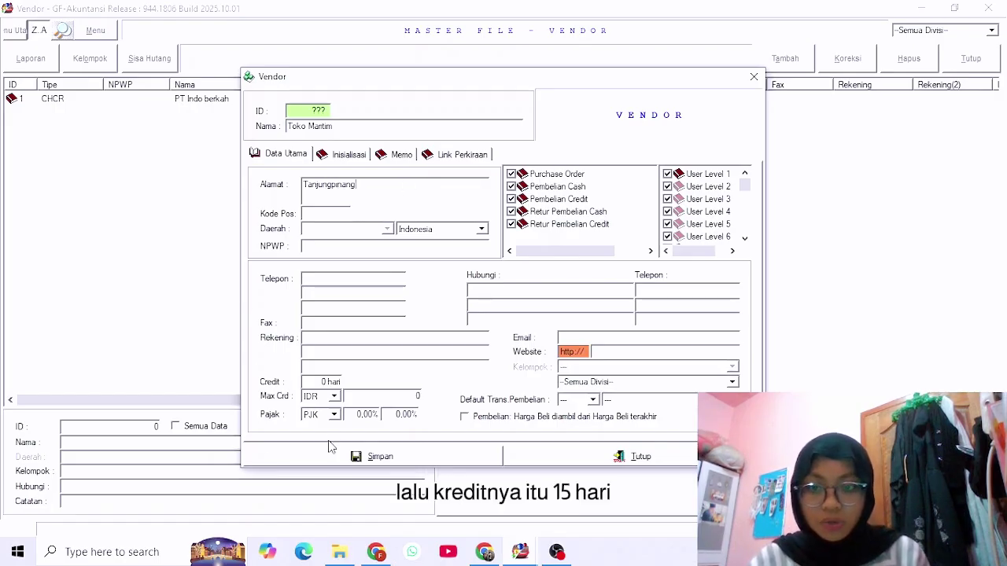
pyautogui.click(323, 382)
pyautogui.write('15')
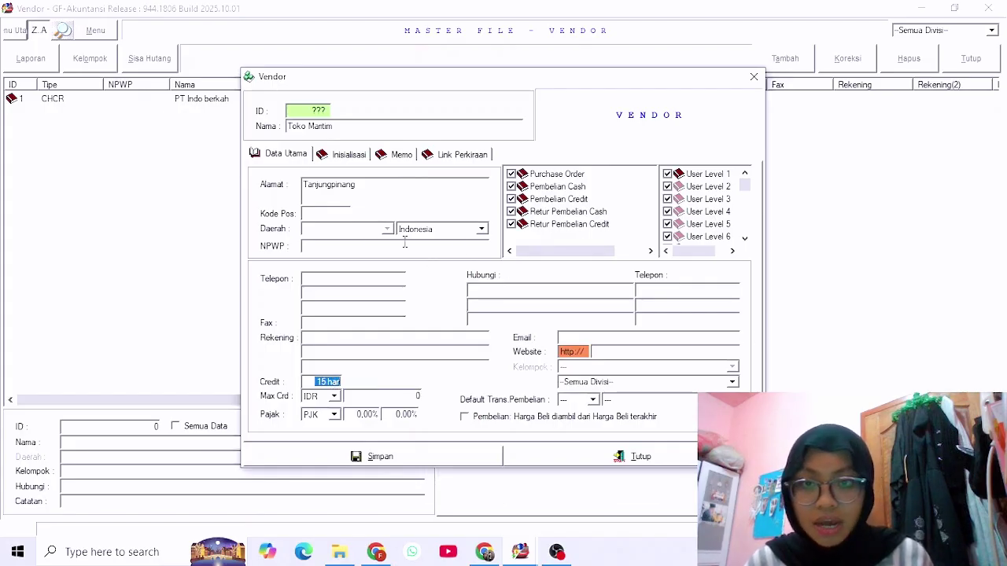
pyautogui.click(436, 462)
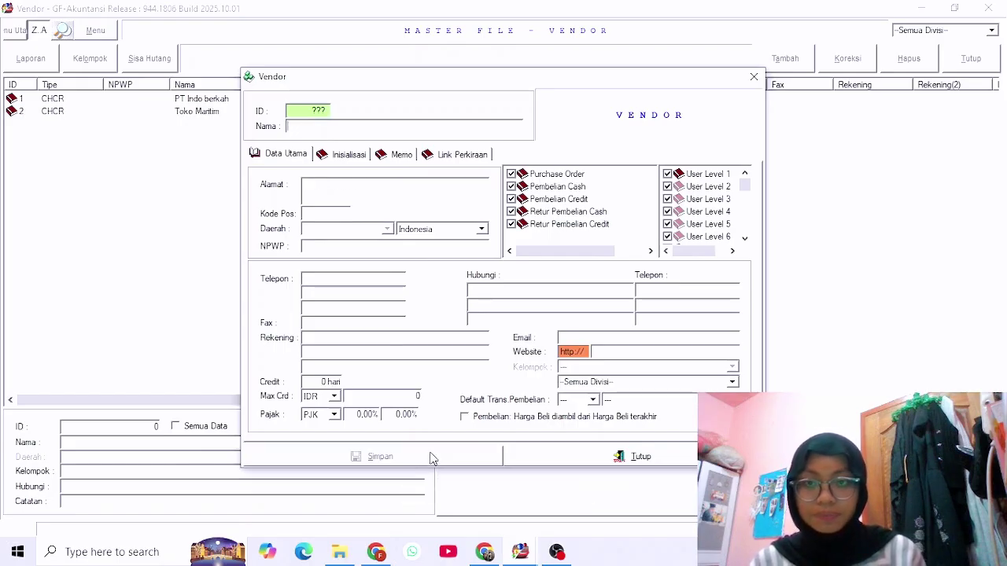
pyautogui.click(754, 78)
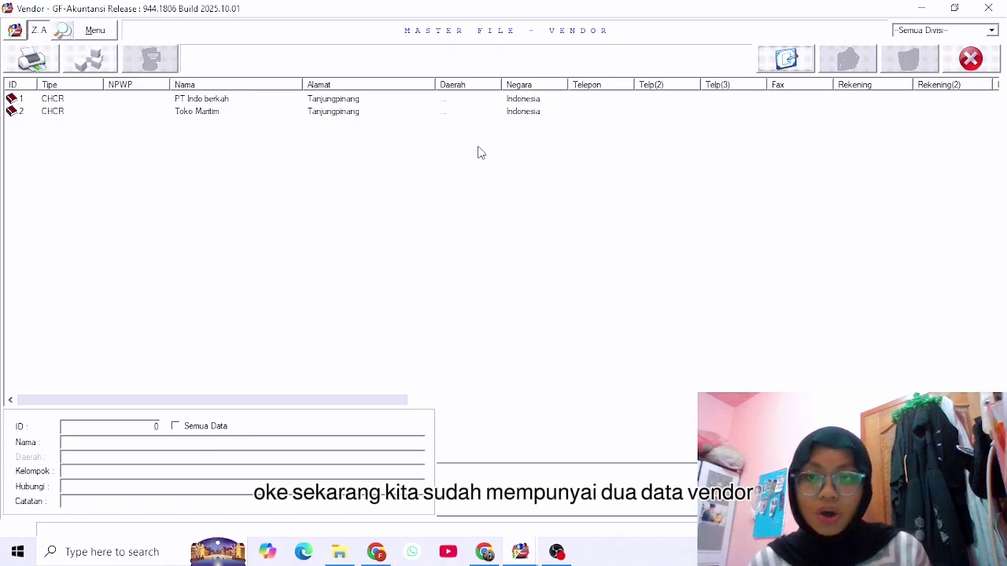
# Select the PT Indo berkah vendor row and view its actions without choosing any.
pyautogui.click(235, 98)
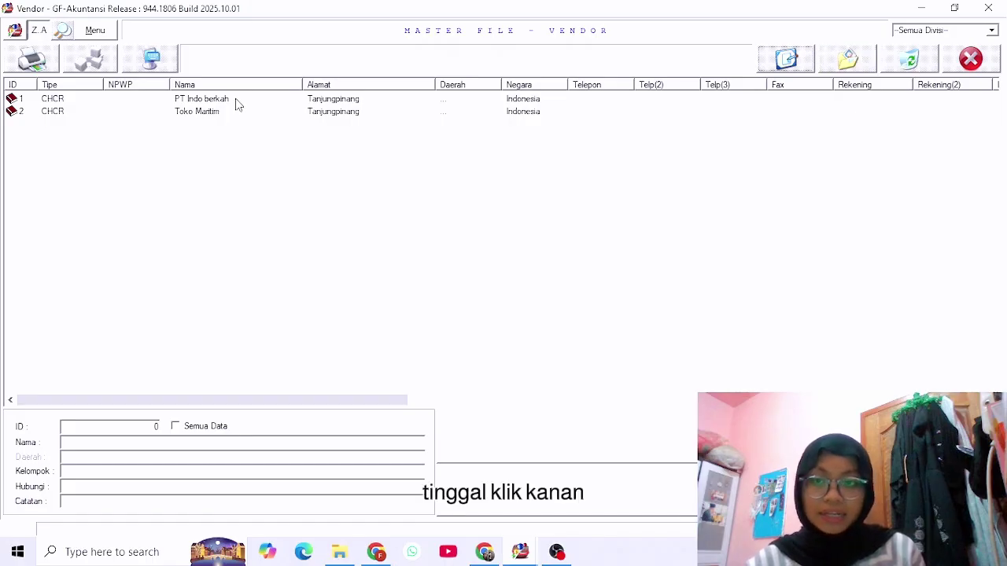
pyautogui.rightClick(235, 97)
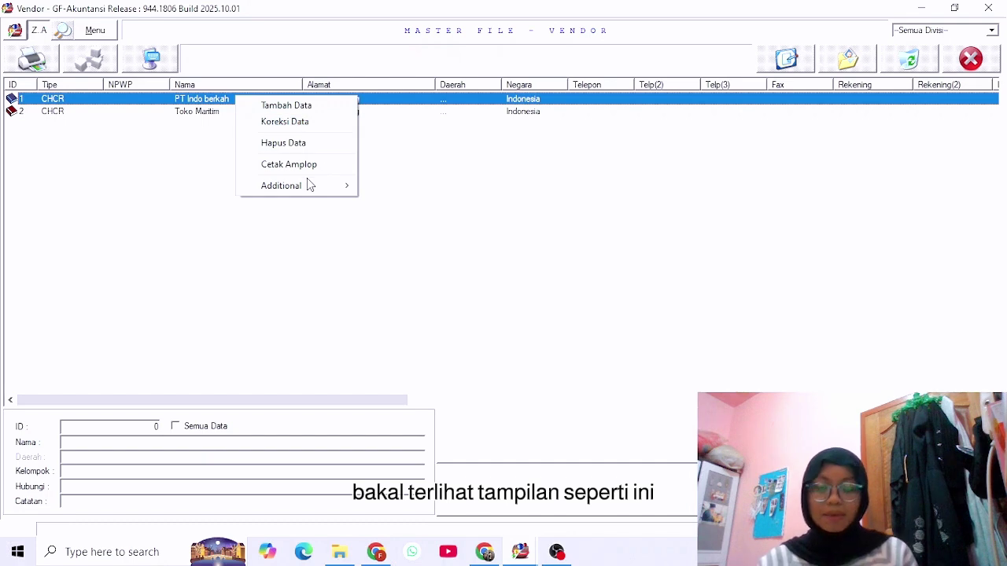
pyautogui.click(525, 208)
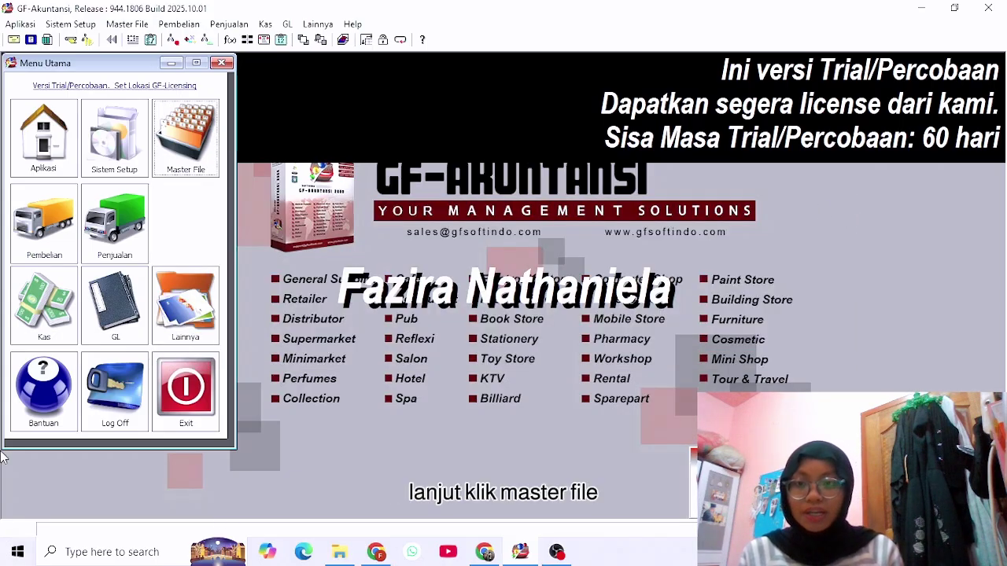
# Open Master File > Item and show the Satuan unit-type list.
pyautogui.click(186, 135)
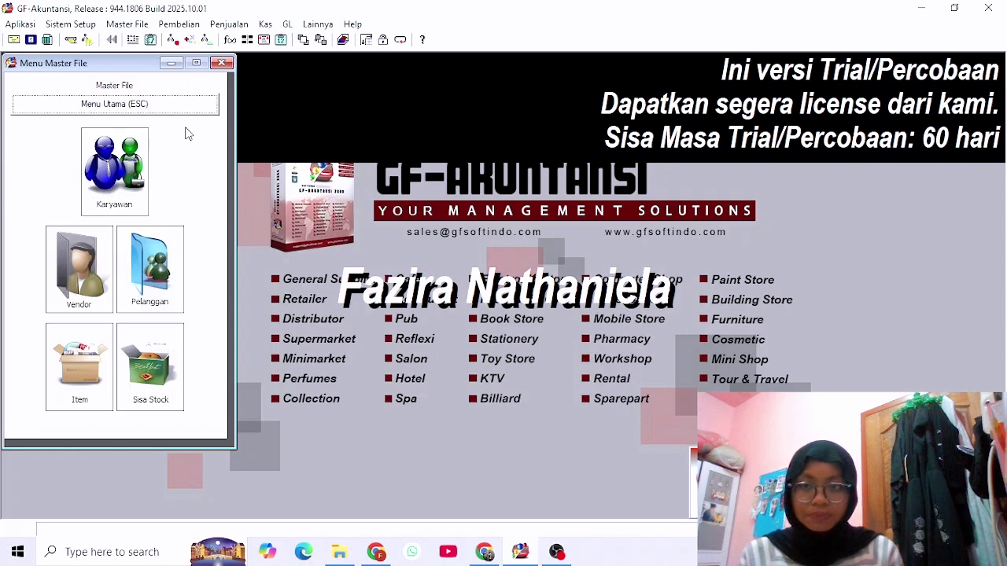
pyautogui.click(79, 366)
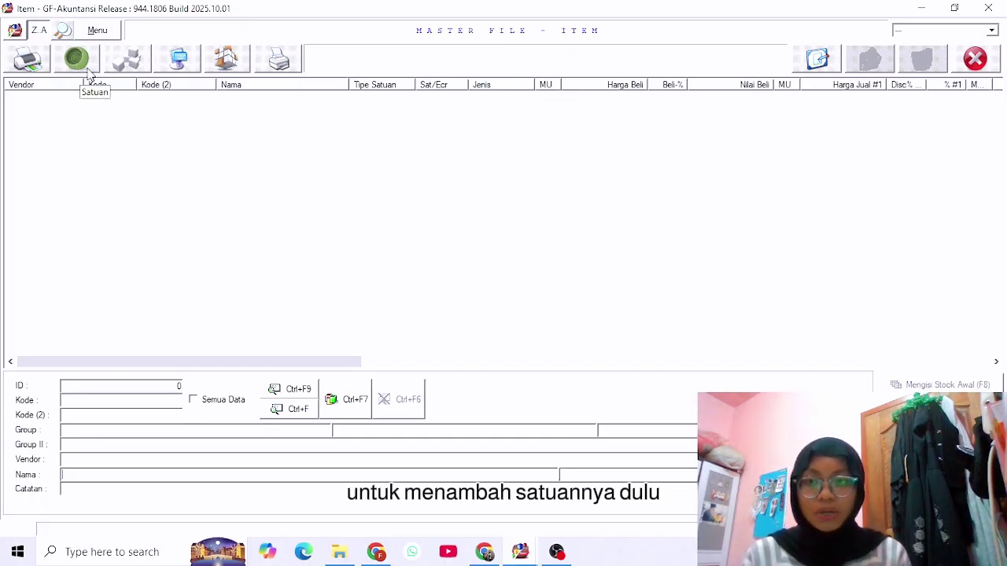
pyautogui.click(86, 66)
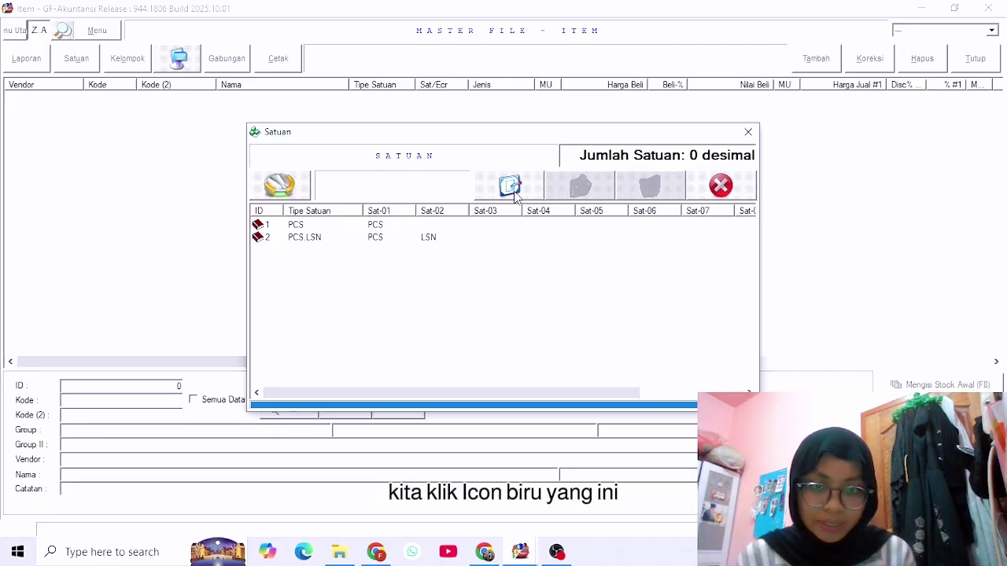
# Save unit type PCS.RIM with PCS 1 and RIM 500.
pyautogui.click(513, 190)
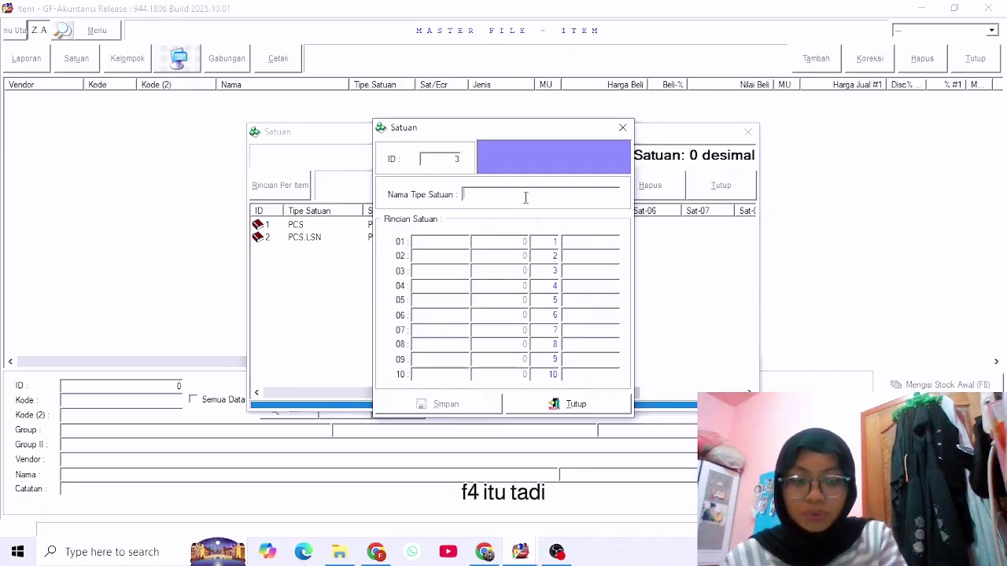
pyautogui.write('PCS.RIM')
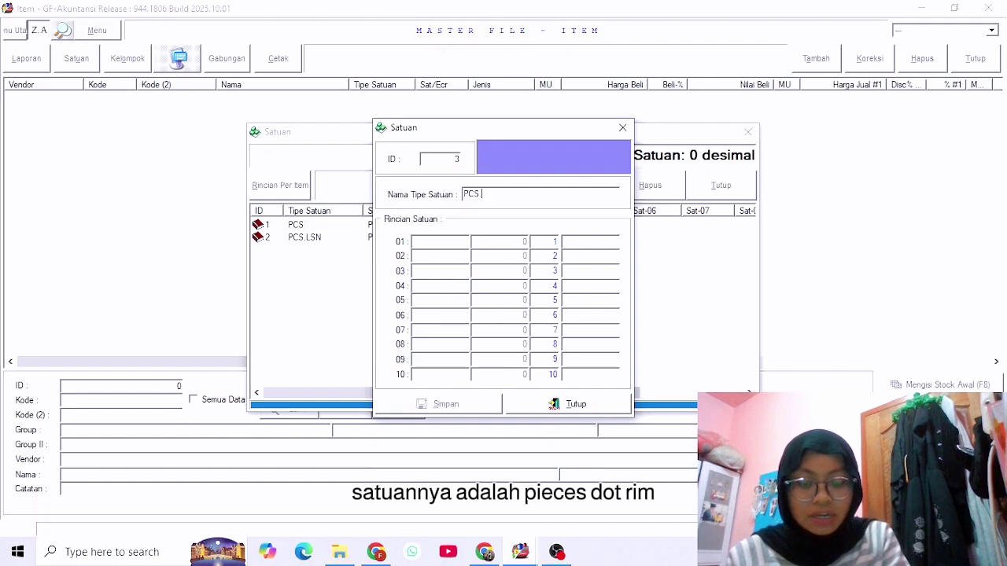
pyautogui.click(433, 243)
pyautogui.write('PCS')
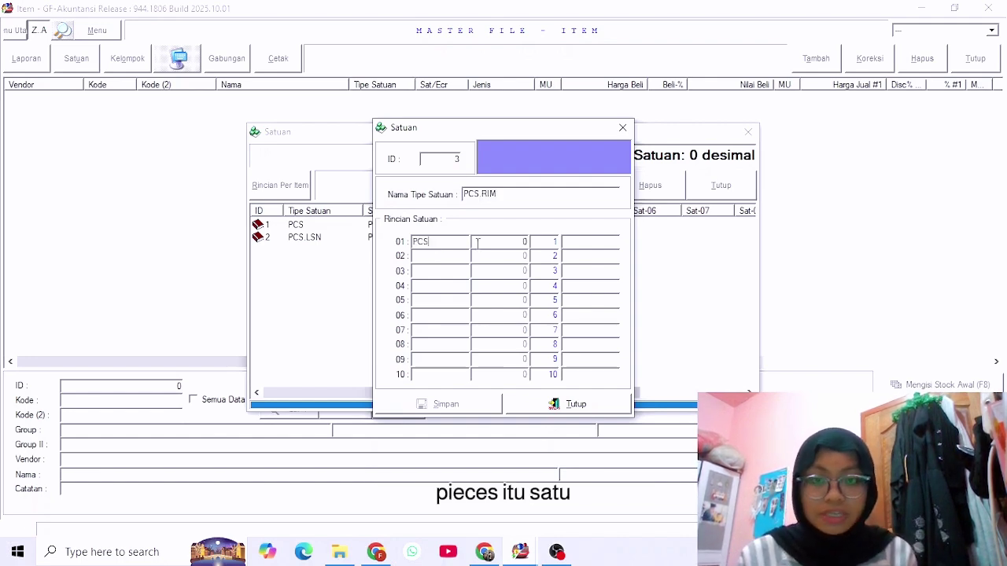
pyautogui.click(499, 246)
pyautogui.write('1')
pyautogui.click(445, 255)
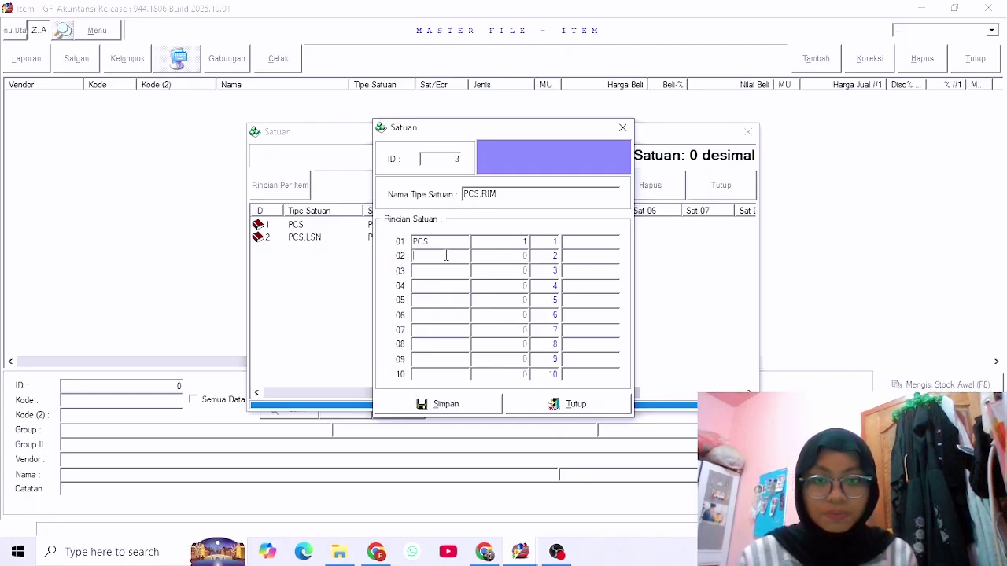
pyautogui.write('RIM')
pyautogui.click(504, 255)
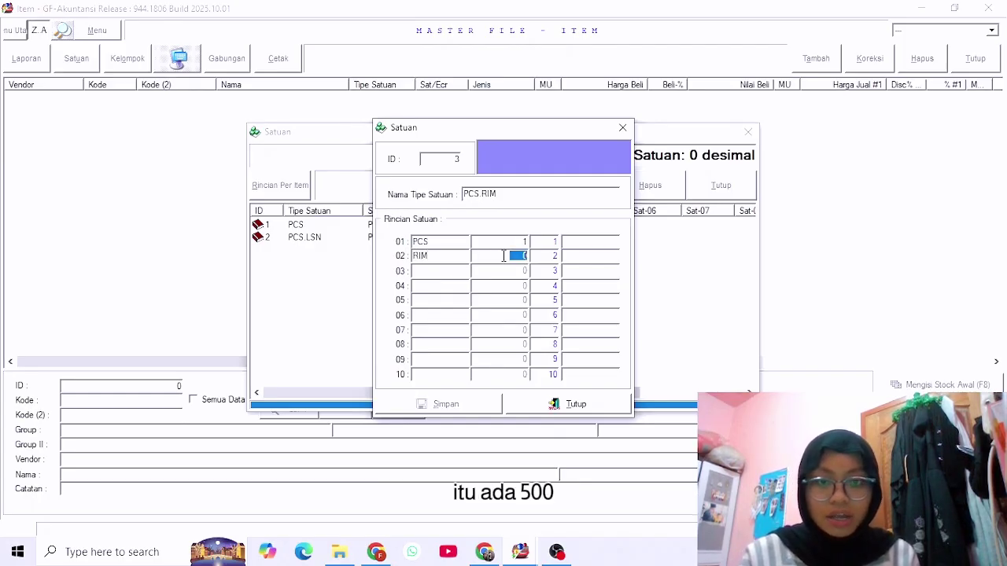
pyautogui.write('500')
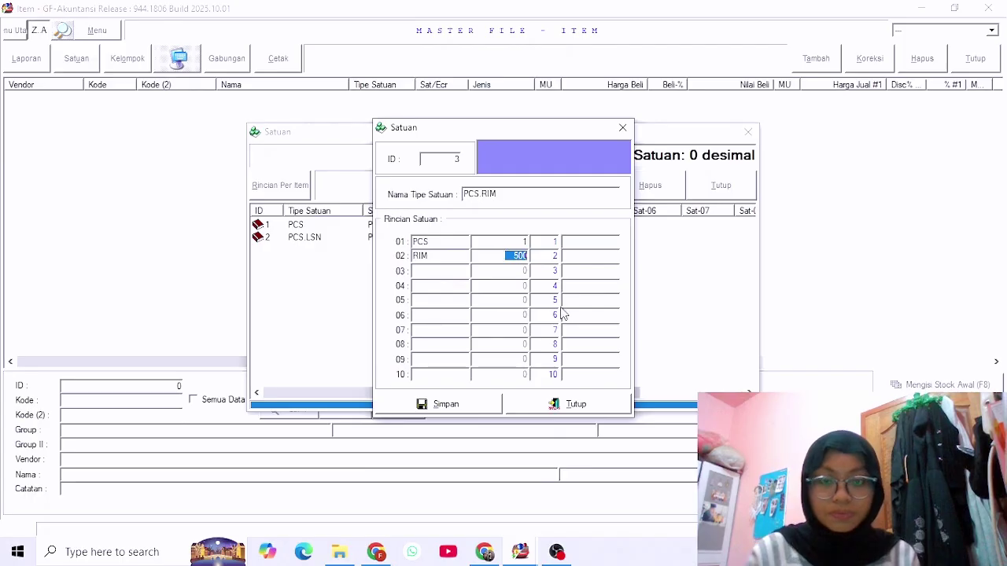
pyautogui.click(465, 411)
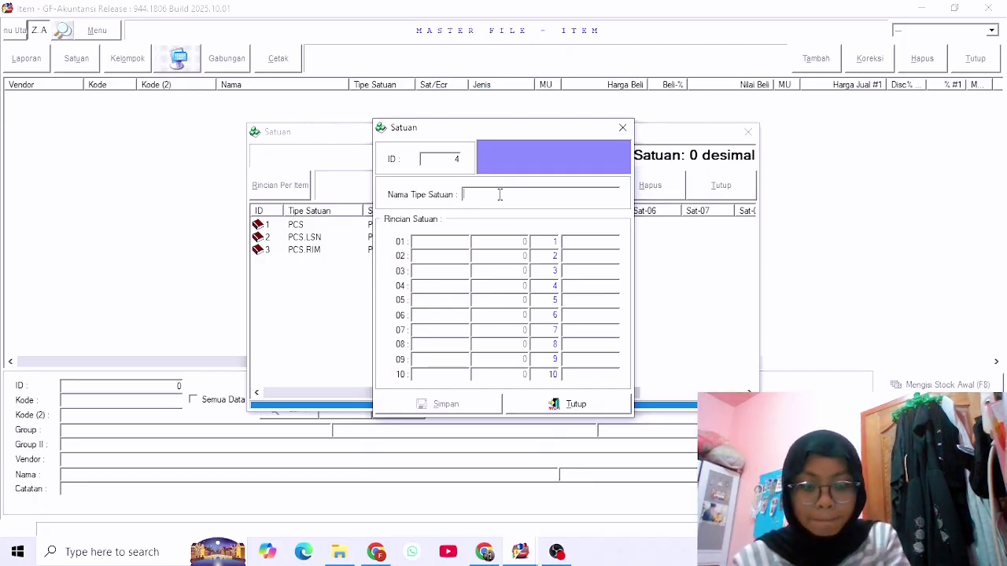
# Save unit type PCS.PCK with PCS 1 and PCK 10.
pyautogui.write('PCS.')
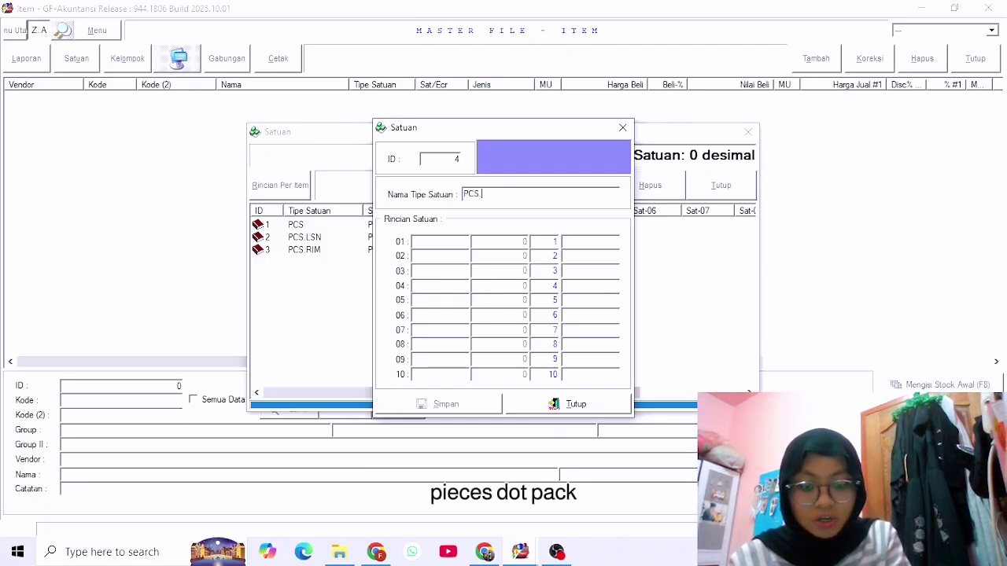
pyautogui.write('PCK')
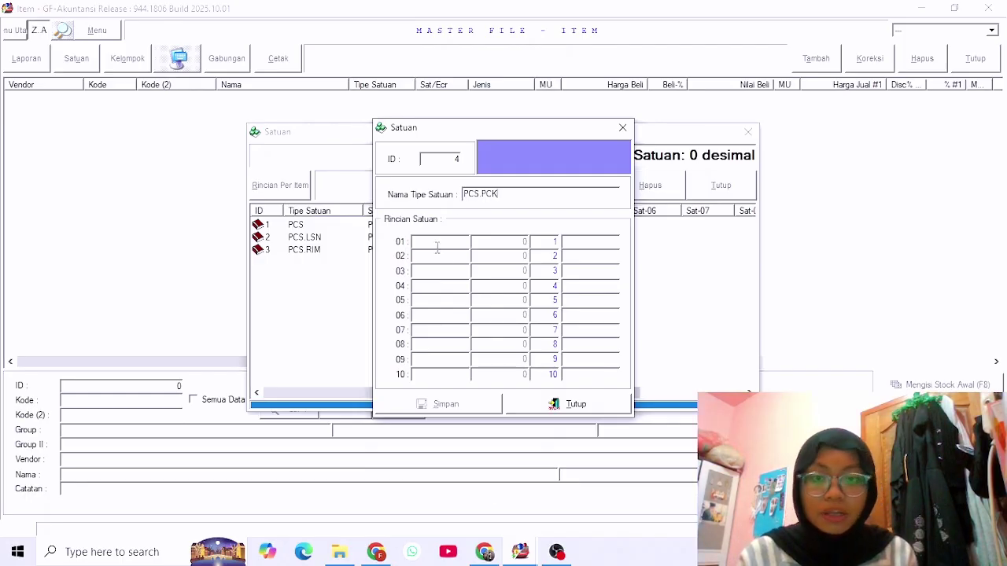
pyautogui.click(441, 243)
pyautogui.write('PCS')
pyautogui.press('Tab')
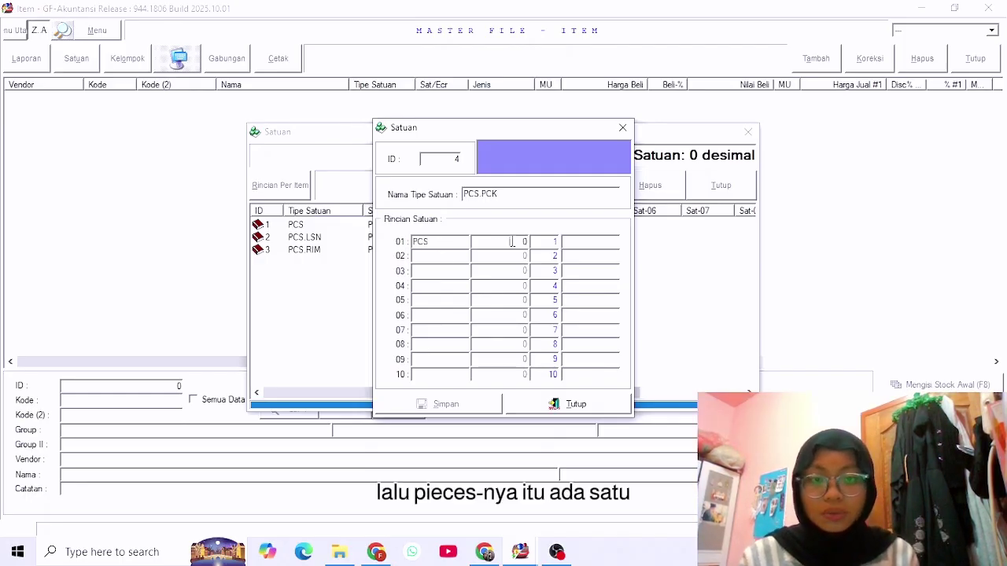
pyautogui.click(454, 260)
pyautogui.write('P')
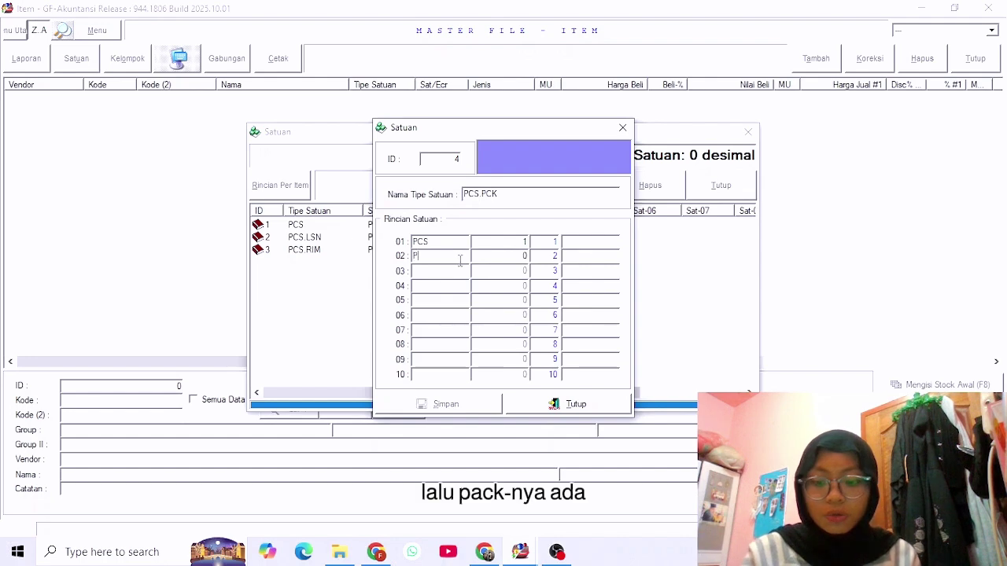
pyautogui.write('CK')
pyautogui.press('Tab')
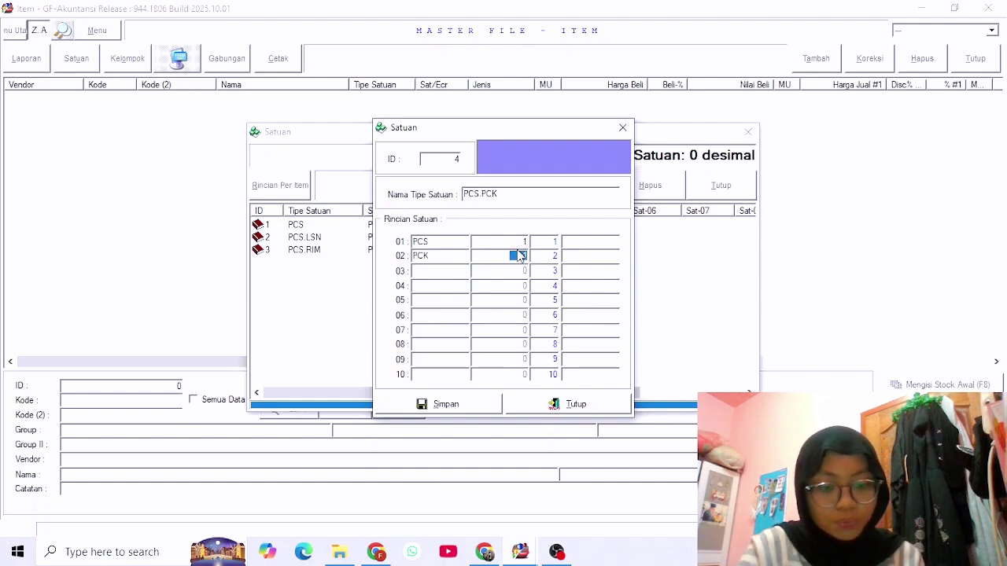
pyautogui.click(490, 407)
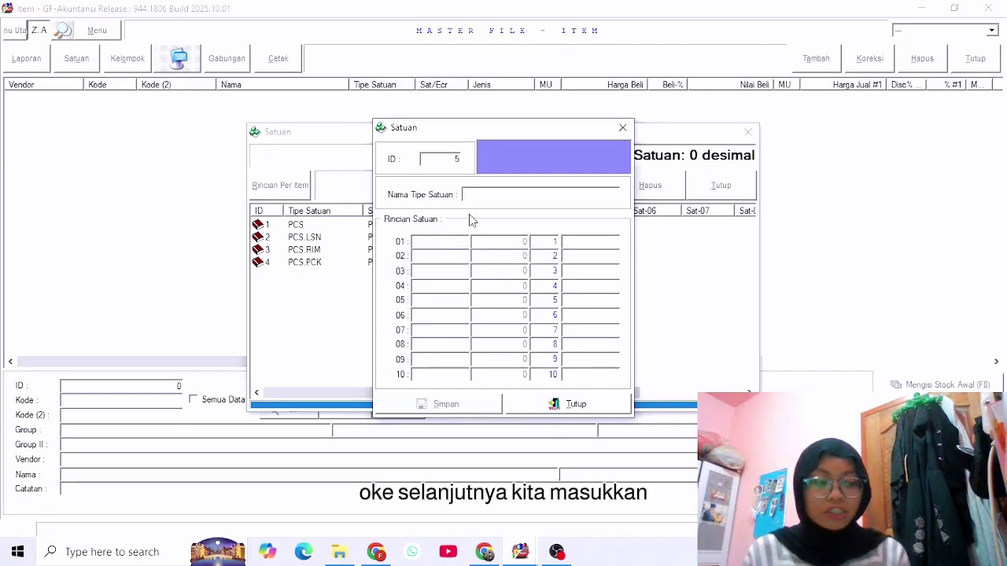
# Name a new unit type PC.PCK.BOX with rows PC 1 and PCK 10.
pyautogui.click(466, 195)
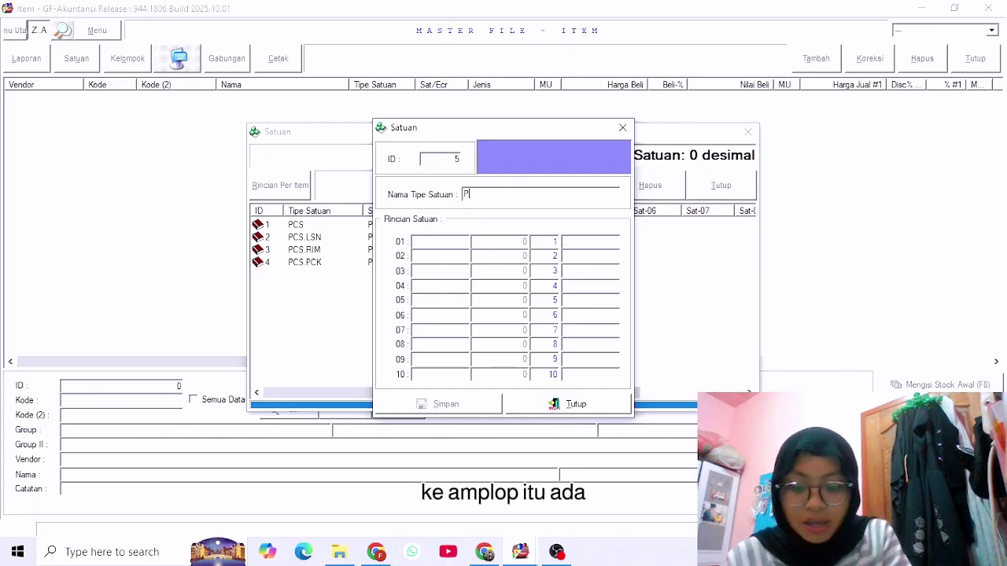
pyautogui.write('PC.')
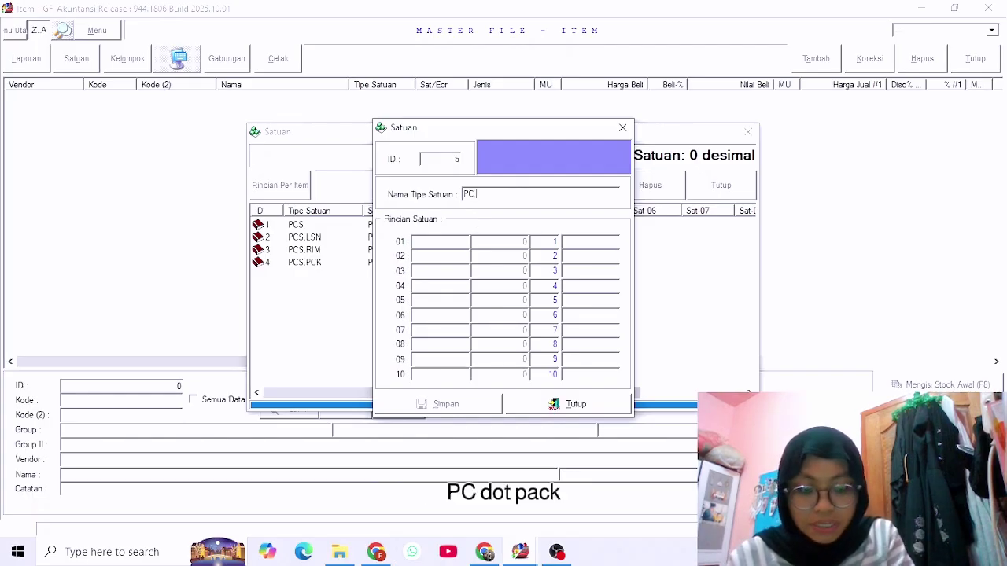
pyautogui.write('PCK')
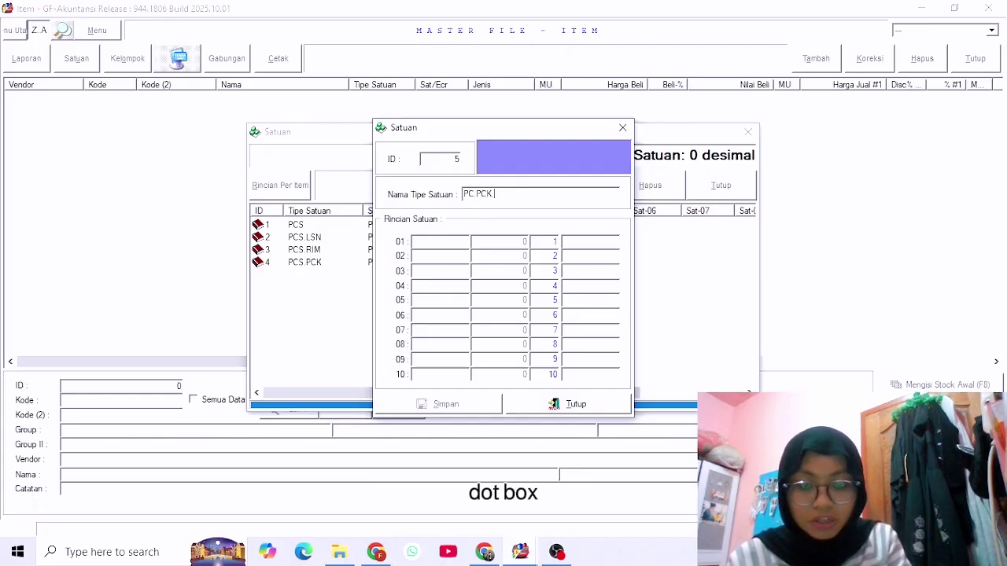
pyautogui.write('.BOX')
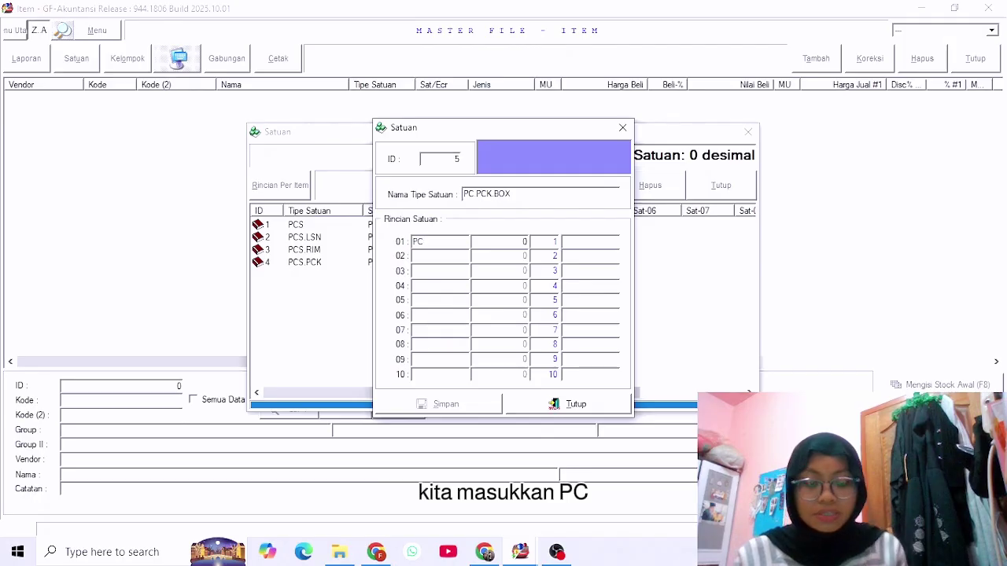
pyautogui.press('Tab')
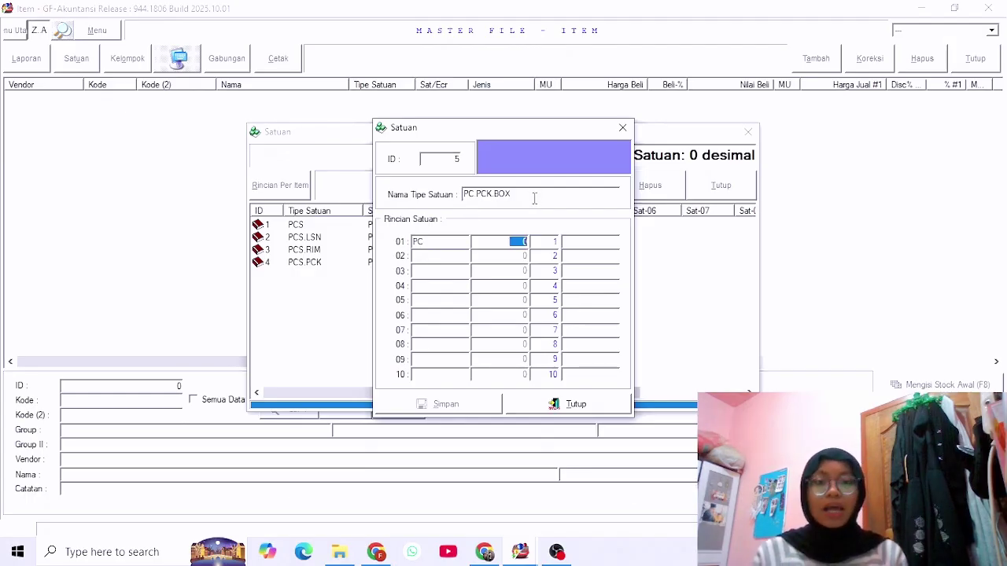
pyautogui.write('1')
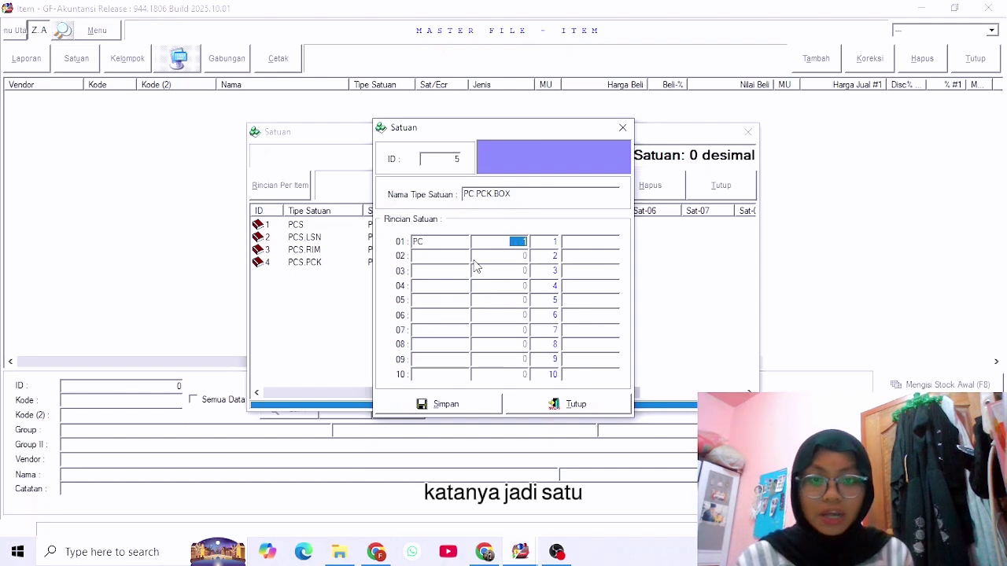
pyautogui.click(455, 256)
pyautogui.write('PCK')
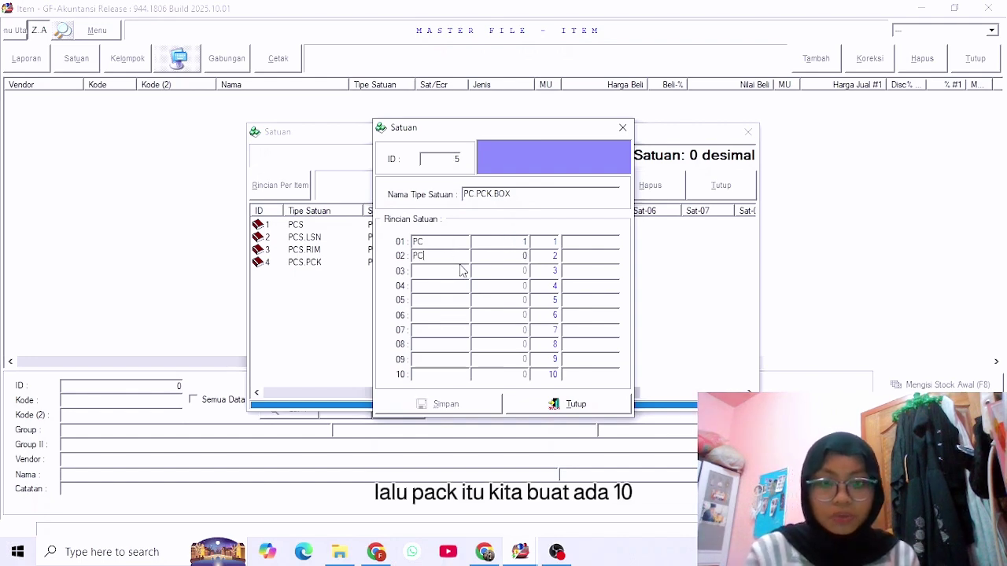
pyautogui.click(523, 256)
pyautogui.write('10')
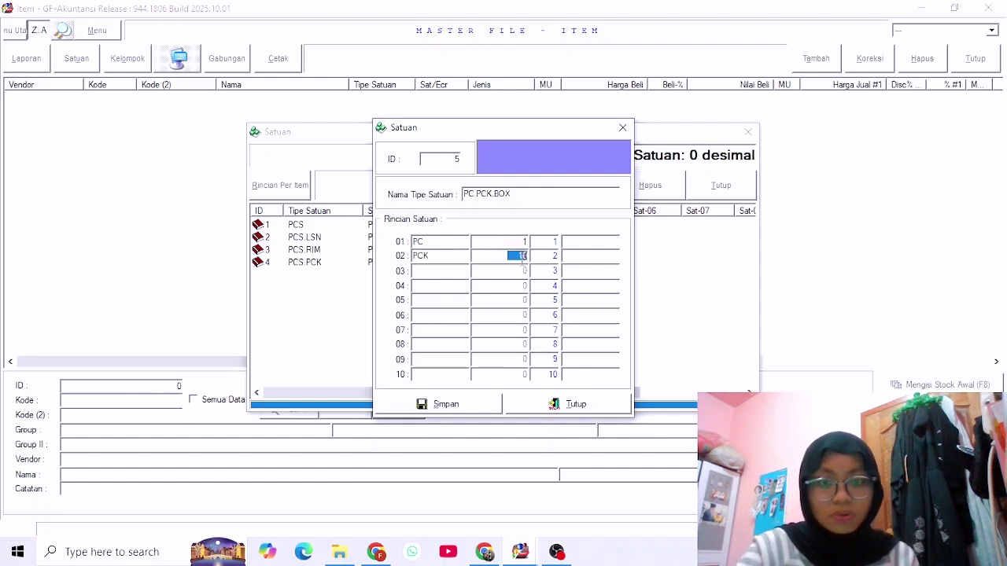
# Add the BOX 15 row, save PC.PCK.BOX, and close the unit entry form.
pyautogui.click(458, 270)
pyautogui.write('BOX')
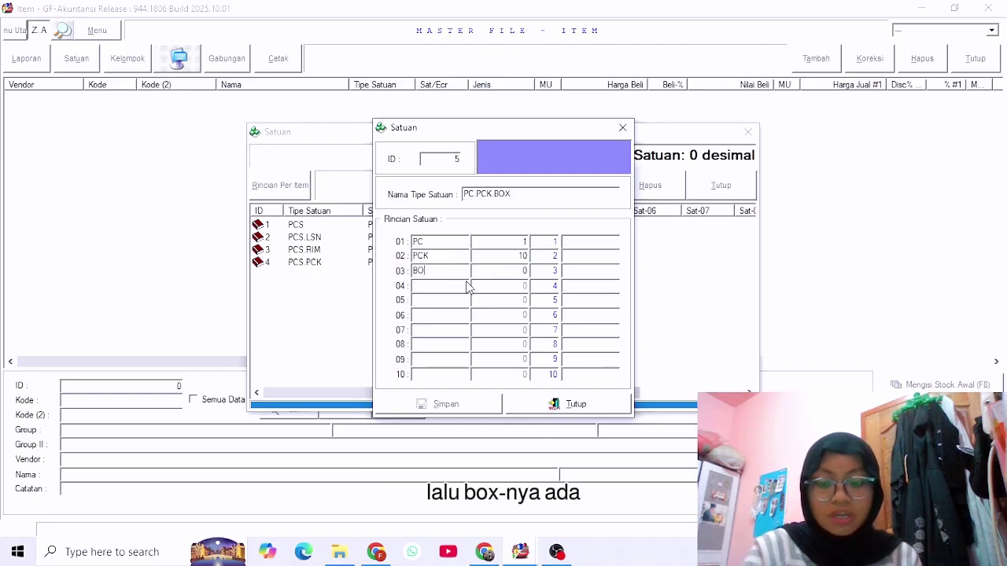
pyautogui.click(522, 270)
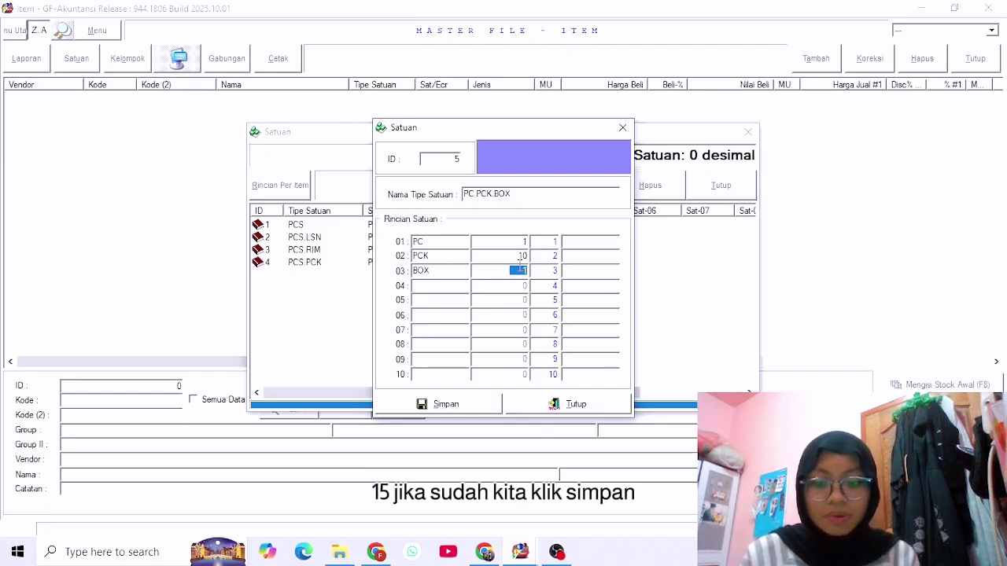
pyautogui.write('15')
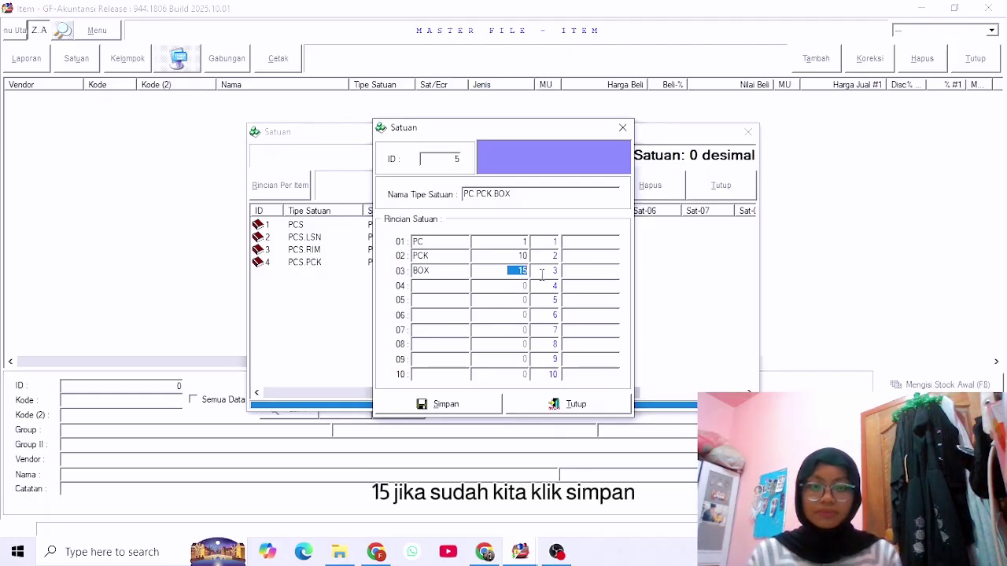
pyautogui.click(473, 407)
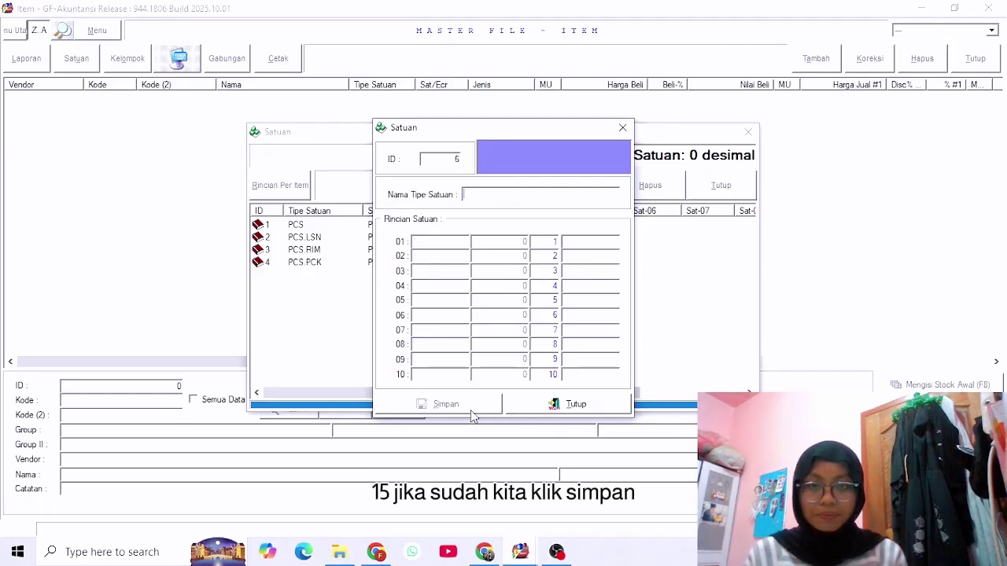
pyautogui.click(621, 129)
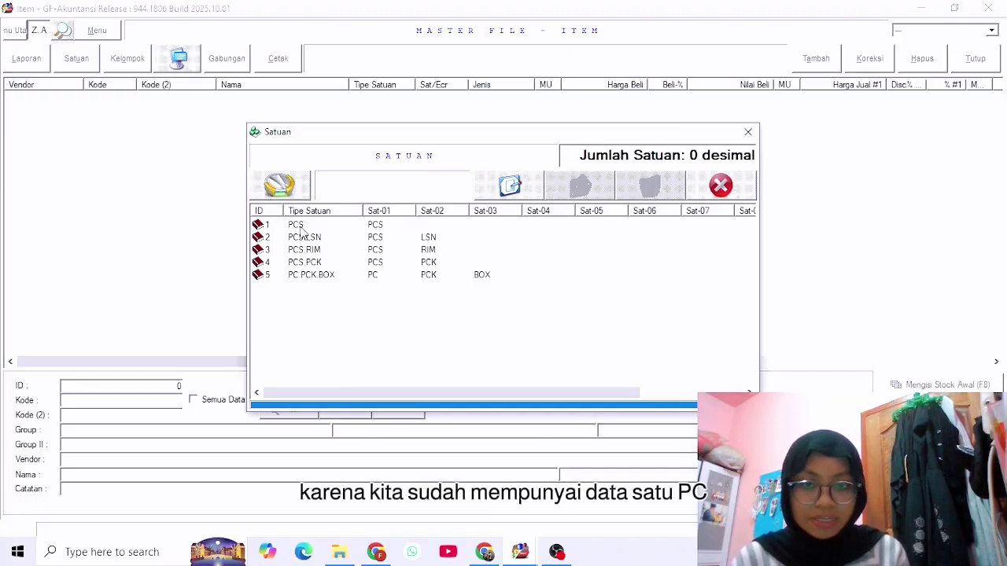
# Close the unit list and start item Kertas F4 with vendor PT Indo berkah.
pyautogui.click(721, 186)
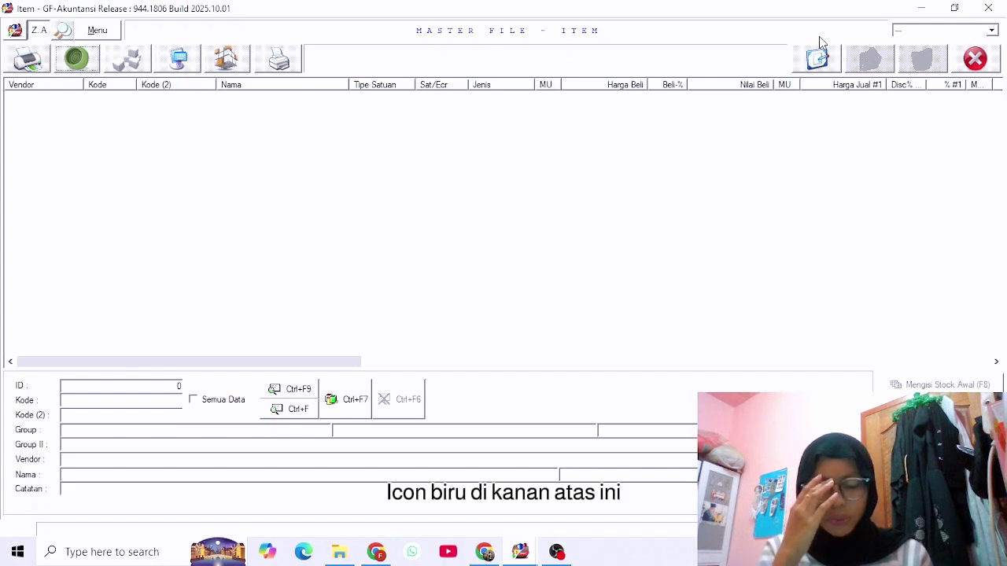
pyautogui.click(826, 59)
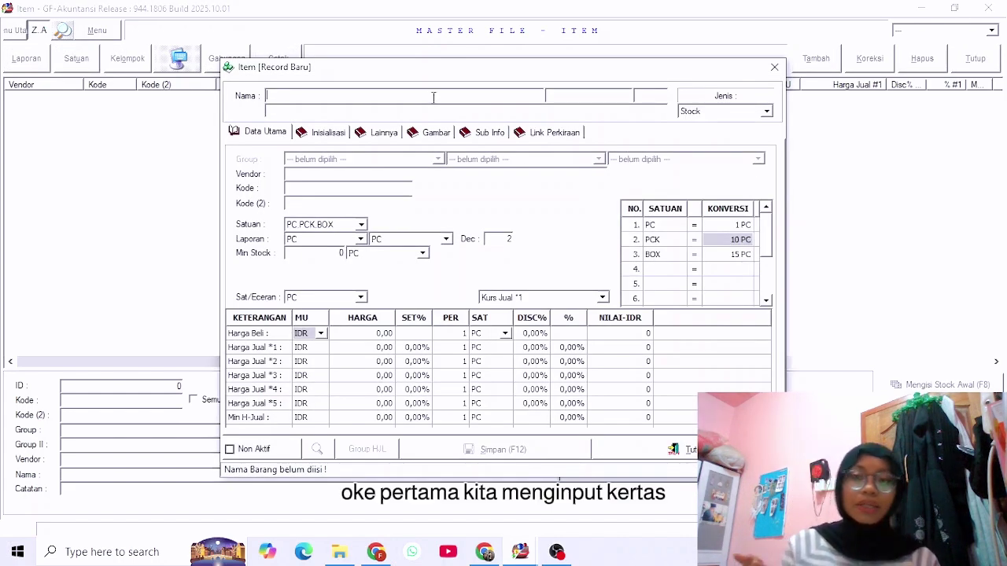
pyautogui.write('Ke')
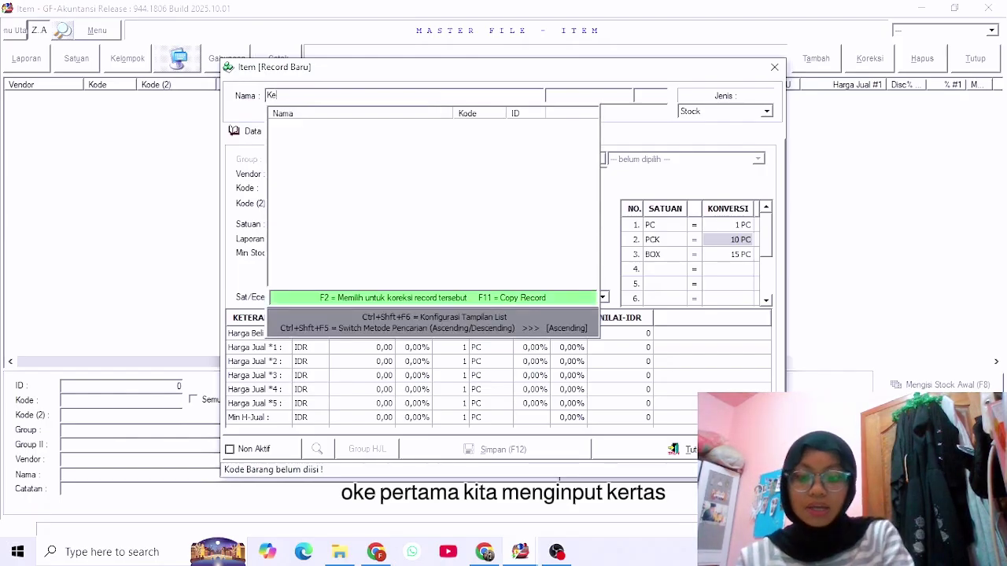
pyautogui.write('rtas F4')
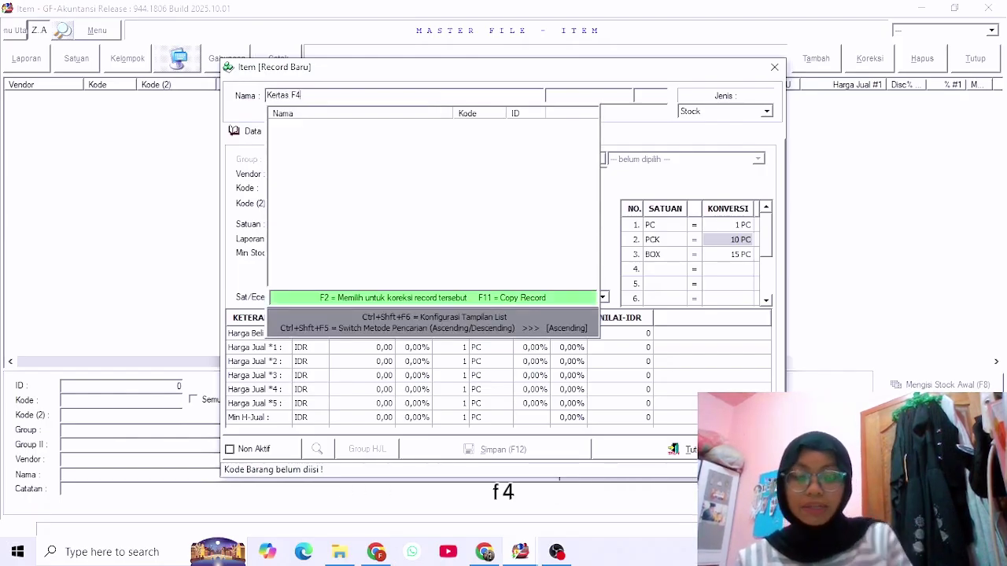
pyautogui.press('Return')
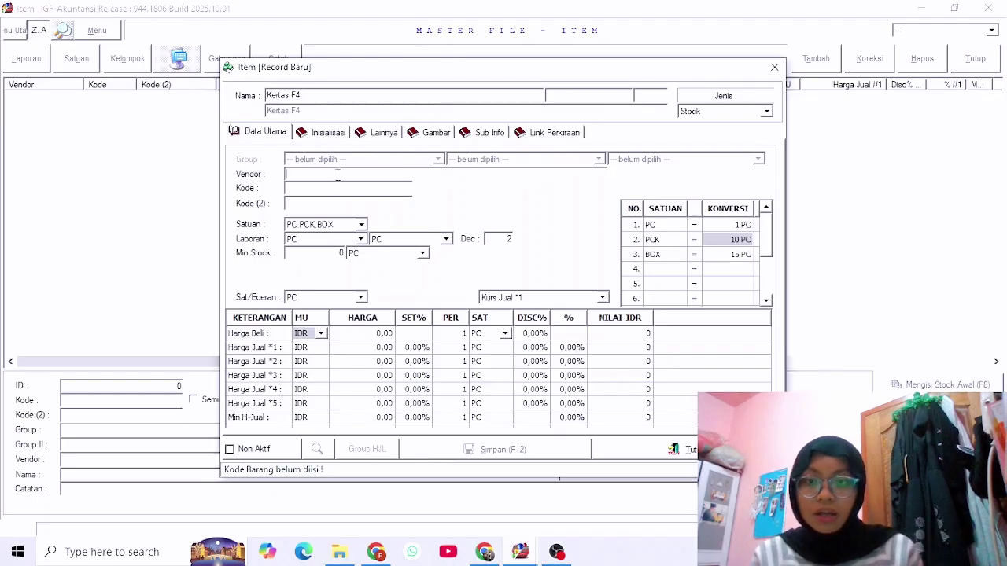
pyautogui.write('PT')
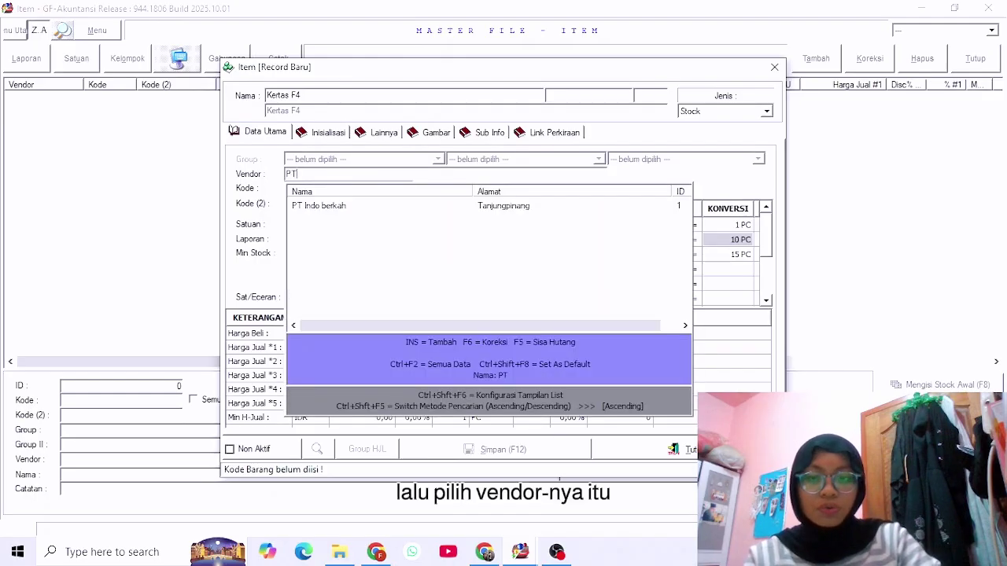
pyautogui.click(315, 209)
pyautogui.press('Return')
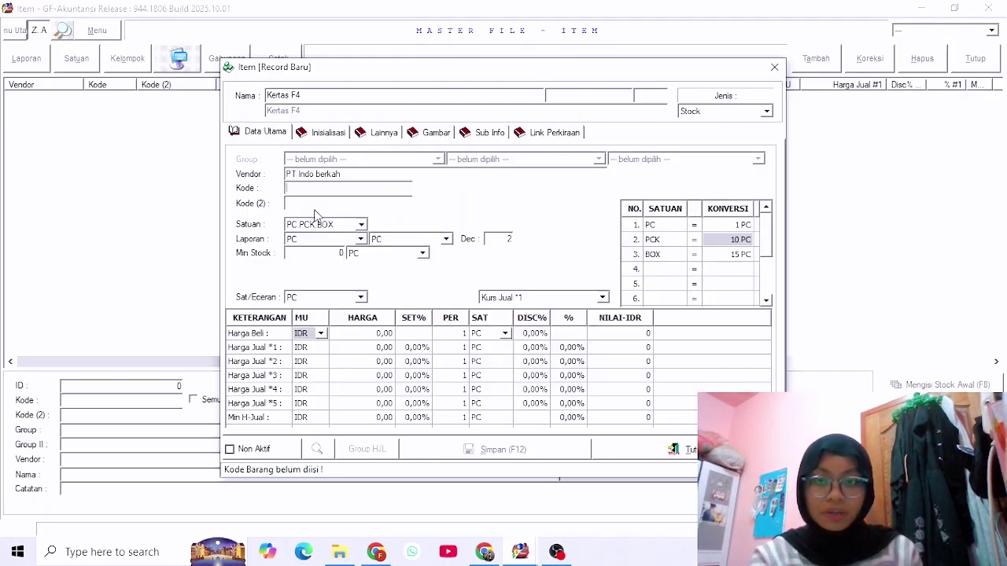
# Give Kertas F4 code F4 and unit set PCS.RIM, then save the item.
pyautogui.write('F')
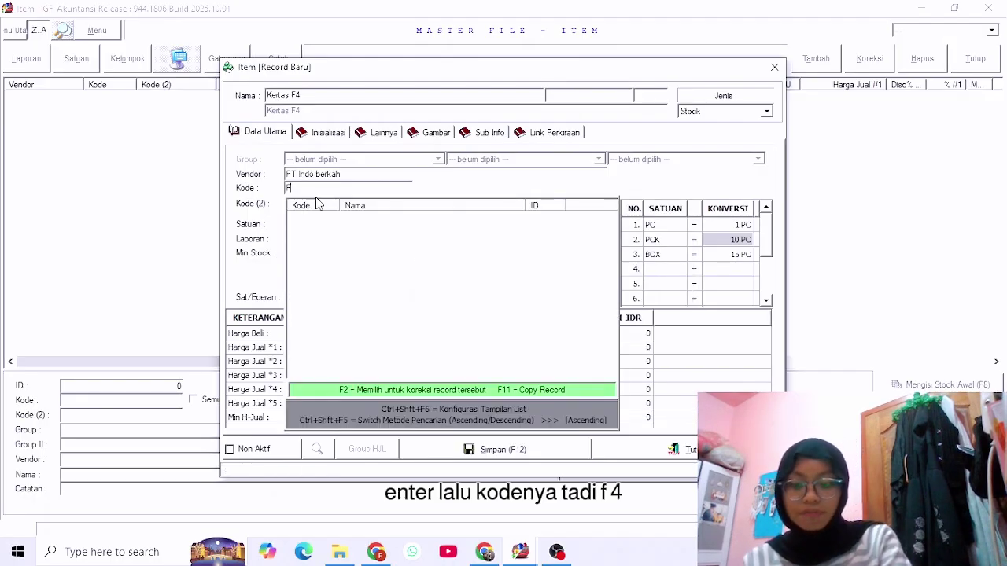
pyautogui.write('4')
pyautogui.press('Return')
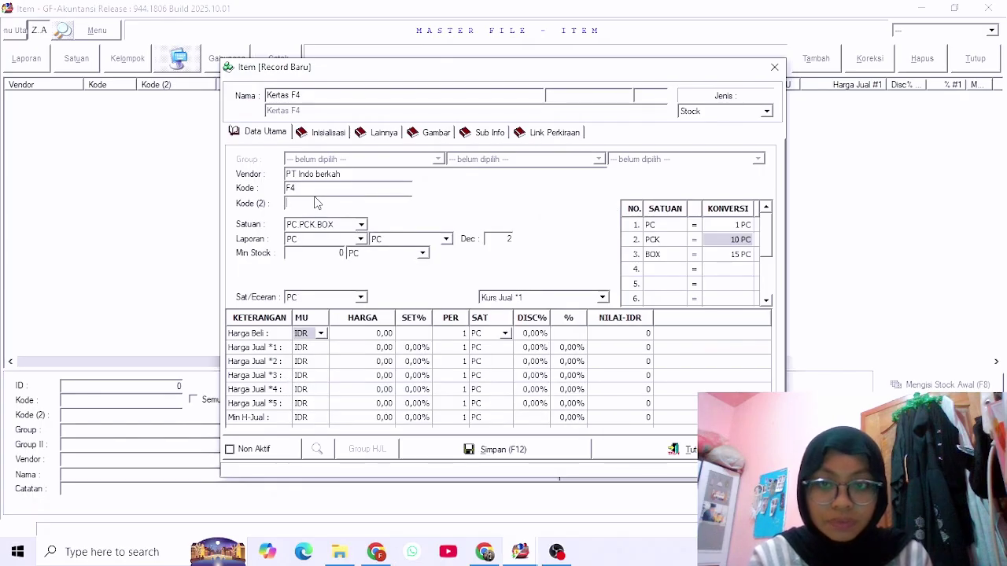
pyautogui.click(361, 225)
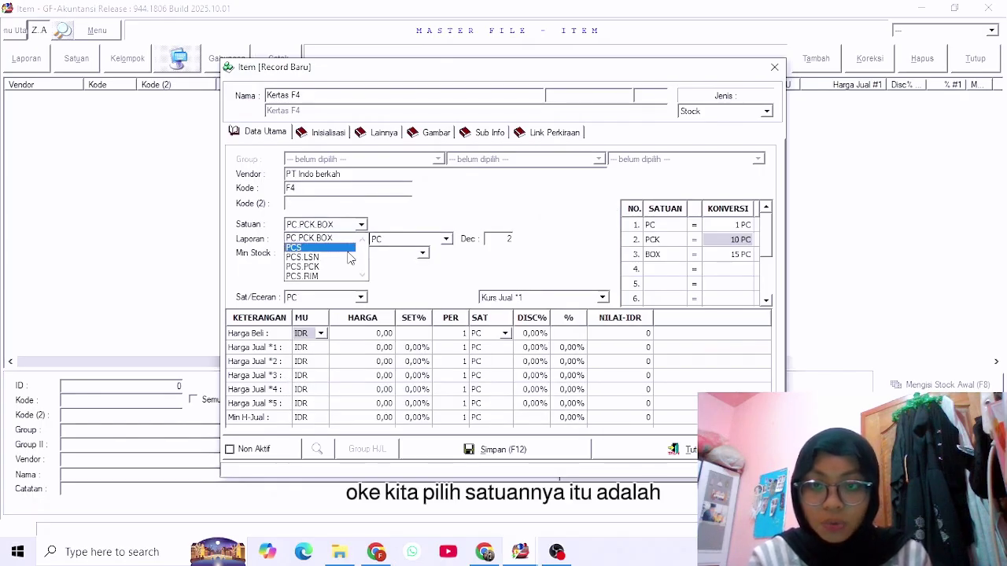
pyautogui.click(339, 282)
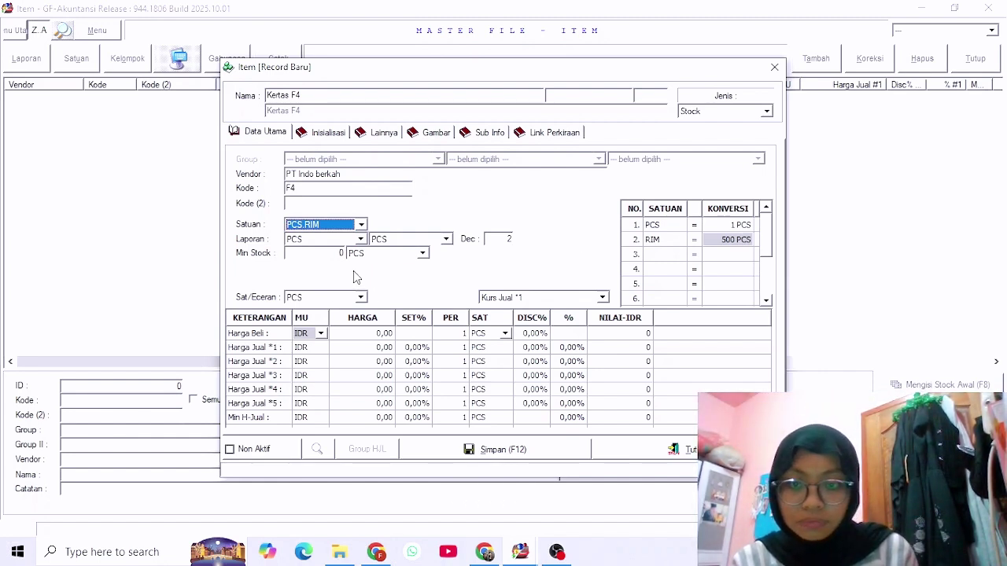
pyautogui.click(501, 451)
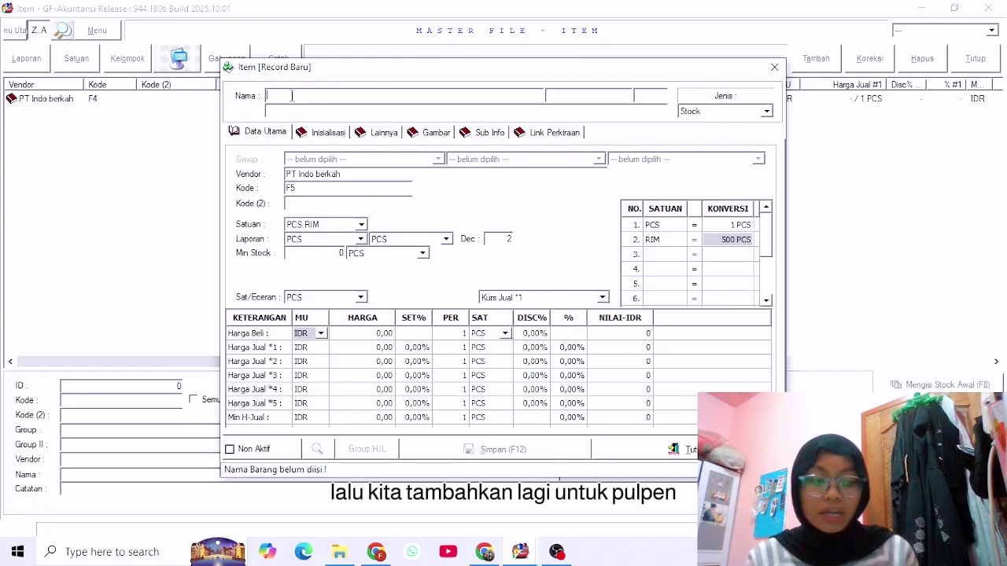
# Save a new item Pulpen Standard from PT Indo berkah with code STD and PCS.PCK units.
pyautogui.write('P')
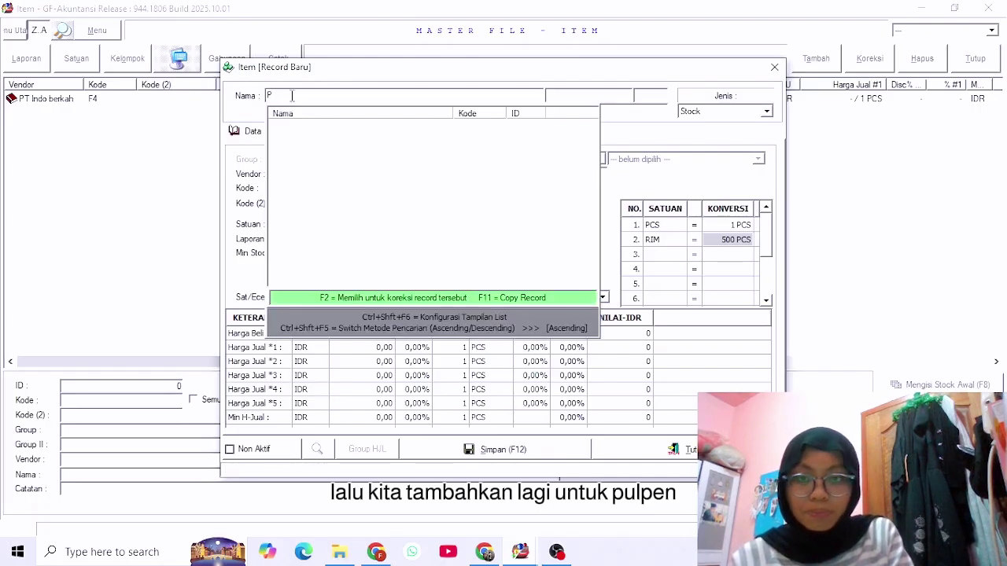
pyautogui.write('ulpen ')
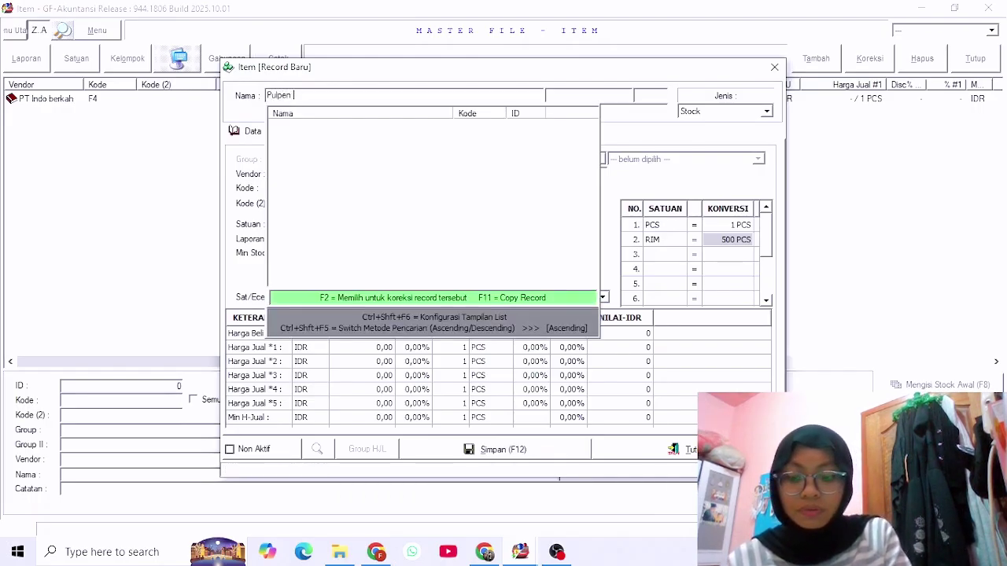
pyautogui.write('Stan')
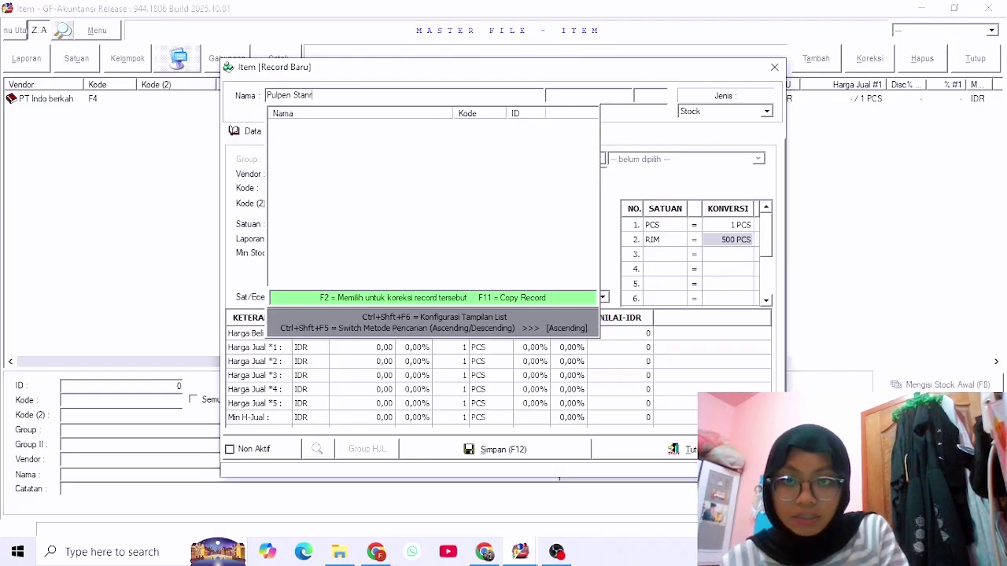
pyautogui.write('dard')
pyautogui.press('Return')
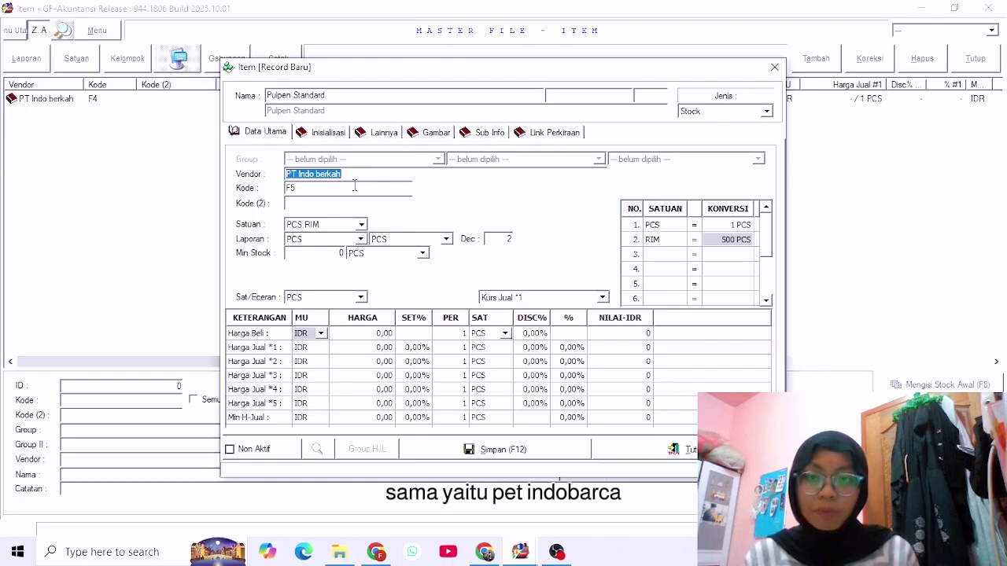
pyautogui.press('Return')
pyautogui.press('BackSpace')
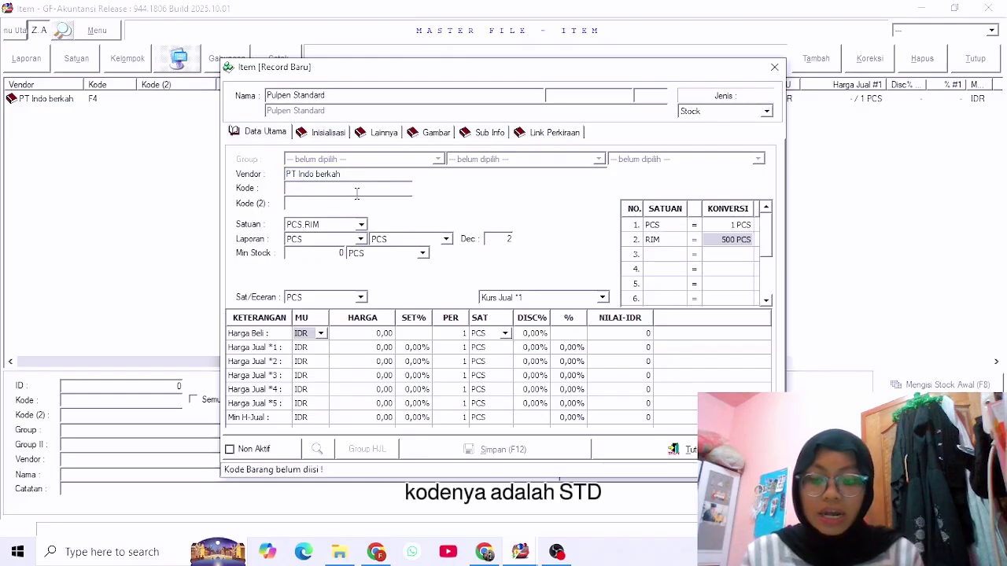
pyautogui.write('S')
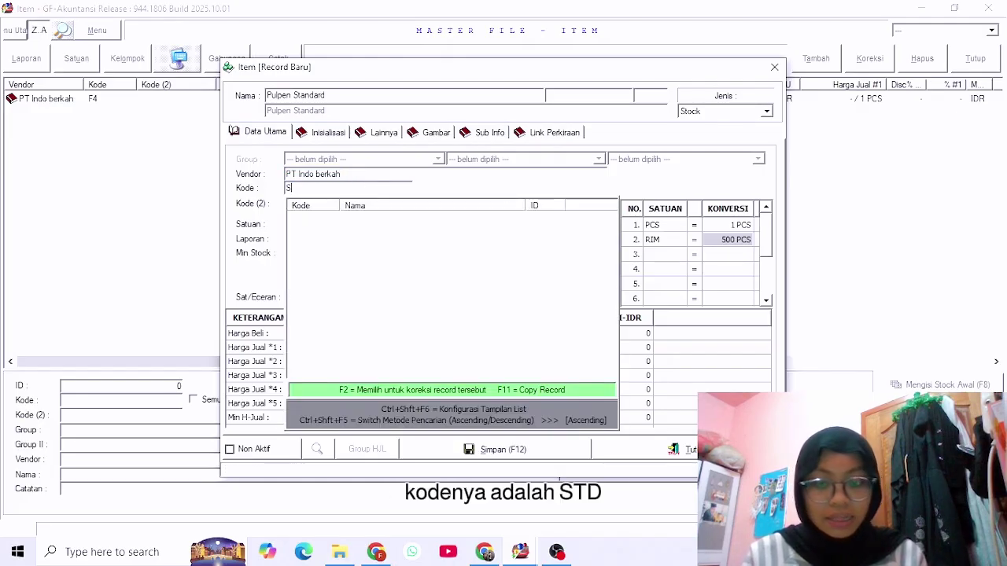
pyautogui.write('TD')
pyautogui.press('Return')
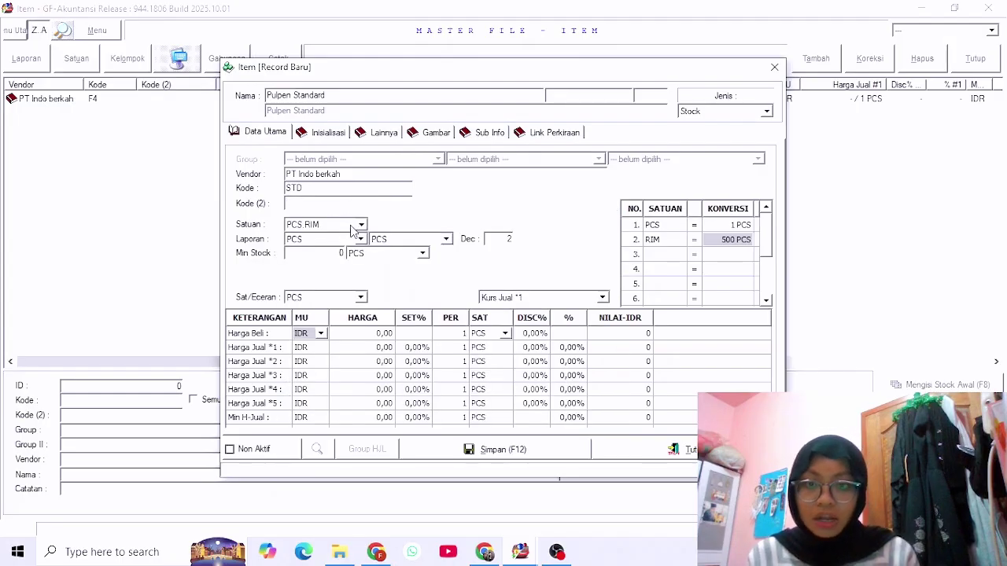
pyautogui.click(361, 225)
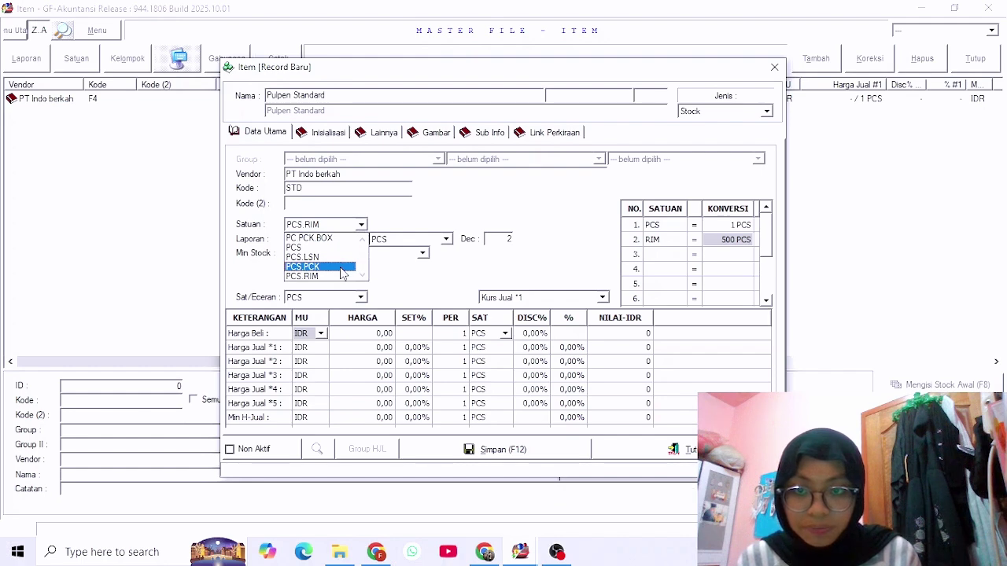
pyautogui.click(342, 267)
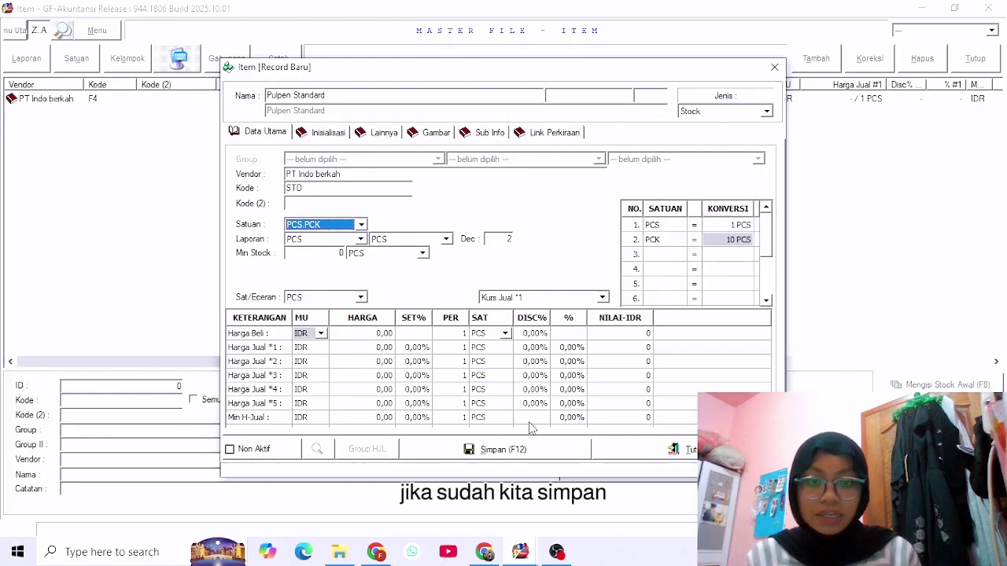
pyautogui.click(540, 456)
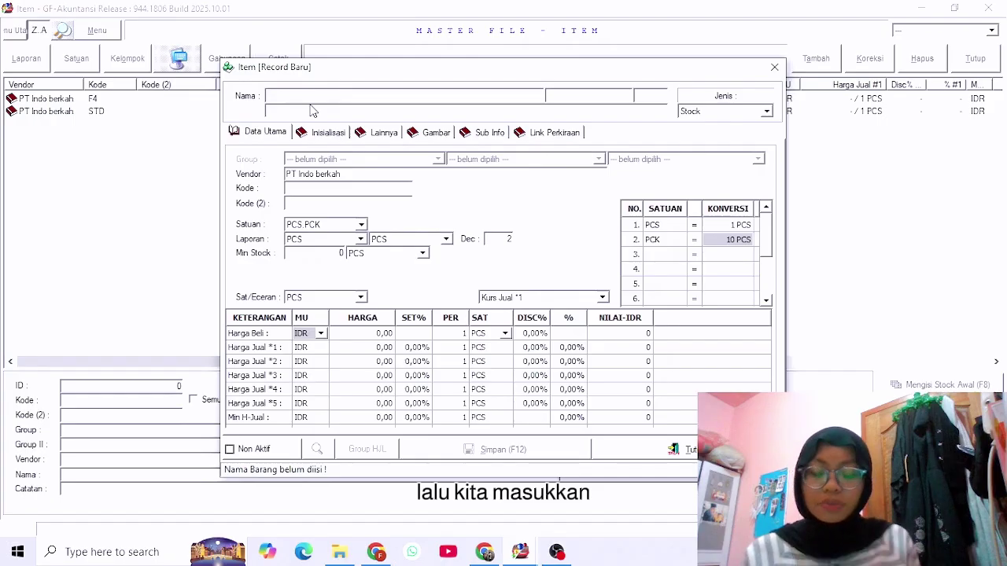
# Save a new item Amplop with vendor Toko Maritim, code AMP and PC.PCK.BOX units.
pyautogui.write('Am')
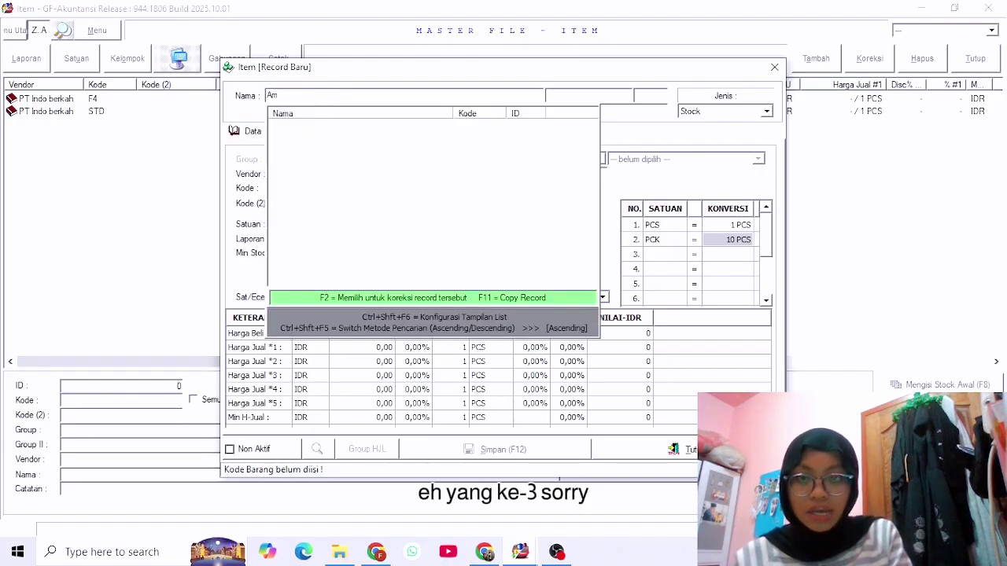
pyautogui.write('lpo\\')
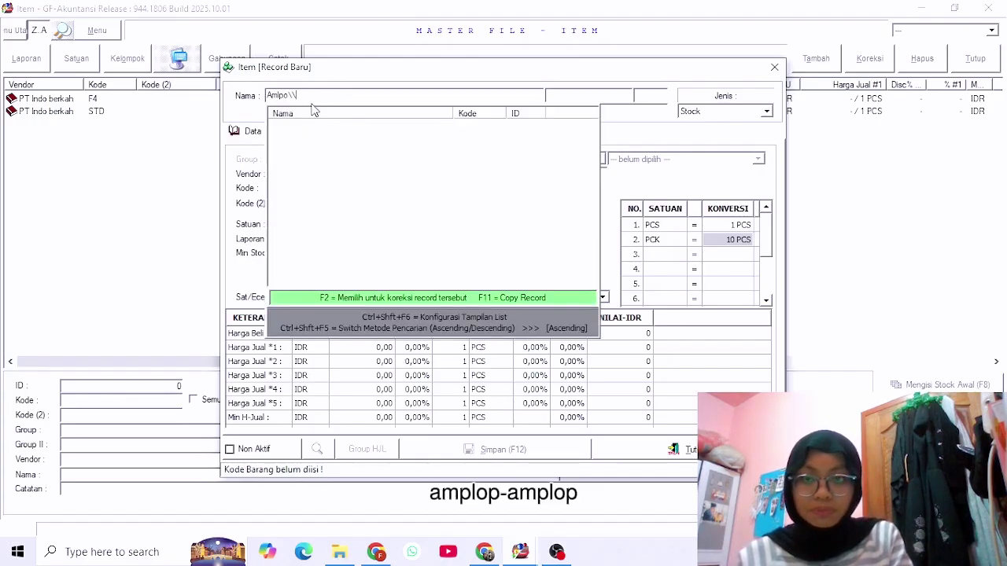
pyautogui.press('BackSpace')
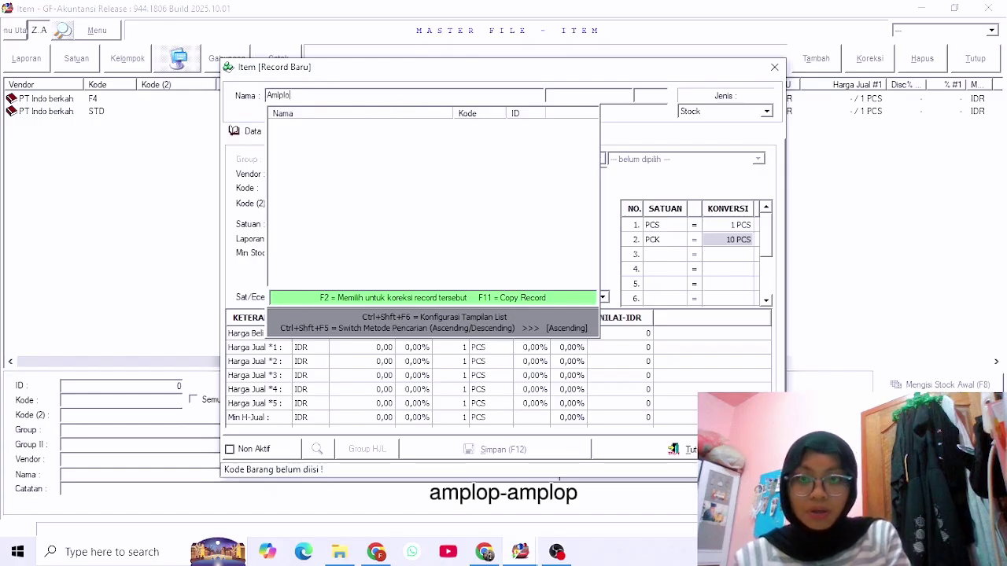
pyautogui.write('p')
pyautogui.press('Return')
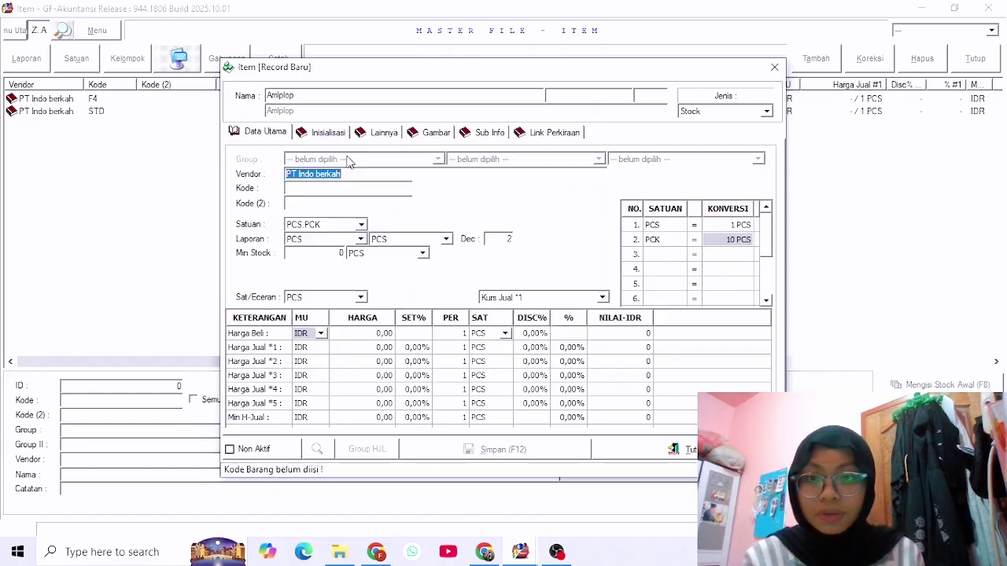
pyautogui.press('BackSpace')
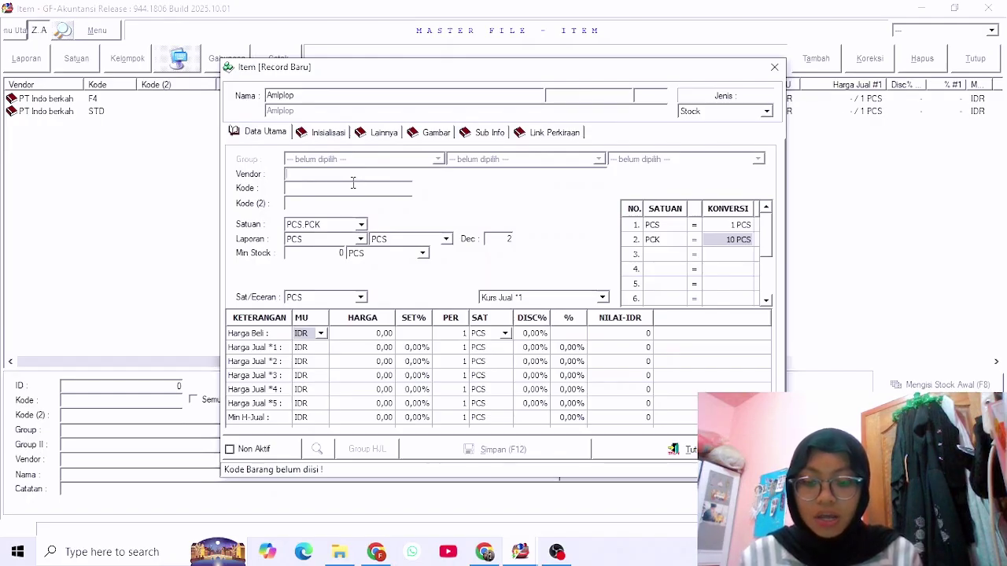
pyautogui.write('T')
pyautogui.doubleClick(370, 204)
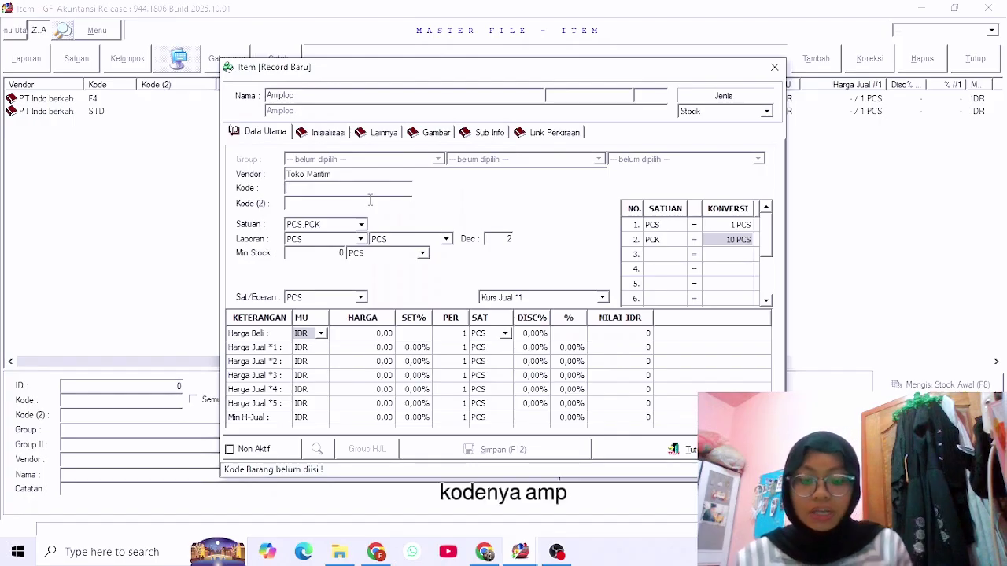
pyautogui.write('AMP')
pyautogui.press('Return')
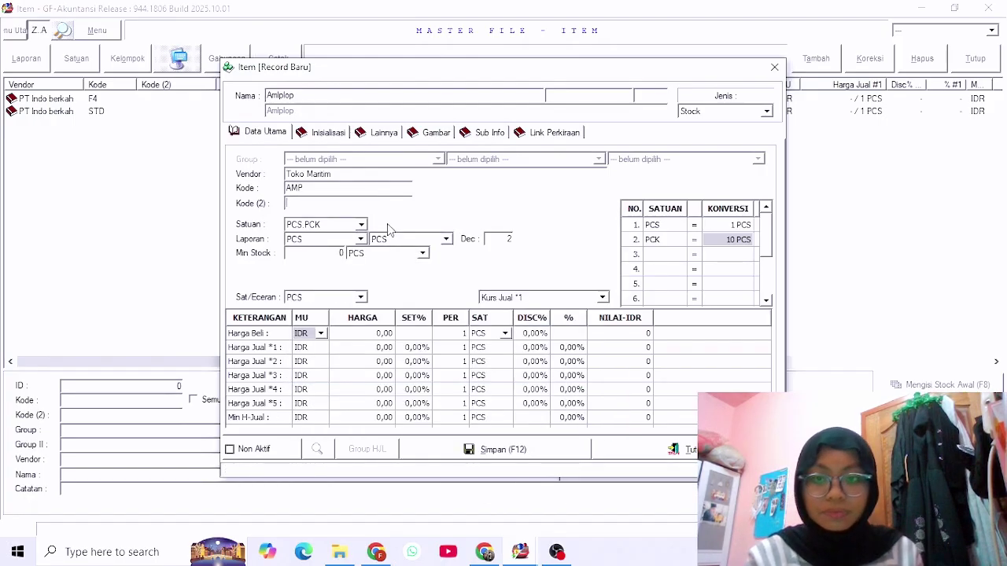
pyautogui.click(360, 225)
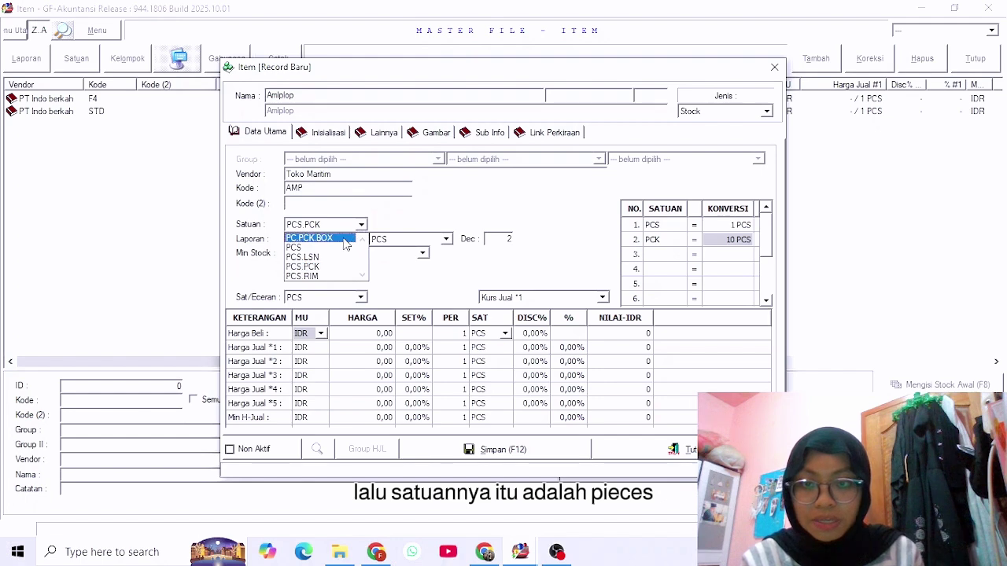
pyautogui.click(343, 240)
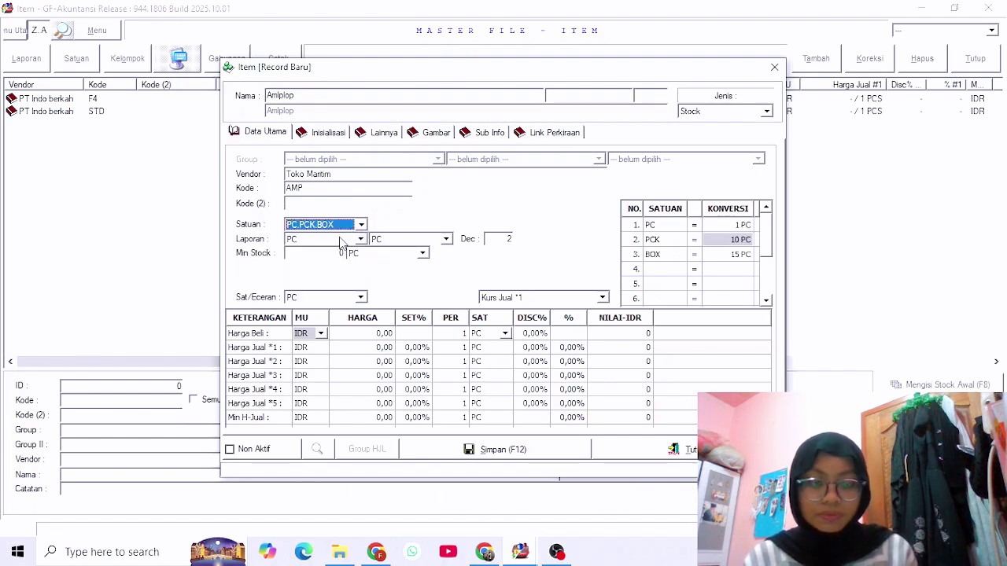
pyautogui.click(516, 456)
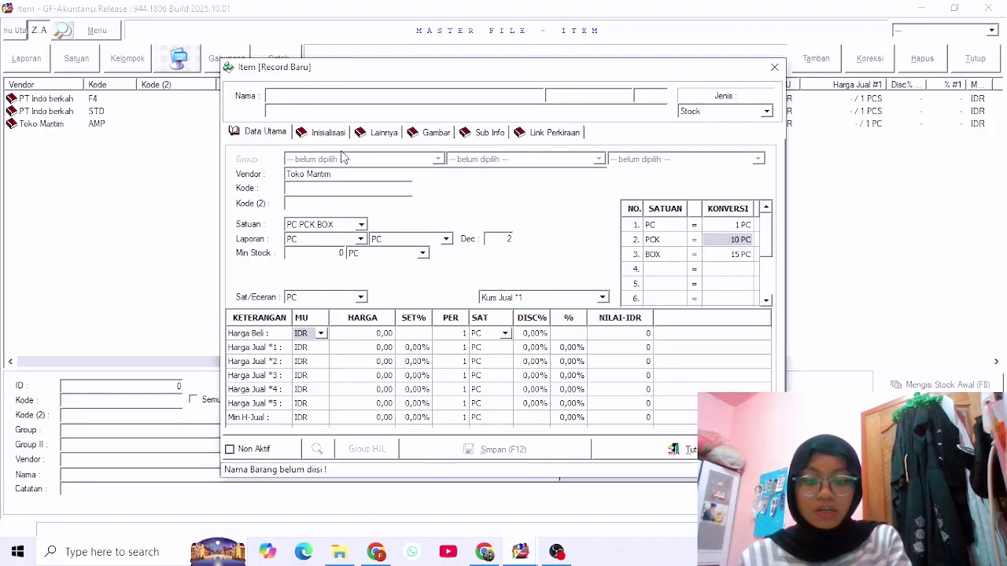
# Save the item Gunting with code GNT in PCS units, then close the item form.
pyautogui.write('Gunting')
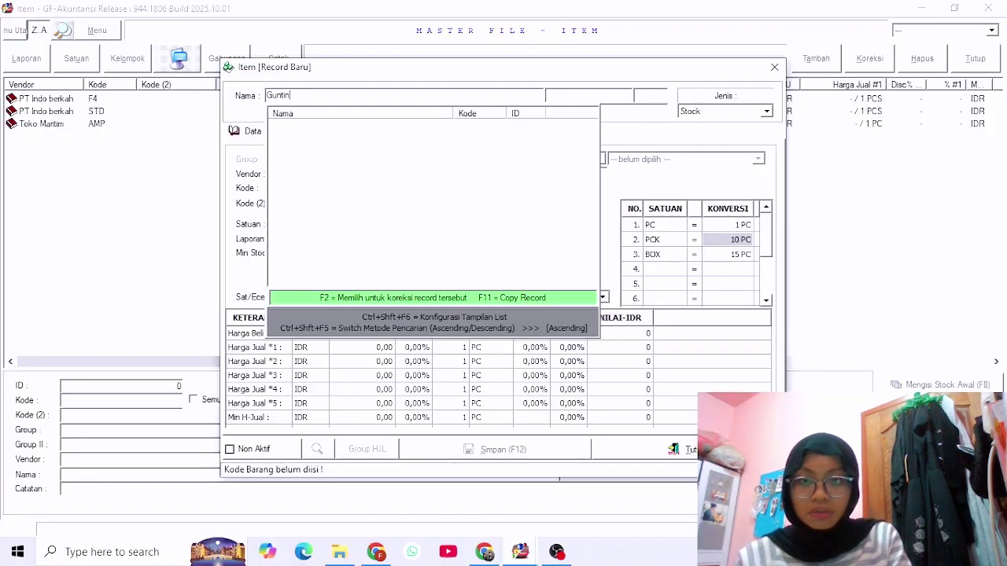
pyautogui.press('Return')
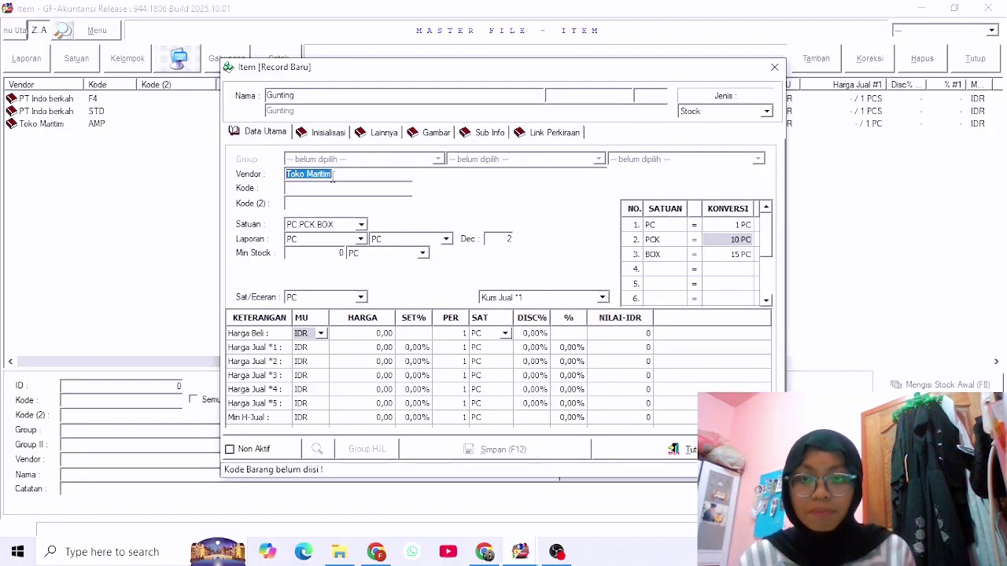
pyautogui.click(337, 189)
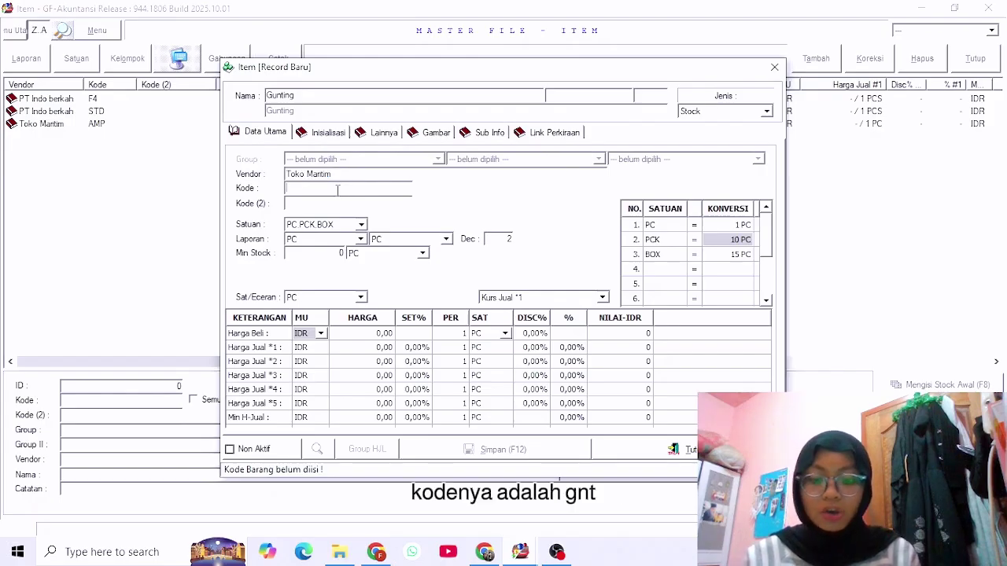
pyautogui.write('GNT')
pyautogui.press('Return')
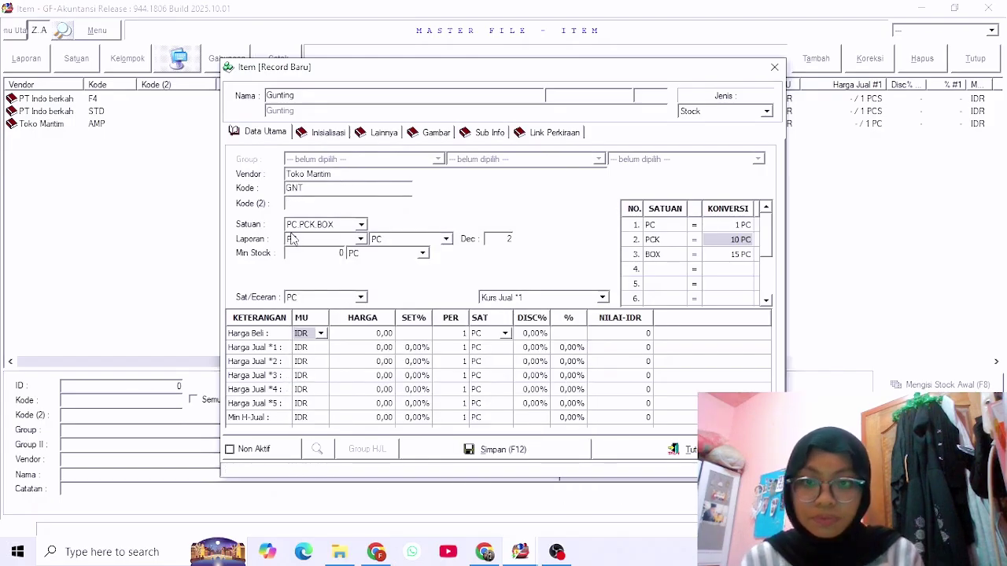
pyautogui.click(361, 225)
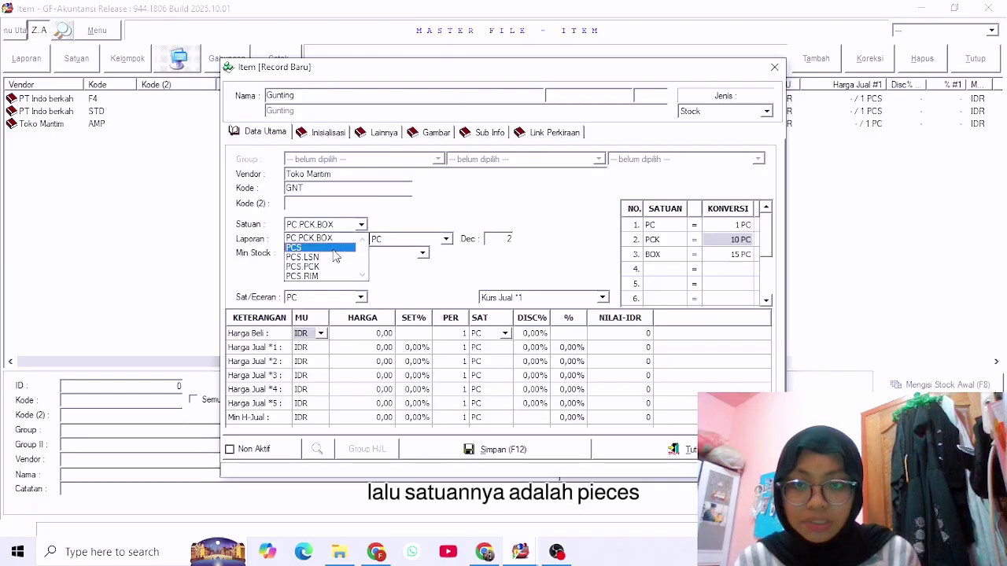
pyautogui.click(333, 249)
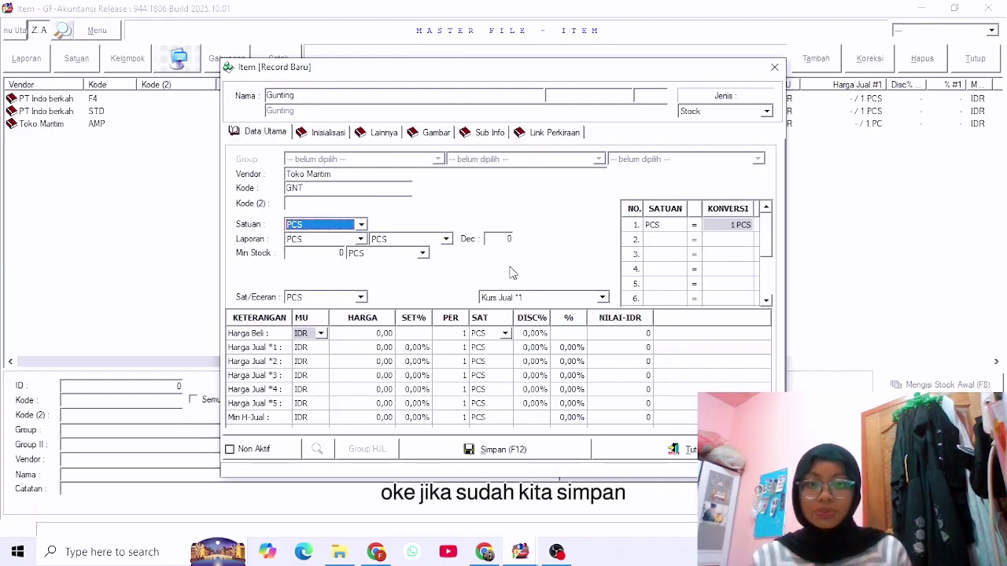
pyautogui.click(504, 450)
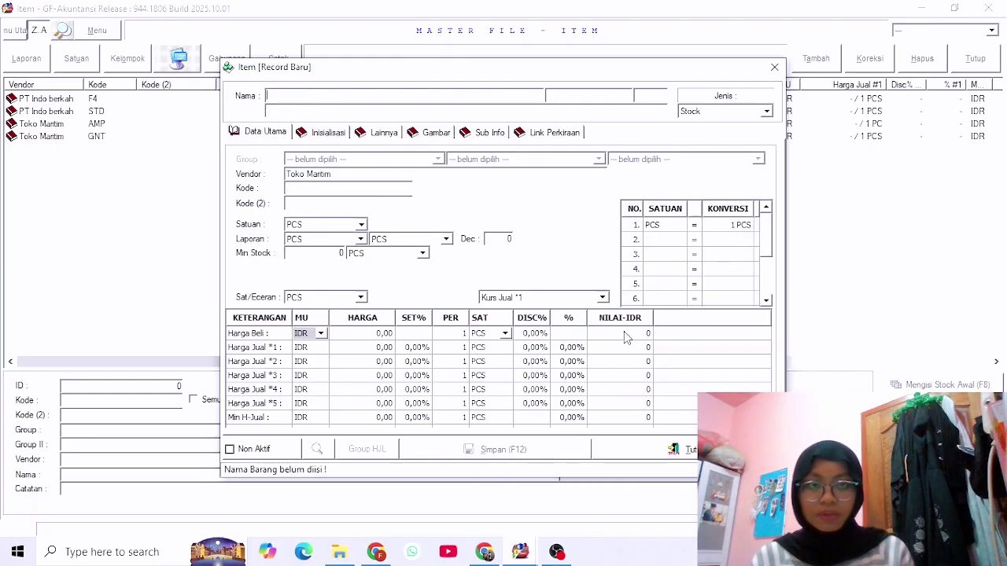
pyautogui.click(774, 69)
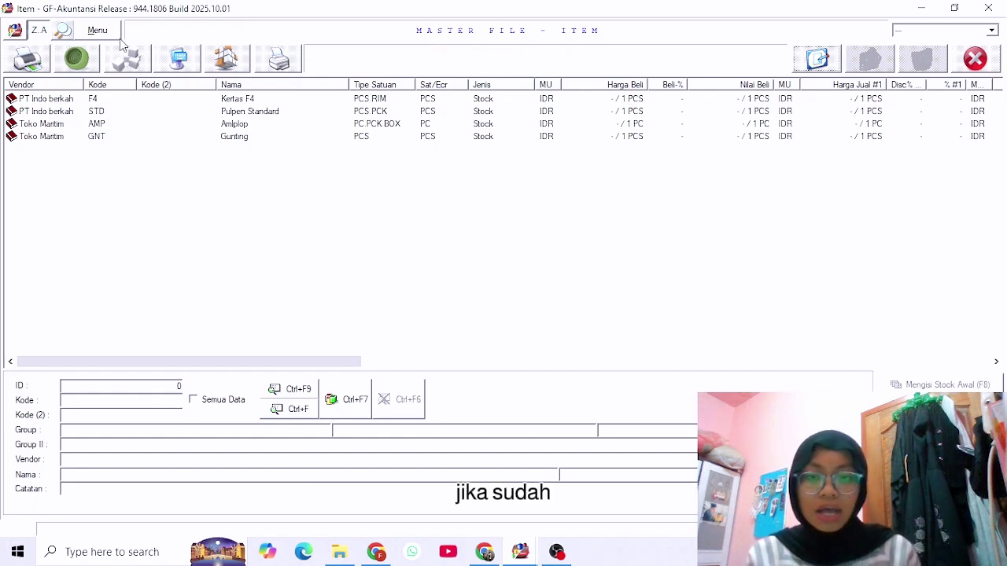
# Dismiss the Kertas F4 context menu and scroll the item grid's columns right and back.
pyautogui.rightClick(285, 99)
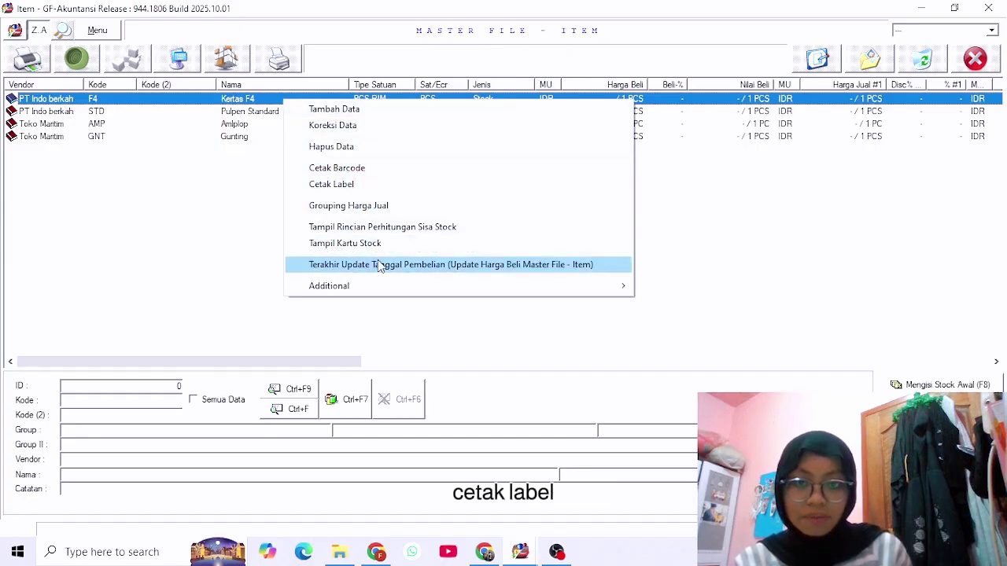
pyautogui.click(234, 248)
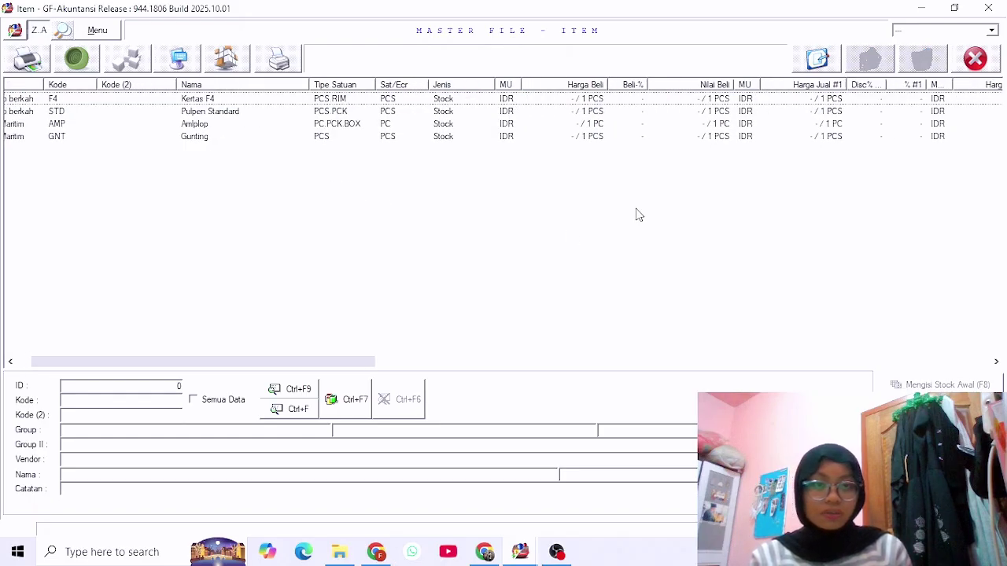
pyautogui.hscroll(5, 640, 222)
pyautogui.hscroll(2, 641, 230)
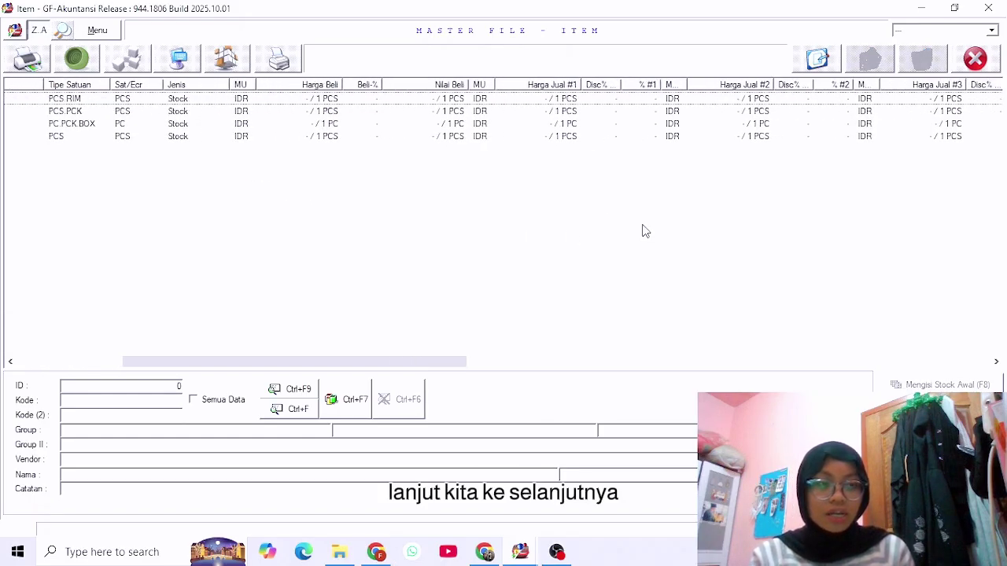
pyautogui.hscroll(-4, 643, 229)
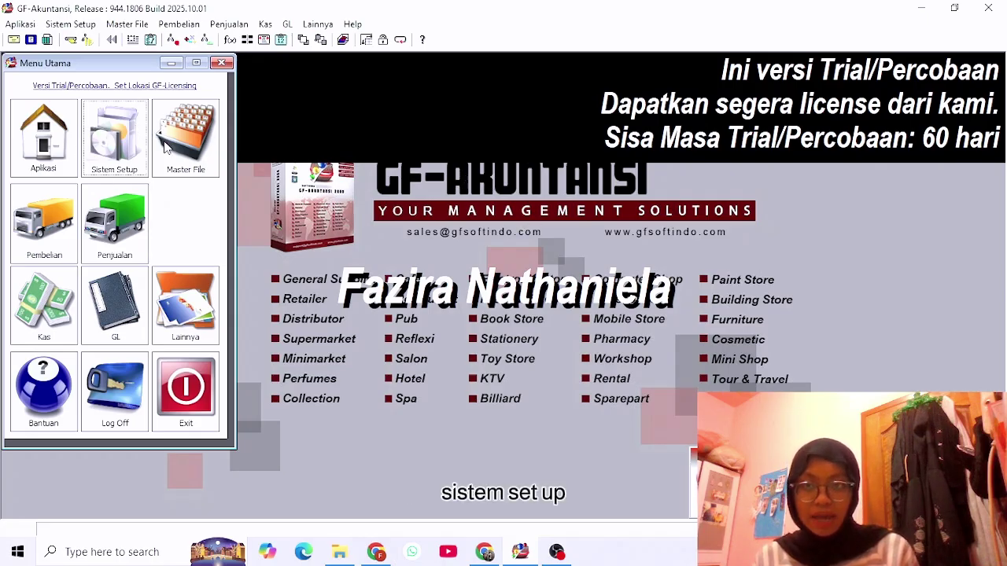
# Open Kode Perkiraan from Sistem Setup and browse KEWAJIBAN, EKUITAS and BIAYA/BEBAN LAINNYA, ending on AKTIVA.
pyautogui.click(118, 145)
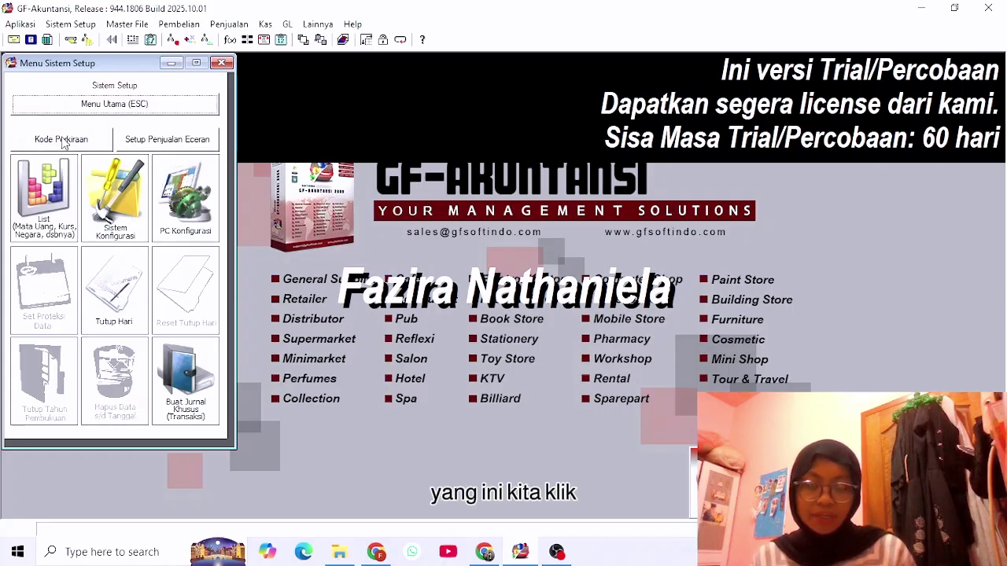
pyautogui.click(63, 139)
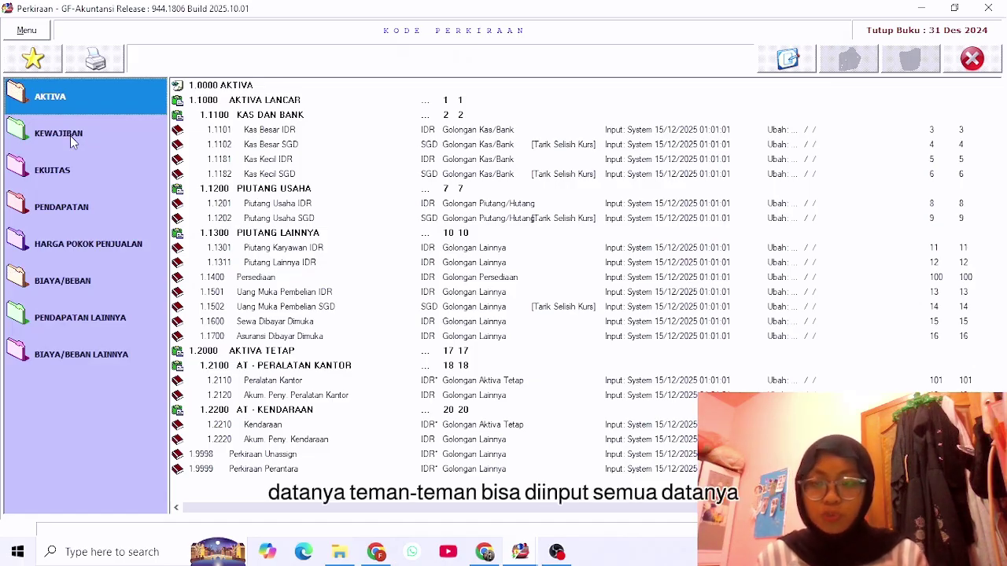
pyautogui.click(70, 135)
pyautogui.click(71, 168)
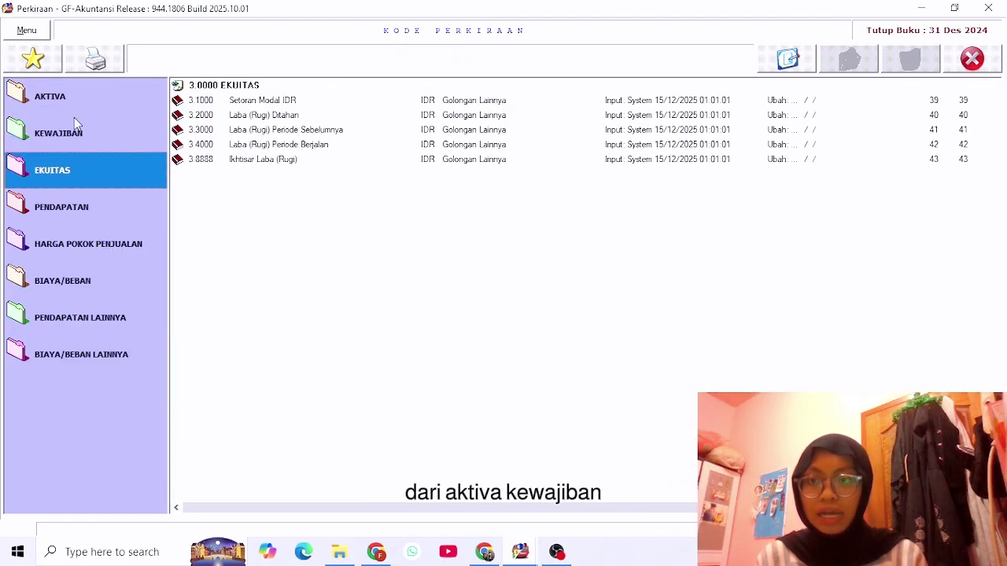
pyautogui.click(74, 95)
pyautogui.click(89, 130)
pyautogui.click(79, 175)
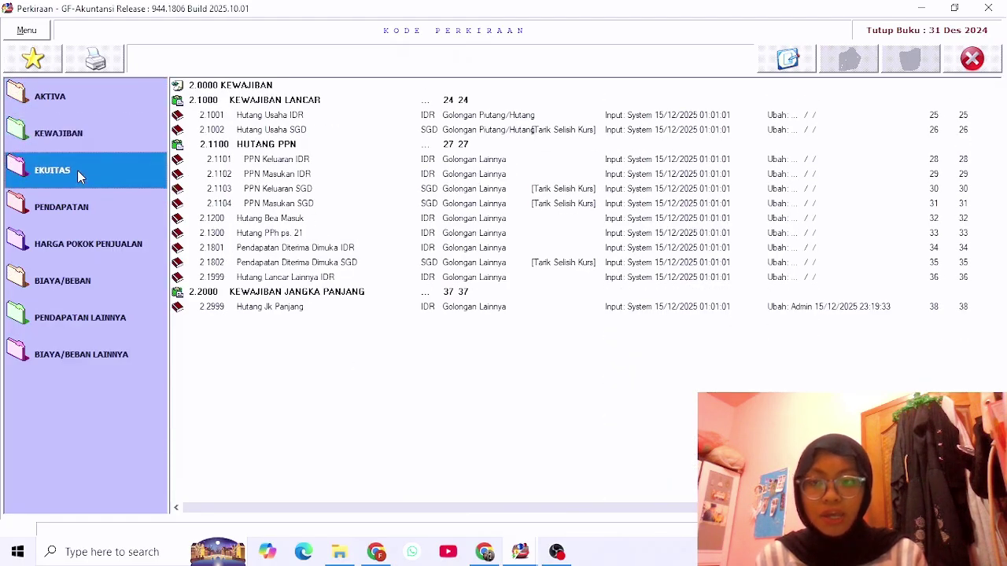
pyautogui.click(114, 365)
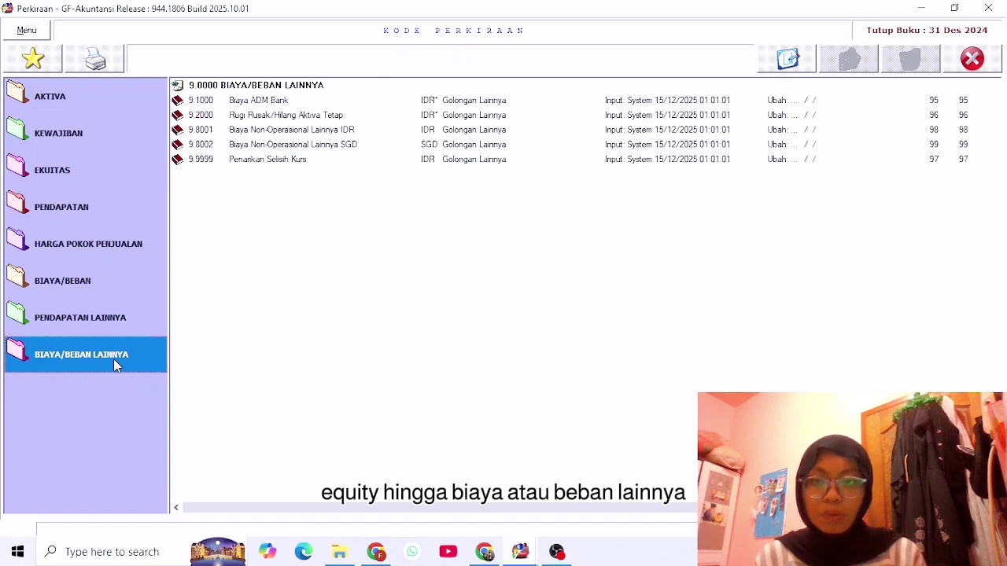
pyautogui.click(87, 96)
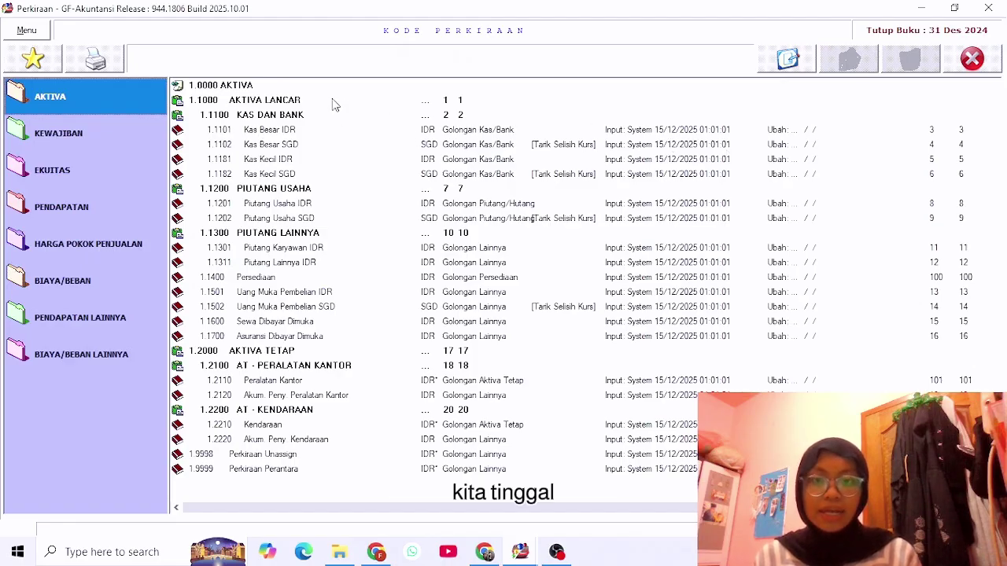
# Save a 30.000.000 opening balance on 1.1101 Kas Besar IDR, then show the KEWAJIBAN accounts.
pyautogui.doubleClick(285, 132)
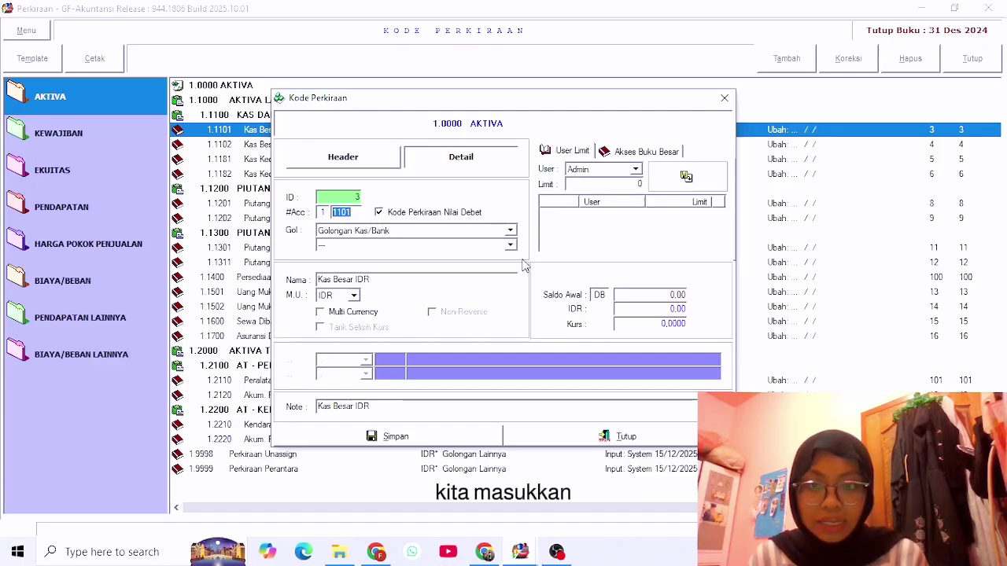
pyautogui.click(676, 295)
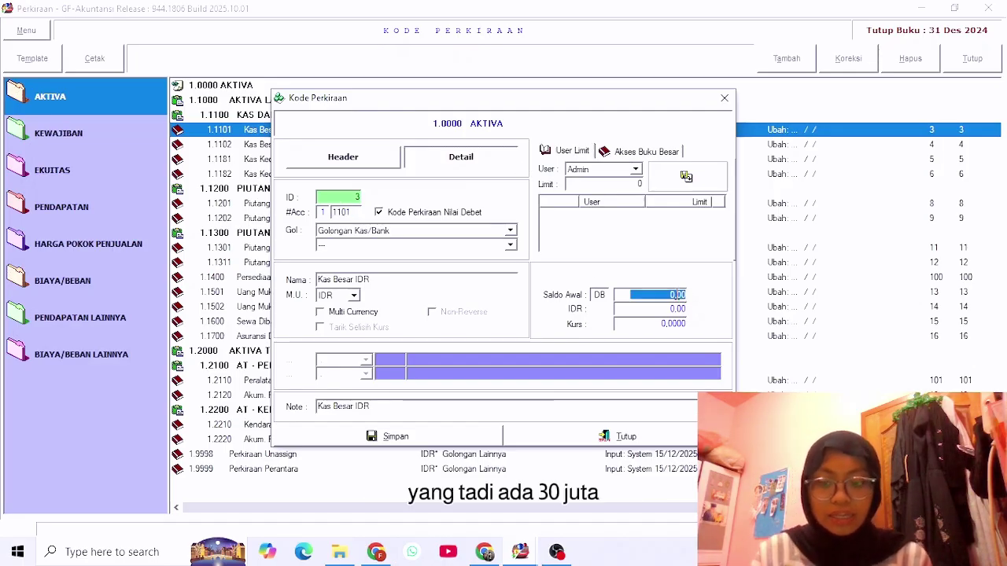
pyautogui.write('30.000.')
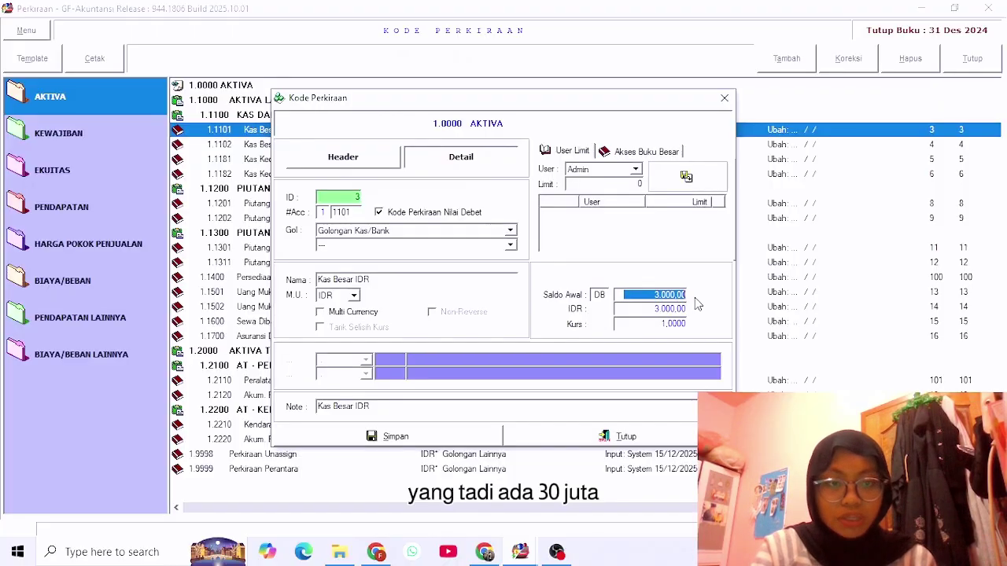
pyautogui.write('000')
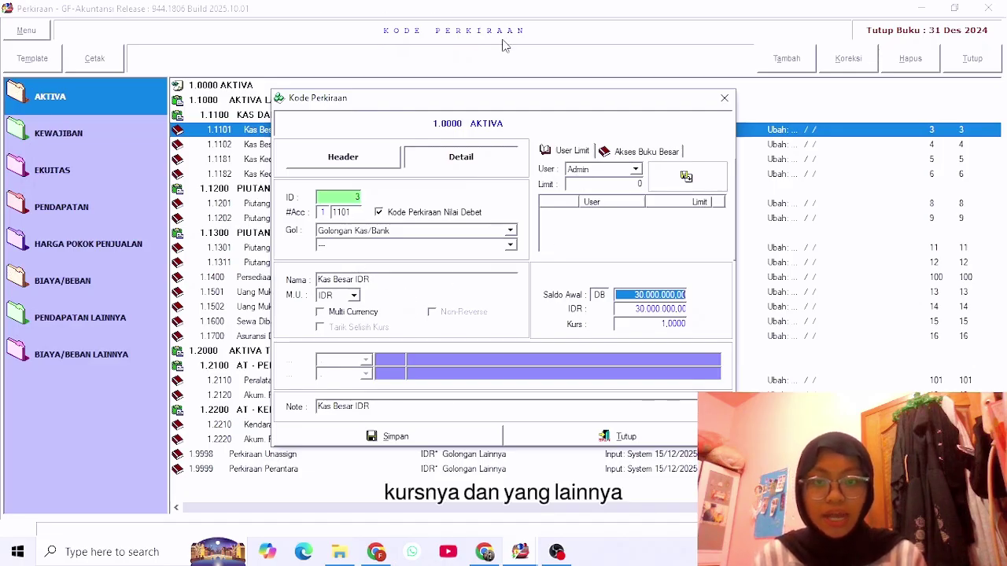
pyautogui.click(419, 439)
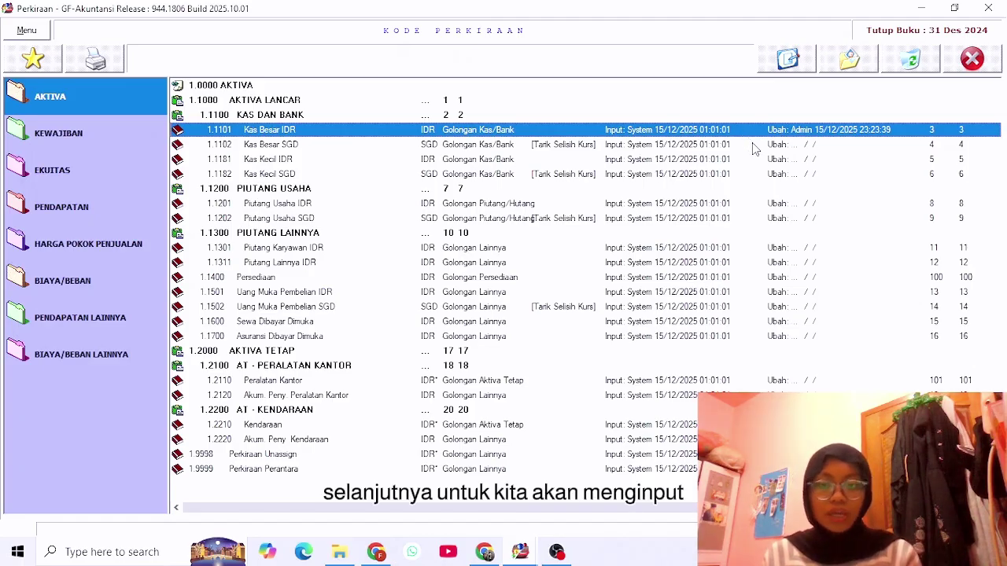
pyautogui.click(89, 140)
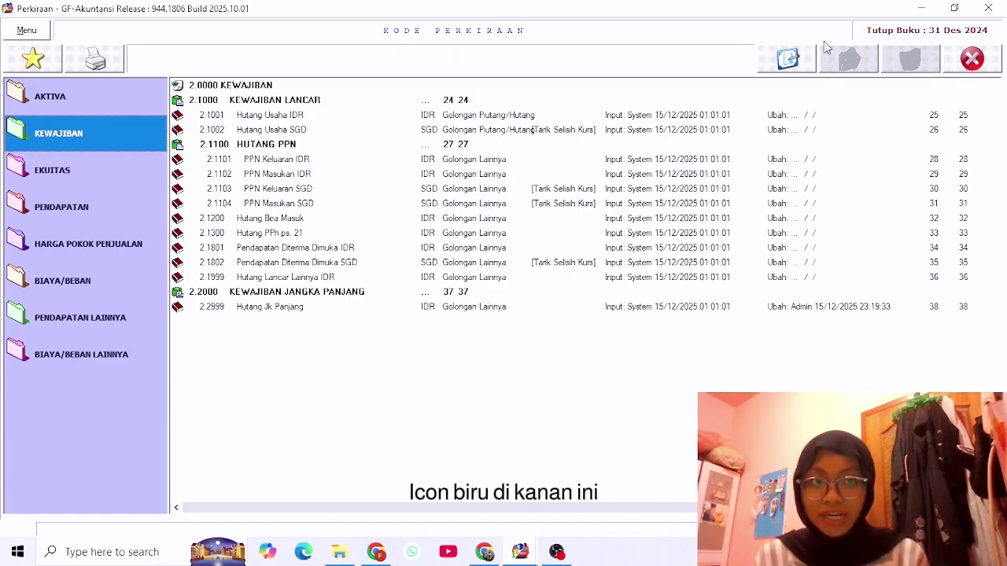
# Create account 2.1003 Hutang Bank BRI in Golongan Piutang/Hutang with a 500,000,000 opening balance.
pyautogui.click(789, 60)
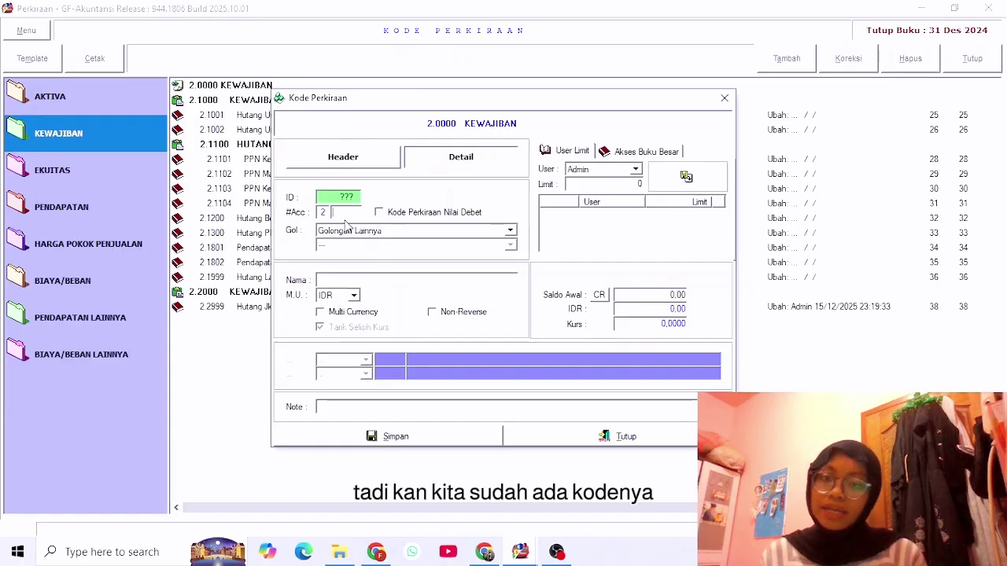
pyautogui.write('1')
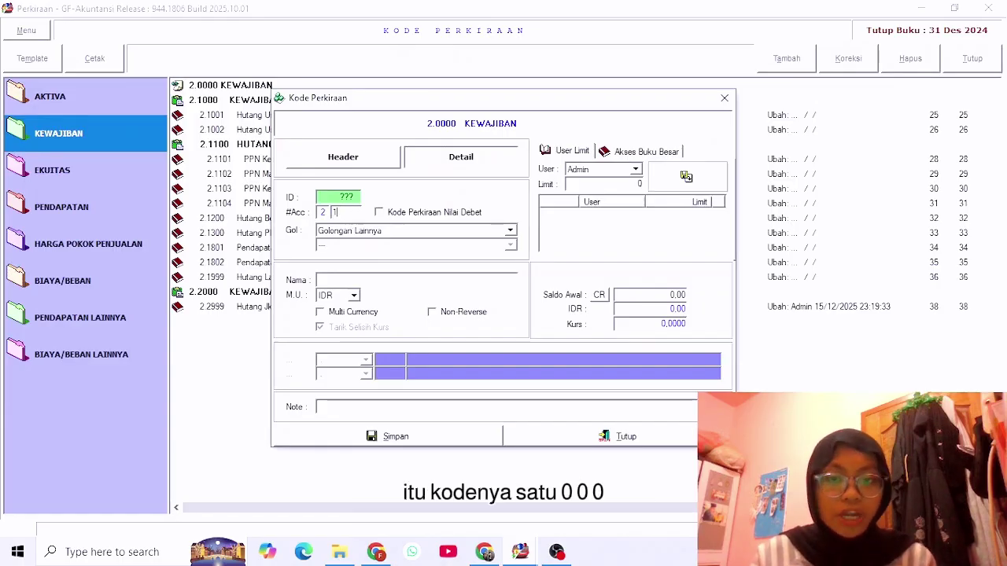
pyautogui.write('00')
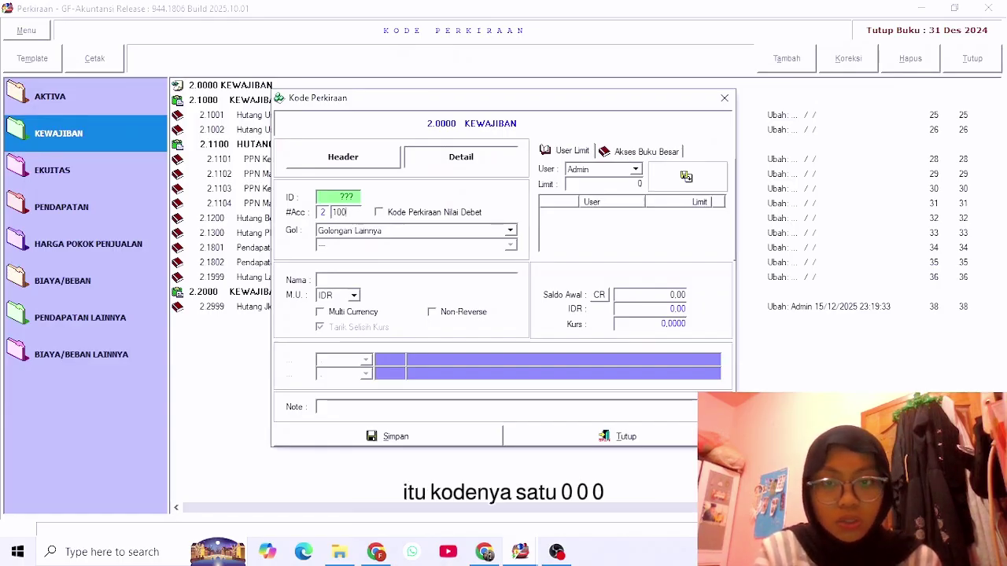
pyautogui.write('0')
pyautogui.press('BackSpace')
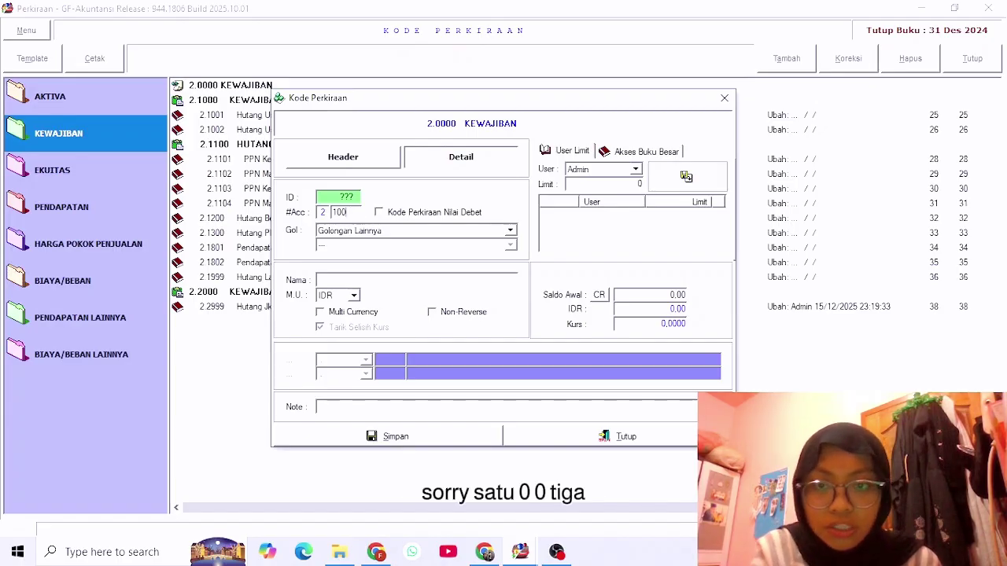
pyautogui.click(385, 232)
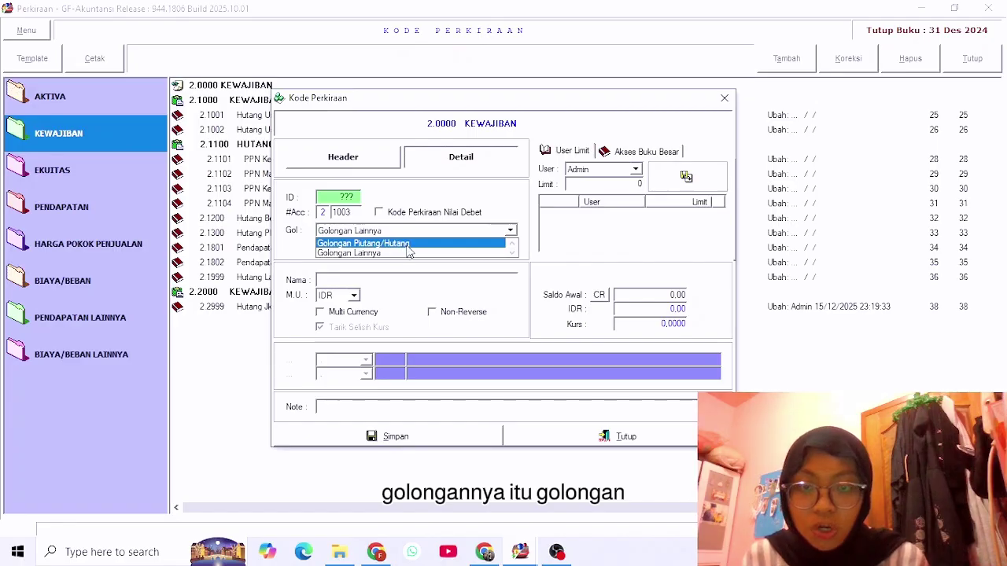
pyautogui.click(408, 244)
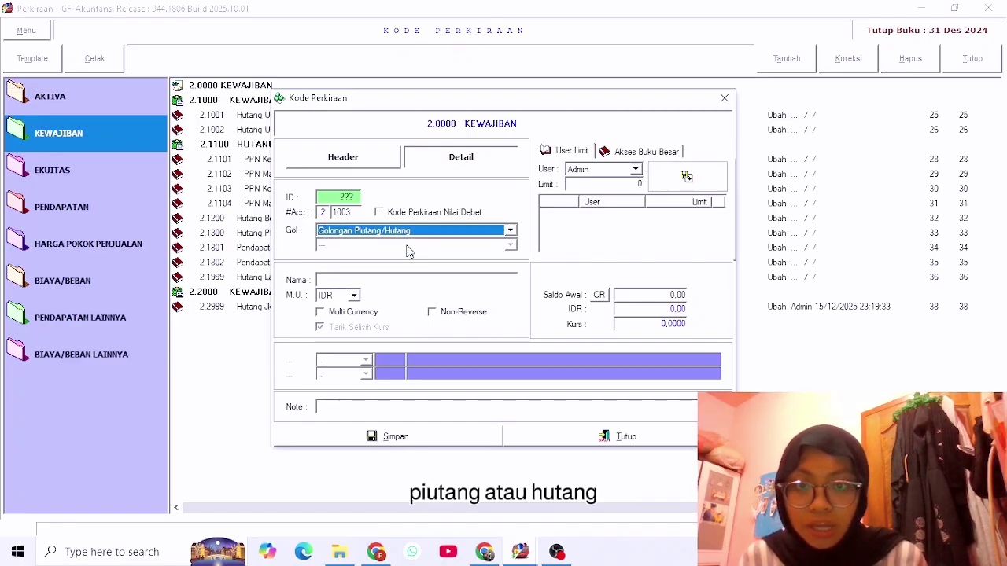
pyautogui.click(366, 282)
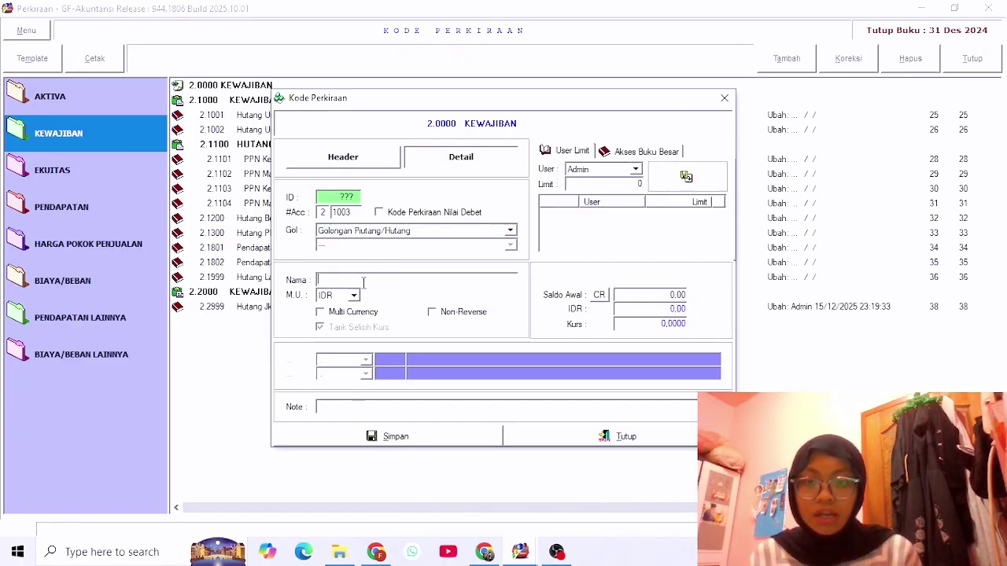
pyautogui.write('Huta')
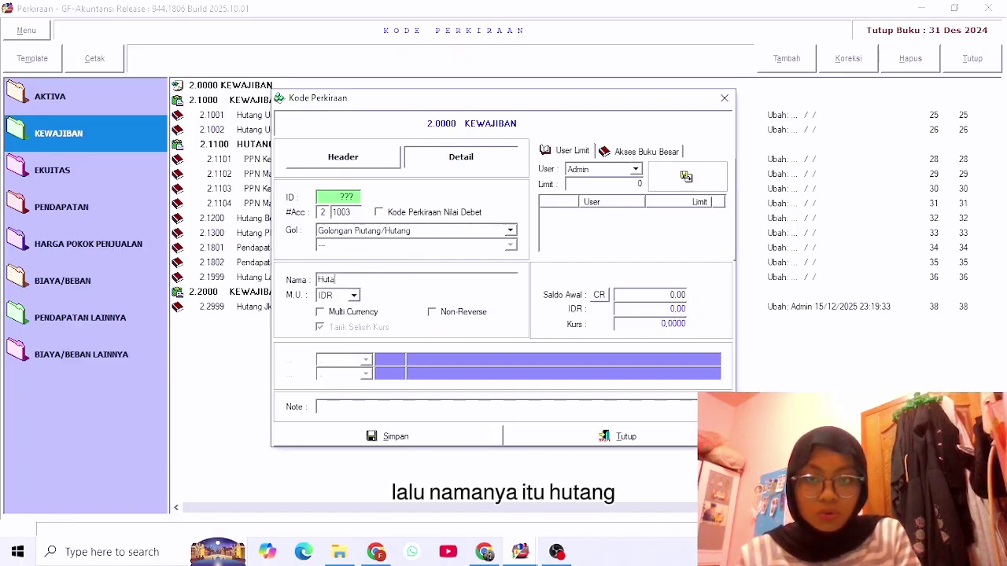
pyautogui.write('ng BANK')
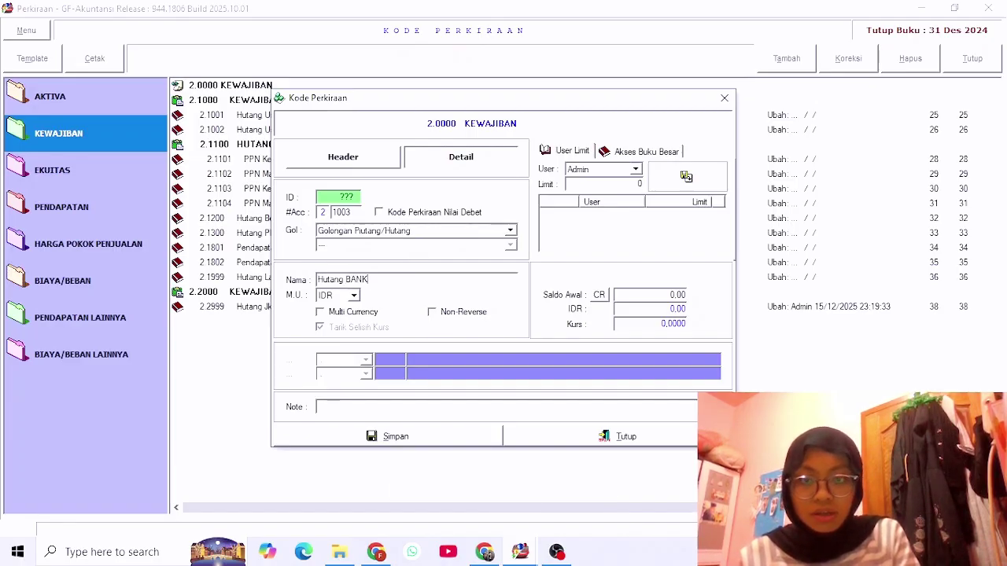
pyautogui.write('ank BRI')
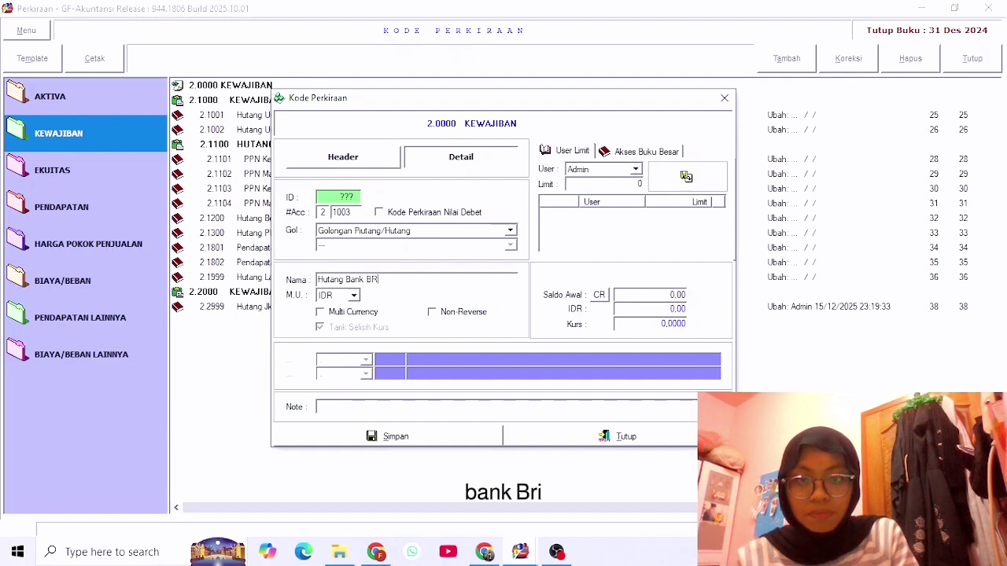
pyautogui.click(661, 294)
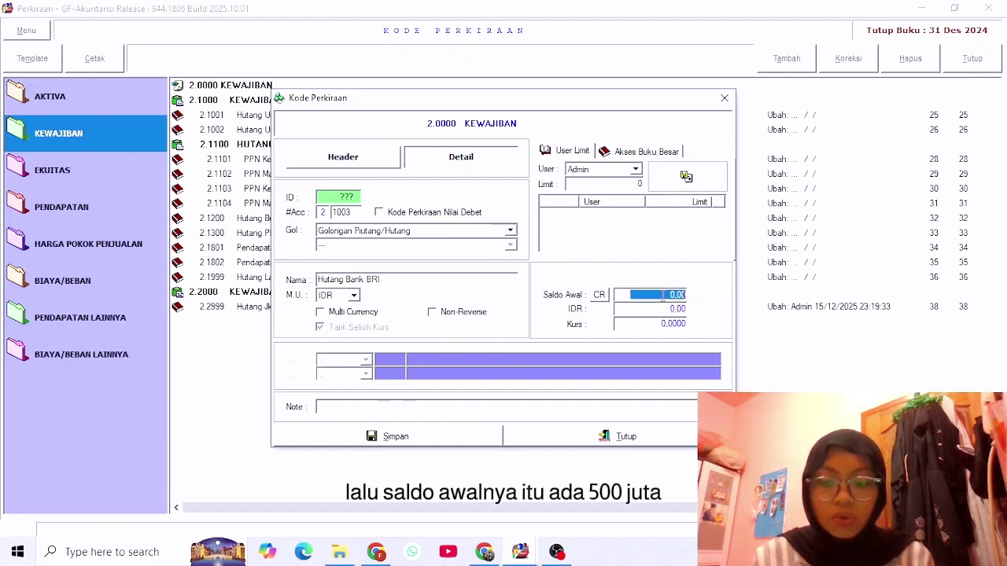
pyautogui.write('500000000')
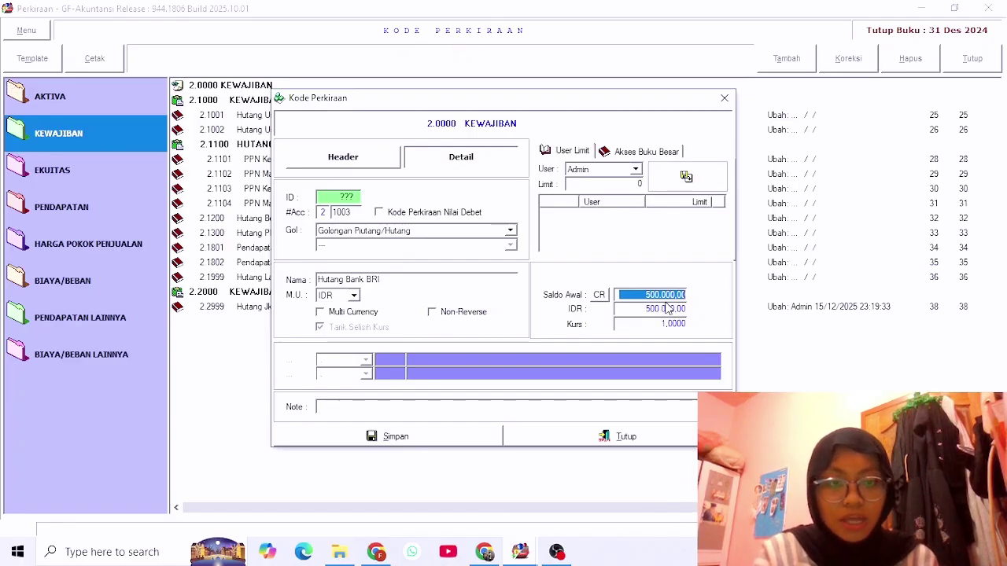
pyautogui.write('000')
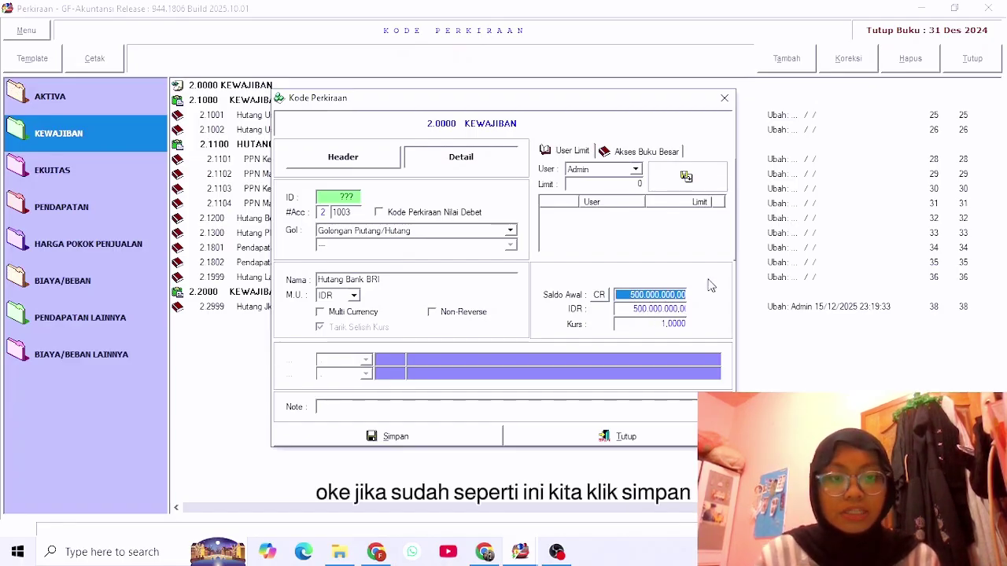
pyautogui.click(464, 442)
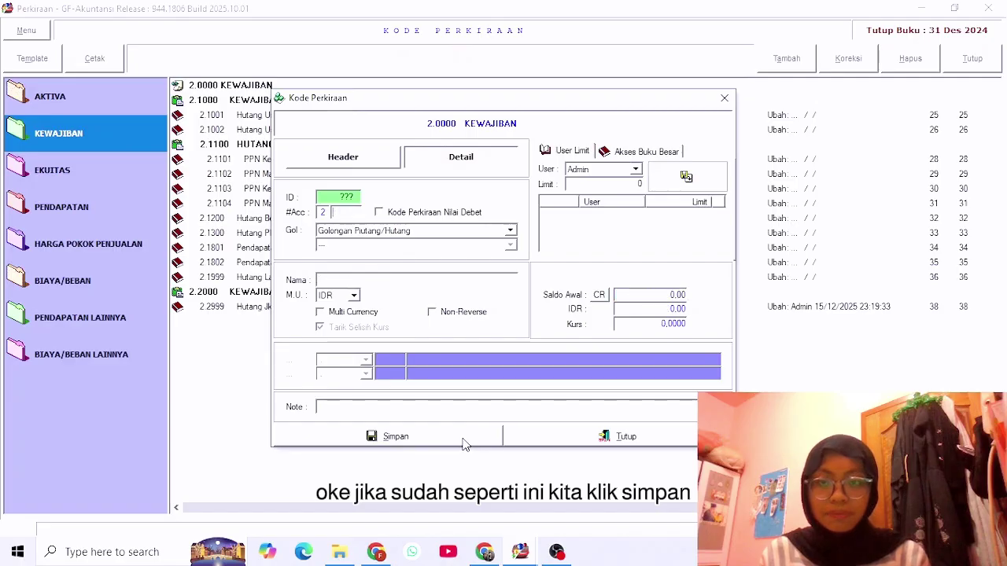
pyautogui.click(724, 98)
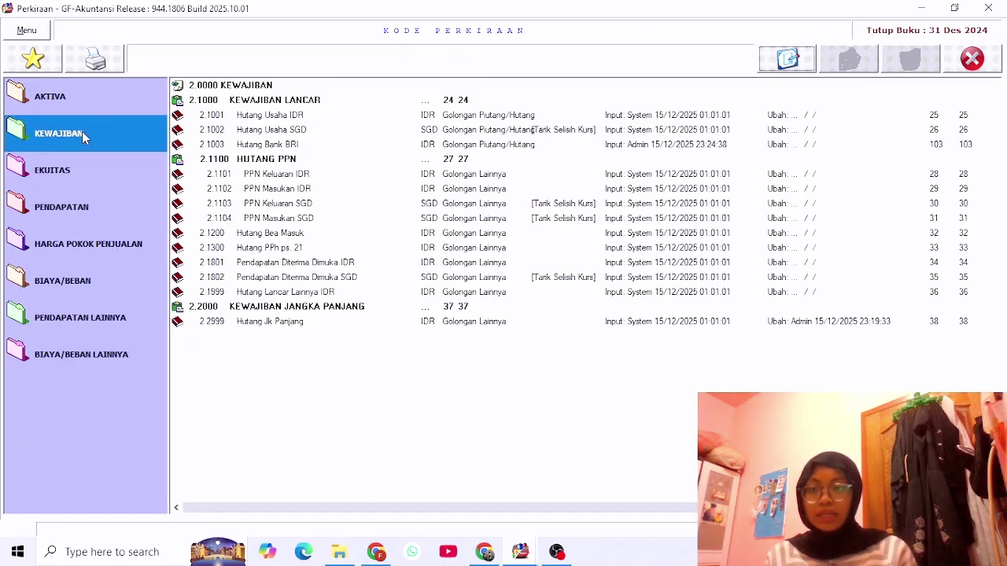
# Open Setoran Modal IDR under EKUITAS and save a 1.500.000.000 opening balance.
pyautogui.click(55, 178)
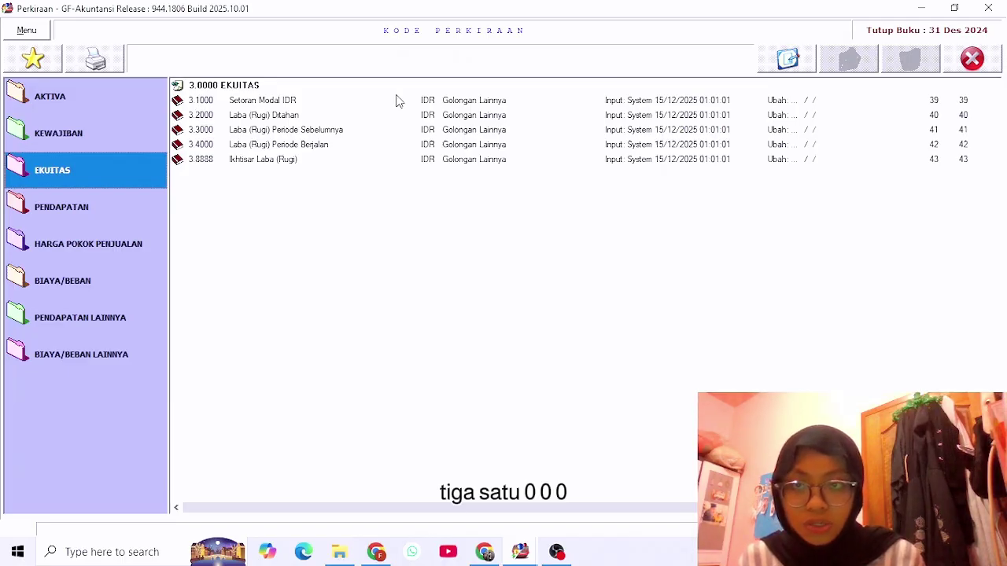
pyautogui.doubleClick(299, 101)
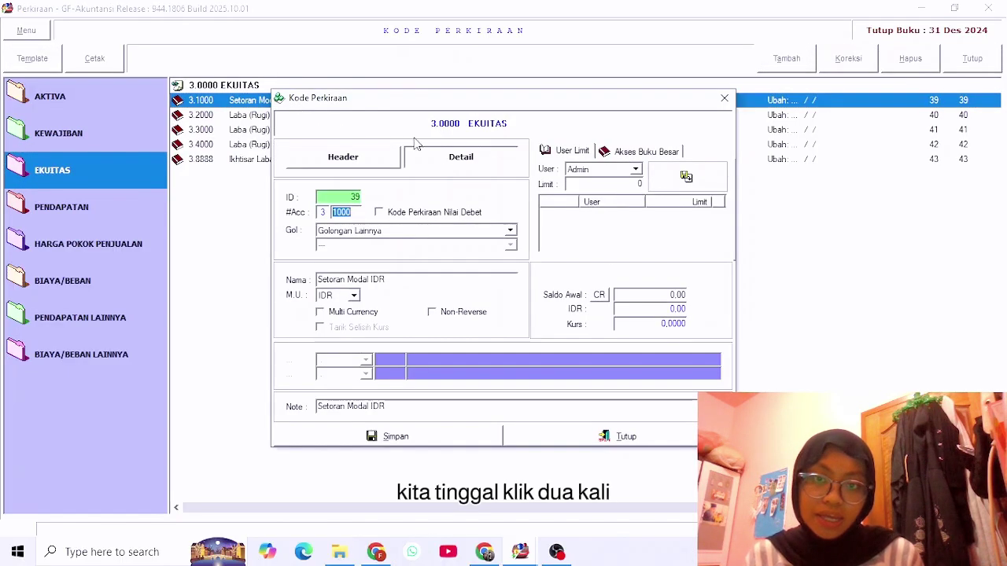
pyautogui.click(666, 295)
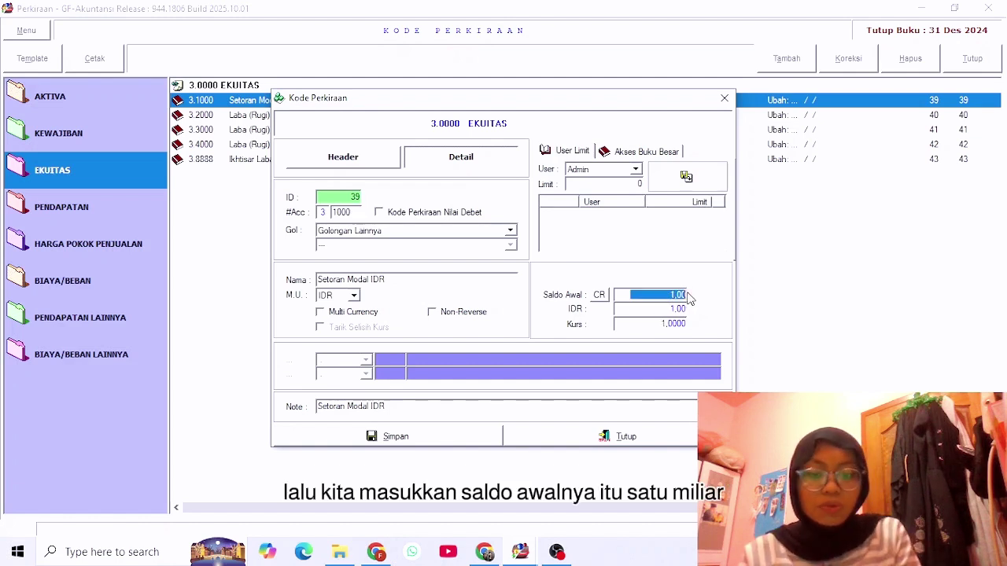
pyautogui.write('1.500.000.0')
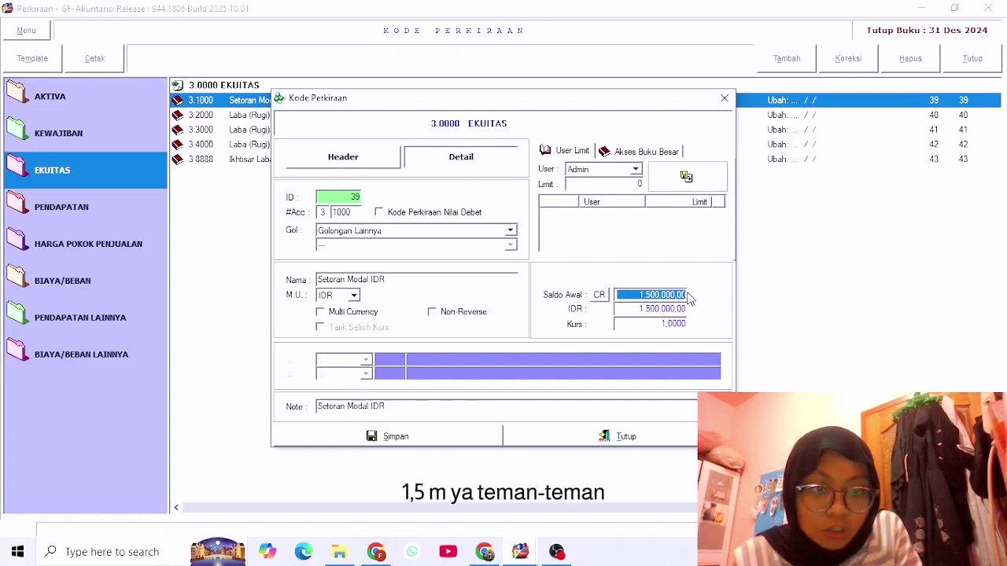
pyautogui.write('0')
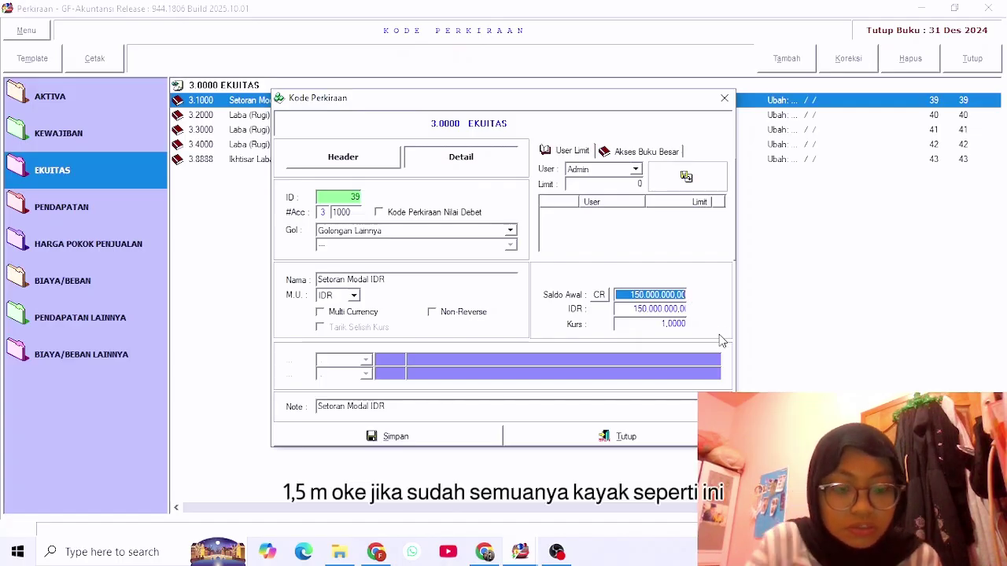
pyautogui.write('0')
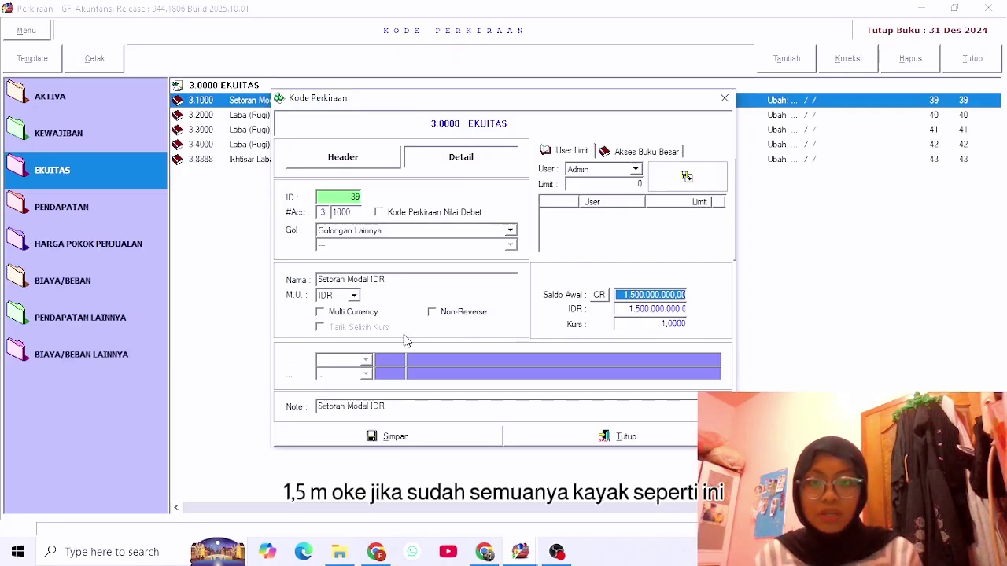
pyautogui.click(425, 437)
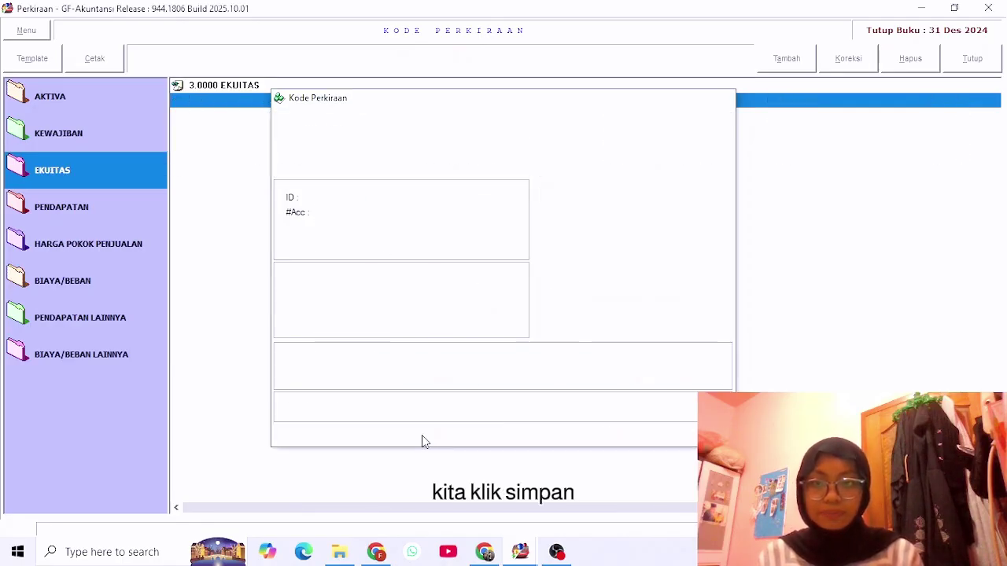
# Browse the AKTIVA, KEWAJIBAN, BIAYA/BEBAN LAINNYA and PENDAPATAN LAINNYA accounts, ending on AKTIVA.
pyautogui.click(73, 100)
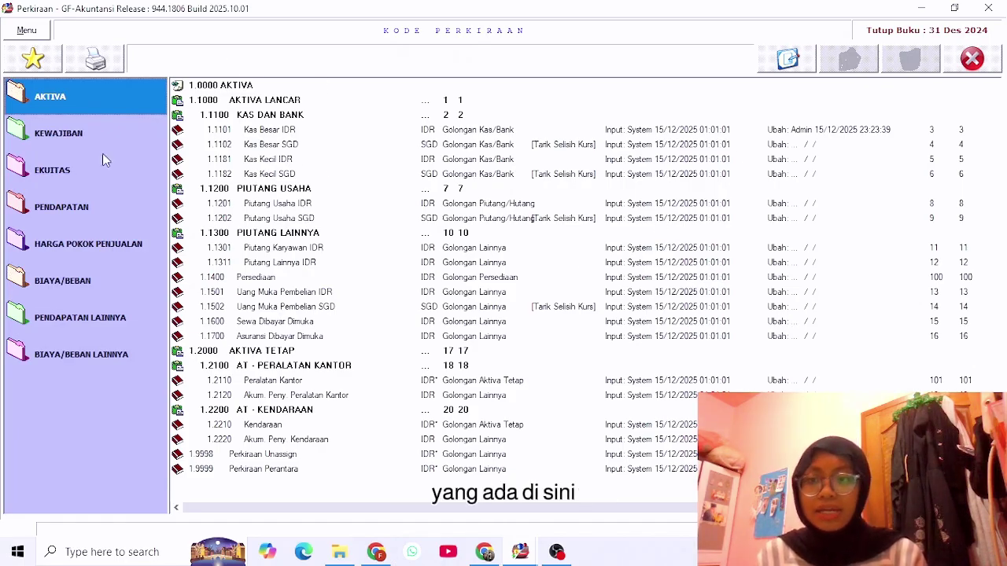
pyautogui.click(106, 132)
pyautogui.click(61, 362)
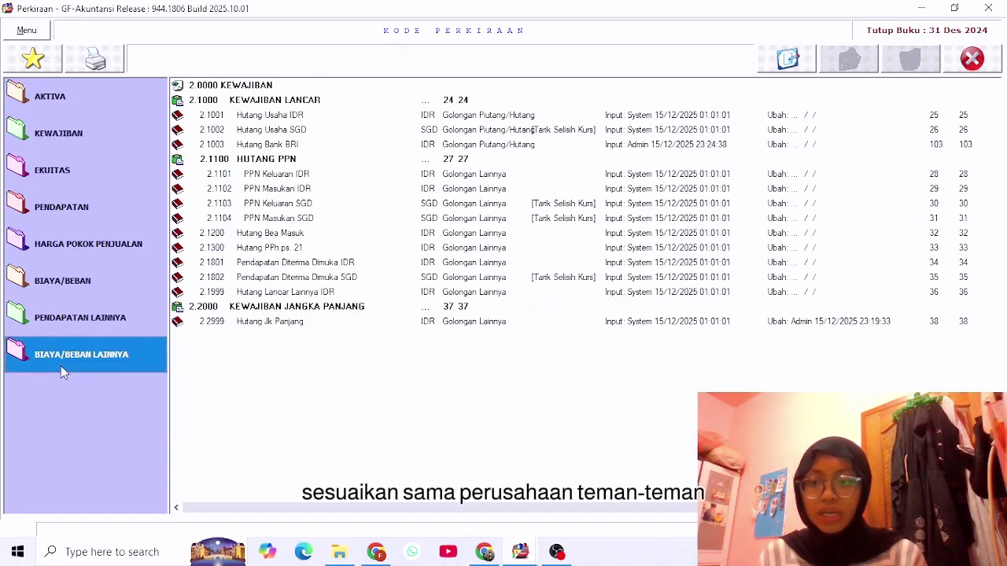
pyautogui.click(88, 319)
pyautogui.click(99, 85)
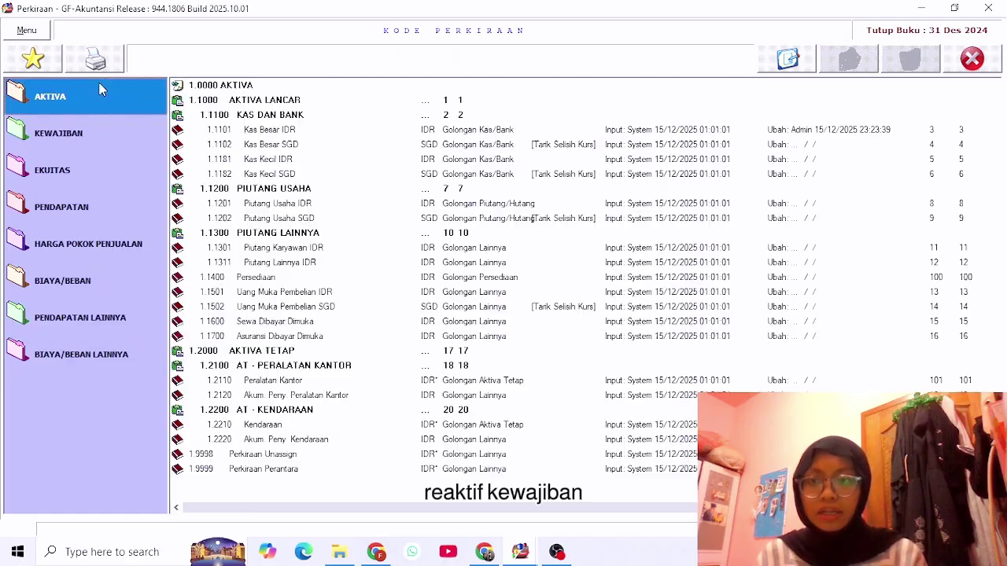
pyautogui.click(81, 134)
pyautogui.click(63, 103)
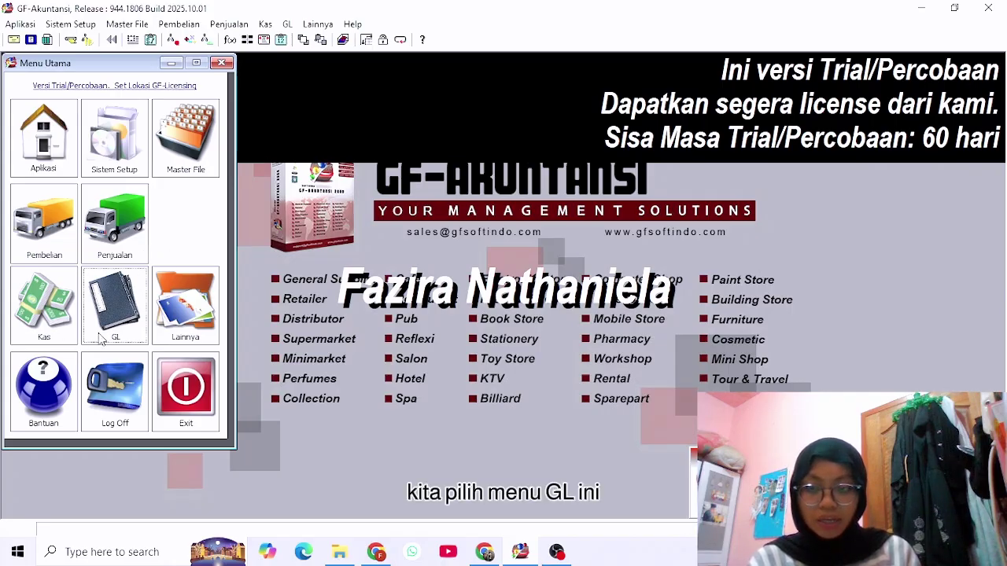
# Open the Aktiva Tetap register from the GL module.
pyautogui.click(115, 307)
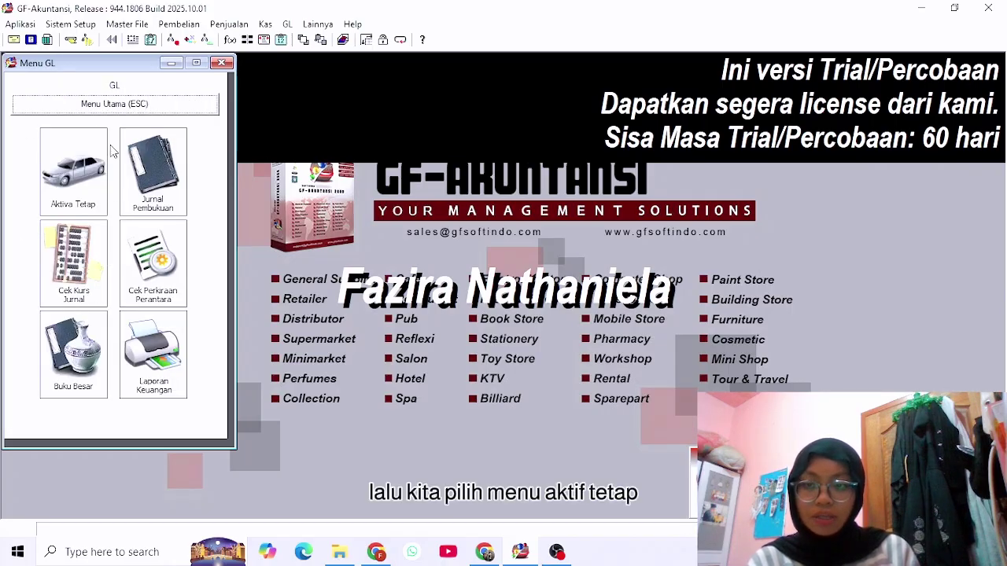
pyautogui.click(73, 163)
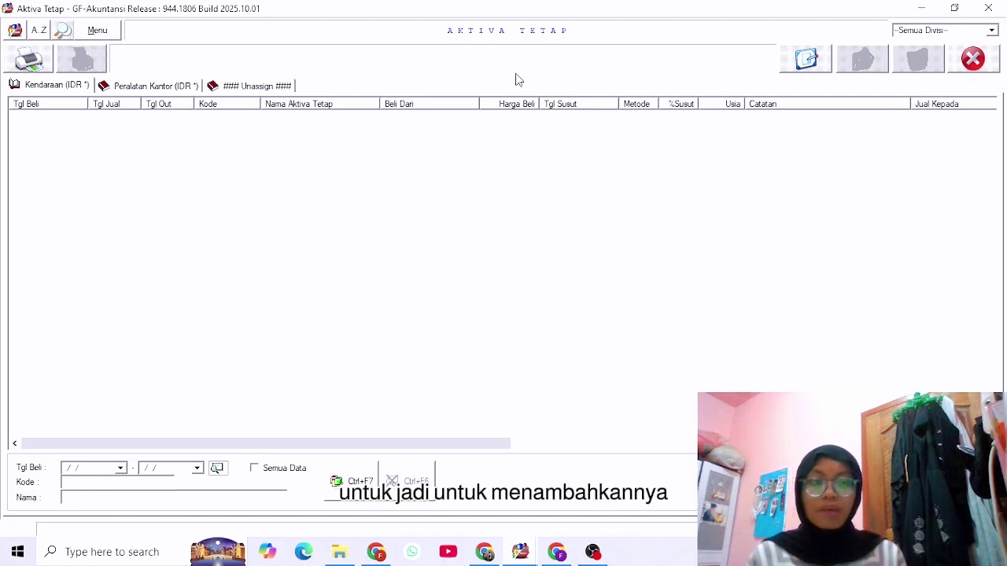
# Close the fixed assets register and open the Kode Perkiraan chart of accounts.
pyautogui.click(983, 66)
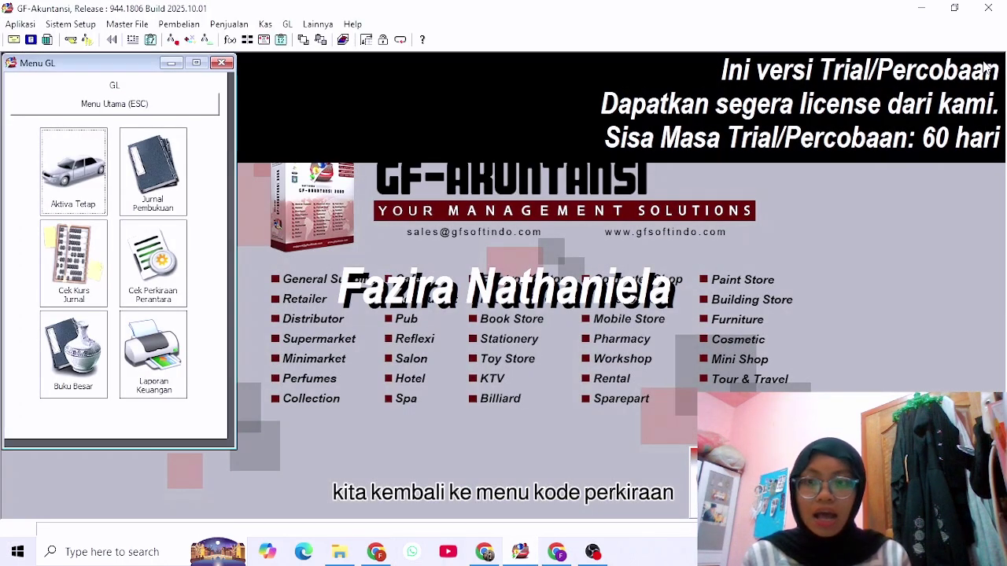
pyautogui.press('Escape')
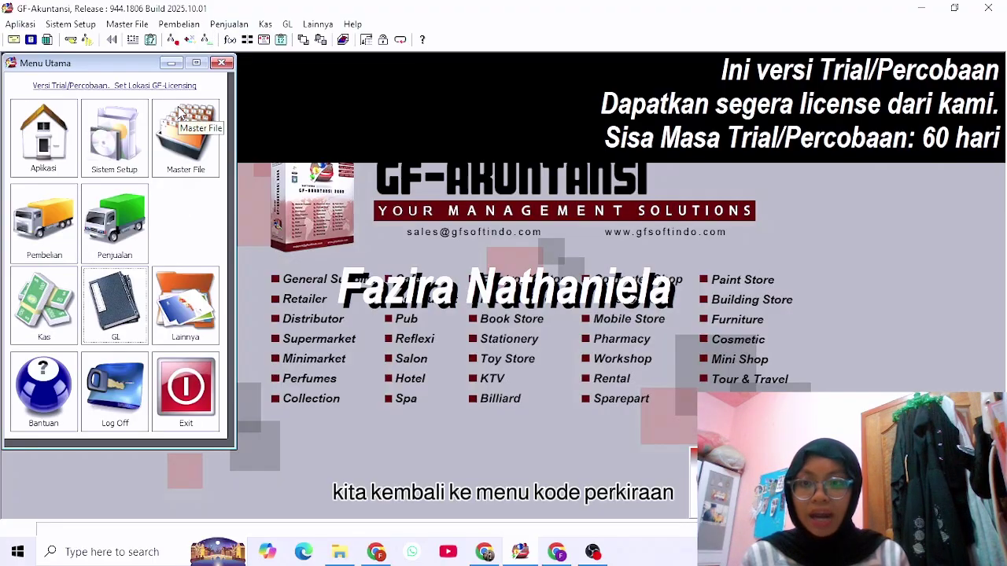
pyautogui.click(112, 159)
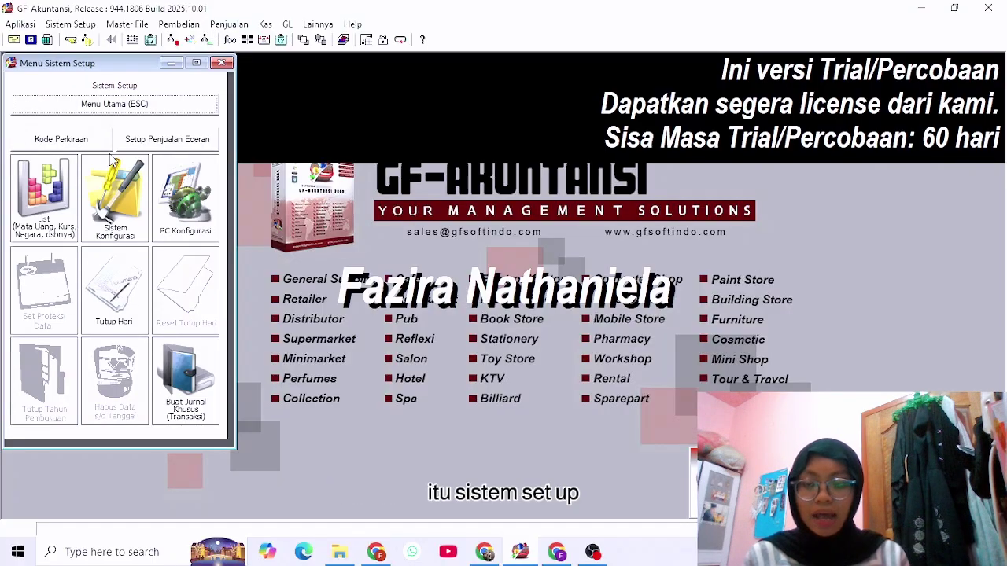
pyautogui.click(73, 139)
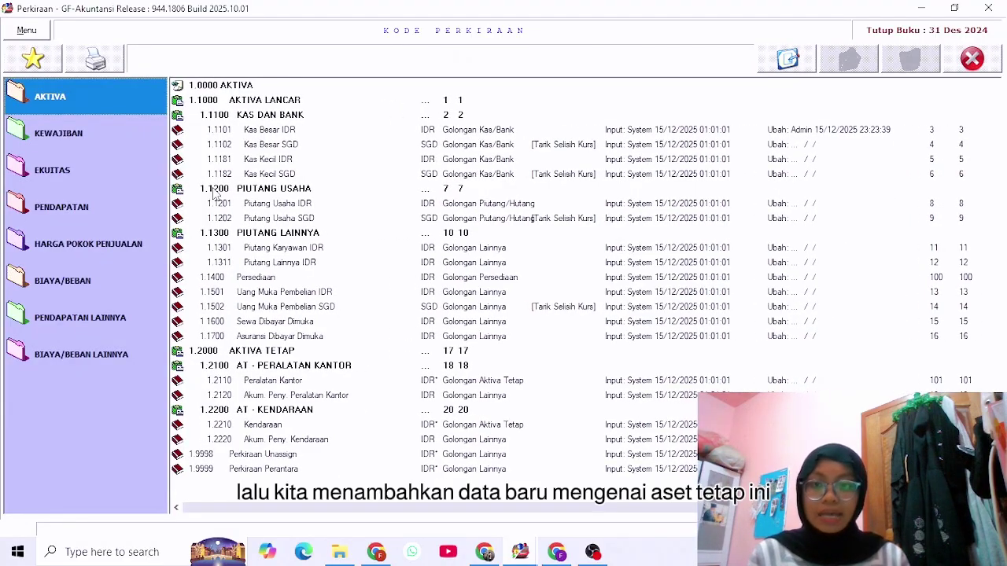
# Create header account 2300 named 'AT - BUILDINGS' and save it.
pyautogui.click(788, 60)
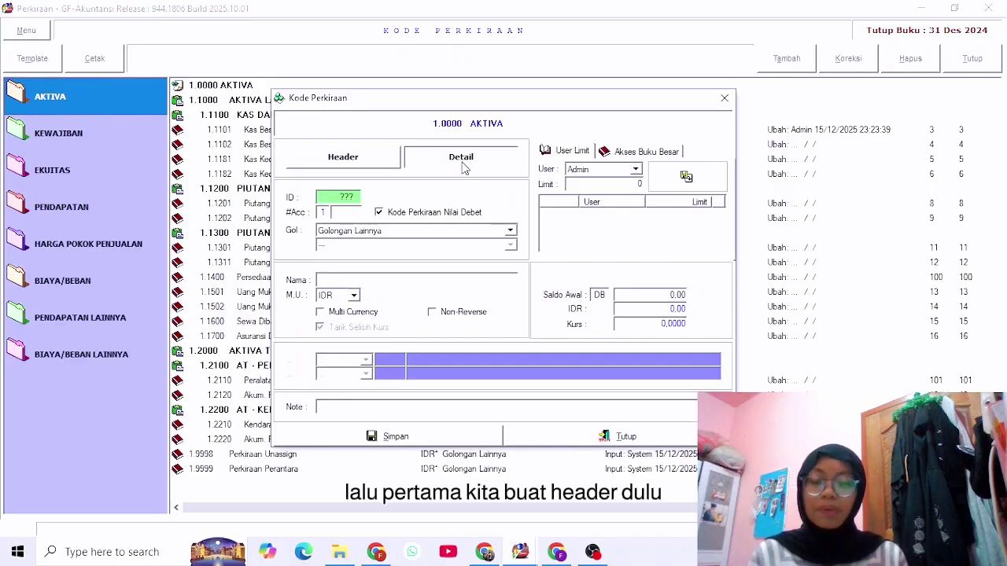
pyautogui.click(346, 162)
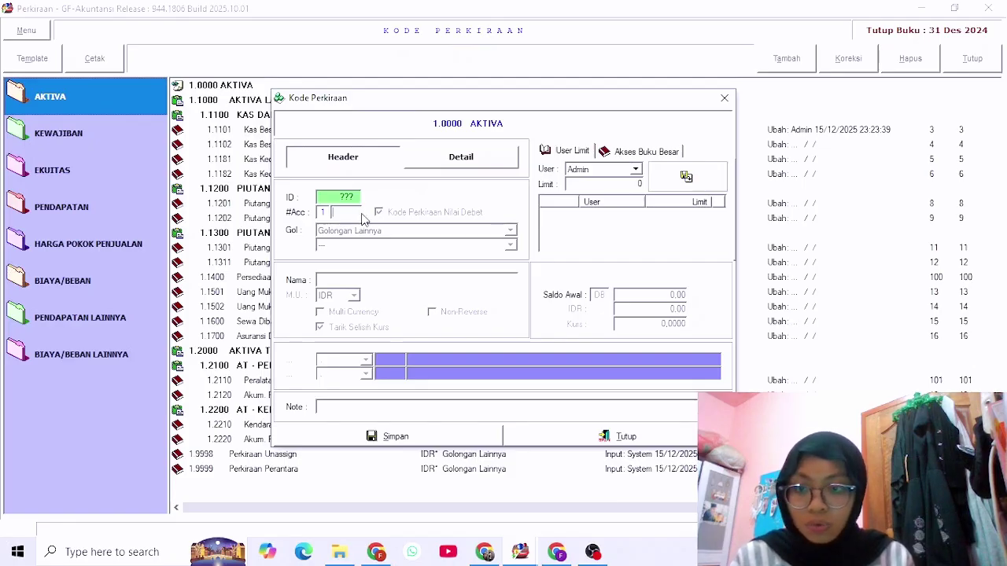
pyautogui.write('2300')
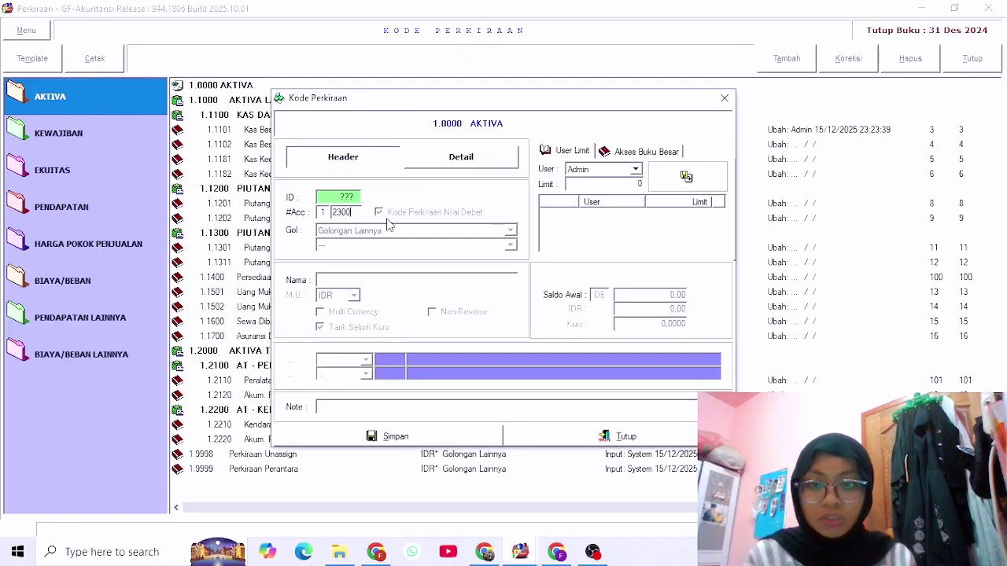
pyautogui.click(396, 279)
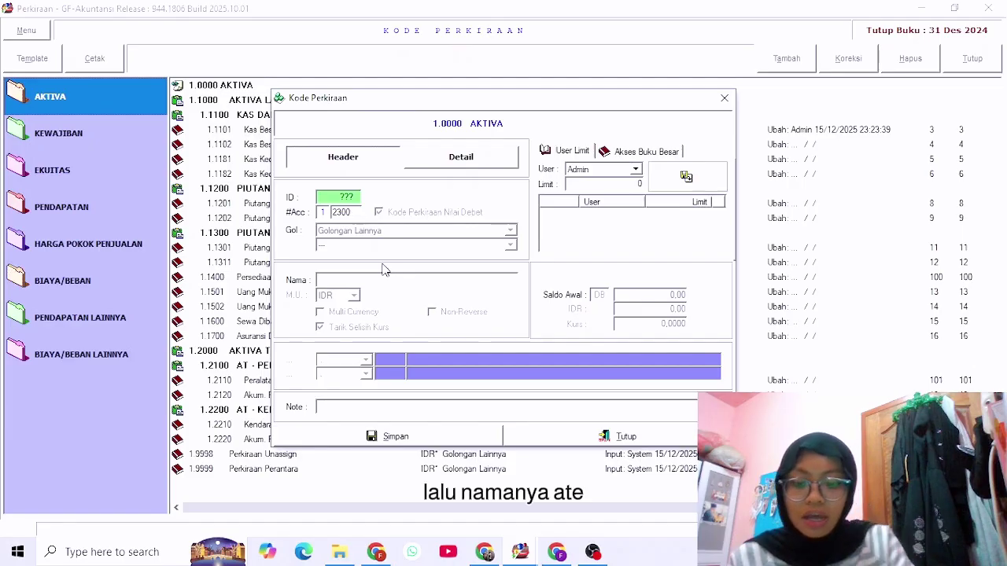
pyautogui.write('AT ')
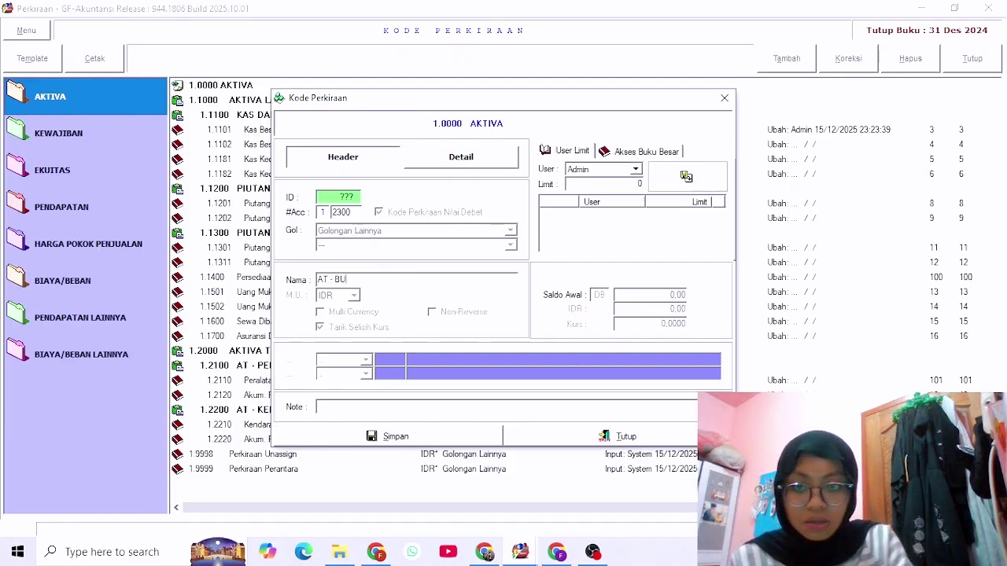
pyautogui.write('- BUILDINGS')
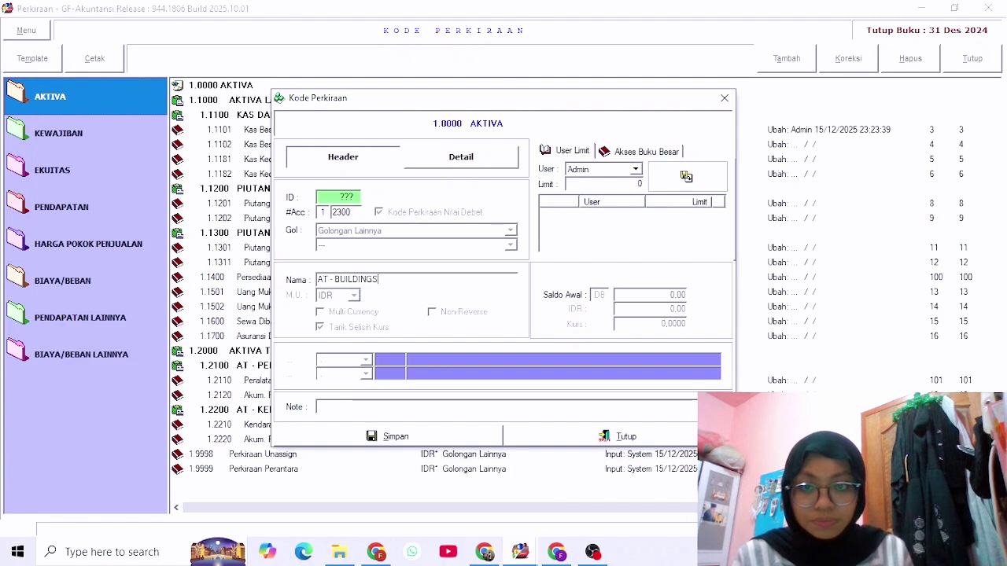
pyautogui.click(448, 437)
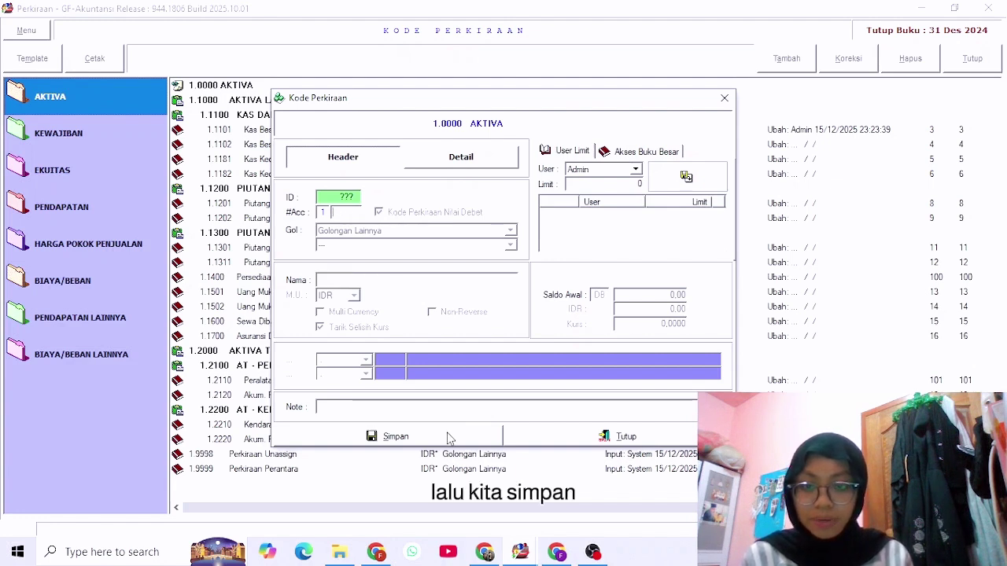
pyautogui.click(723, 99)
pyautogui.moveTo(342, 506); pyautogui.dragTo(400, 507)
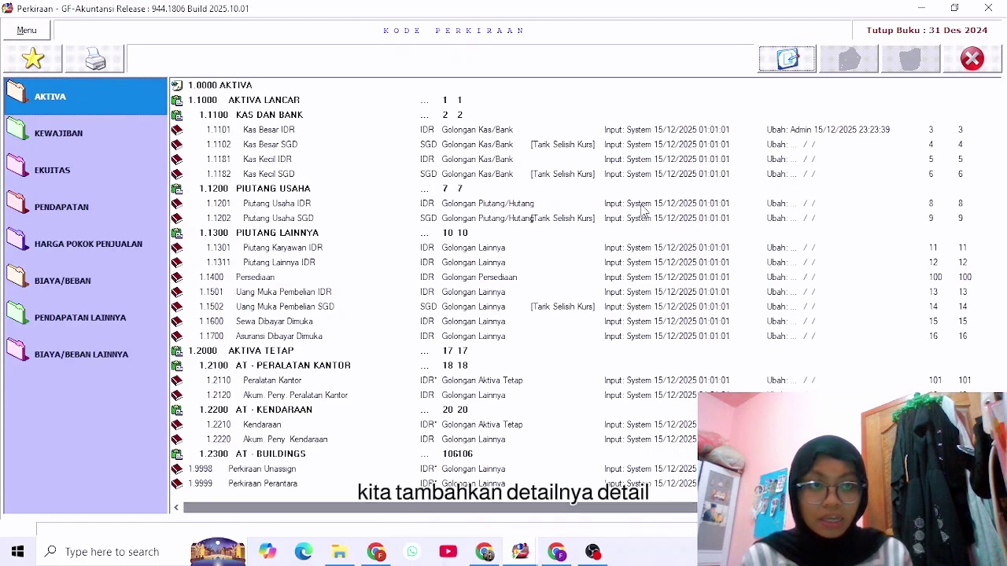
# Add detail account 2310 'Building' in the Golongan Aktiva Tetap group and save it.
pyautogui.click(796, 60)
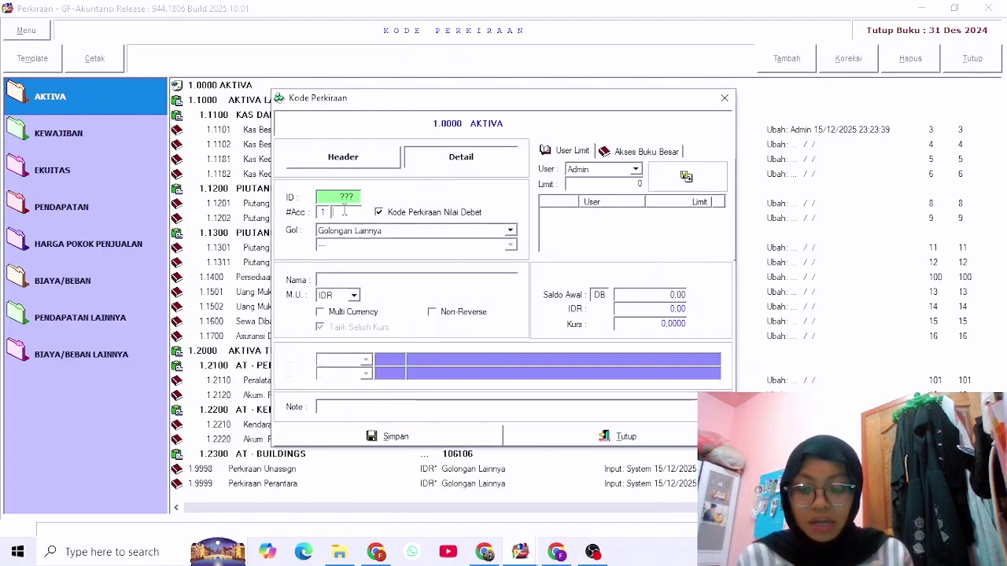
pyautogui.write('2')
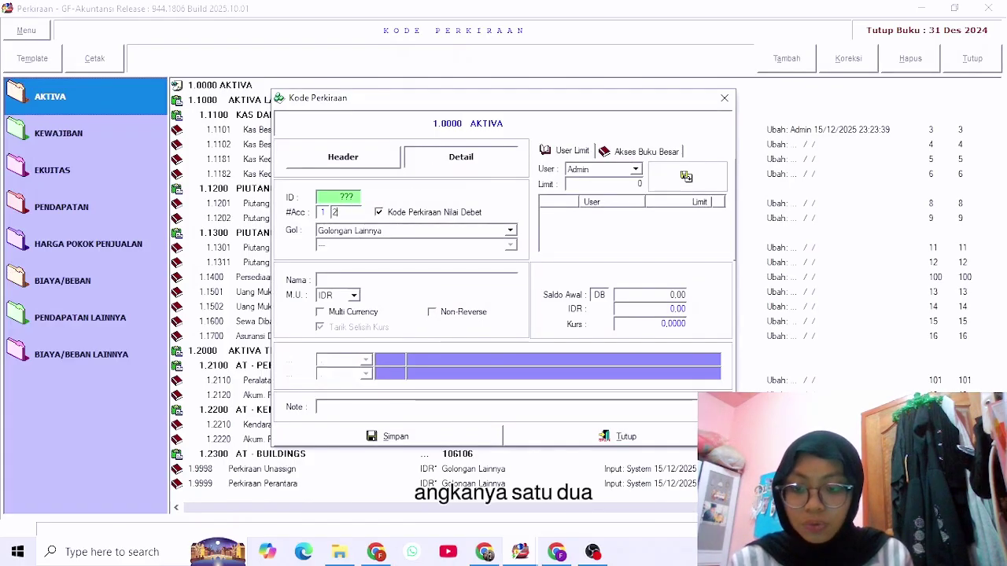
pyautogui.write('310')
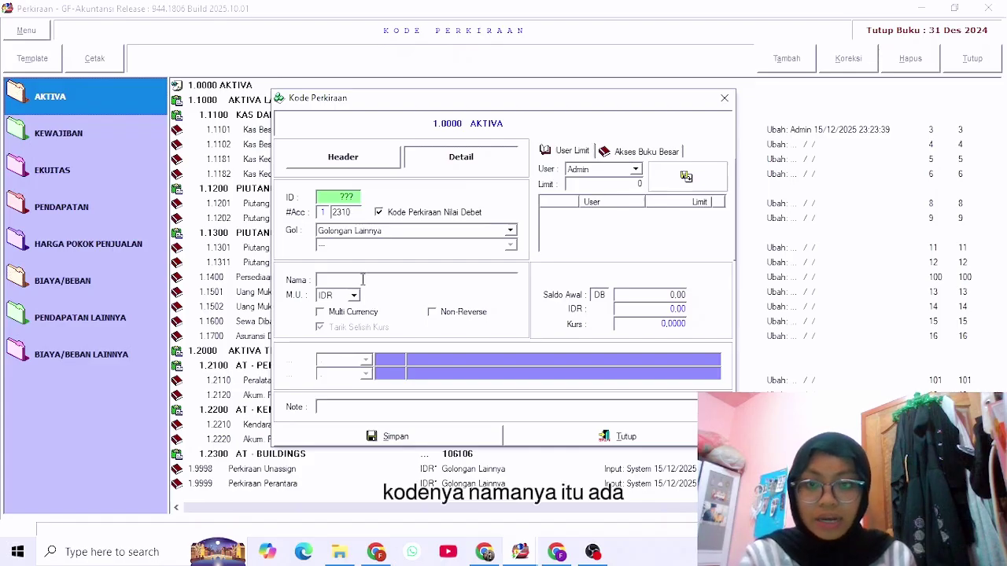
pyautogui.write('Buil')
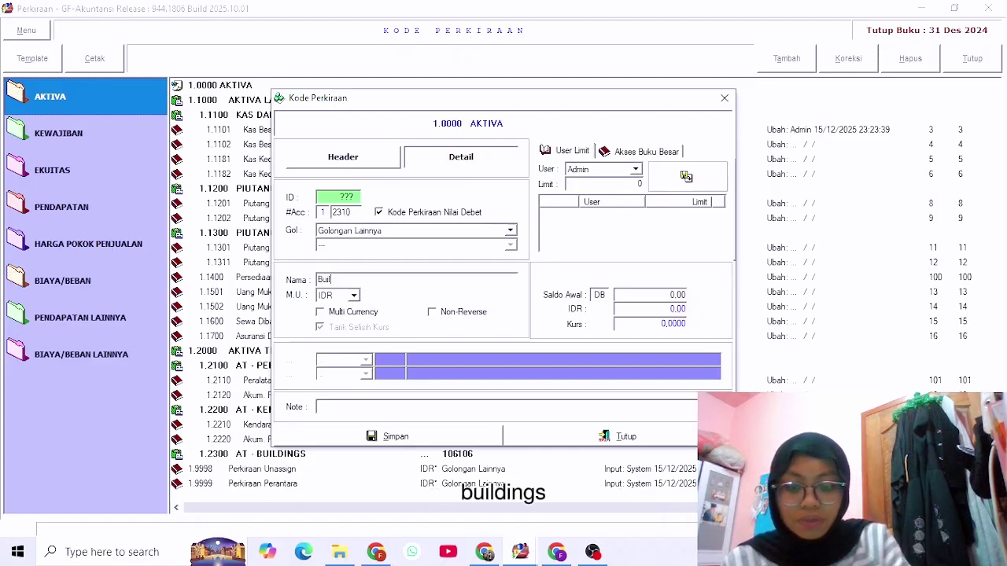
pyautogui.write('ding')
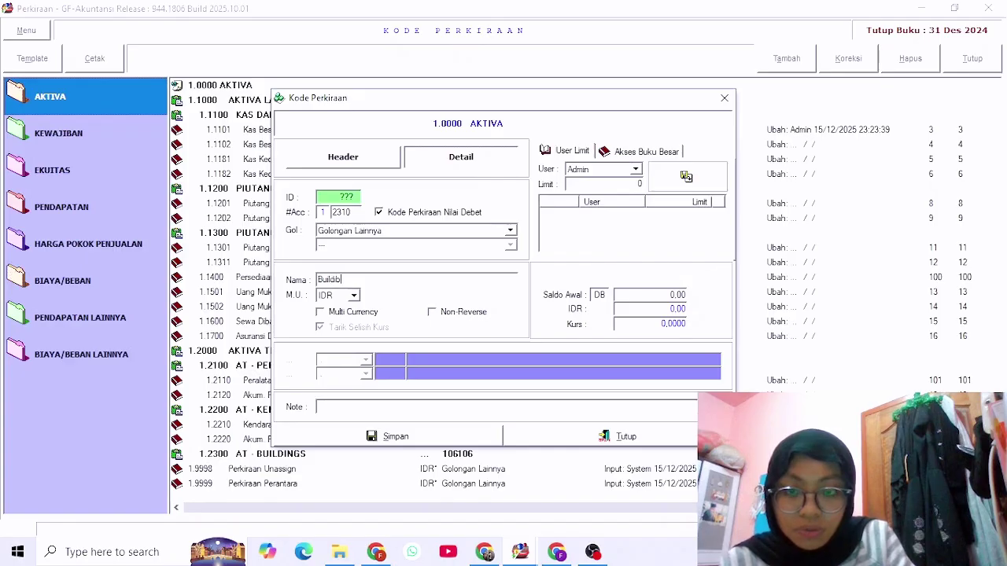
pyautogui.press('BackSpace')
pyautogui.press('BackSpace')
pyautogui.press('BackSpace')
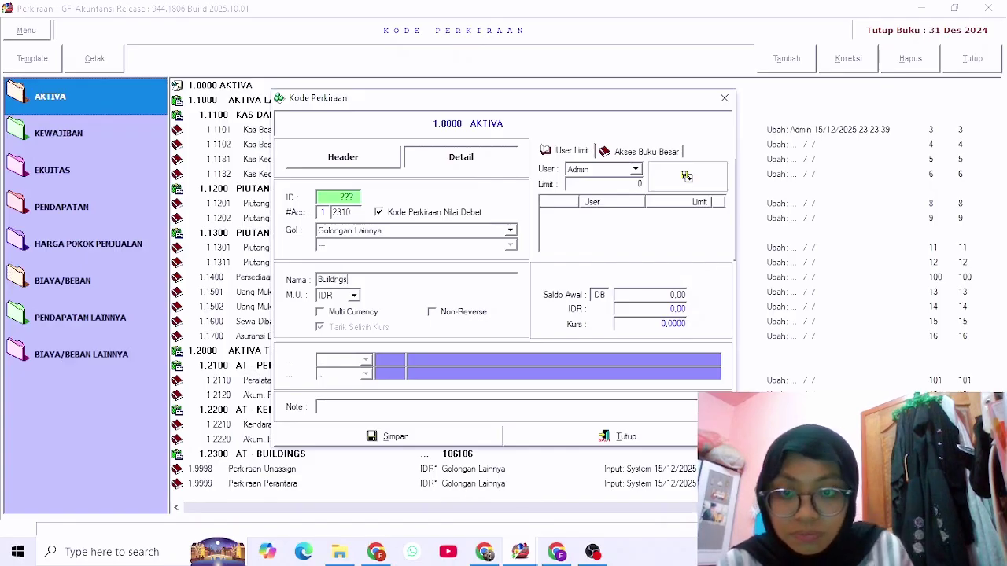
pyautogui.press('BackSpace')
pyautogui.write('i')
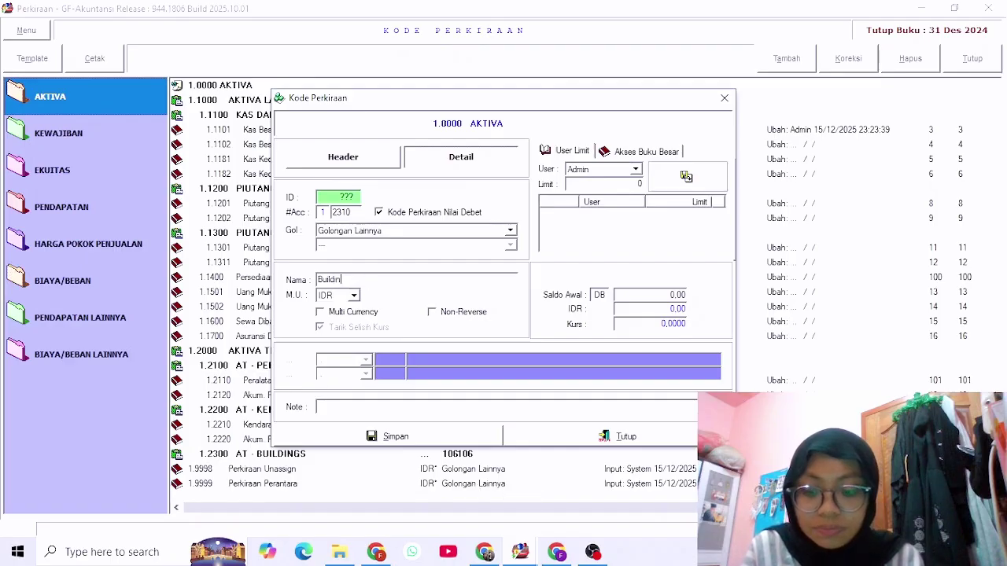
pyautogui.write('n')
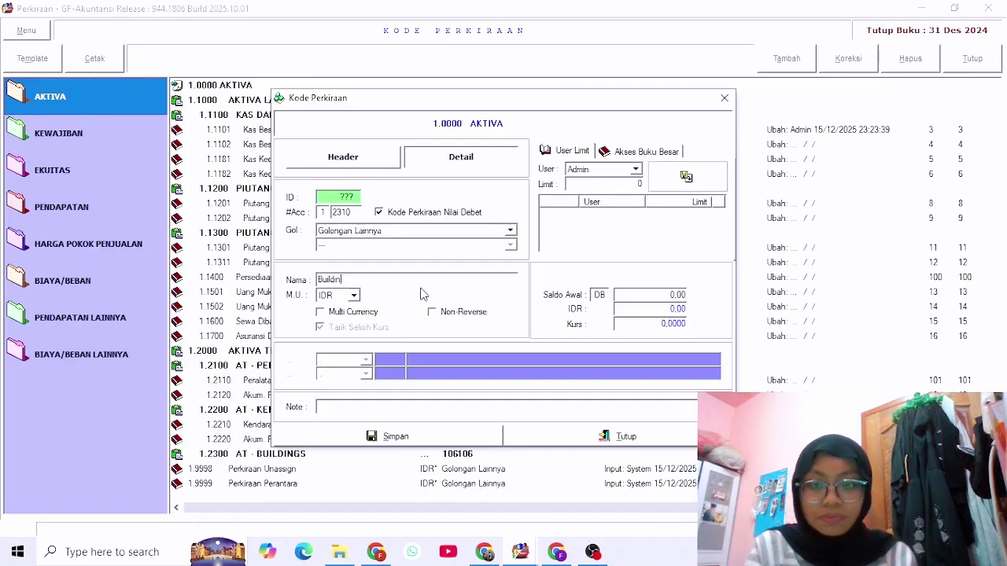
pyautogui.write('g')
pyautogui.click(511, 230)
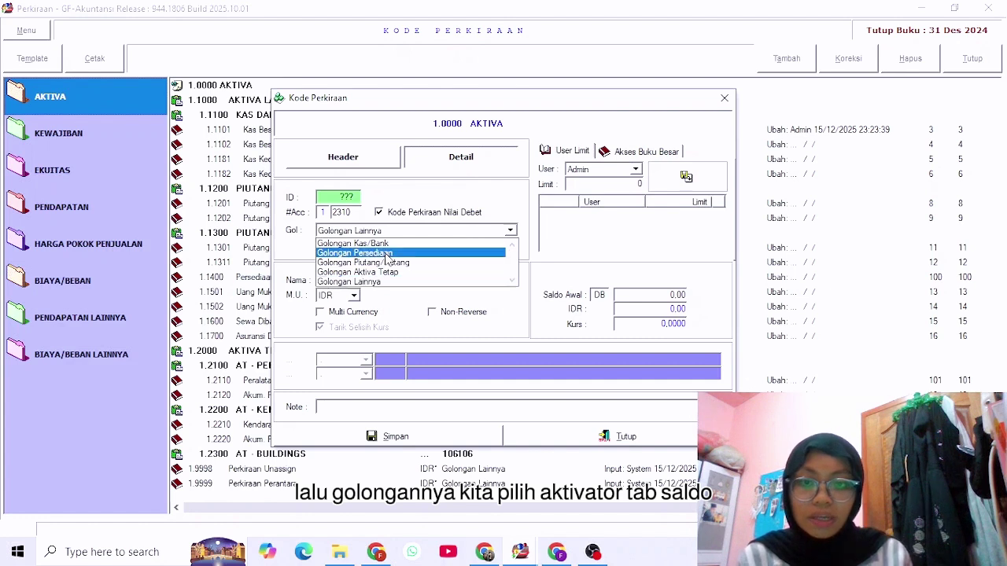
pyautogui.click(388, 272)
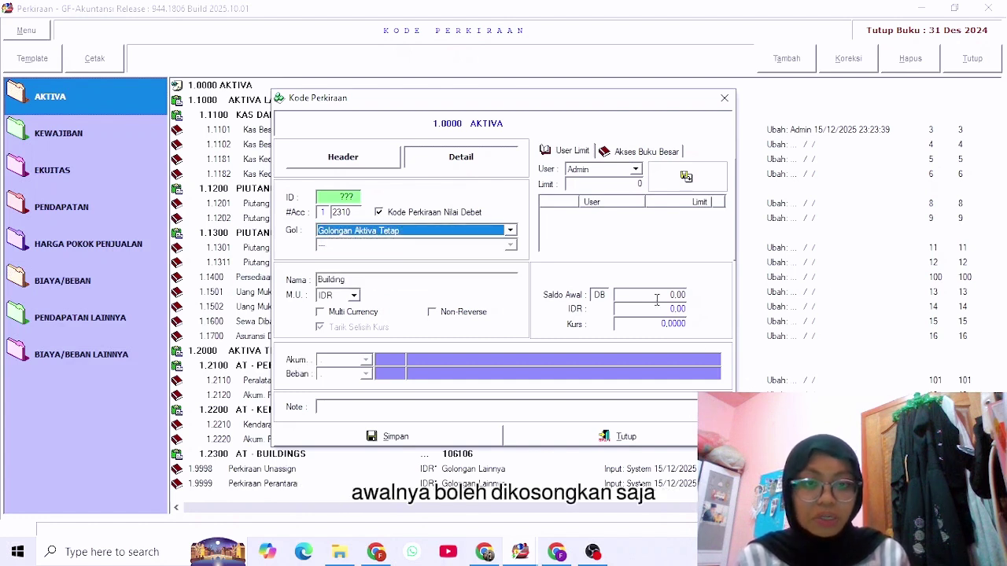
pyautogui.click(477, 439)
pyautogui.click(598, 325)
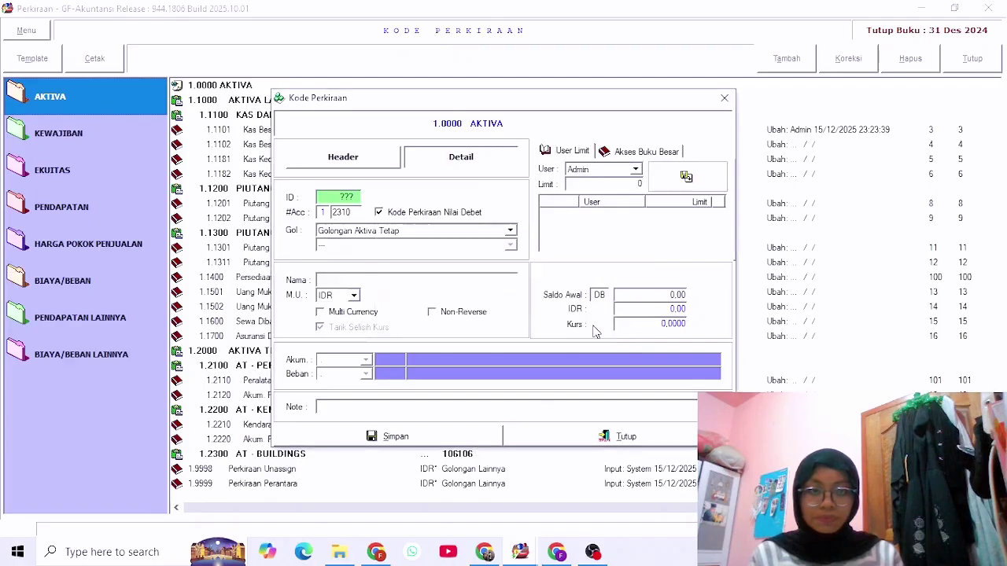
pyautogui.click(724, 98)
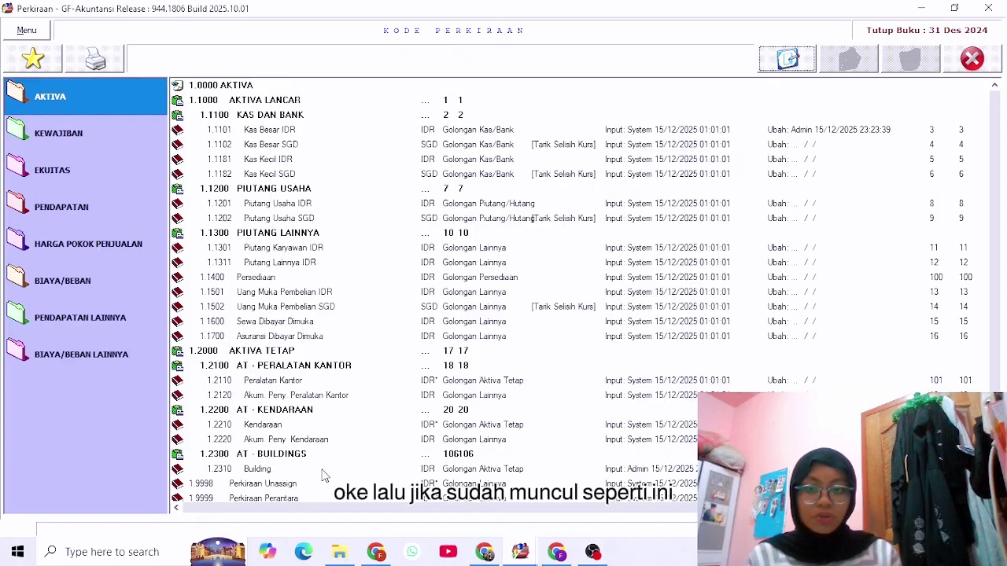
pyautogui.scroll(-1, 472, 453)
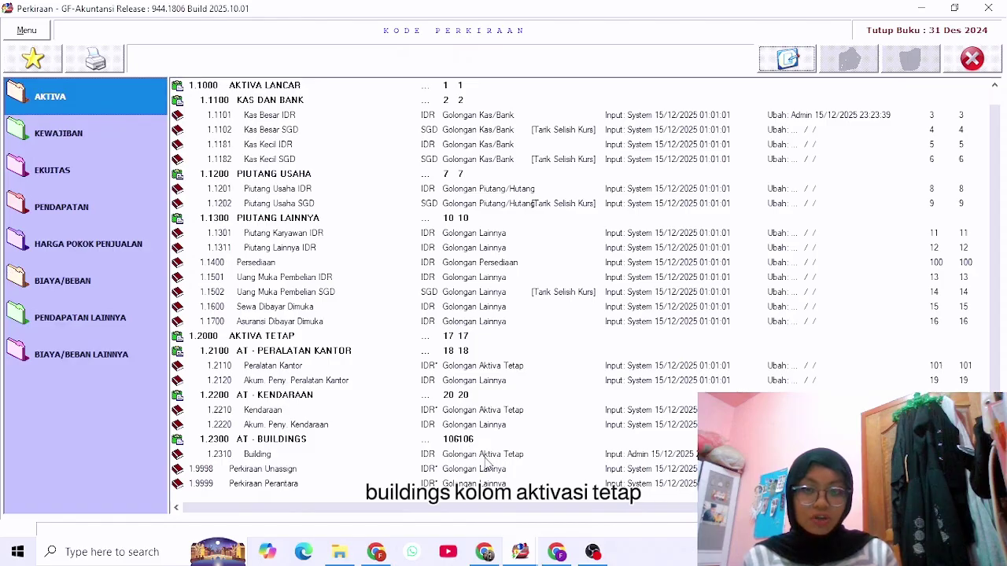
# Go to GL > Aktiva Tetap and show the Building (IDR) asset group.
pyautogui.click(981, 65)
pyautogui.click(143, 103)
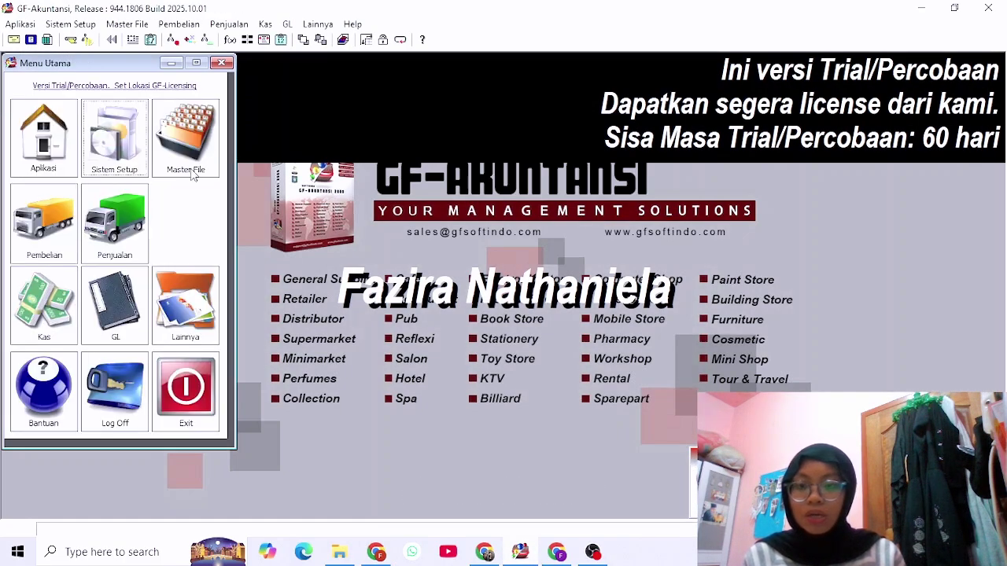
pyautogui.click(115, 318)
pyautogui.click(78, 185)
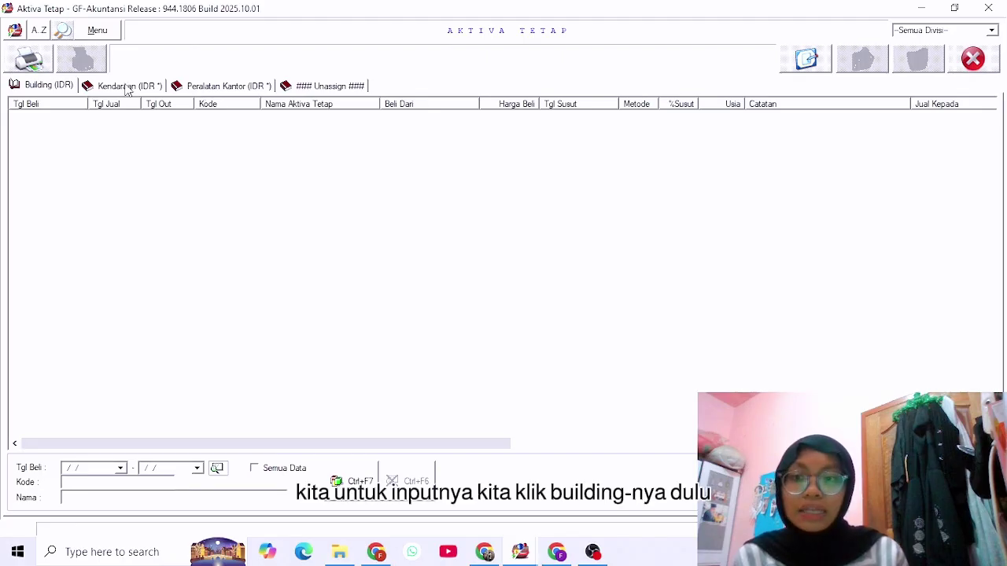
pyautogui.click(45, 86)
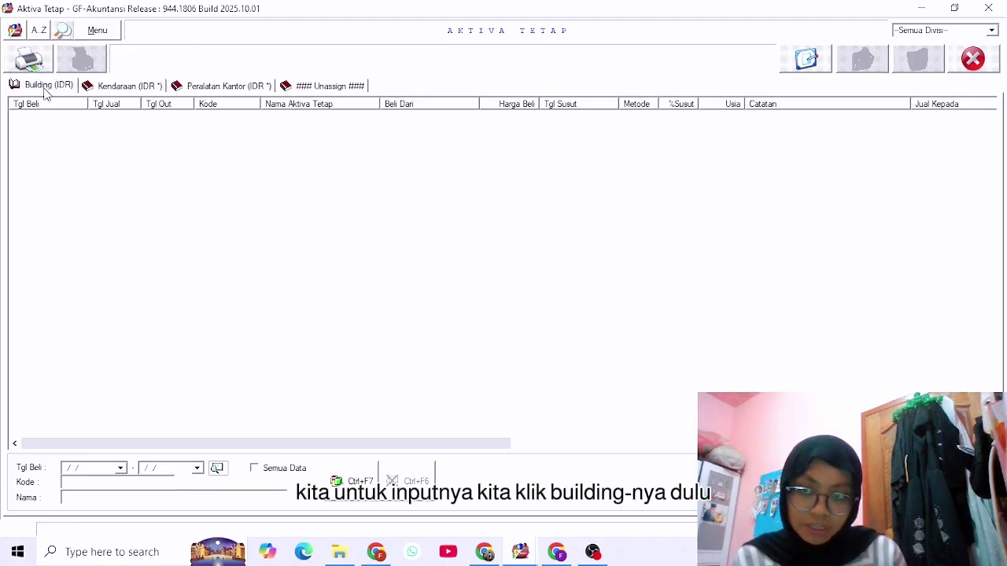
# Start a new asset dated 02/12/2025 with code TK01 and name 'Toko'.
pyautogui.click(805, 68)
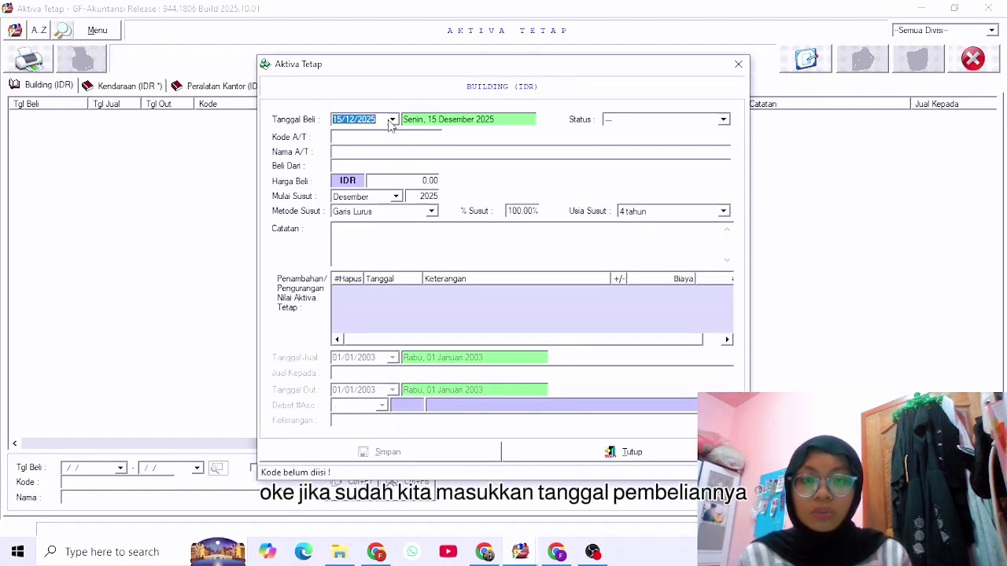
pyautogui.press('Tab')
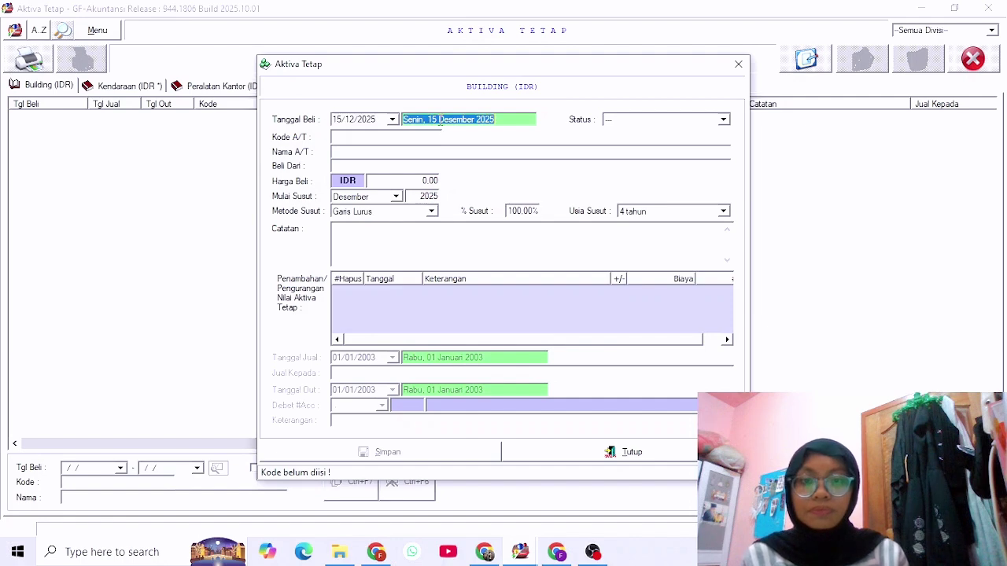
pyautogui.click(369, 115)
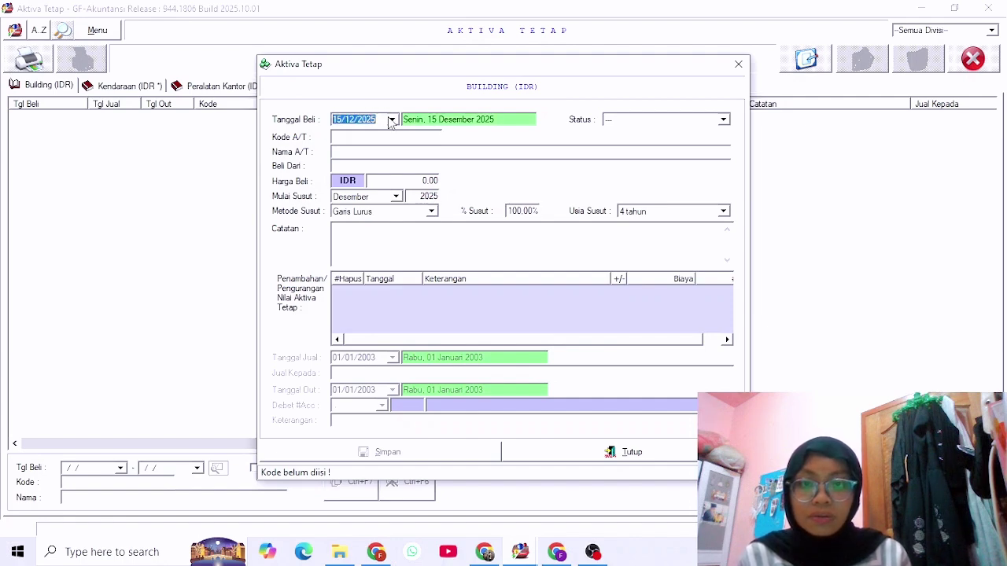
pyautogui.click(391, 120)
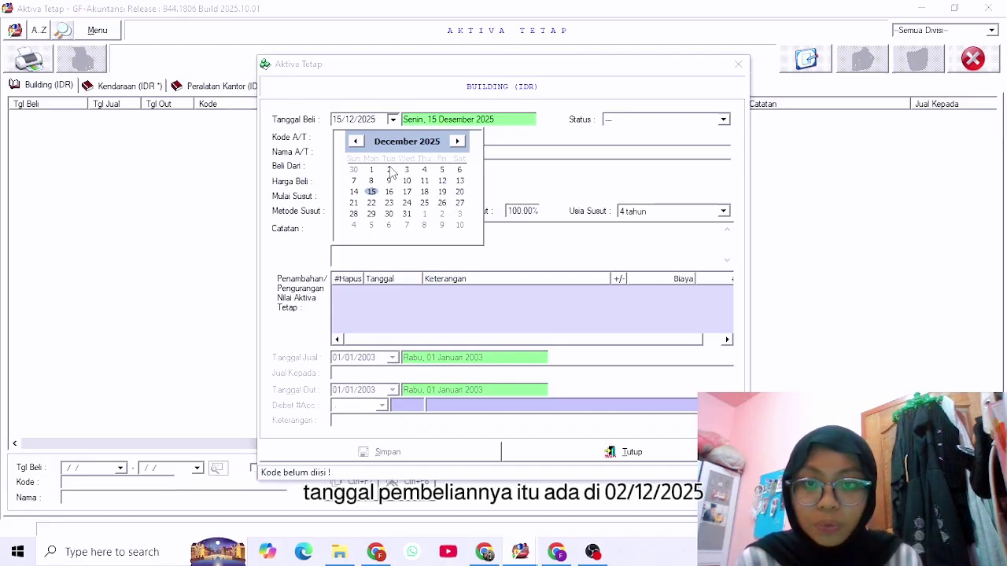
pyautogui.click(389, 169)
pyautogui.click(372, 138)
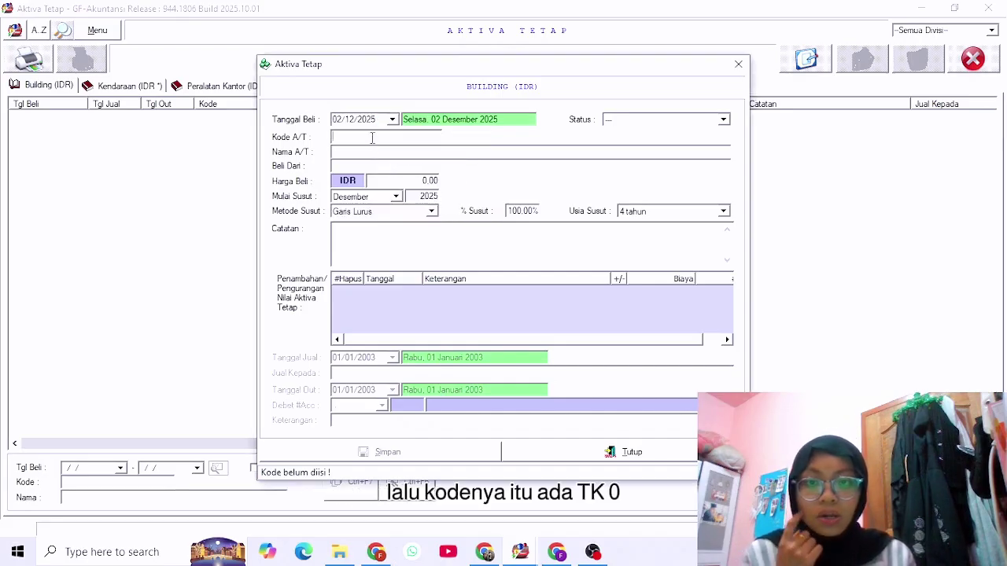
pyautogui.write('TK')
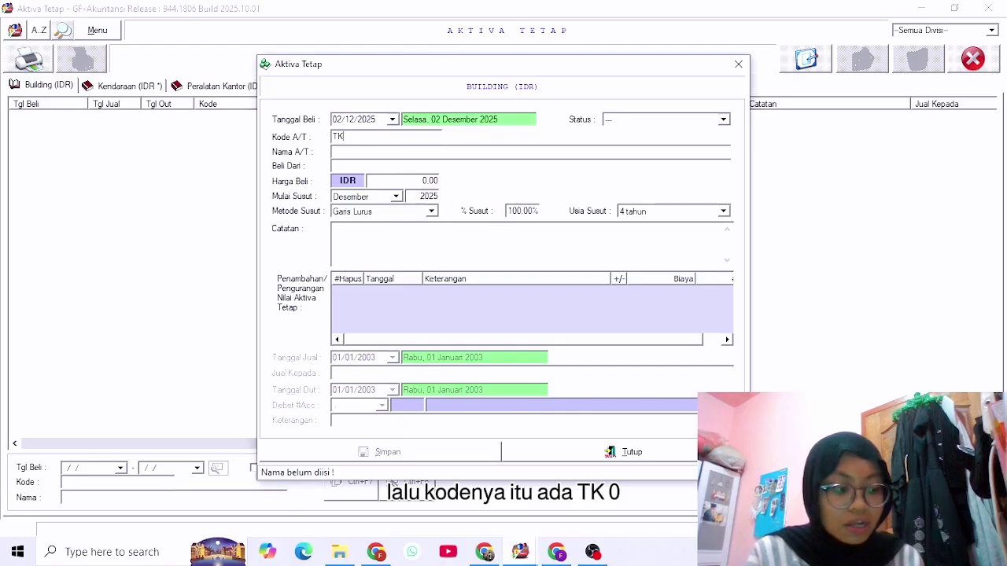
pyautogui.write('0')
pyautogui.press('BackSpace')
pyautogui.write('0')
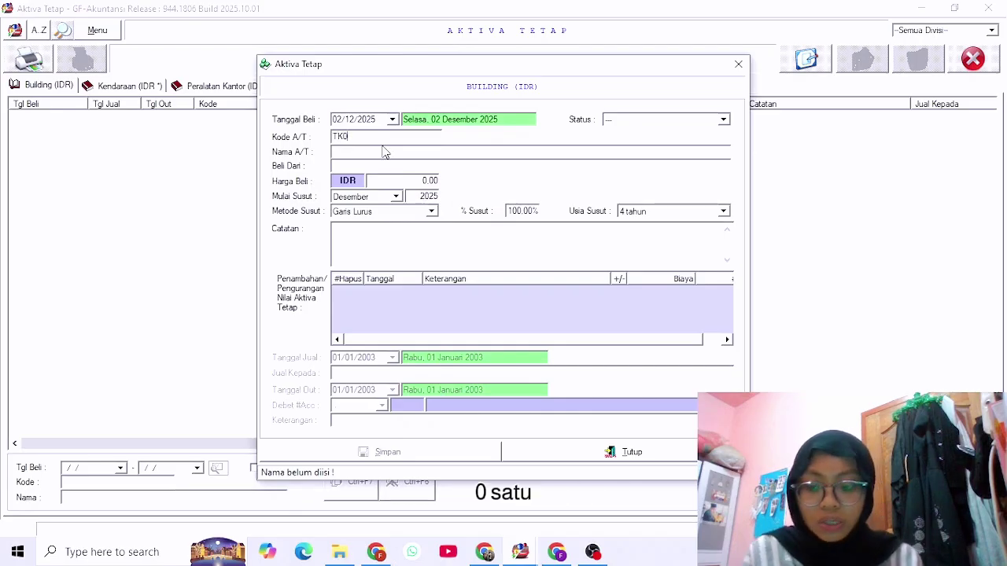
pyautogui.write('1')
pyautogui.click(367, 154)
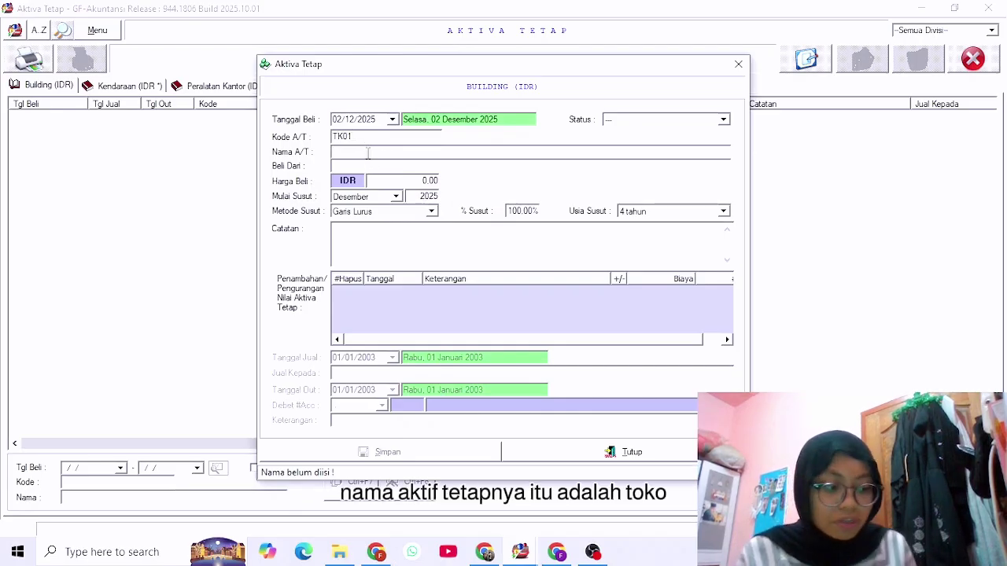
pyautogui.write('Toko')
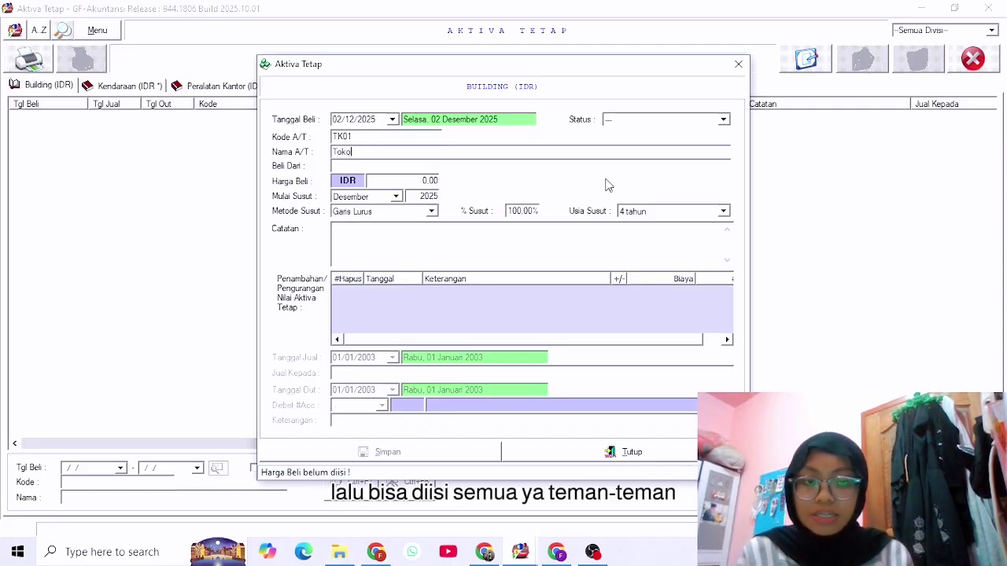
# Set purchase price 100.000.000 and a 10-year useful life, then save the asset.
pyautogui.click(723, 121)
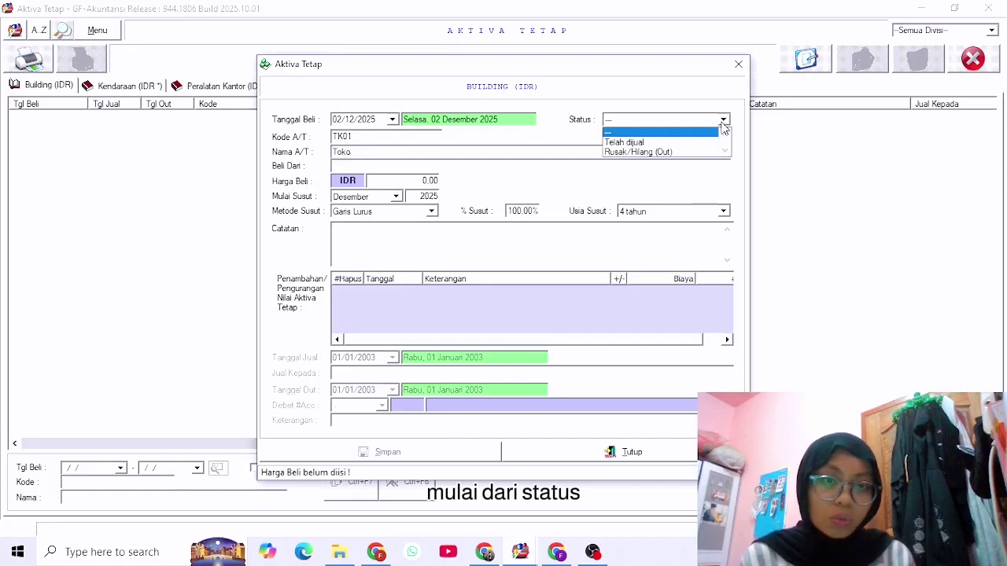
pyautogui.click(724, 120)
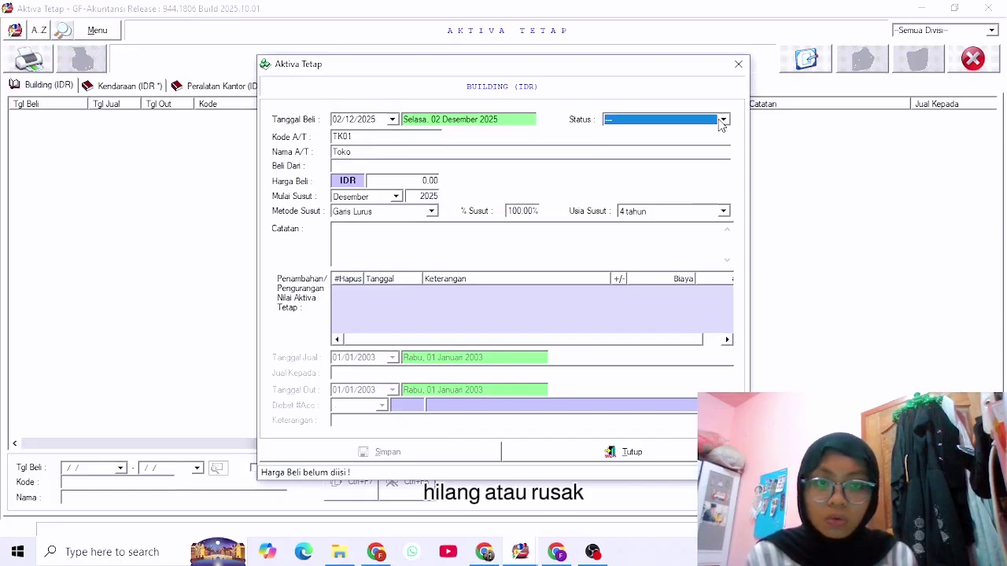
pyautogui.doubleClick(428, 182)
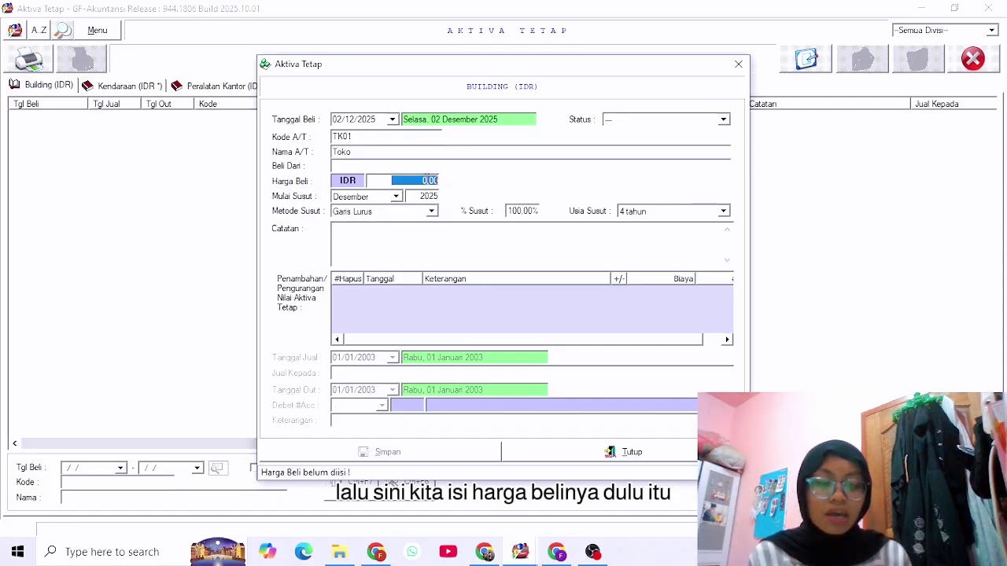
pyautogui.write('100.0')
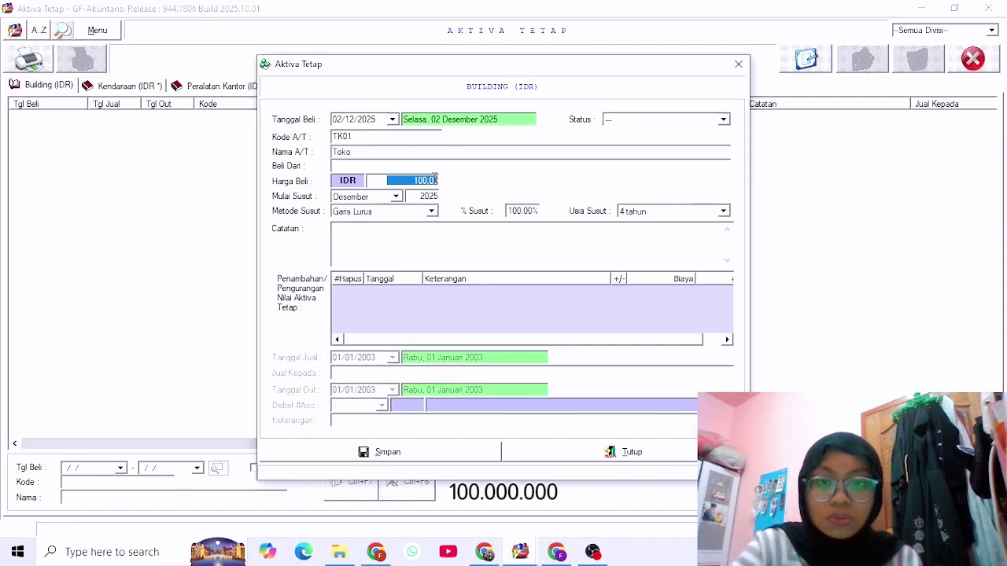
pyautogui.write('00.000')
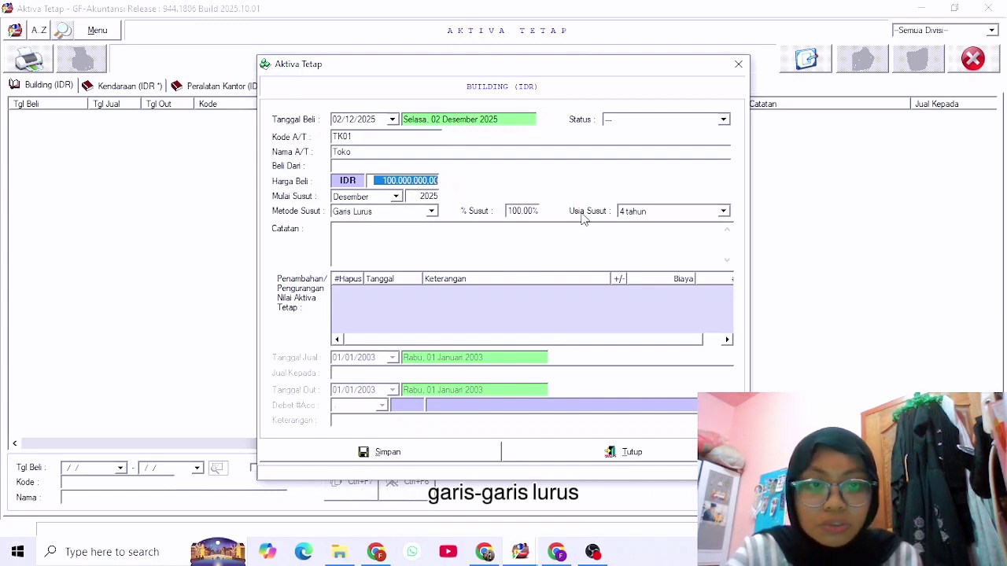
pyautogui.click(723, 212)
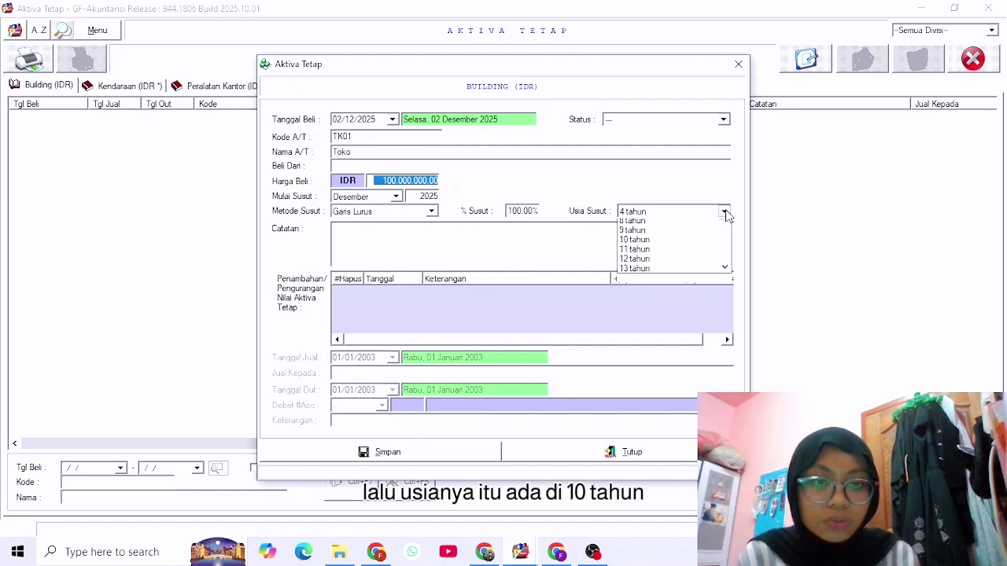
pyautogui.click(675, 281)
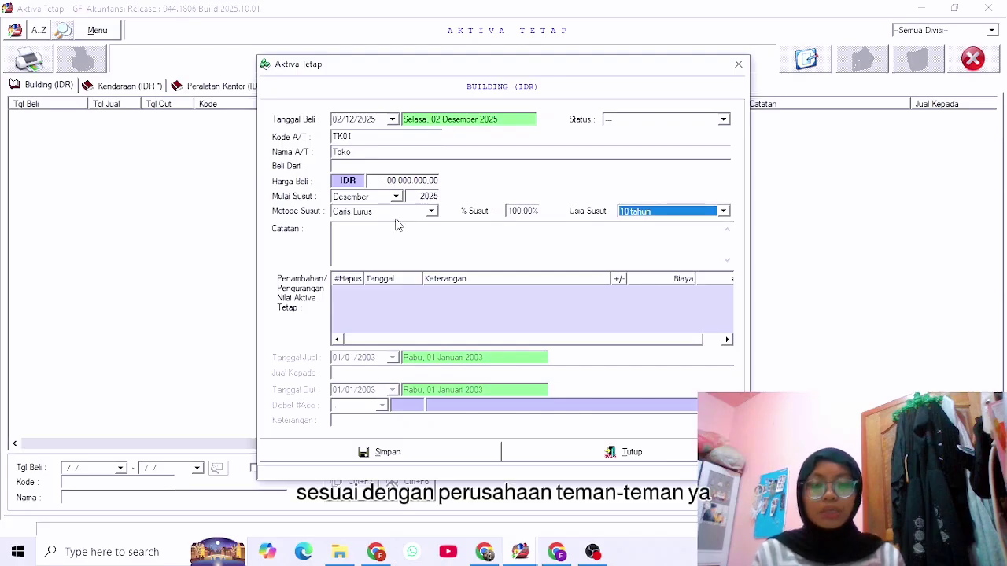
pyautogui.click(387, 453)
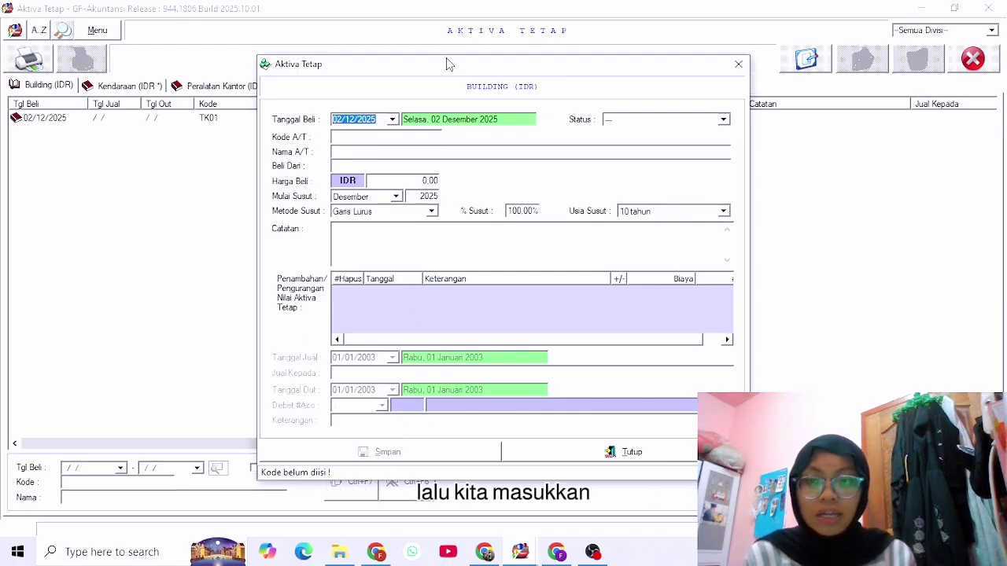
pyautogui.click(739, 65)
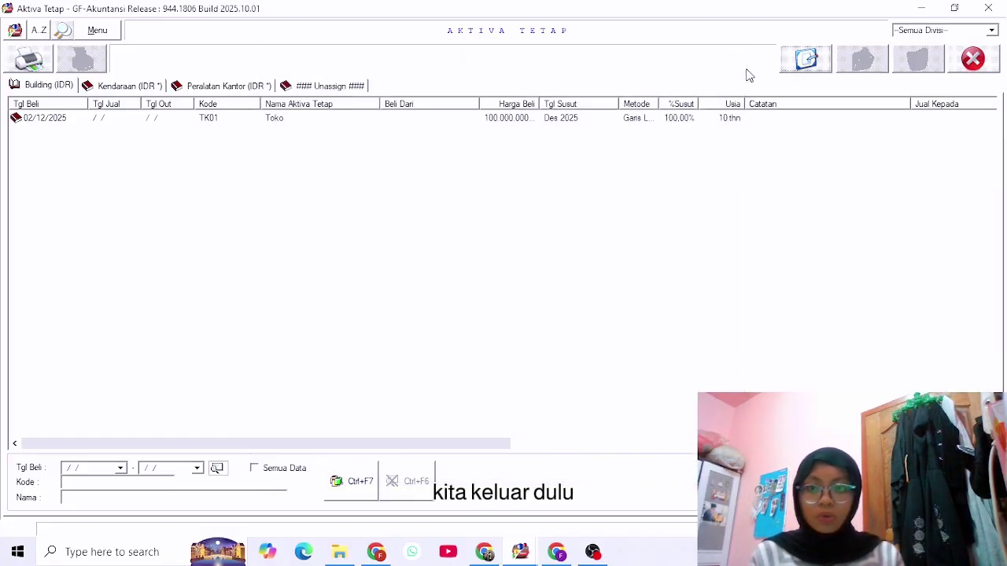
# Start a Peralatan Kantor asset dated 03/12/2025 with code TV01 and name 'Televisi'.
pyautogui.click(204, 87)
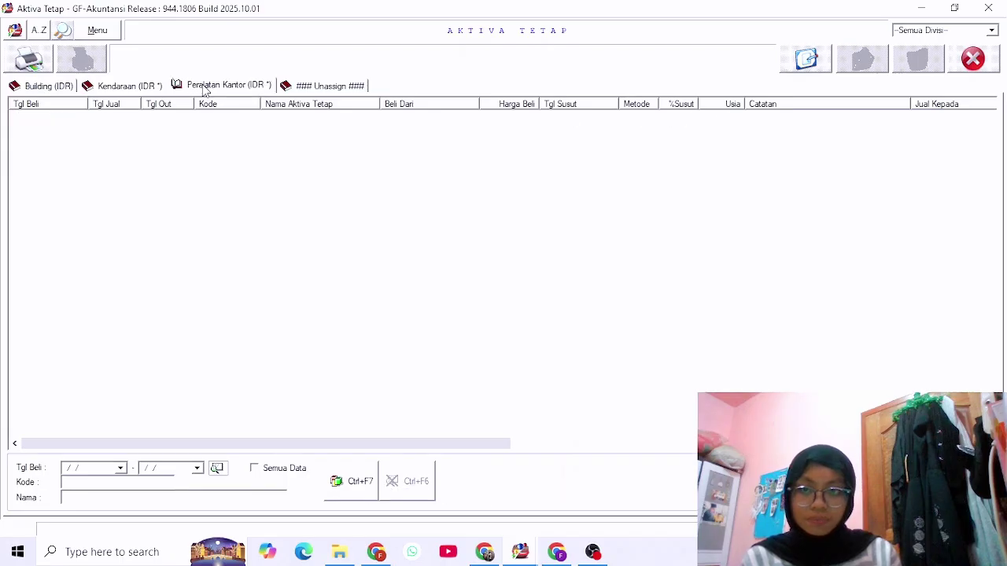
pyautogui.click(810, 63)
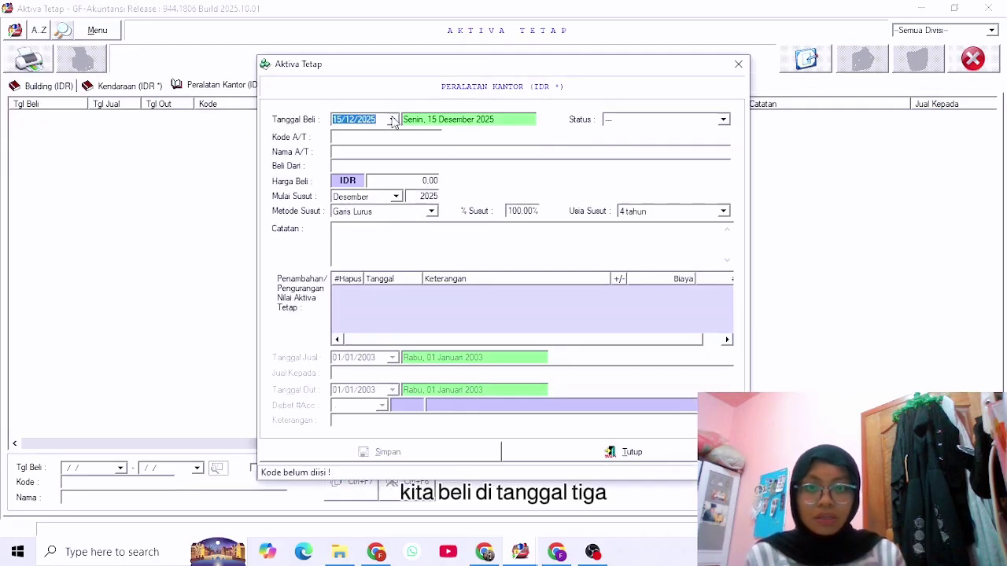
pyautogui.click(391, 119)
pyautogui.click(406, 170)
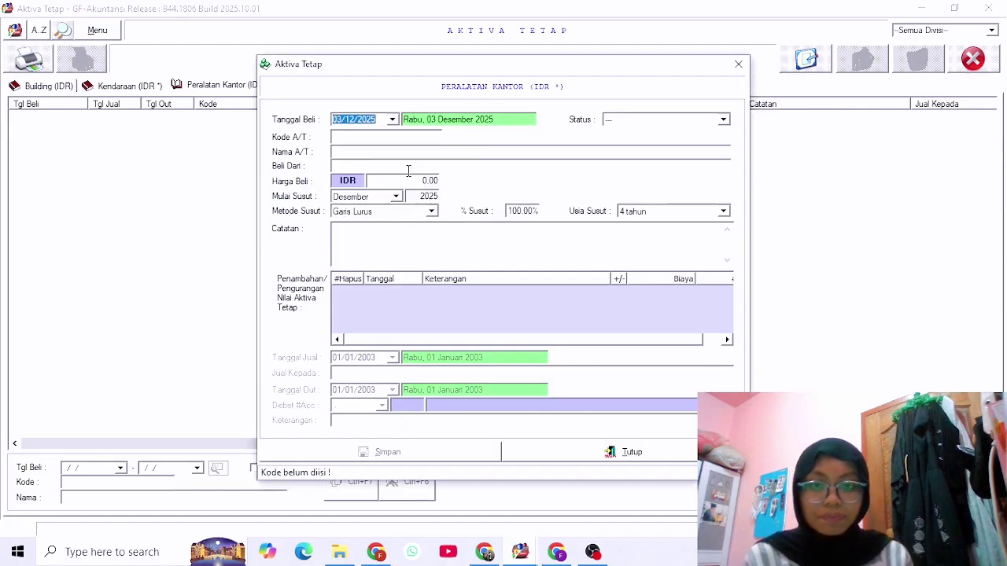
pyautogui.click(364, 138)
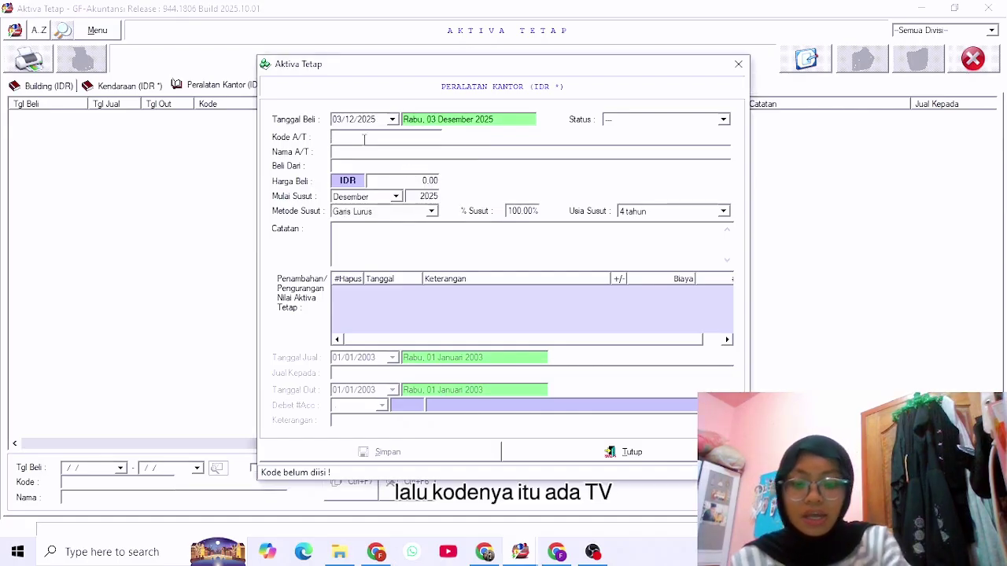
pyautogui.write('TV01')
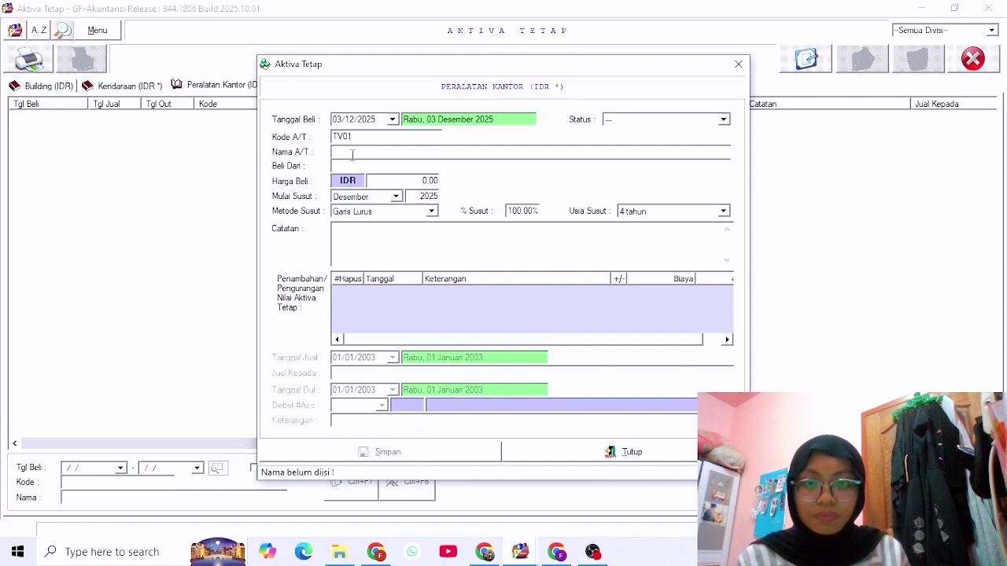
pyautogui.write('Tele')
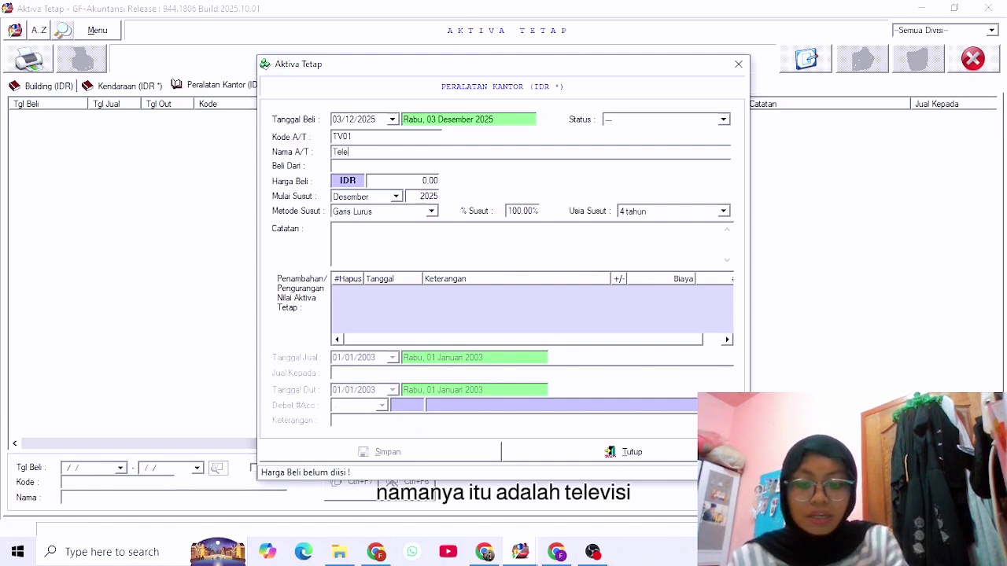
pyautogui.write('visi')
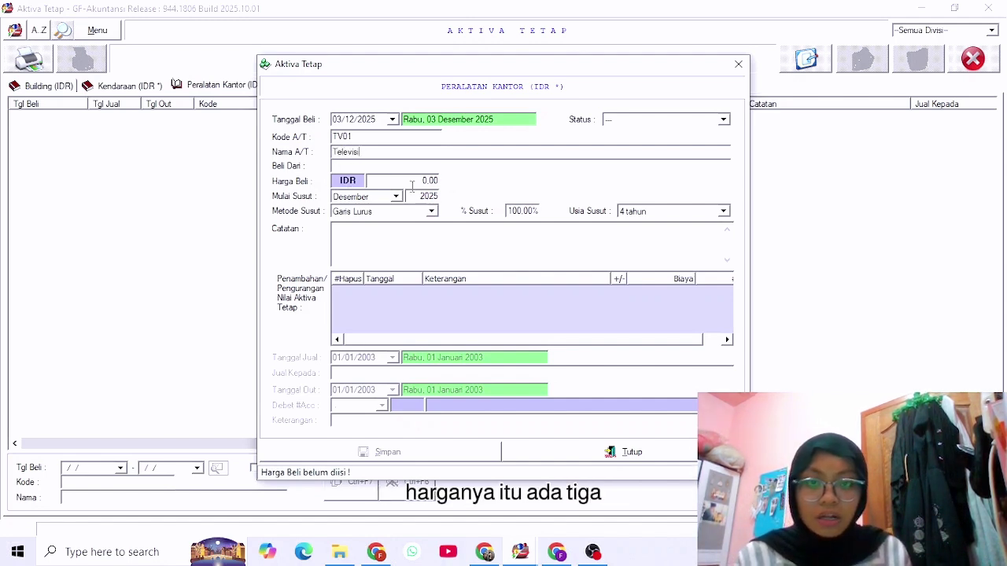
# Enter price 3.000.000 and a 4-year depreciation life, then save the asset.
pyautogui.click(411, 181)
pyautogui.write('3.000.000,00')
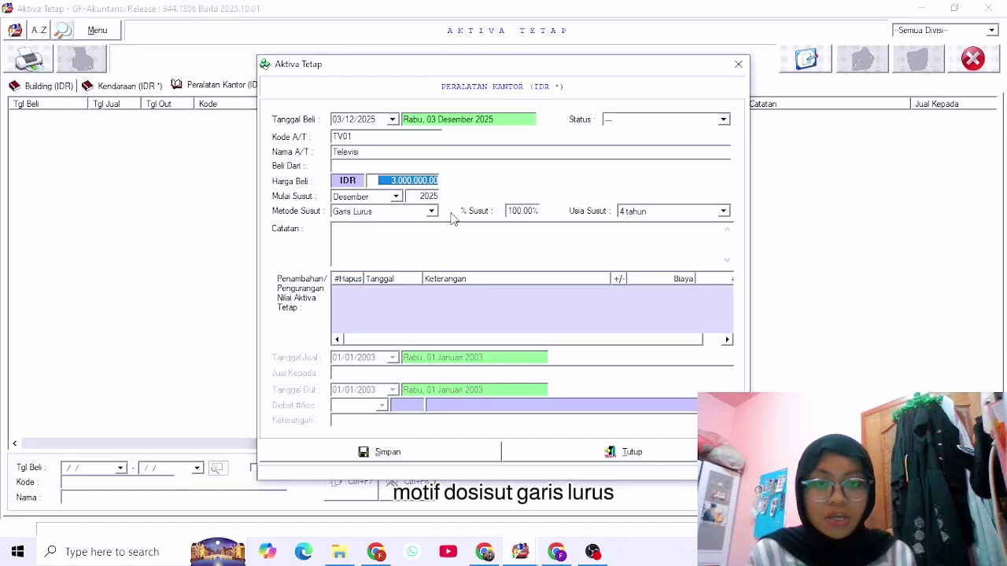
pyautogui.click(678, 211)
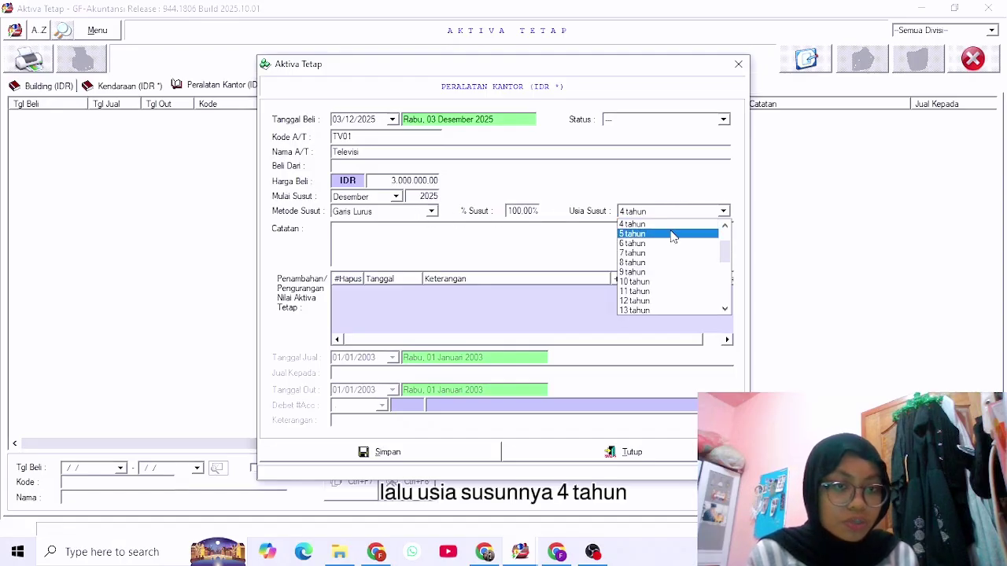
pyautogui.click(670, 226)
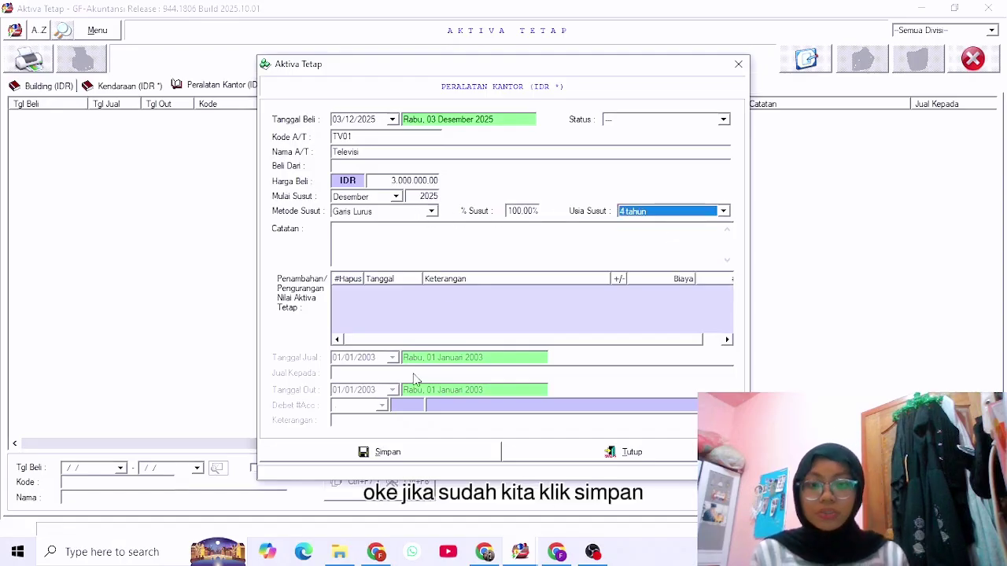
pyautogui.click(437, 453)
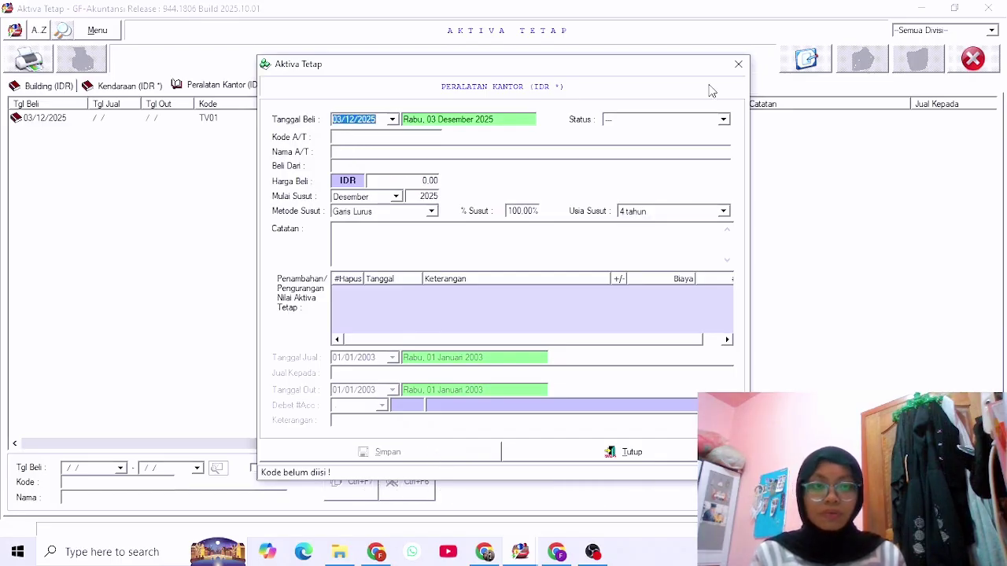
pyautogui.click(738, 65)
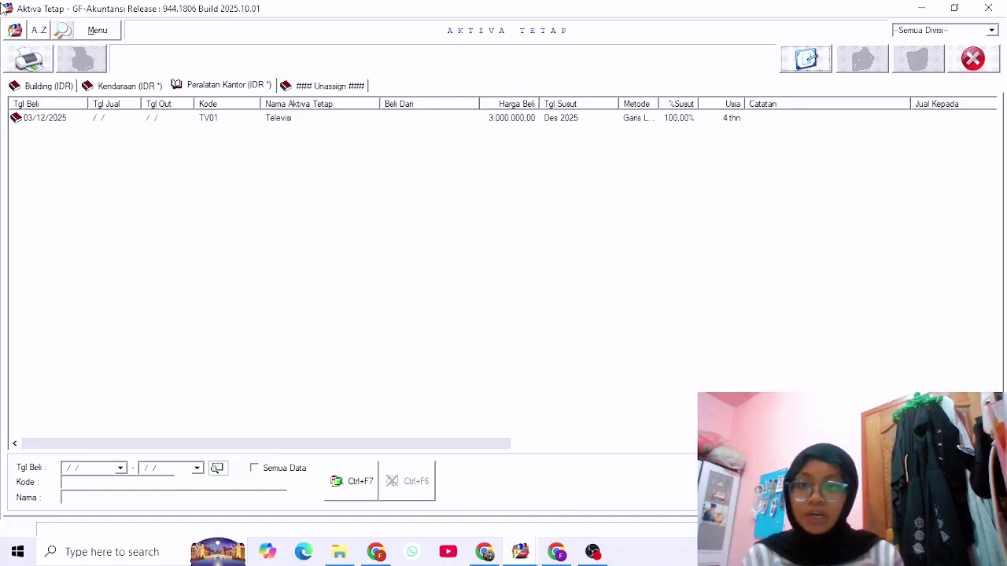
# Check the Building, Kendaraan and Peralatan Kantor asset lists.
pyautogui.click(60, 85)
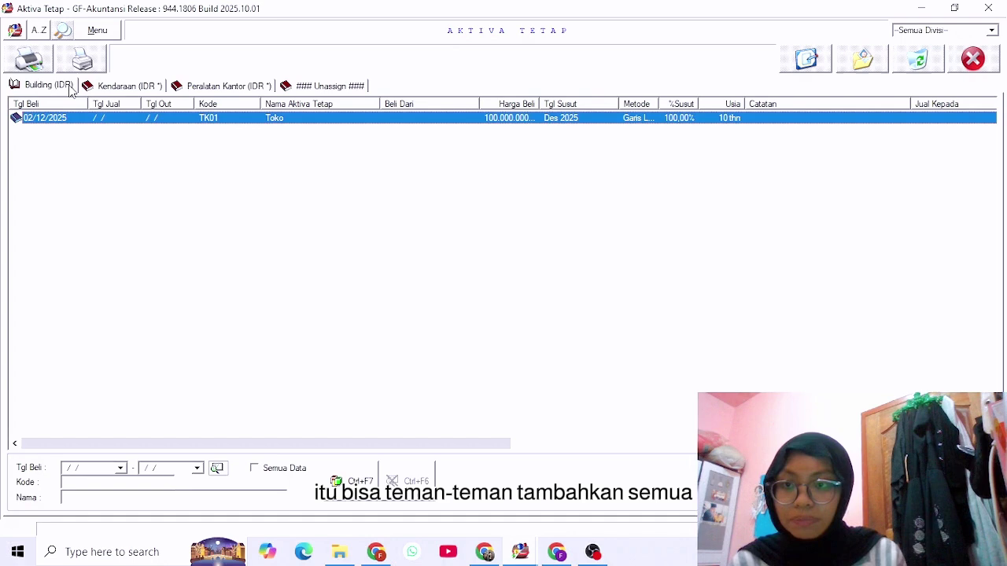
pyautogui.click(117, 88)
pyautogui.click(210, 89)
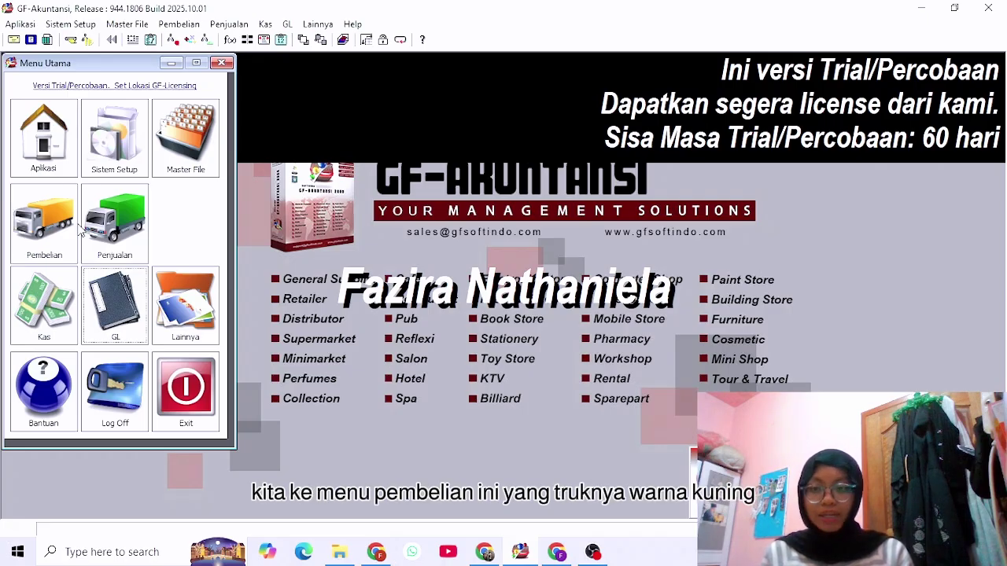
# Start a new purchase from vendor PT Indo berkah with number 001.
pyautogui.click(52, 214)
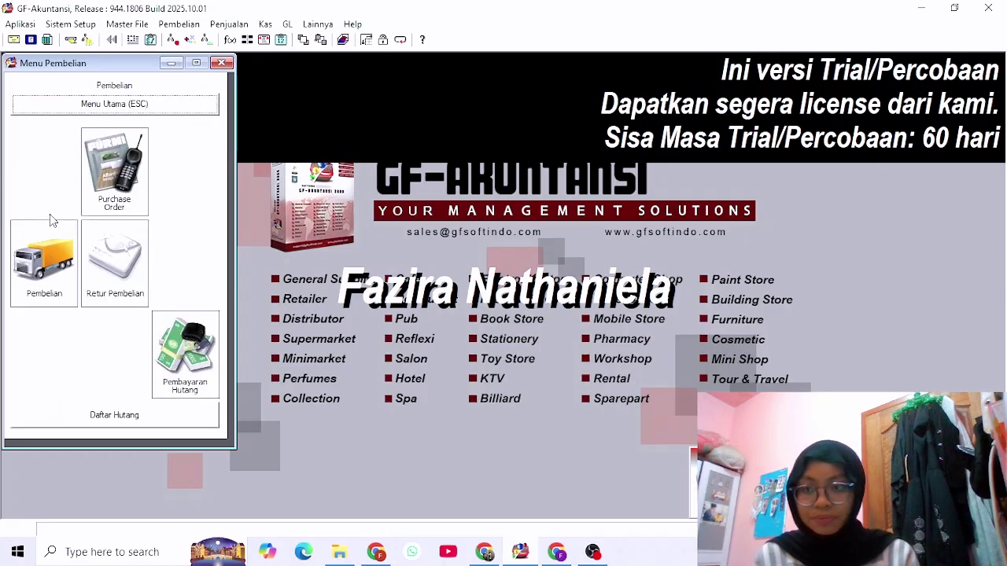
pyautogui.click(57, 288)
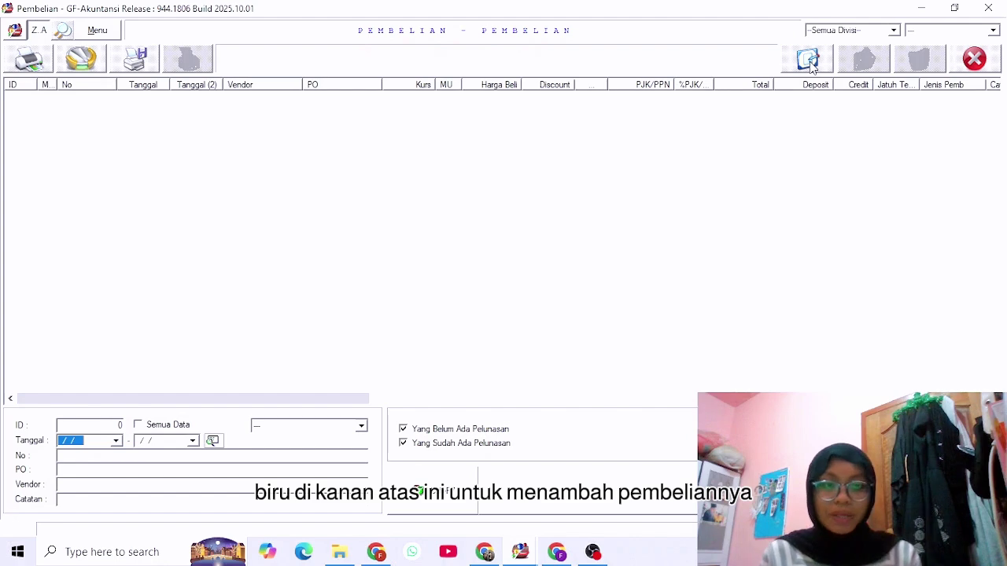
pyautogui.click(810, 63)
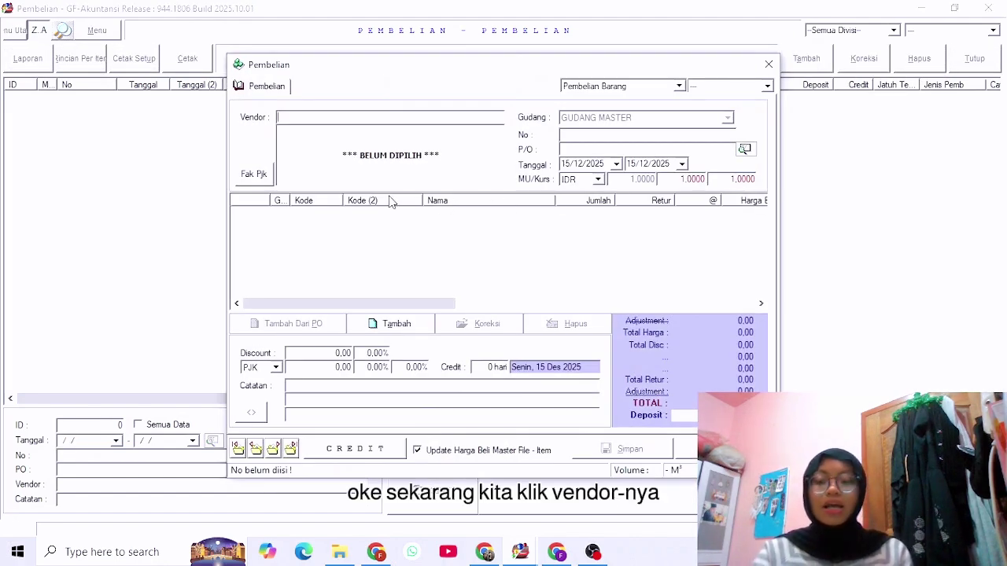
pyautogui.write('PT')
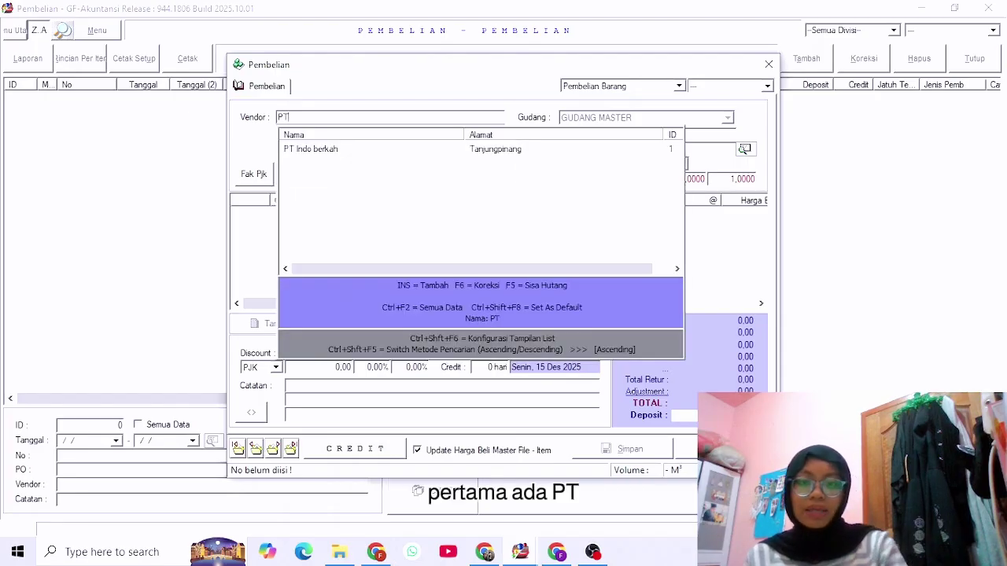
pyautogui.press('Down')
pyautogui.press('Return')
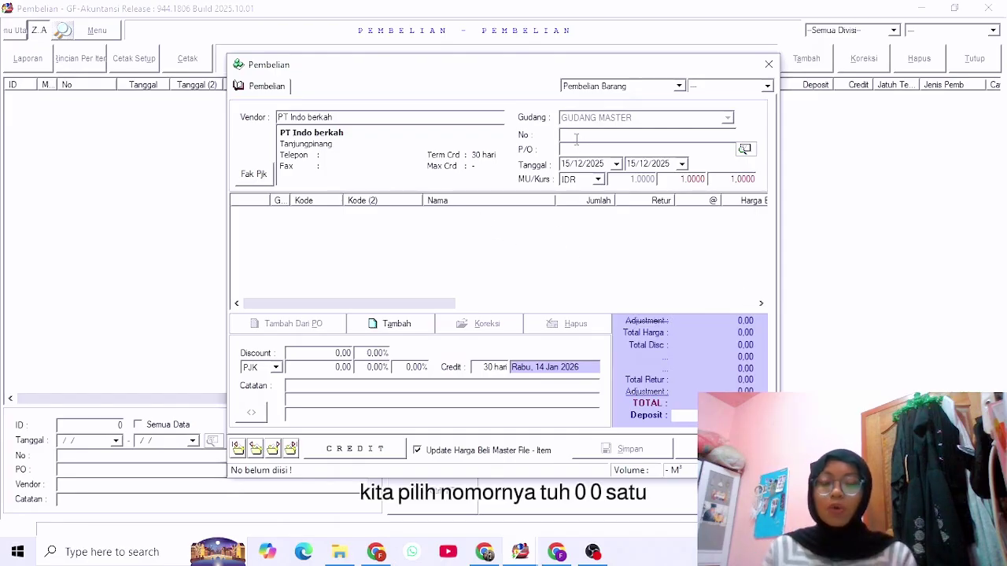
pyautogui.write('001')
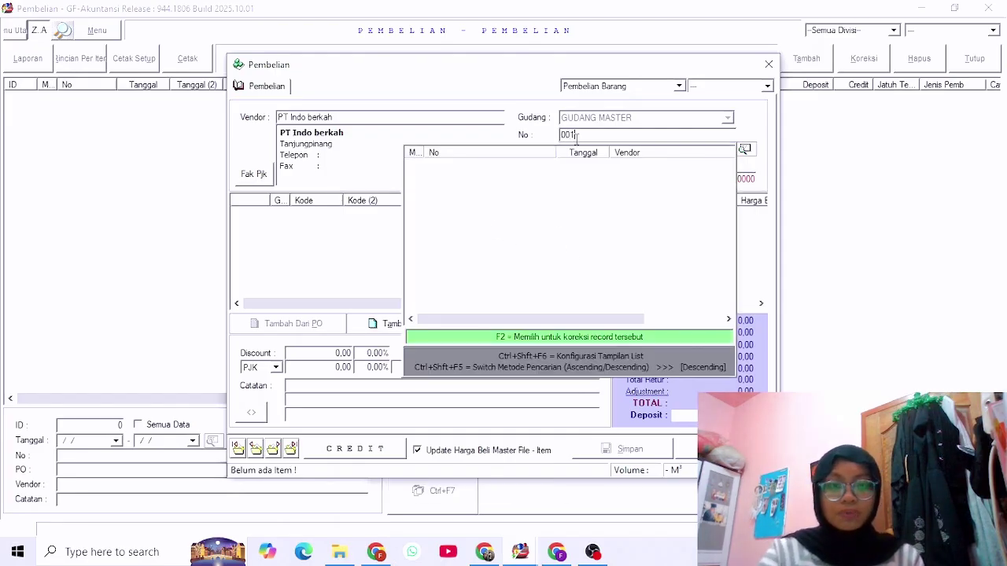
pyautogui.press('Return')
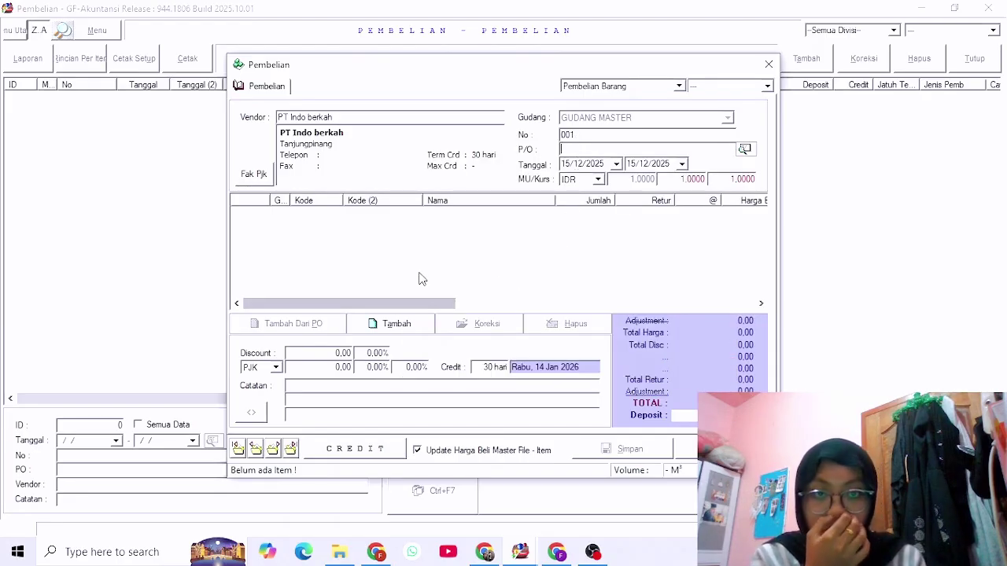
# Set both purchase dates to 05/12/2025.
pyautogui.click(617, 164)
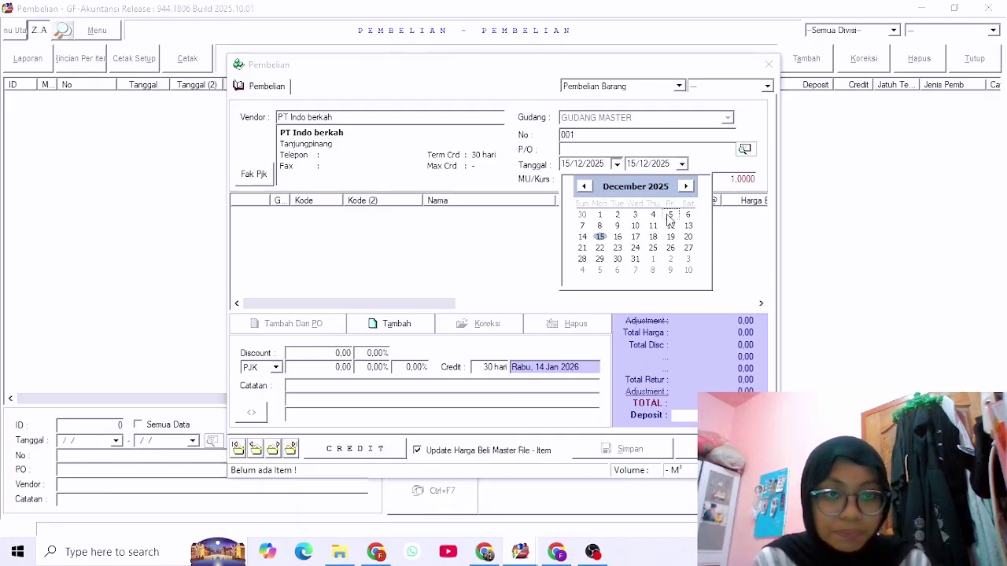
pyautogui.click(671, 214)
pyautogui.click(682, 164)
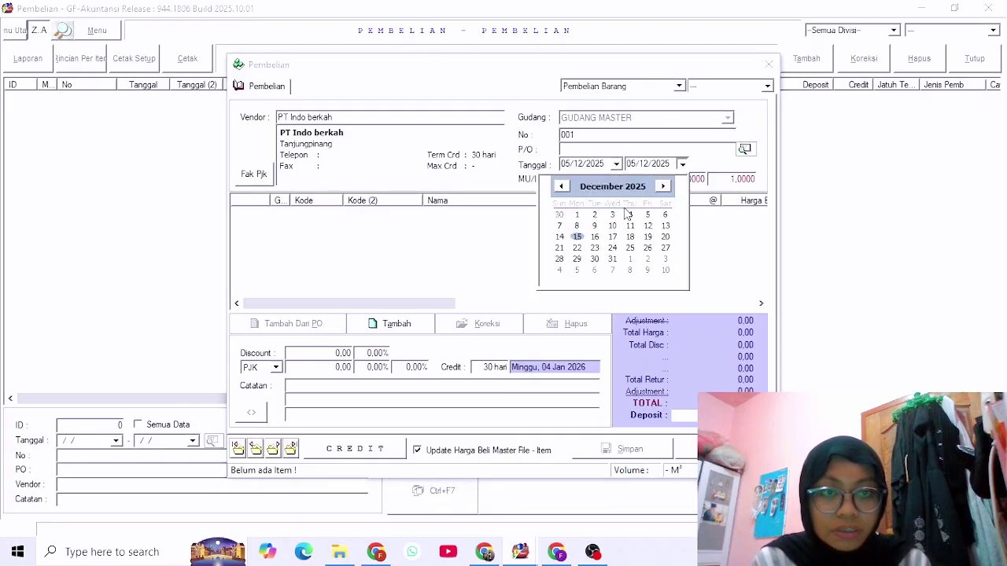
pyautogui.click(650, 216)
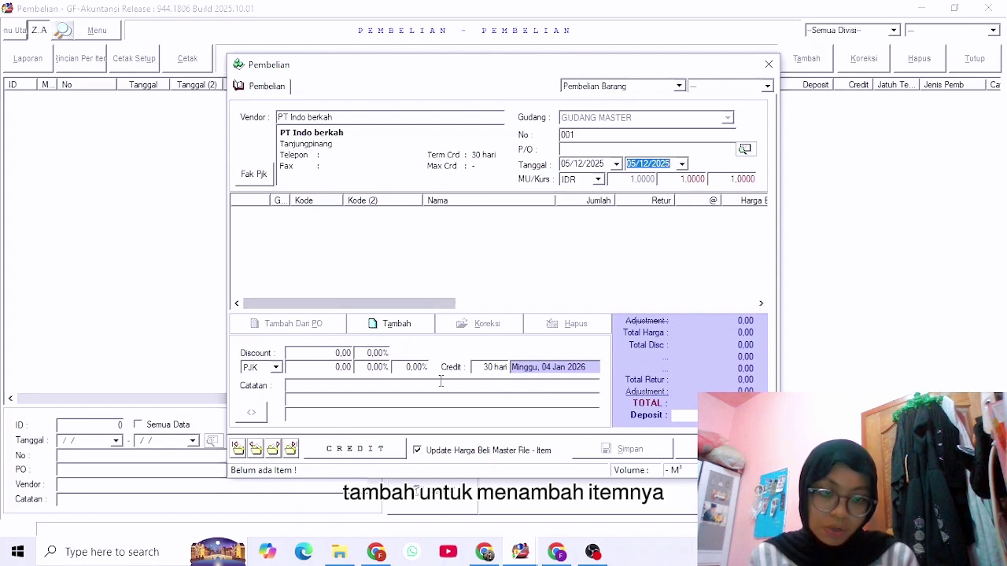
# Add item Kertas F4 with a quantity of 10 RIM.
pyautogui.click(409, 323)
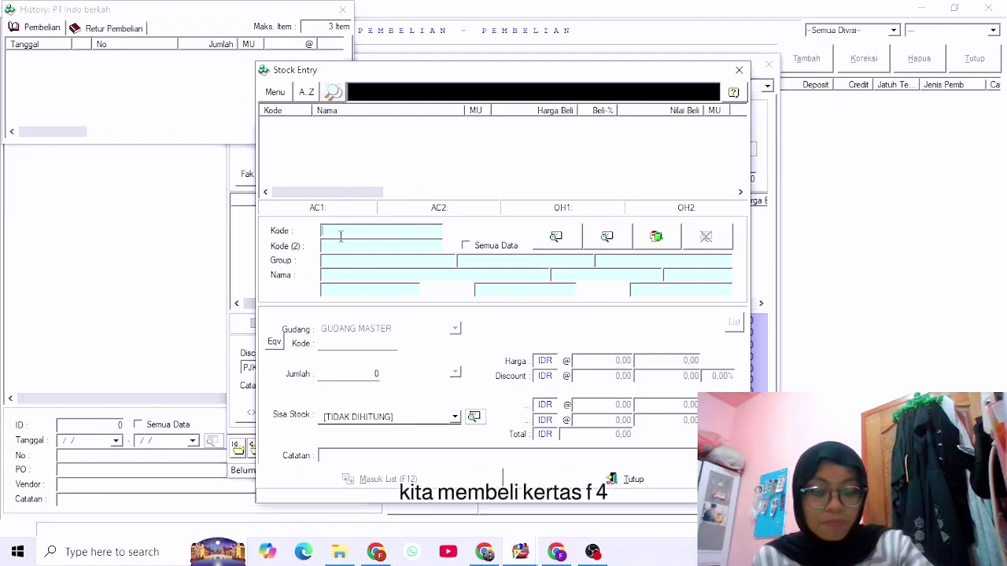
pyautogui.write('4')
pyautogui.press('Return')
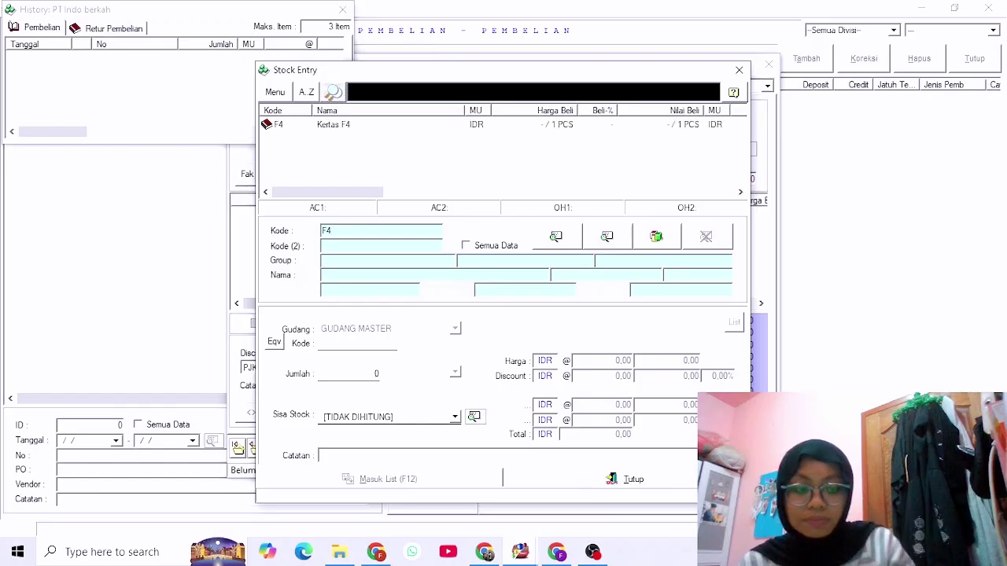
pyautogui.click(355, 128)
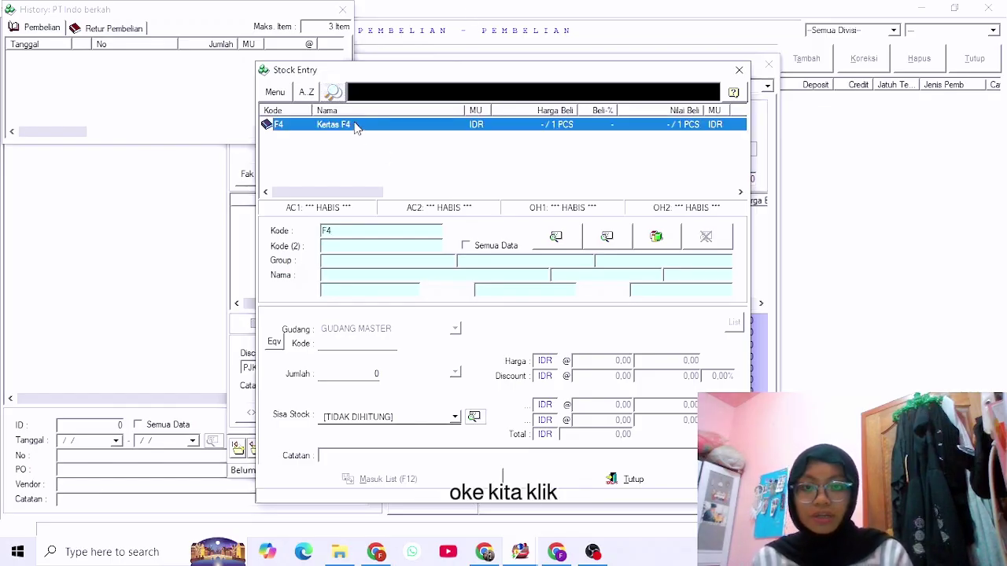
pyautogui.click(454, 417)
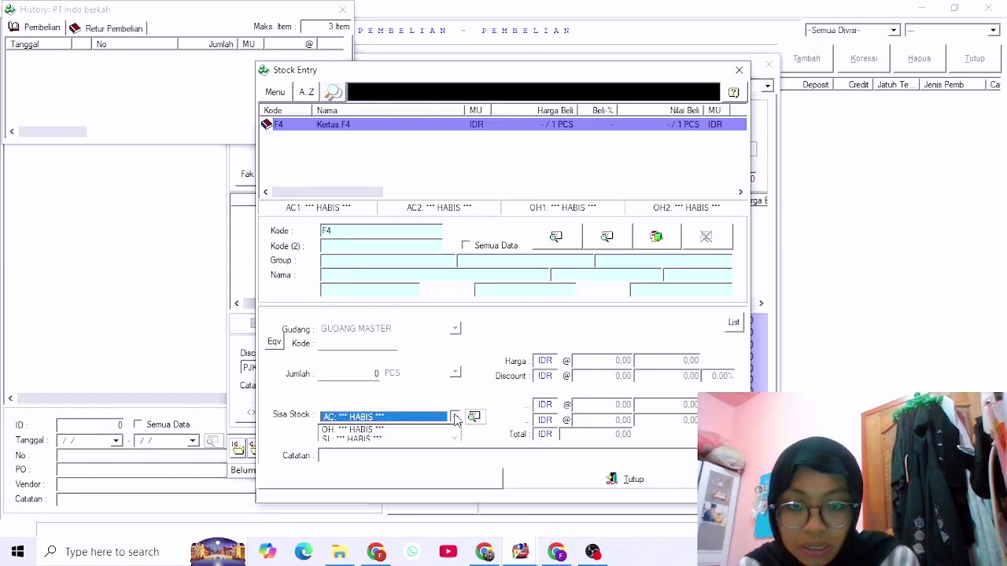
pyautogui.click(383, 376)
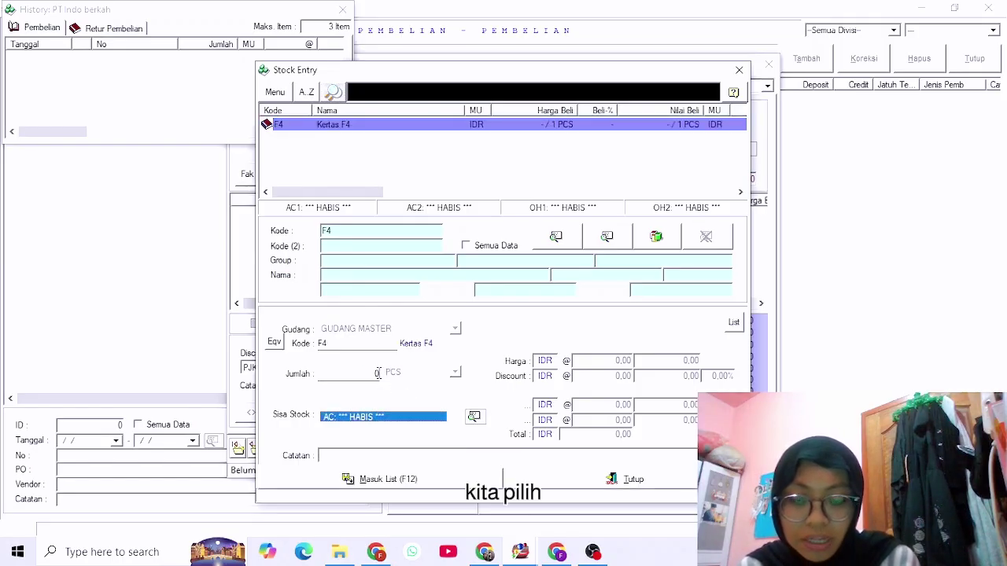
pyautogui.doubleClick(381, 378)
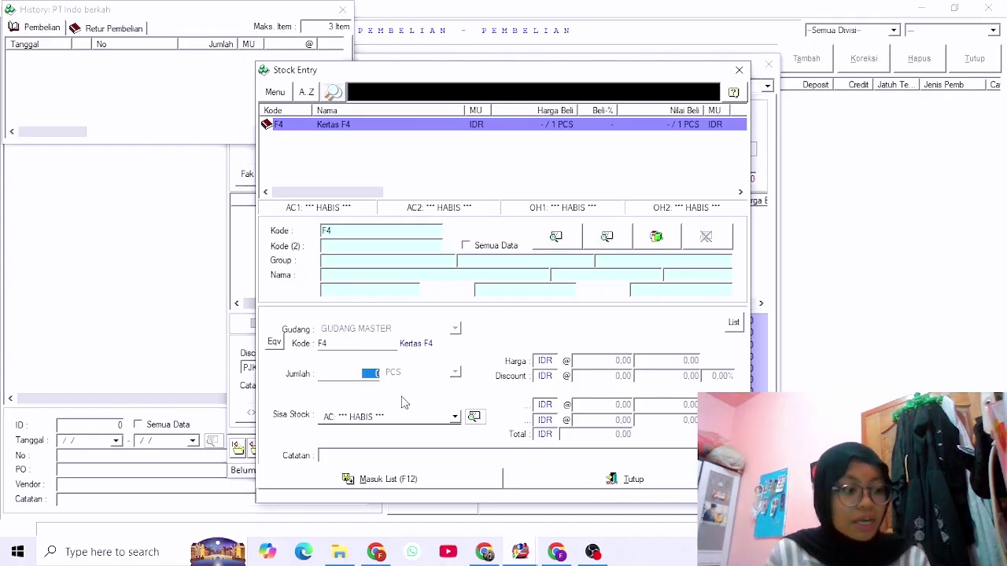
pyautogui.write('1')
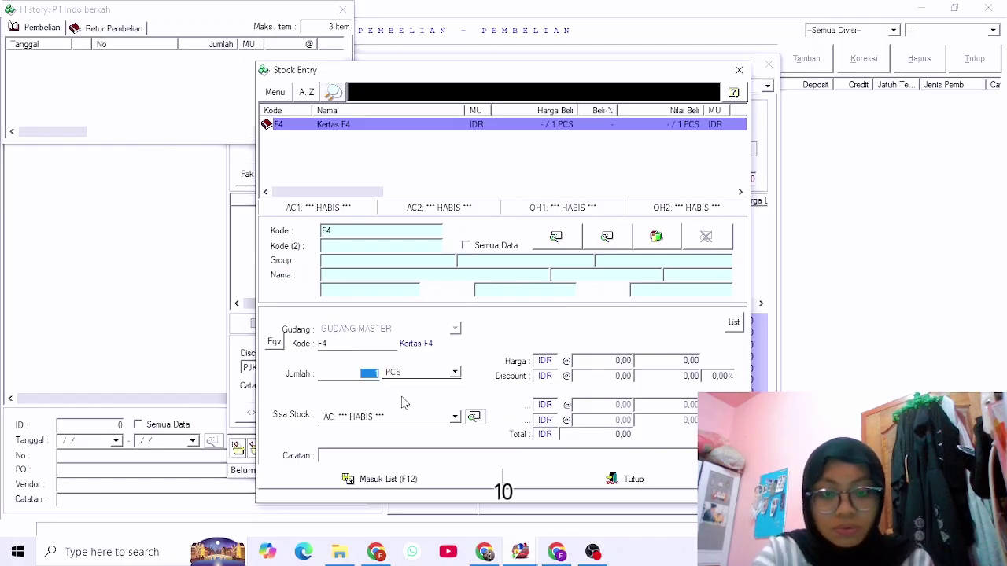
pyautogui.click(454, 373)
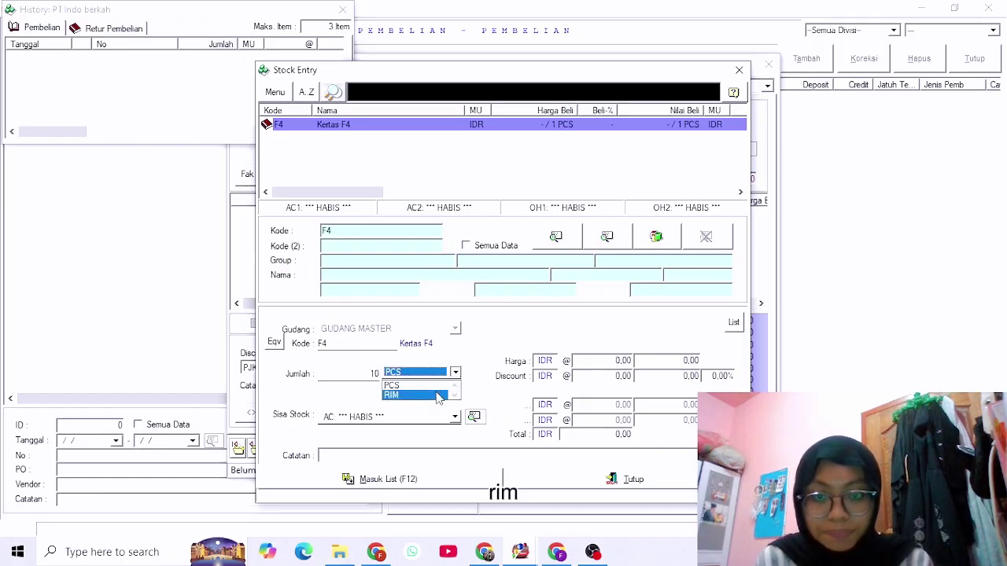
pyautogui.click(438, 395)
# Enter unit price 50.000 and add the Kertas F4 line to the purchase.
pyautogui.click(608, 361)
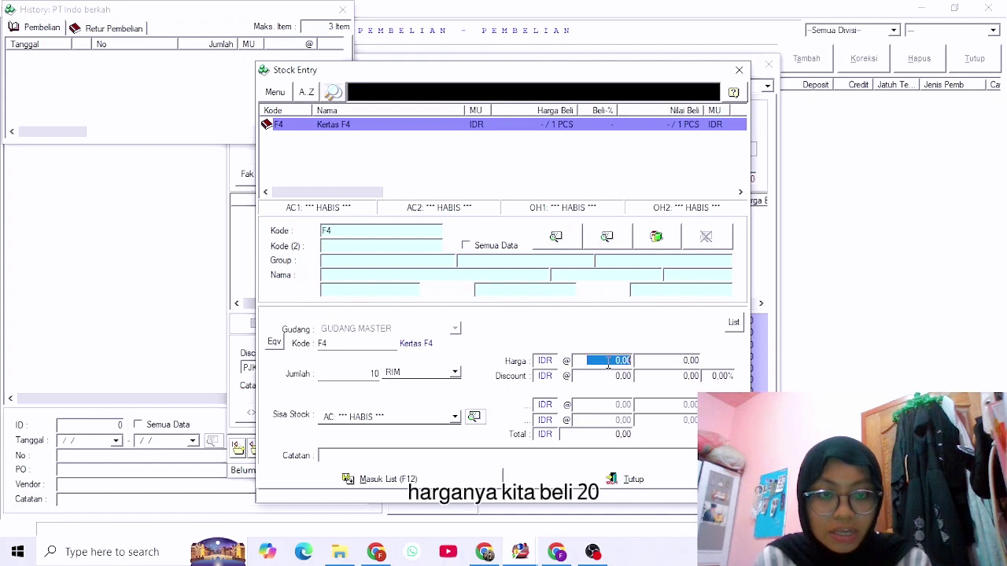
pyautogui.write('2,')
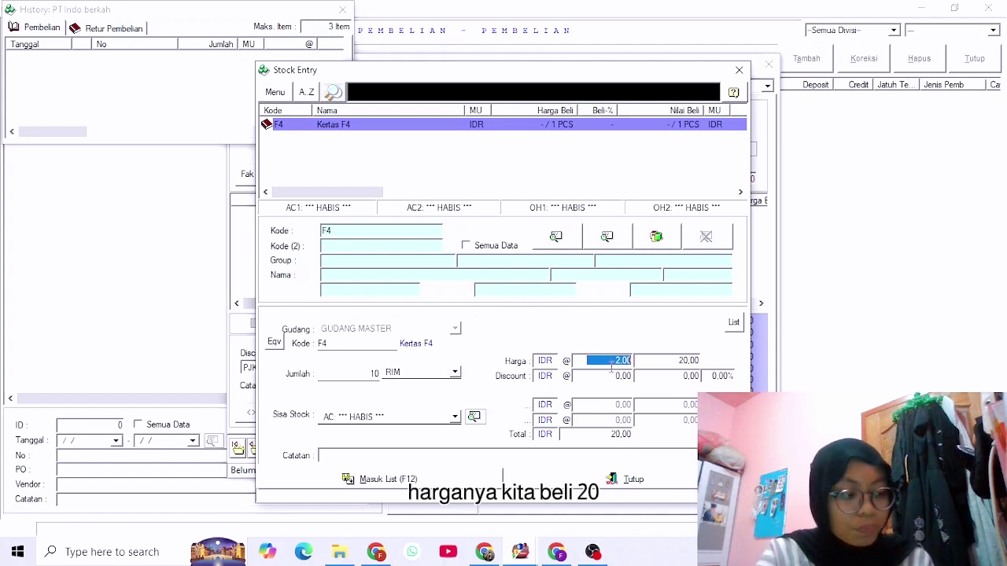
pyautogui.write('0')
pyautogui.press('BackSpace')
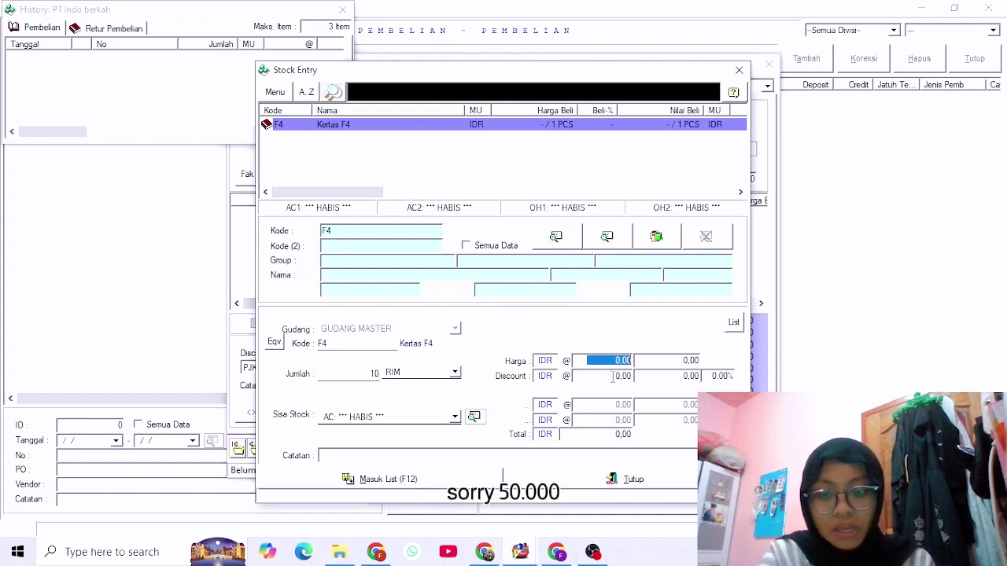
pyautogui.write('50.000')
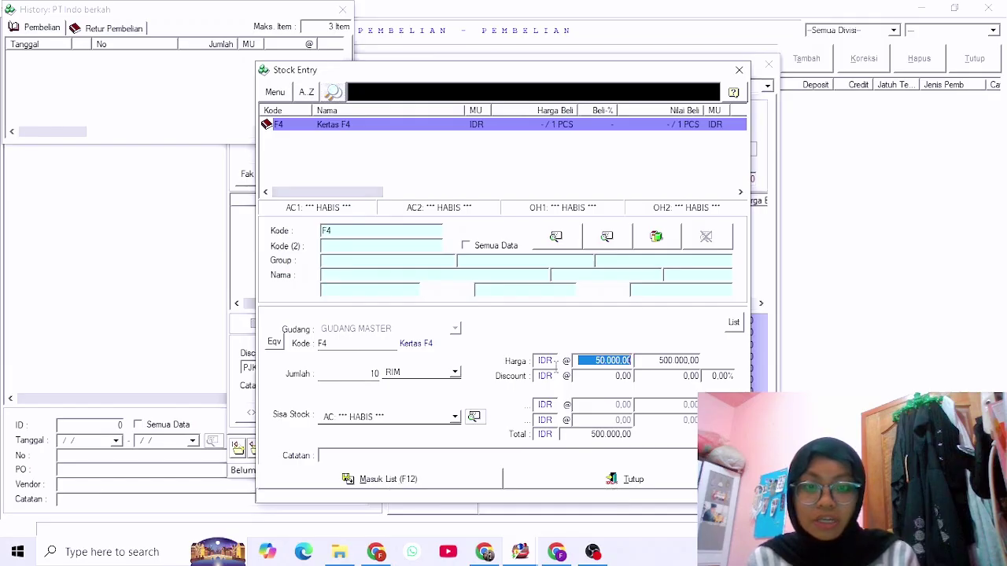
pyautogui.click(465, 483)
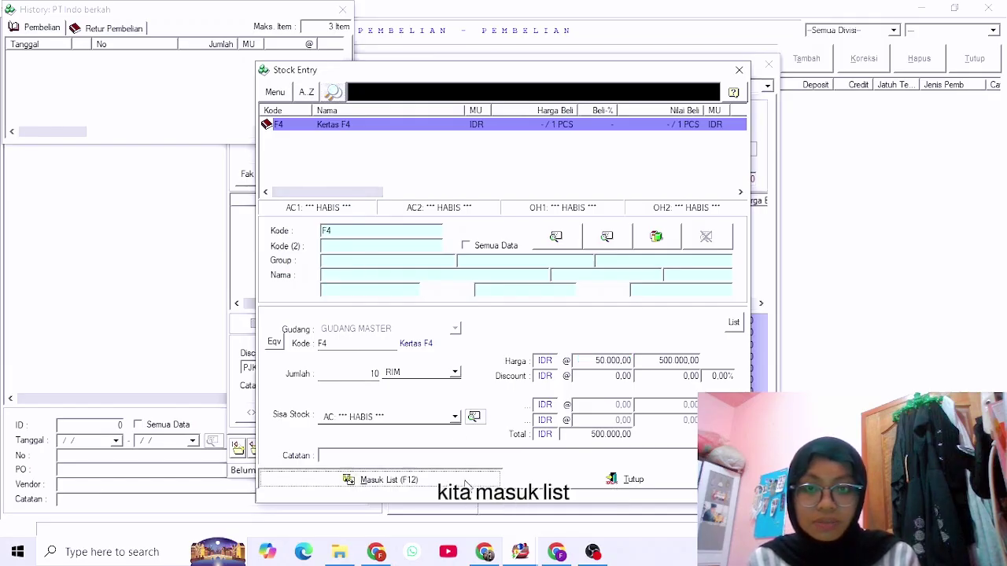
pyautogui.click(591, 476)
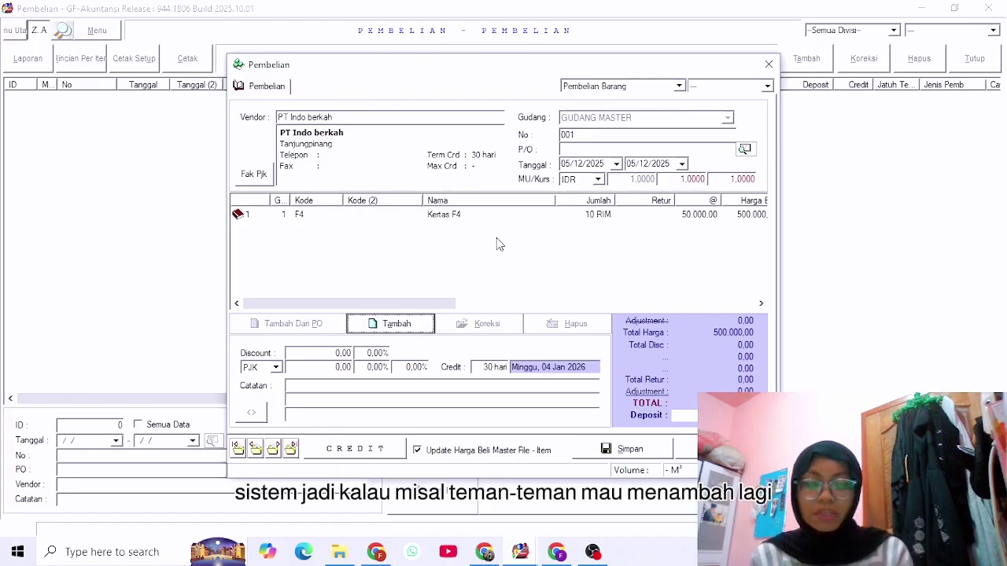
# Try a stock code search for 'ST', then close Stock Entry without adding items.
pyautogui.click(415, 325)
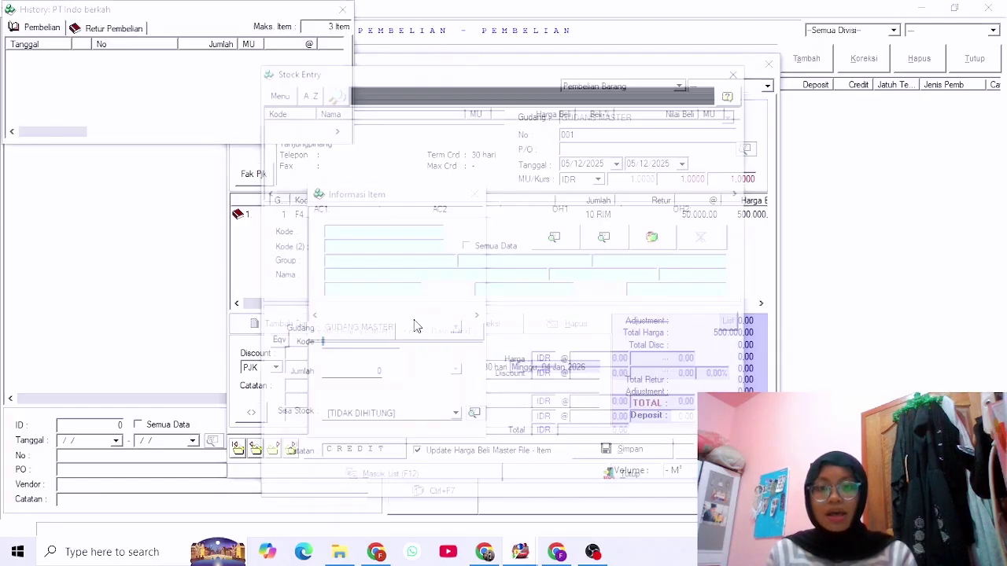
pyautogui.click(364, 229)
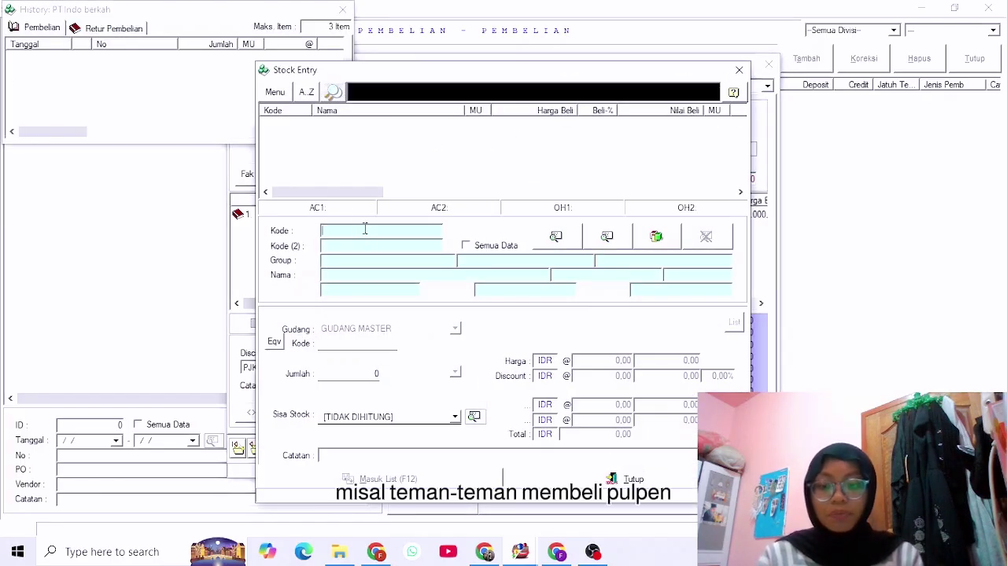
pyautogui.write('ST')
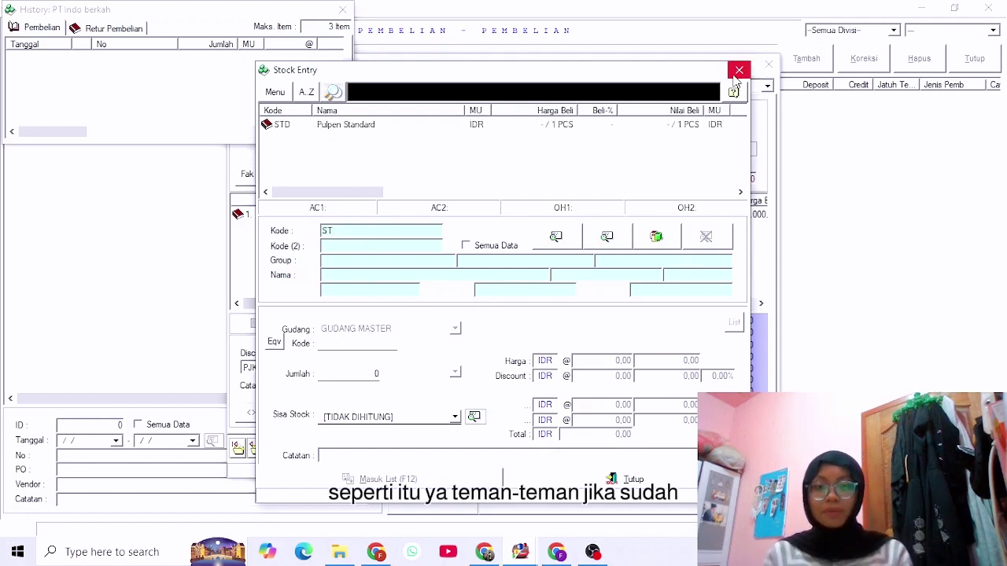
pyautogui.click(738, 71)
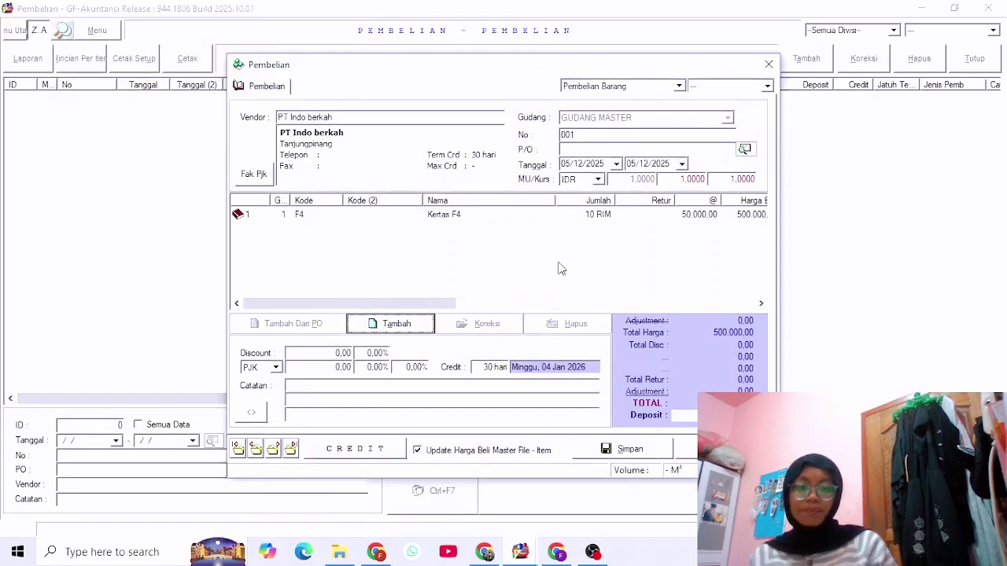
# Save purchase 001, preview its printed receipt, then close the purchase form.
pyautogui.click(639, 456)
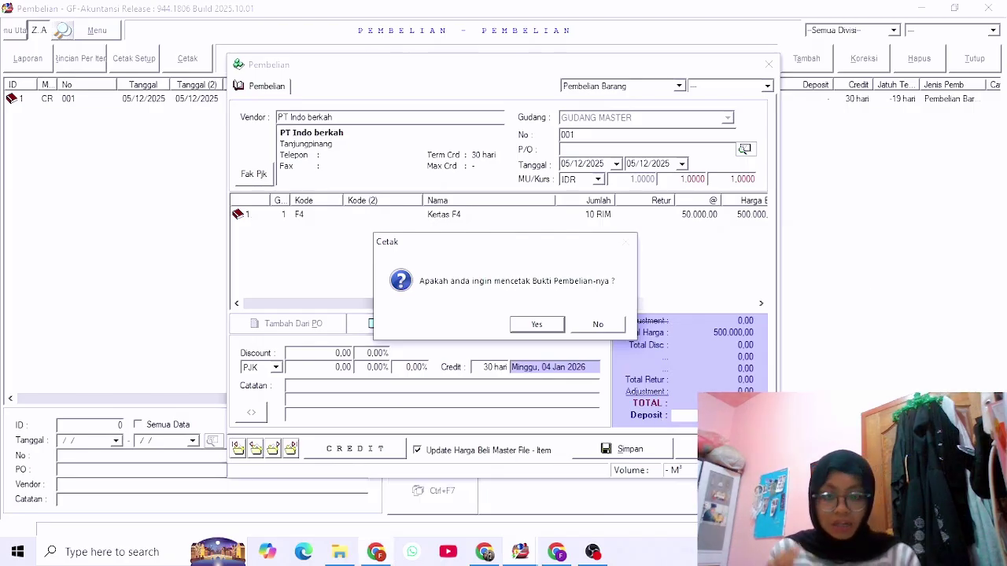
pyautogui.click(537, 326)
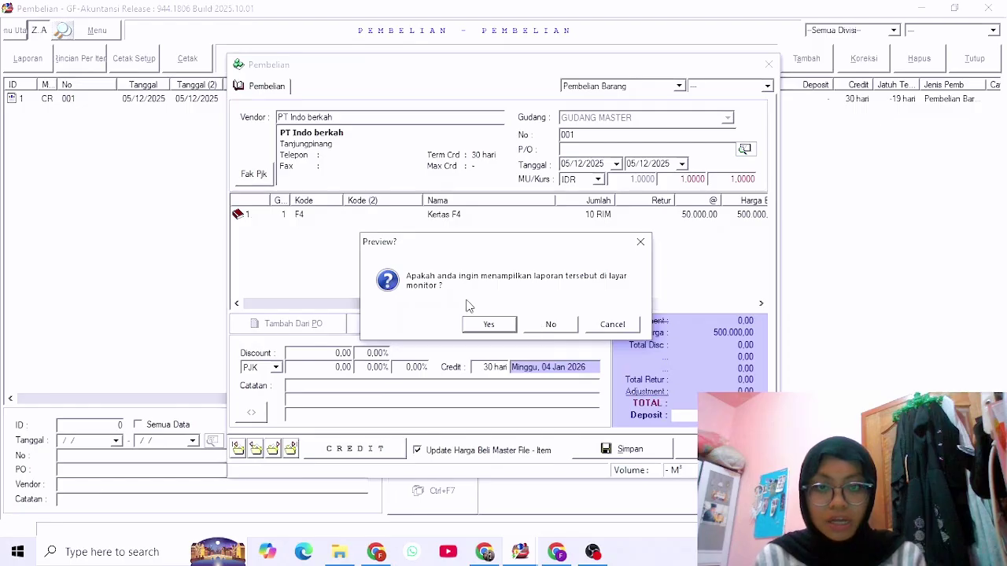
pyautogui.click(503, 326)
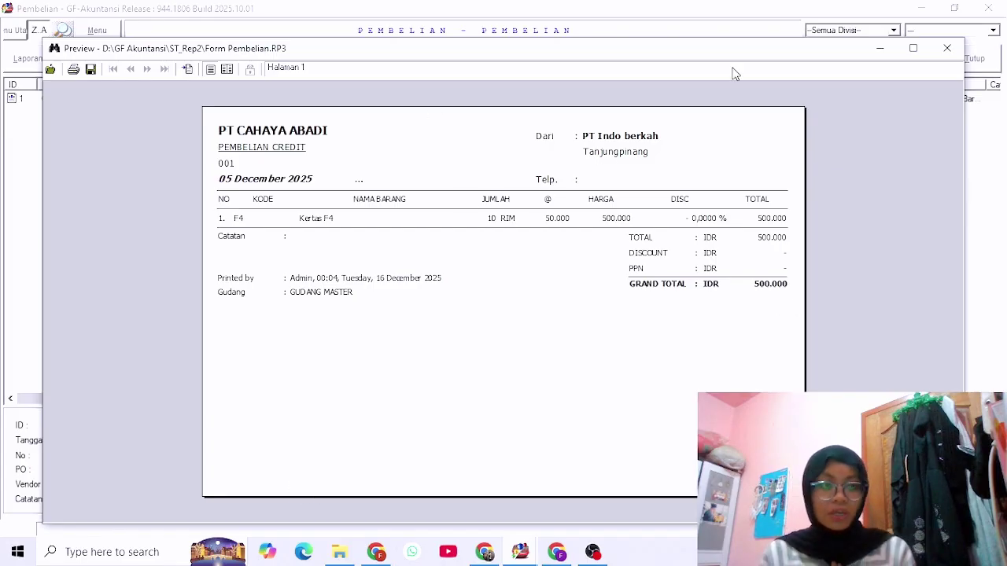
pyautogui.click(947, 48)
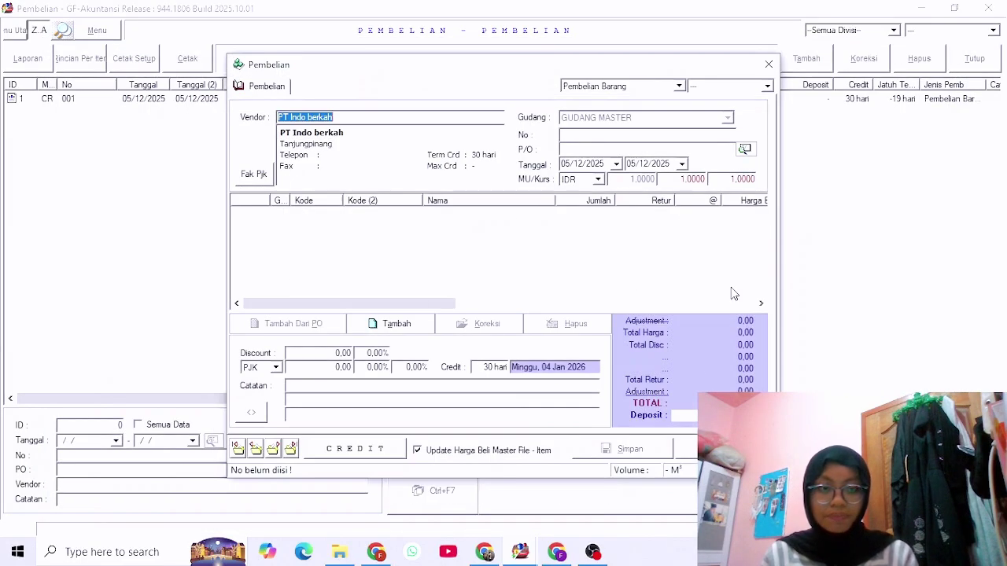
pyautogui.press('Escape')
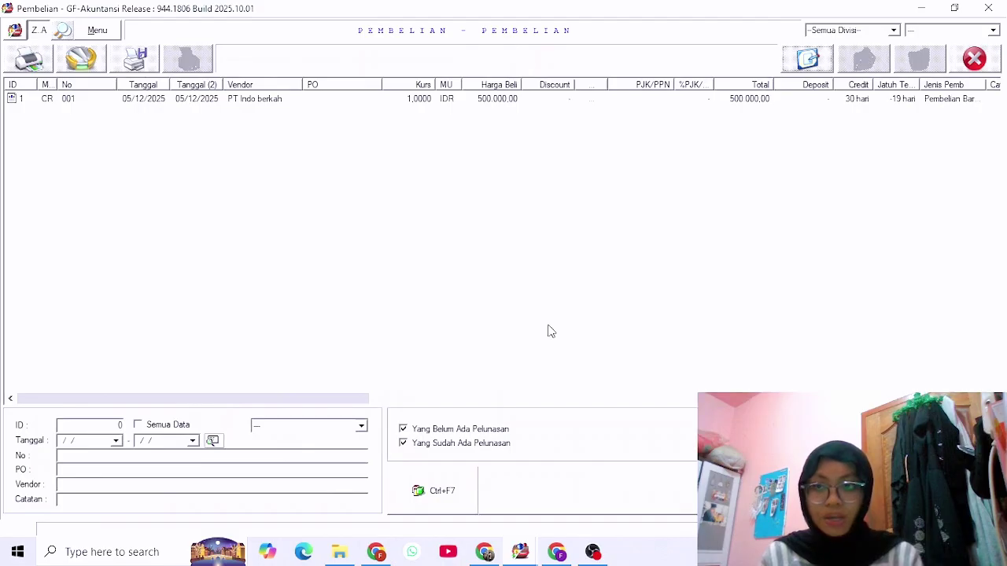
# Start purchase number 002 from vendor Toko Maritim.
pyautogui.click(811, 61)
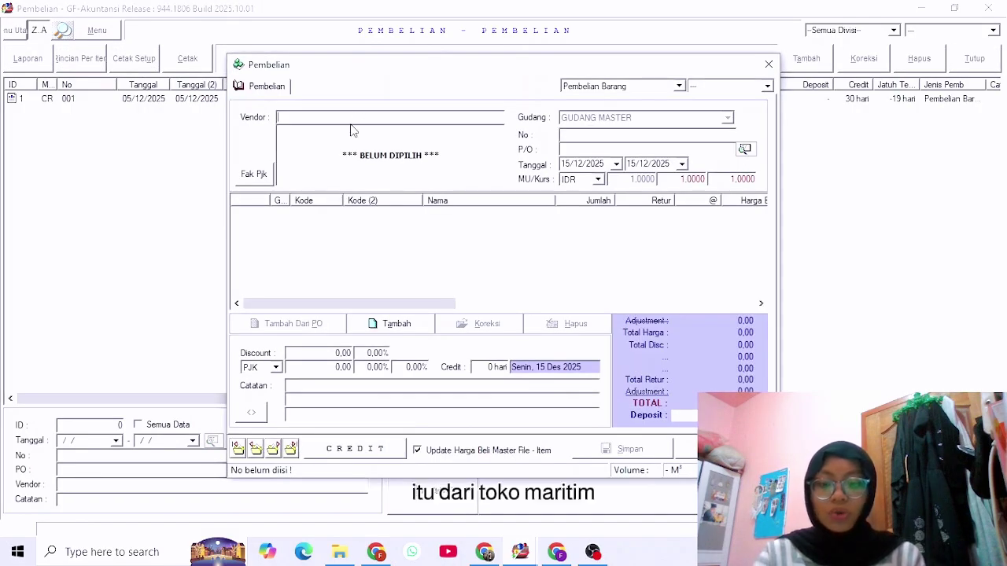
pyautogui.write('T')
pyautogui.doubleClick(364, 149)
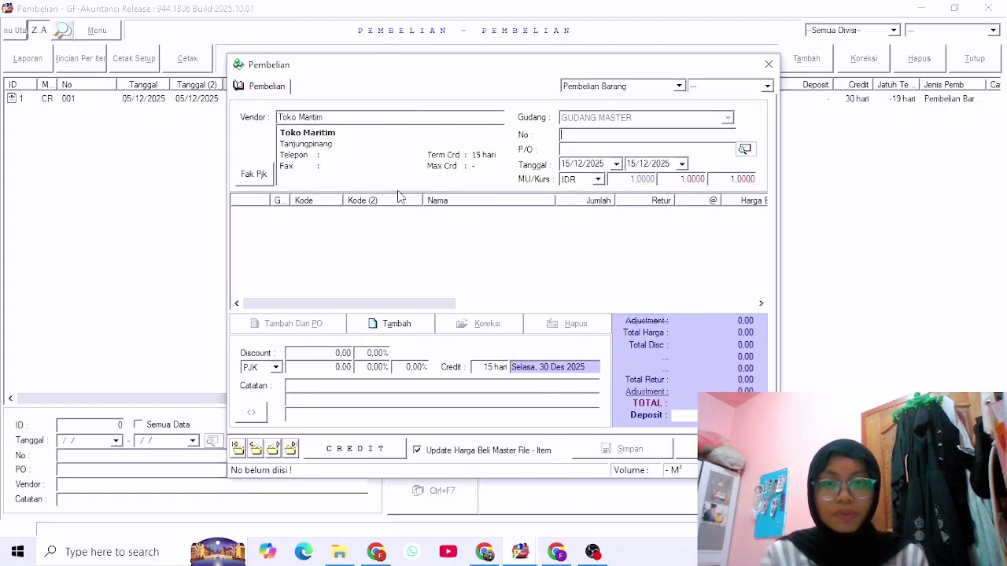
pyautogui.click(675, 134)
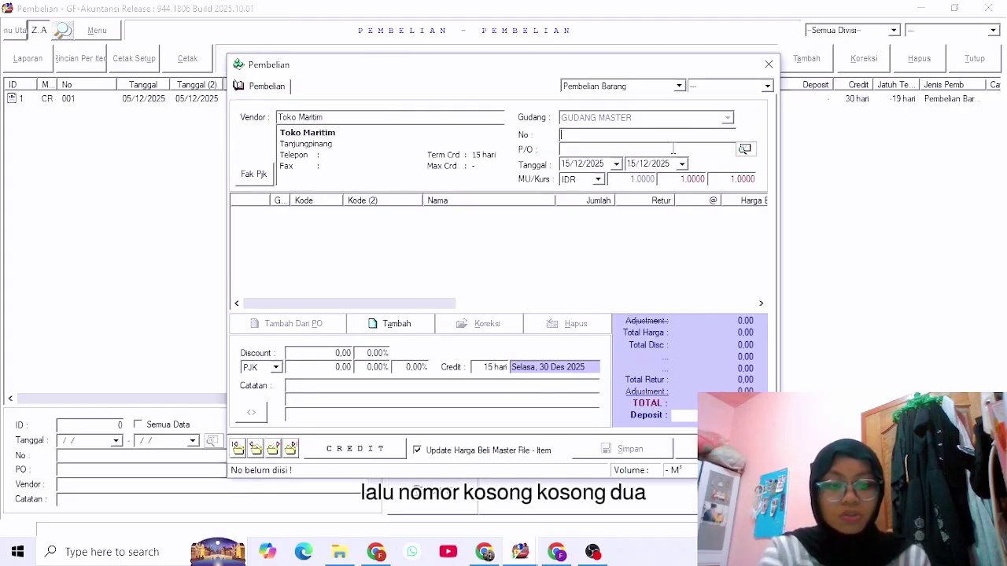
pyautogui.write('002')
pyautogui.press('Return')
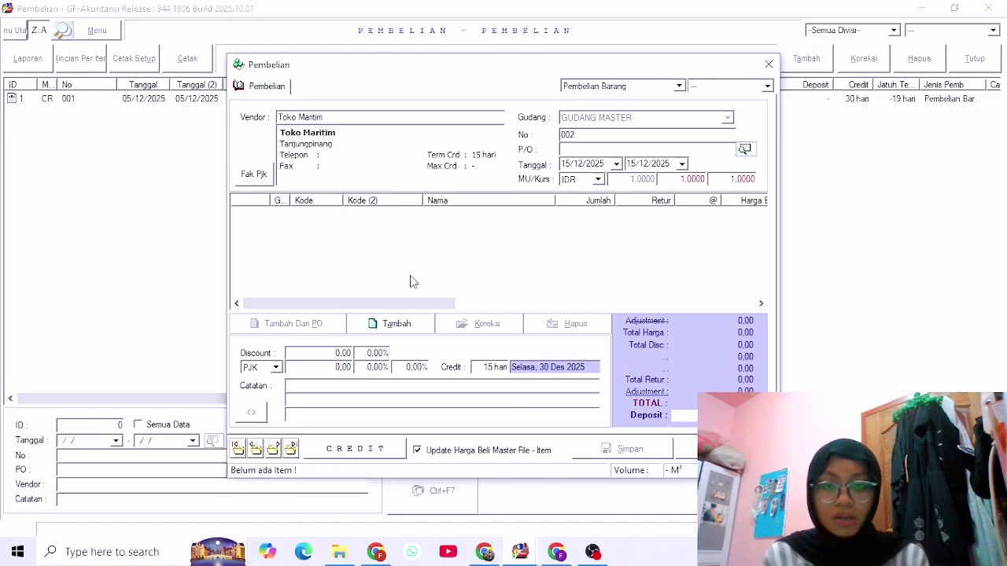
# Add Amplop, 15 BOX at 20.000 each, to the purchase.
pyautogui.click(396, 324)
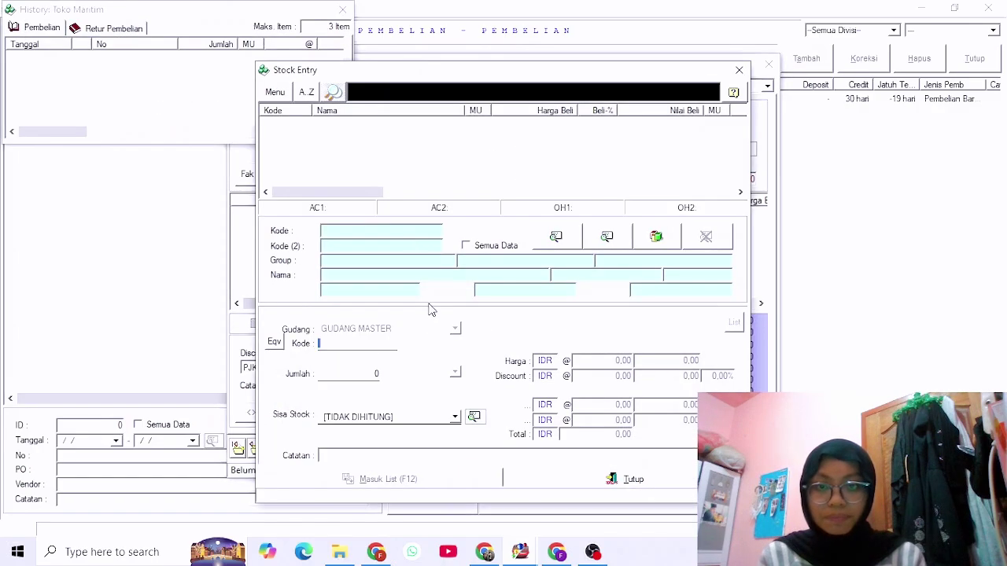
pyautogui.click(364, 231)
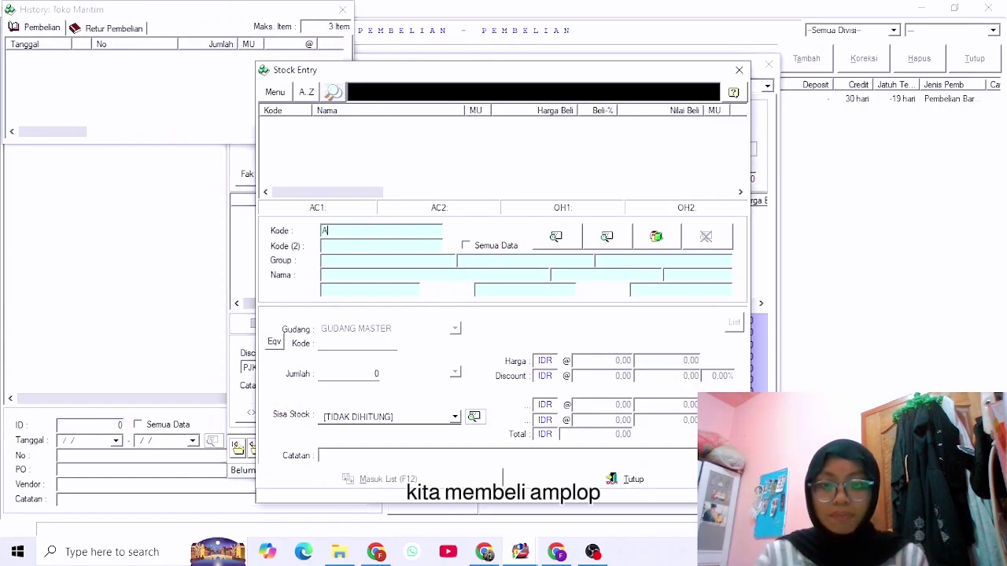
pyautogui.click(361, 126)
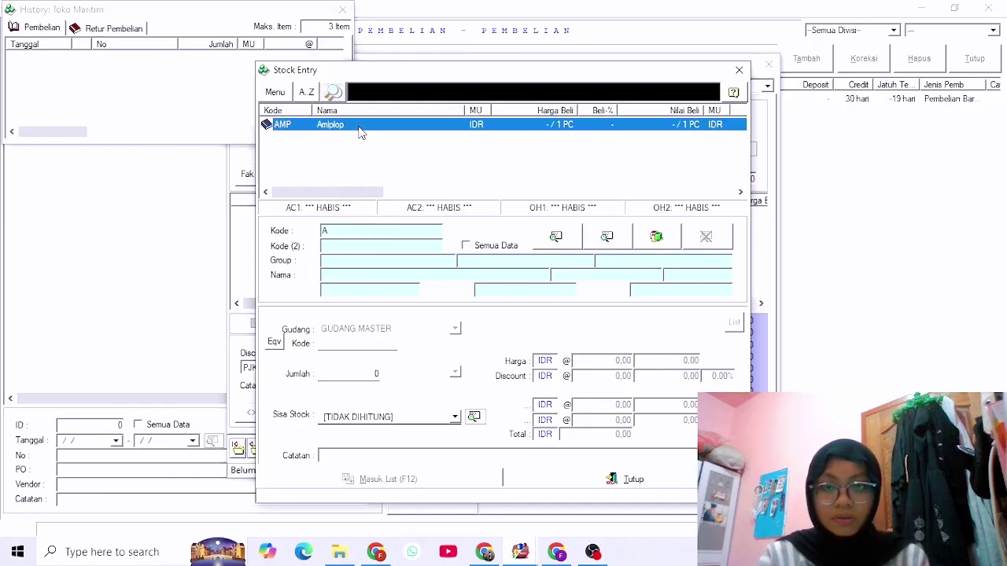
pyautogui.click(369, 372)
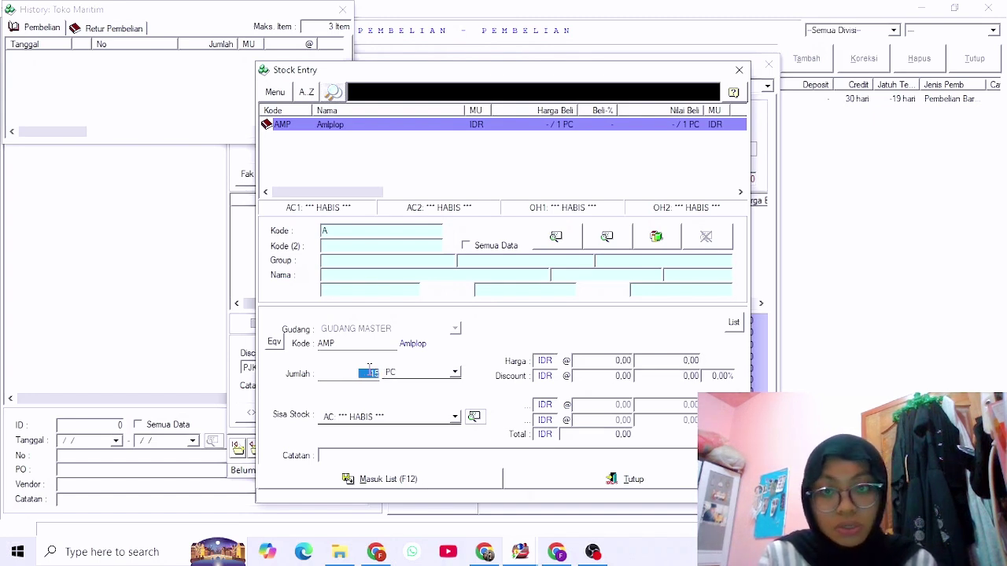
pyautogui.click(455, 373)
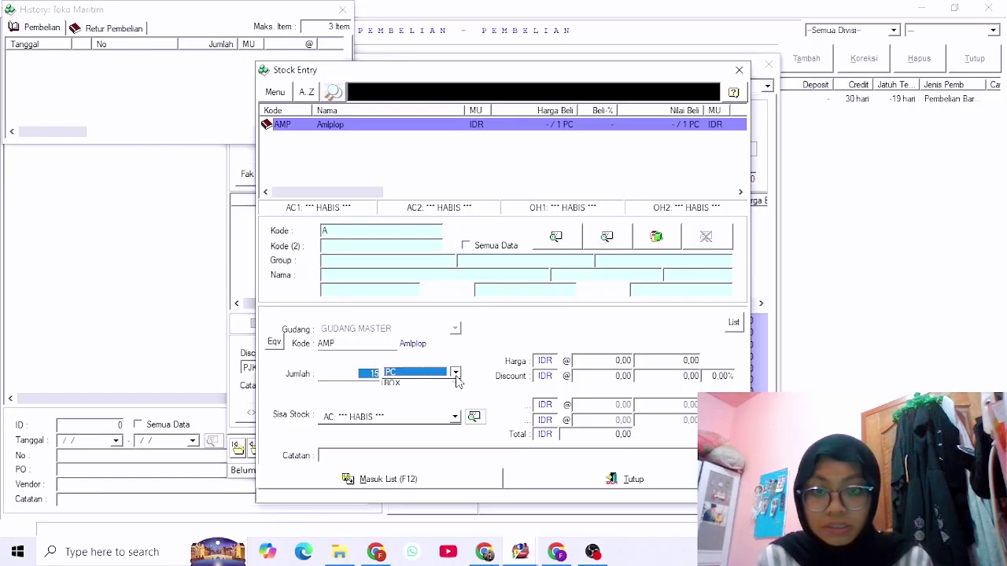
pyautogui.click(426, 407)
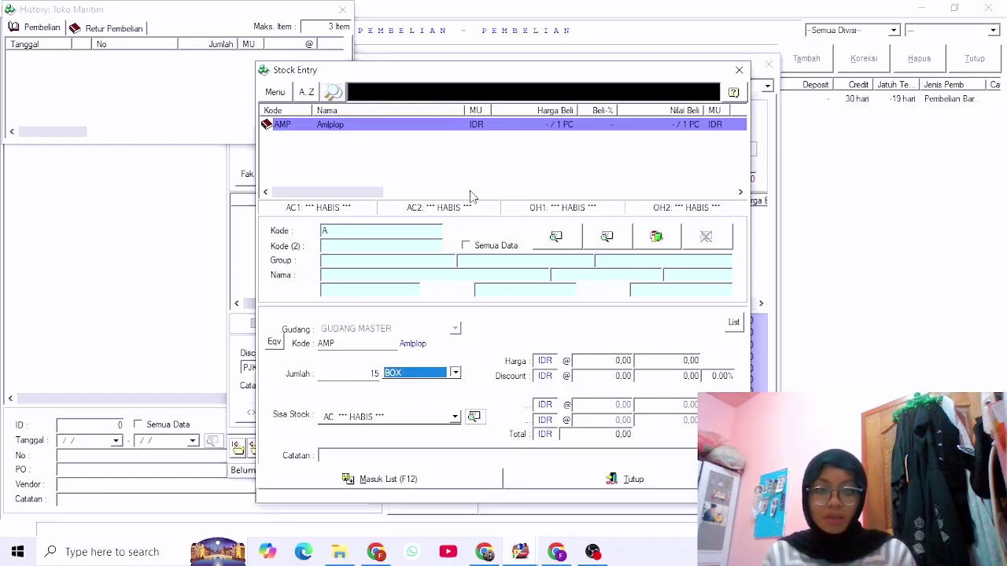
pyautogui.click(619, 362)
pyautogui.write('2')
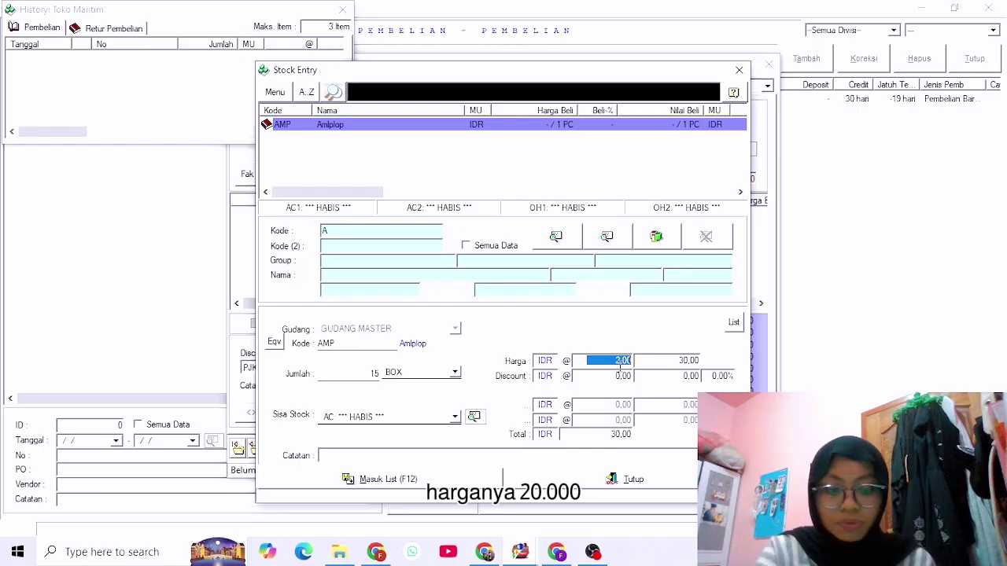
pyautogui.write('0.000')
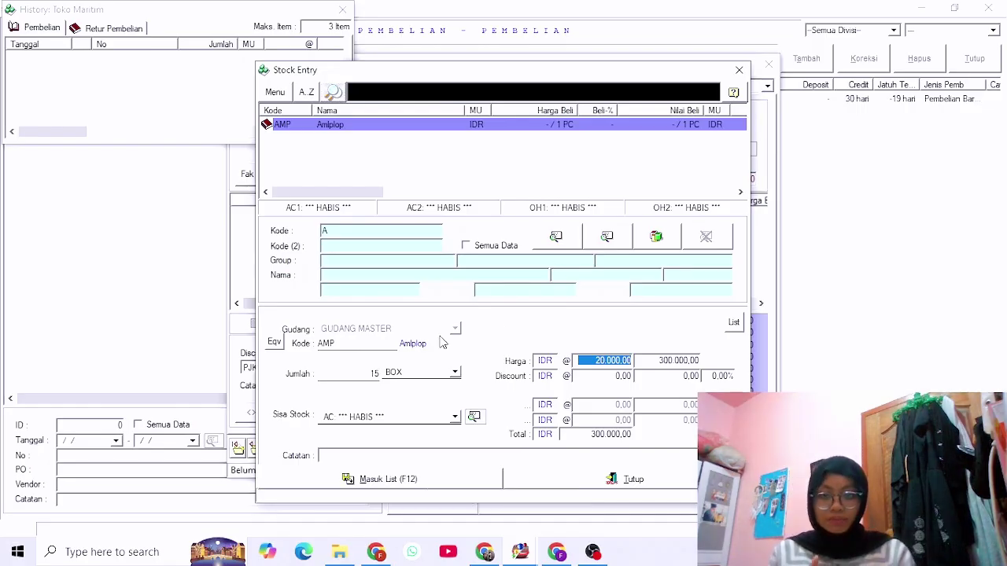
pyautogui.click(469, 486)
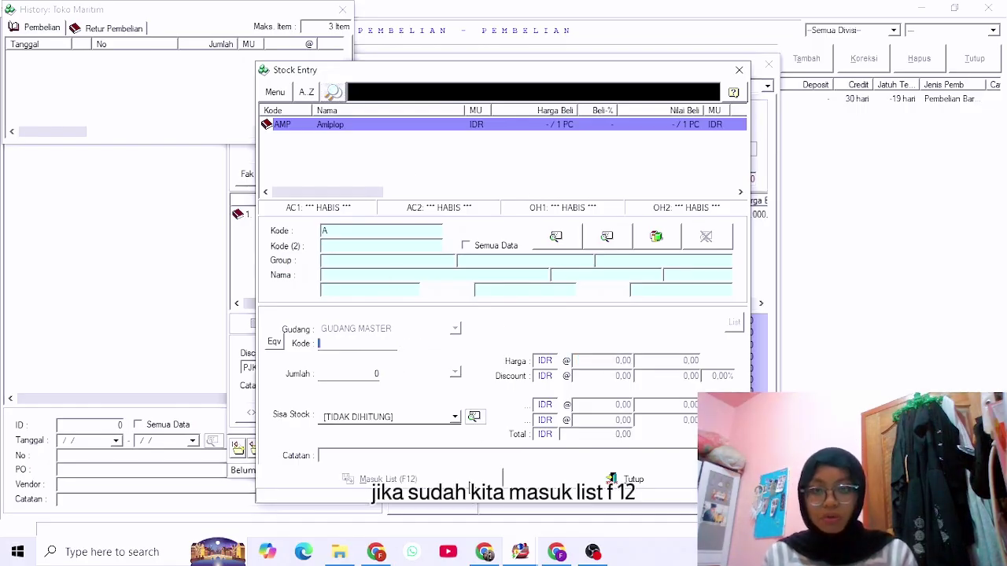
pyautogui.click(739, 70)
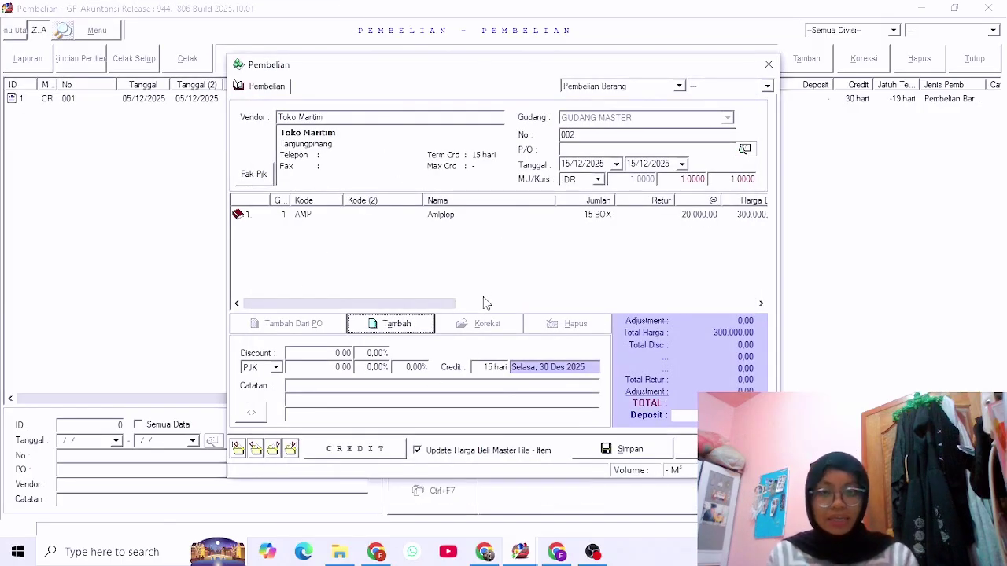
# Save Toko Maritim purchase 002 (300,000.00, 15-day credit), preview its printed receipt, and close the entry form.
pyautogui.click(607, 455)
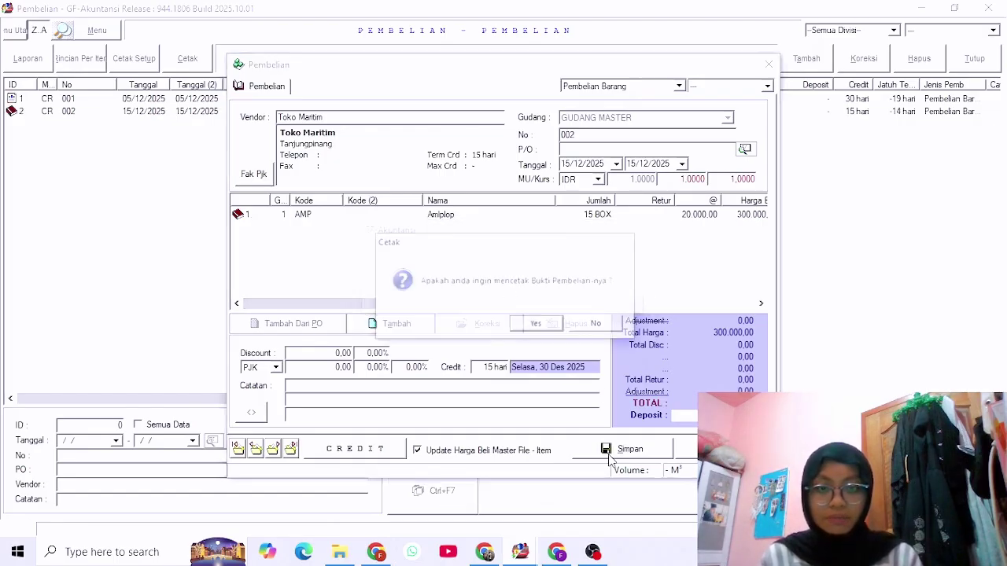
pyautogui.click(539, 328)
pyautogui.click(501, 326)
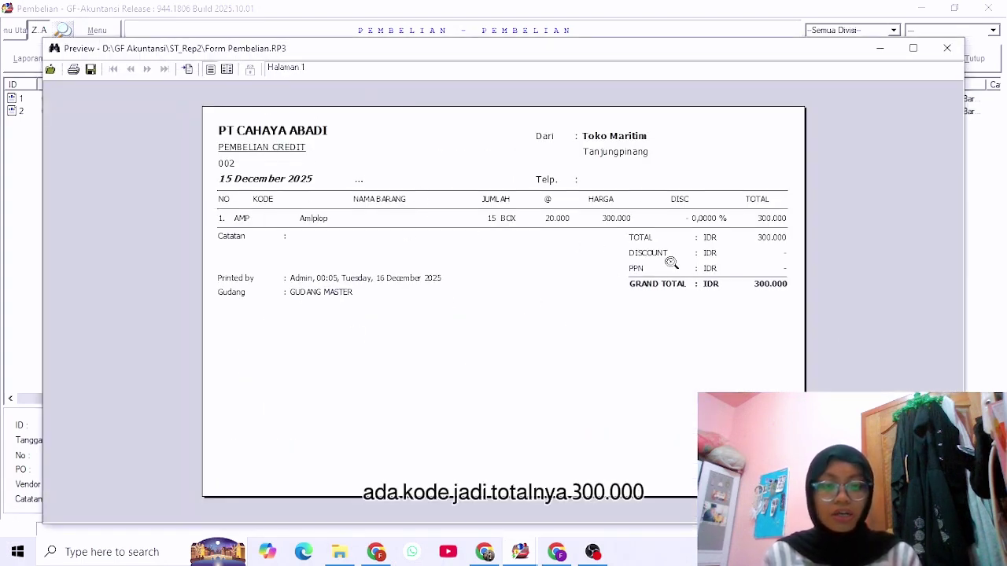
pyautogui.click(947, 48)
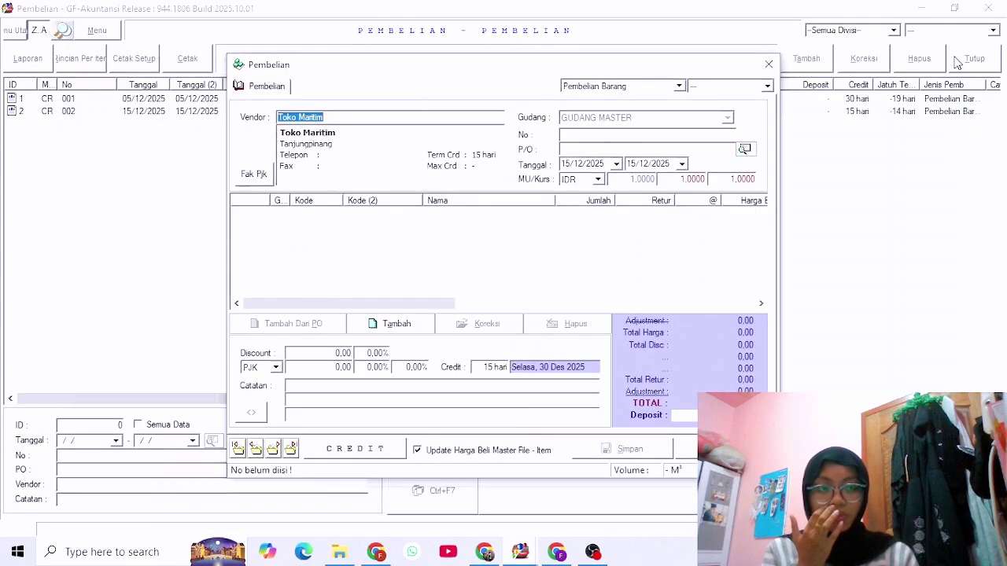
pyautogui.click(686, 448)
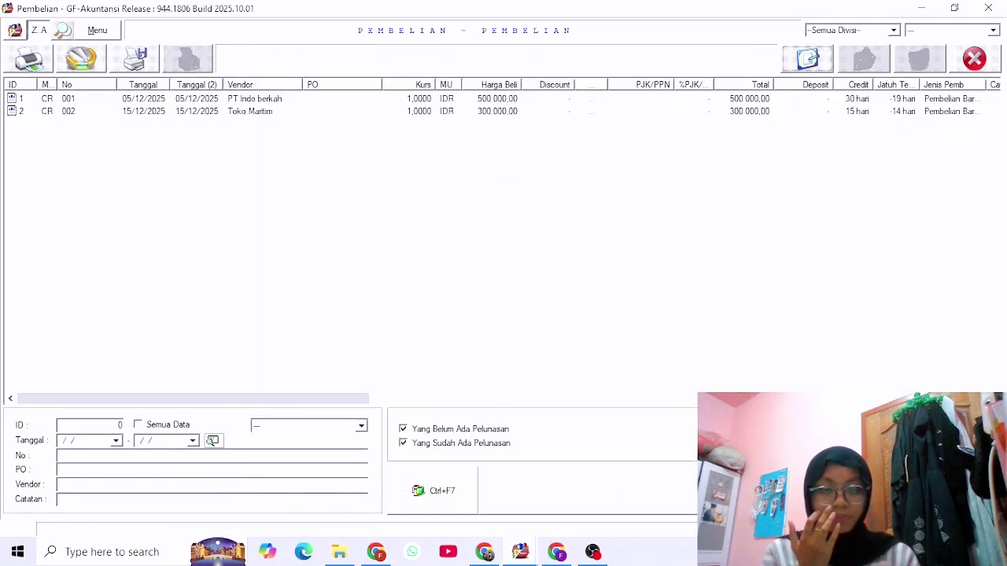
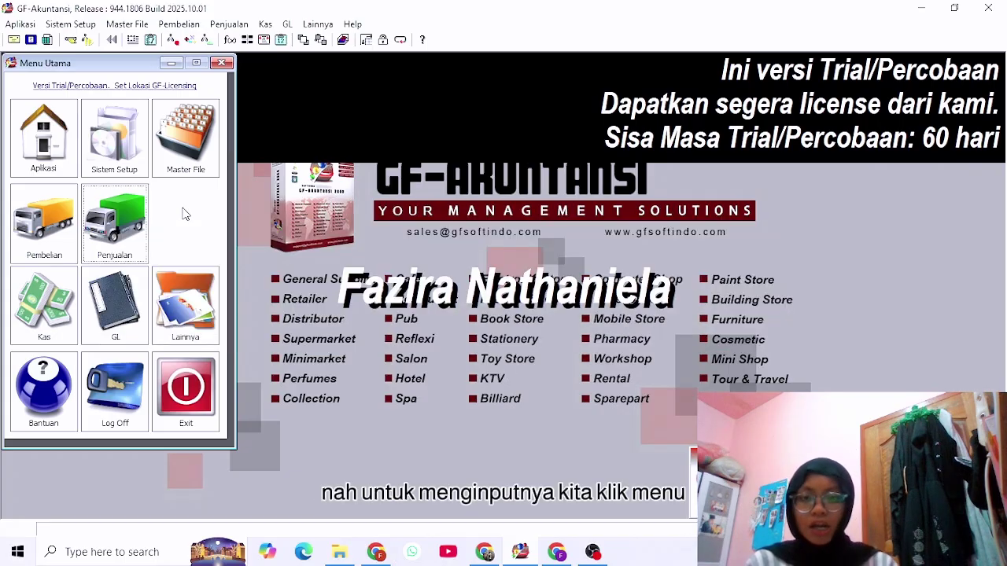
# Start a new sales entry for customer Citra Jaya.
pyautogui.click(121, 207)
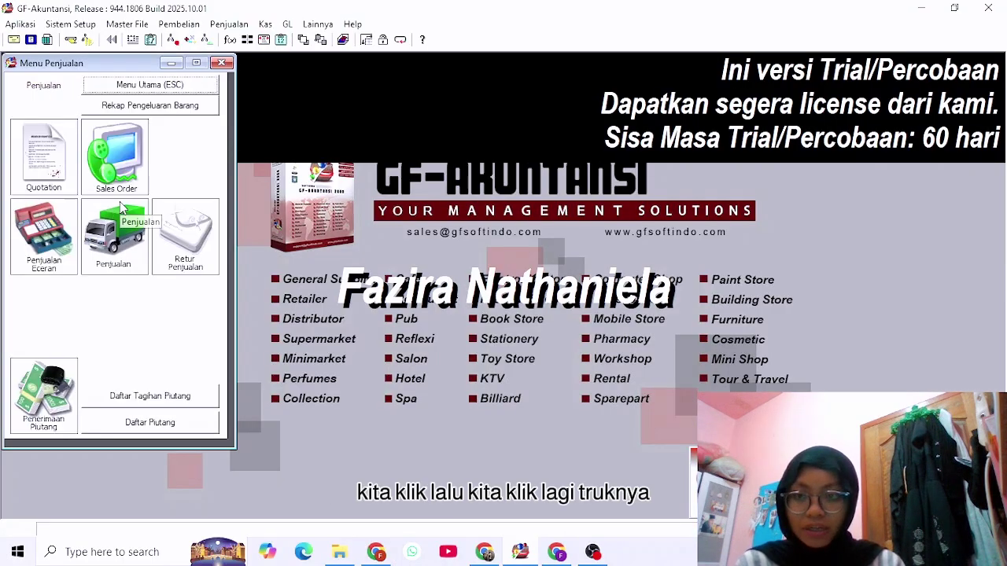
pyautogui.click(108, 243)
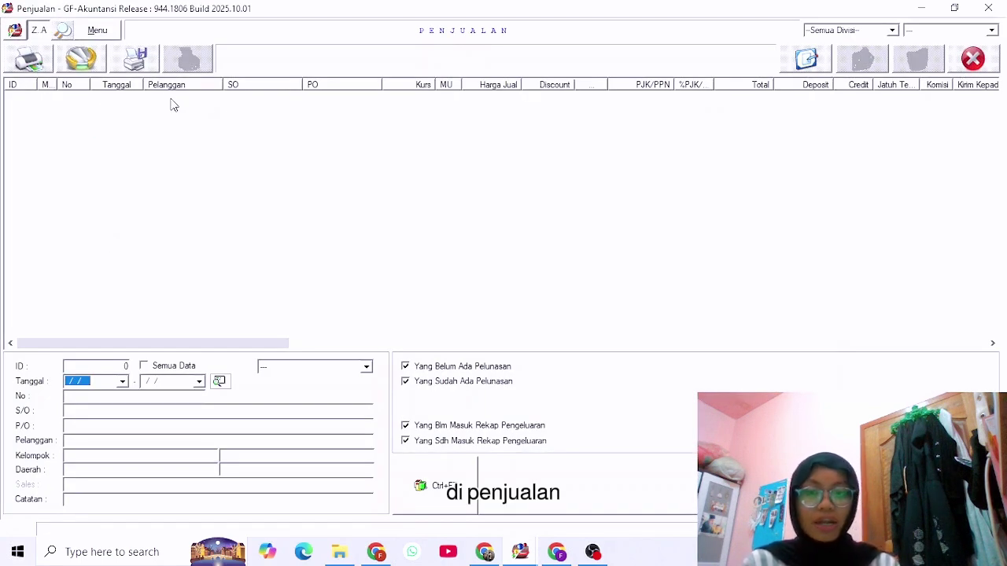
pyautogui.click(808, 61)
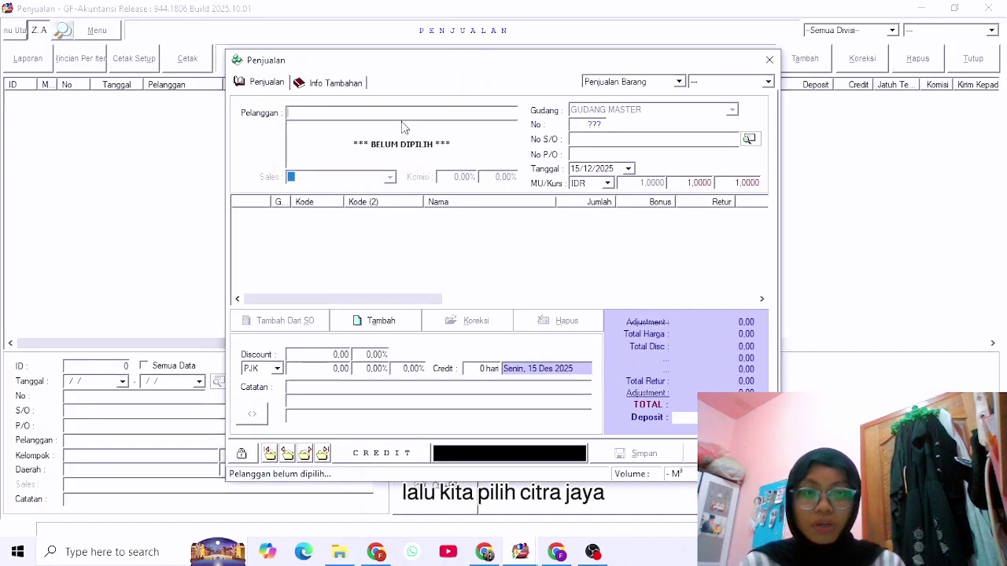
pyautogui.click(401, 113)
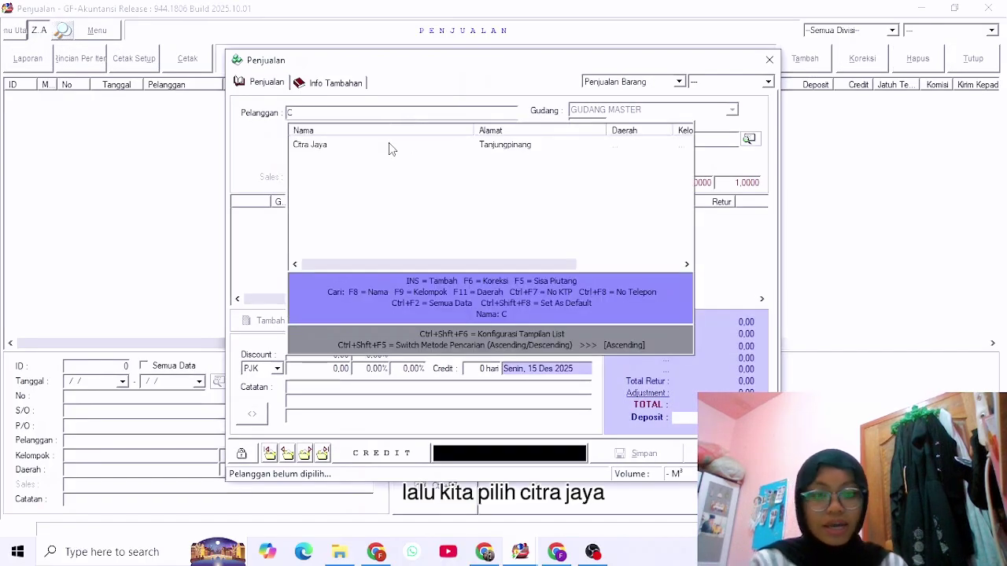
pyautogui.doubleClick(389, 144)
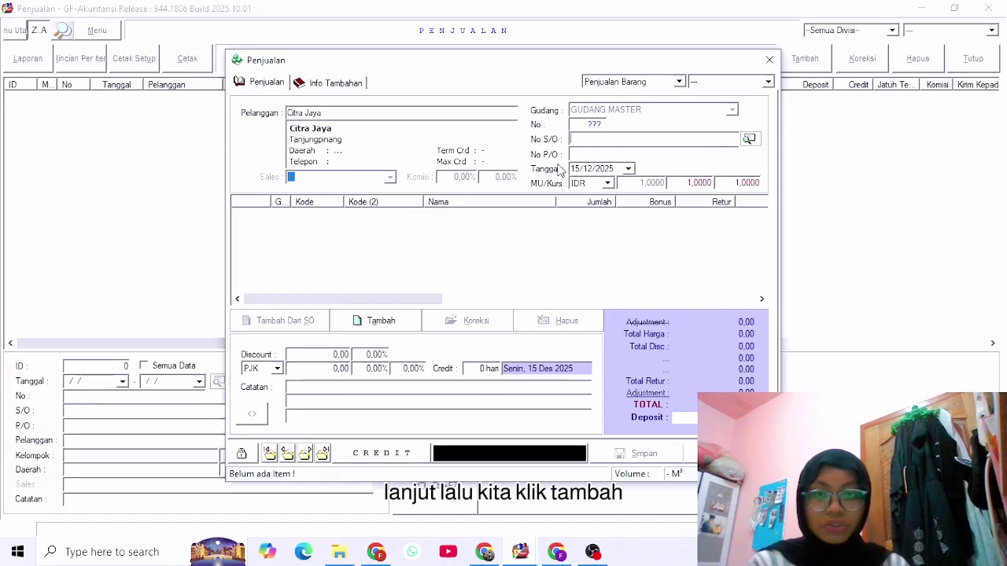
# Add Kertas F4, 5 RIM at 60,000 each, to the sale.
pyautogui.click(378, 321)
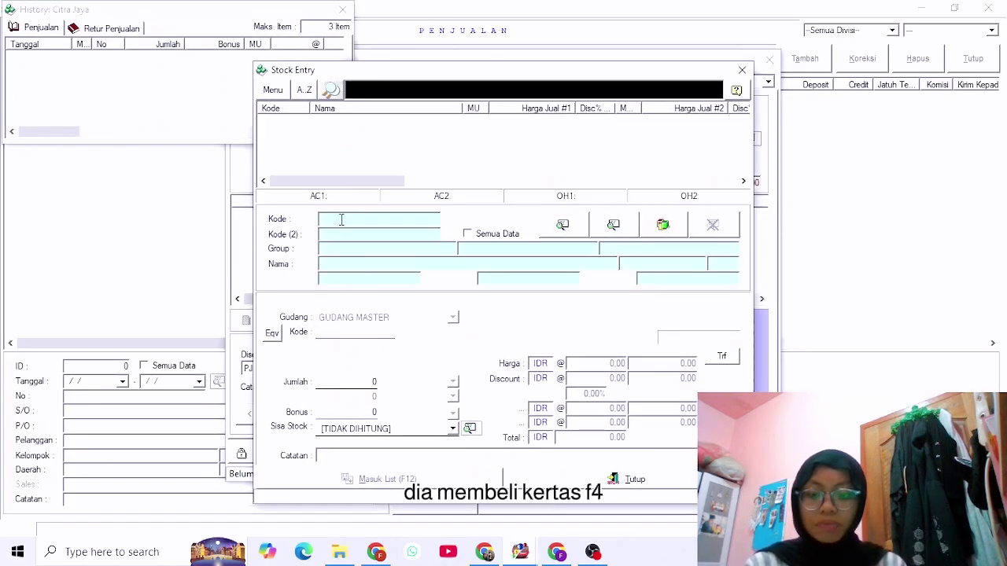
pyautogui.press('Return')
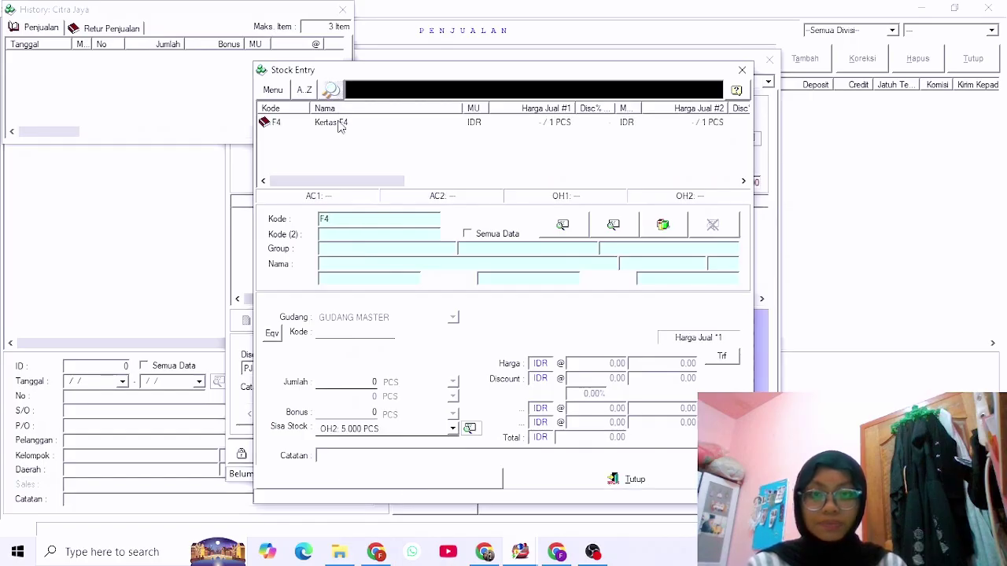
pyautogui.click(339, 122)
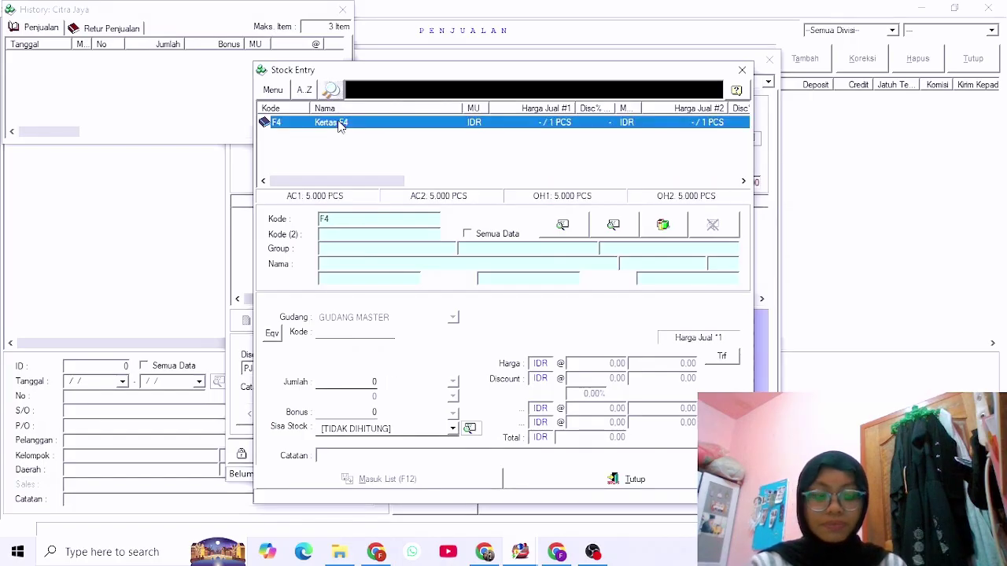
pyautogui.click(375, 381)
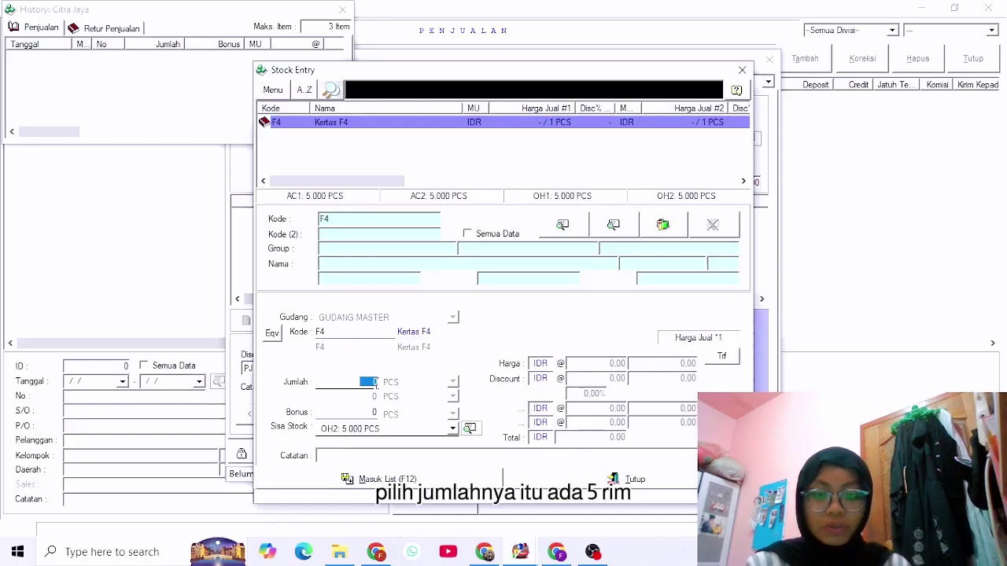
pyautogui.write('5')
pyautogui.click(453, 381)
pyautogui.click(444, 395)
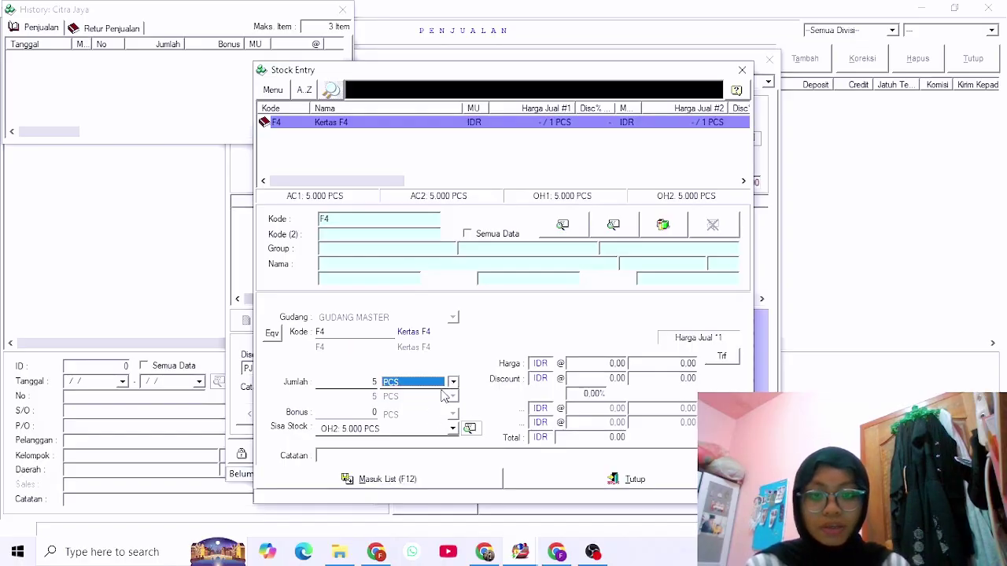
pyautogui.click(453, 381)
pyautogui.click(430, 406)
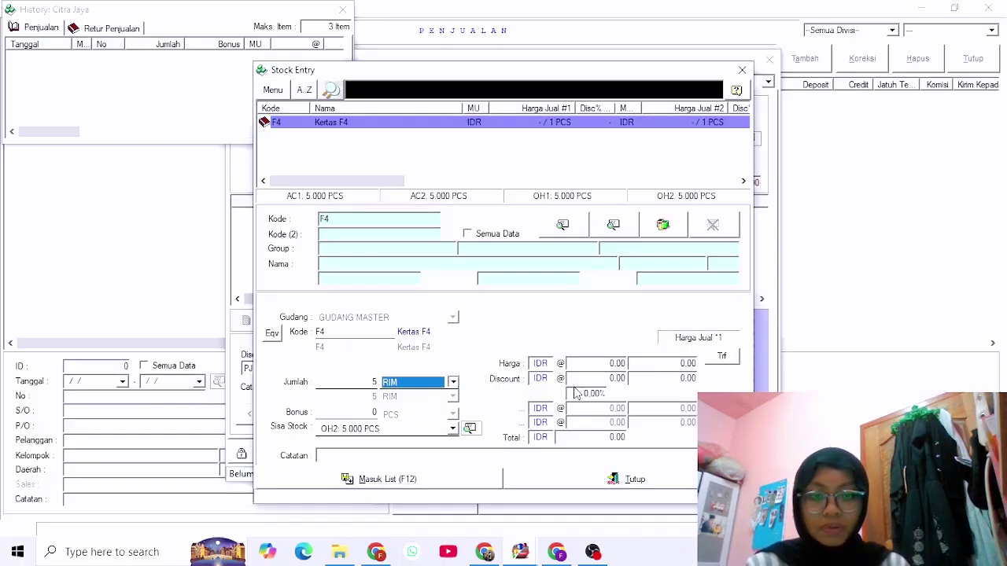
pyautogui.click(591, 361)
pyautogui.write('60,000')
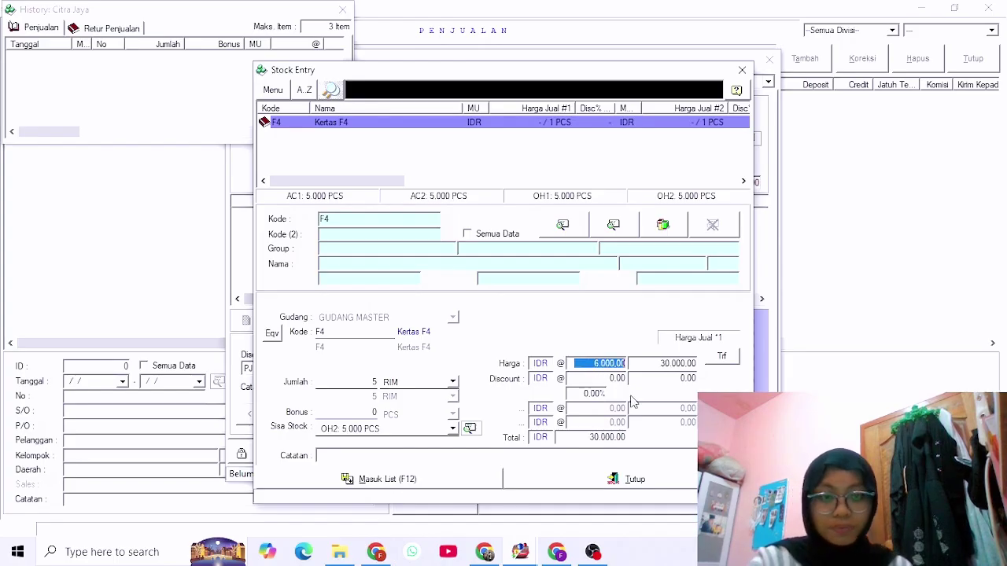
pyautogui.click(447, 483)
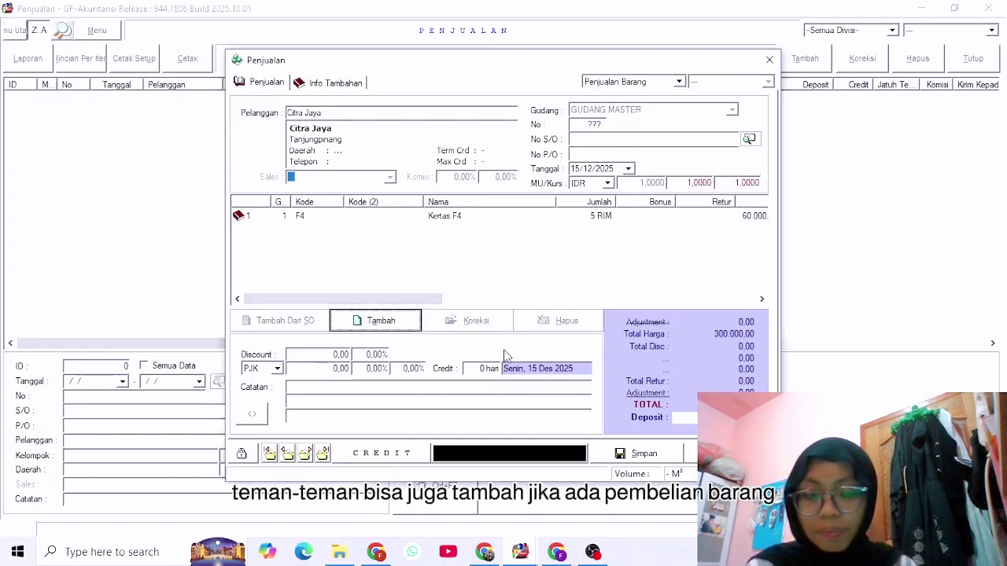
# Save the Citra Jaya sale, preview its invoice and Surat Jalan, and close the entry form.
pyautogui.click(663, 461)
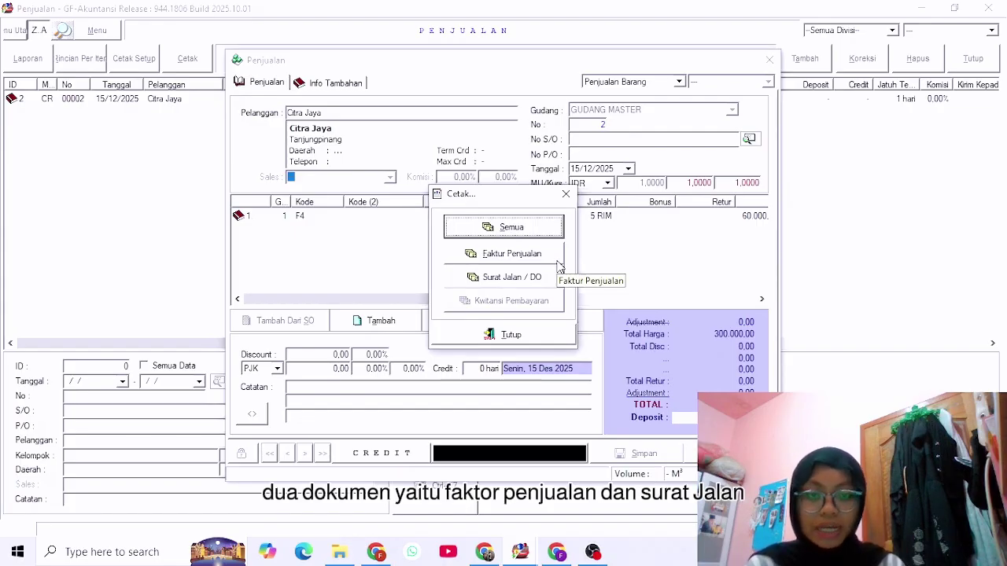
pyautogui.click(543, 233)
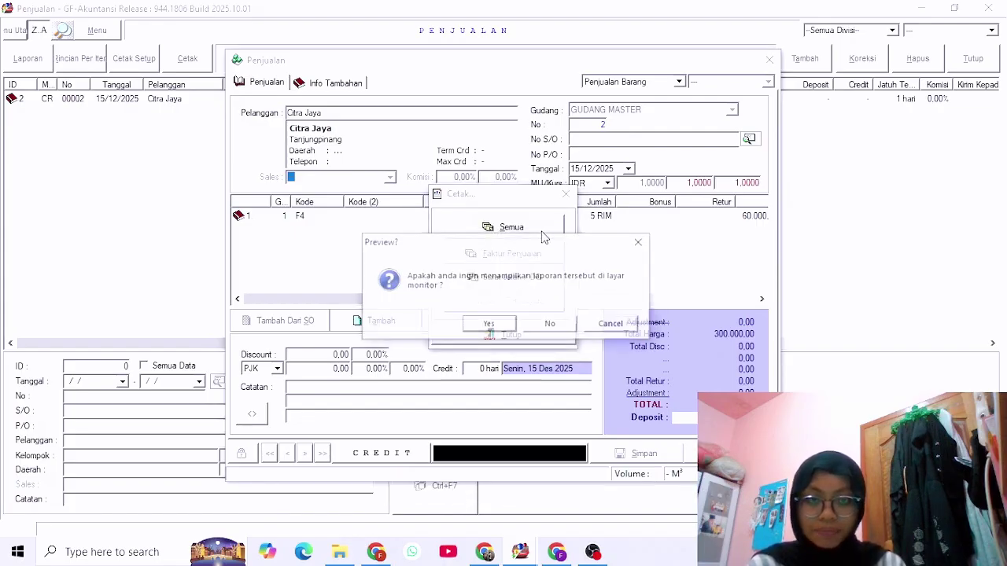
pyautogui.click(507, 327)
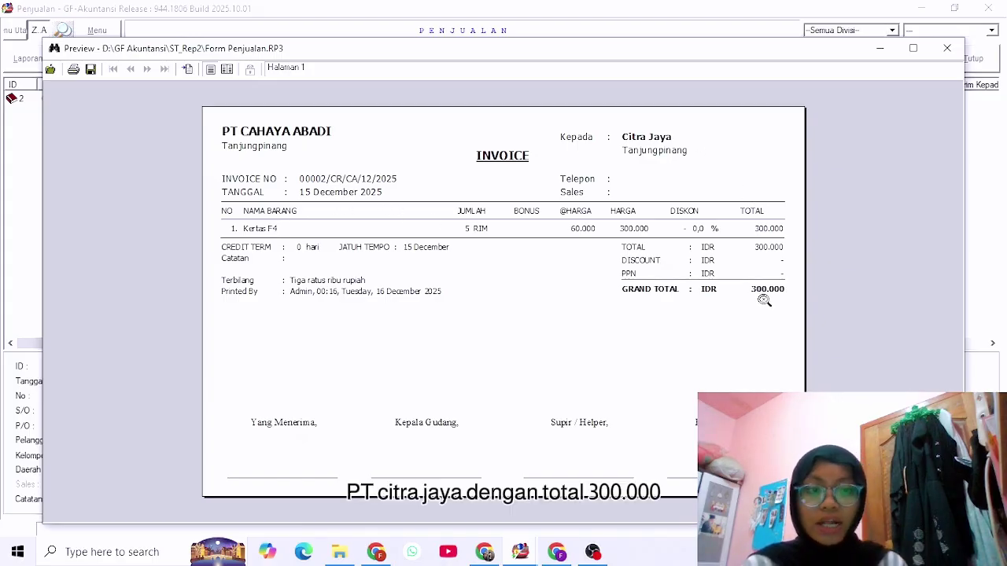
pyautogui.click(948, 49)
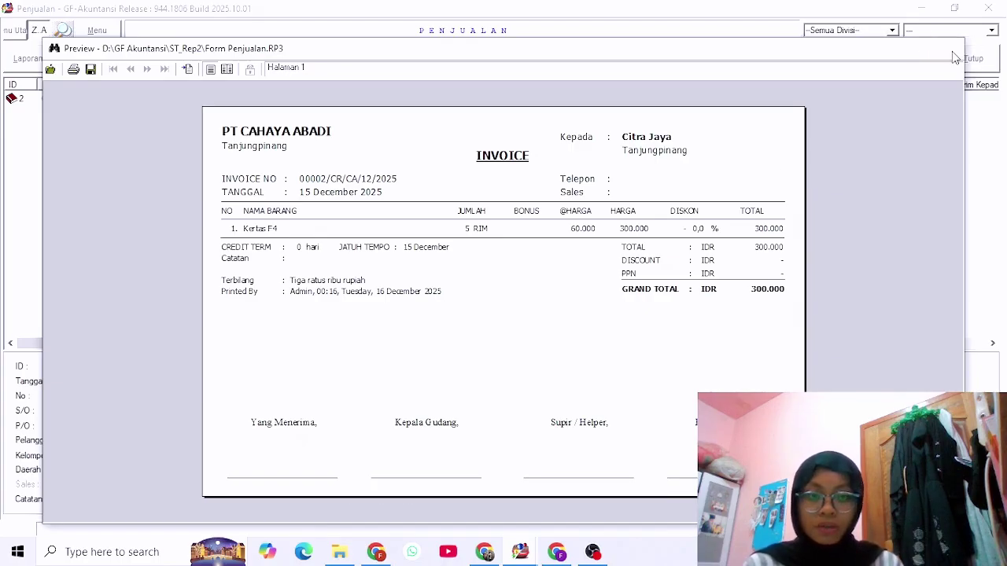
pyautogui.click(486, 324)
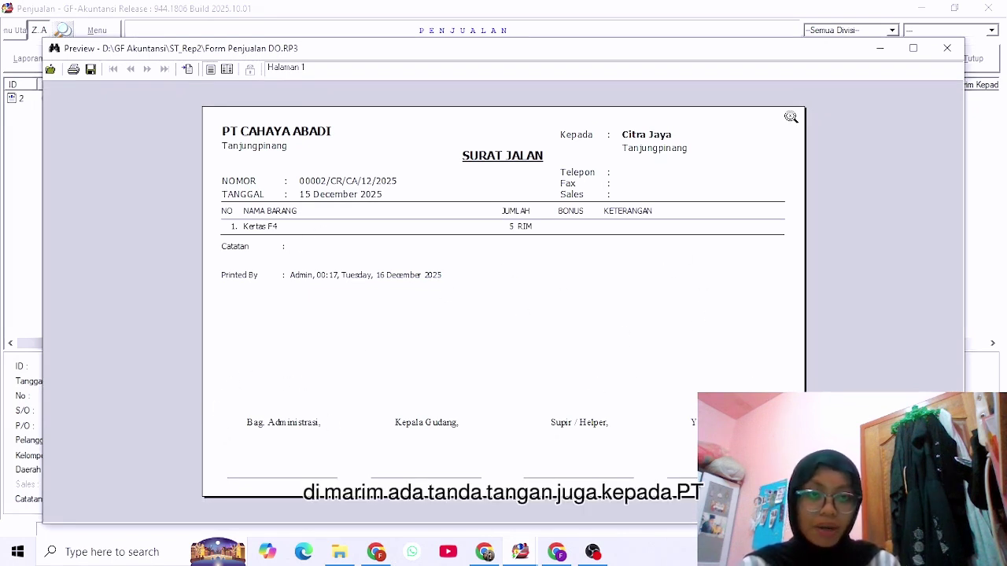
pyautogui.click(954, 50)
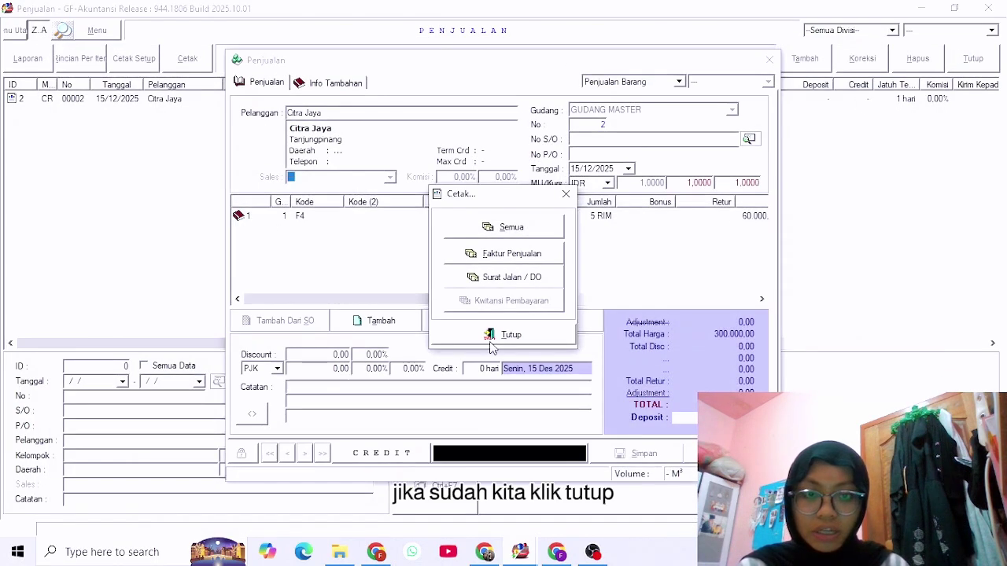
pyautogui.click(492, 337)
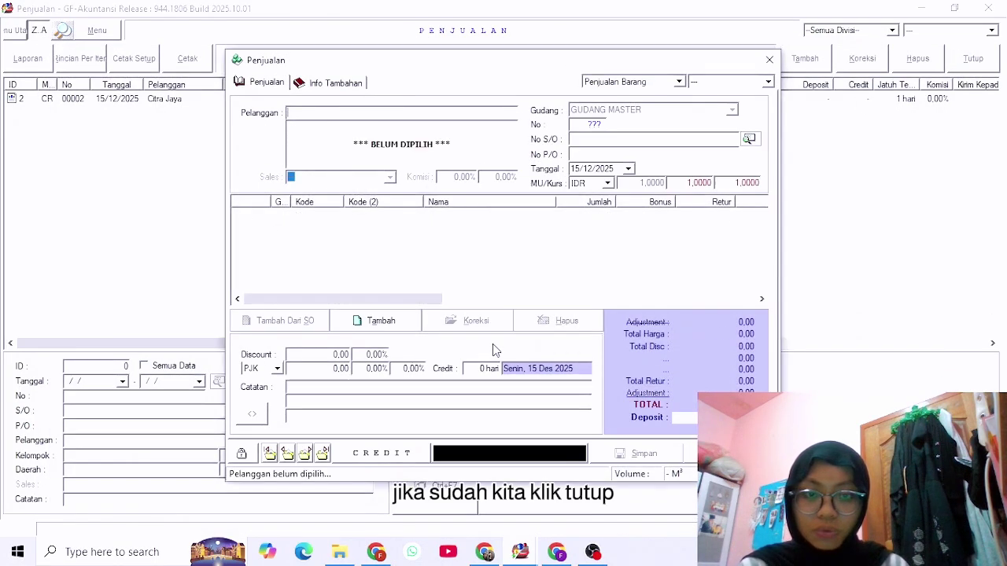
pyautogui.click(770, 60)
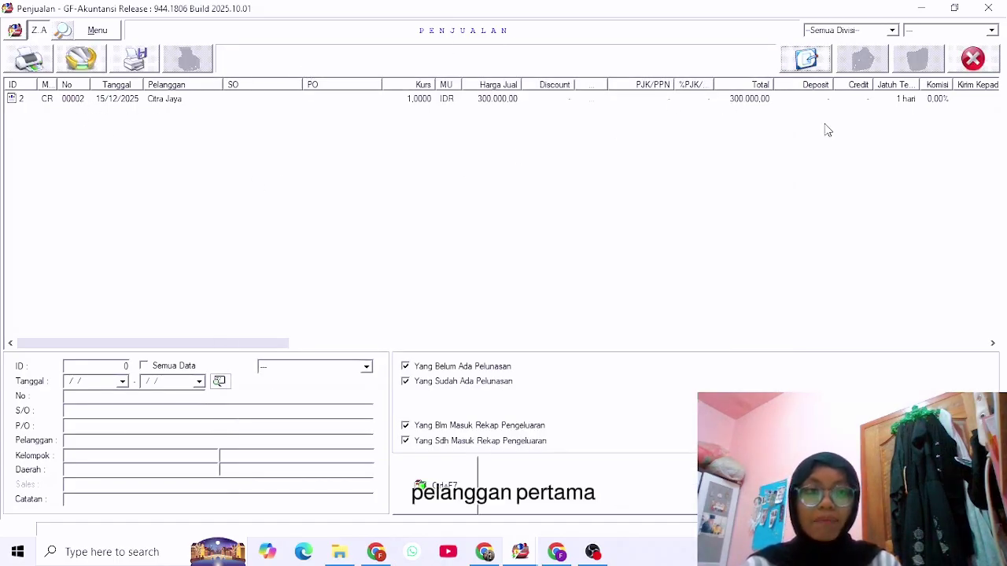
# Start a new sales entry for customer Andika.
pyautogui.click(819, 66)
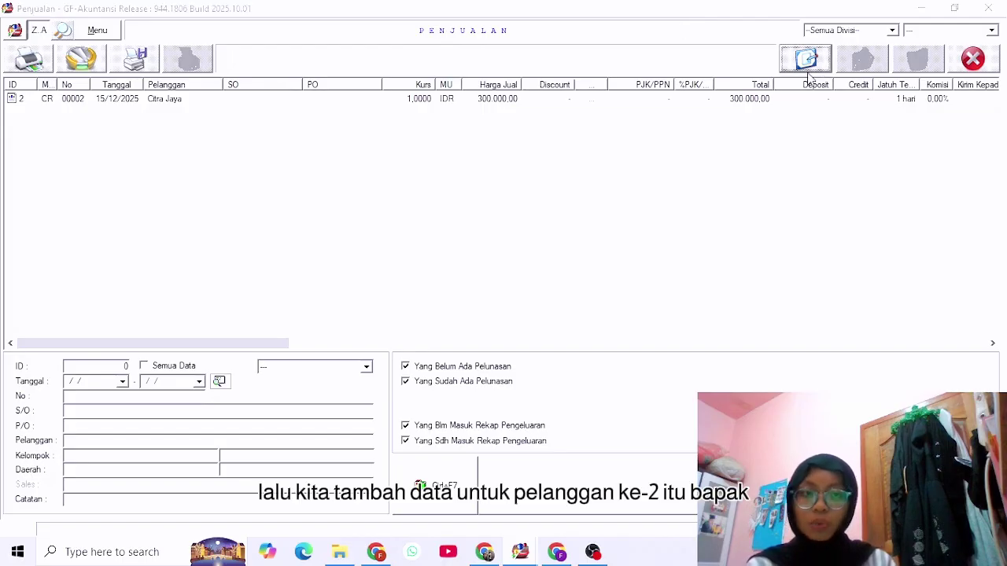
pyautogui.write('A')
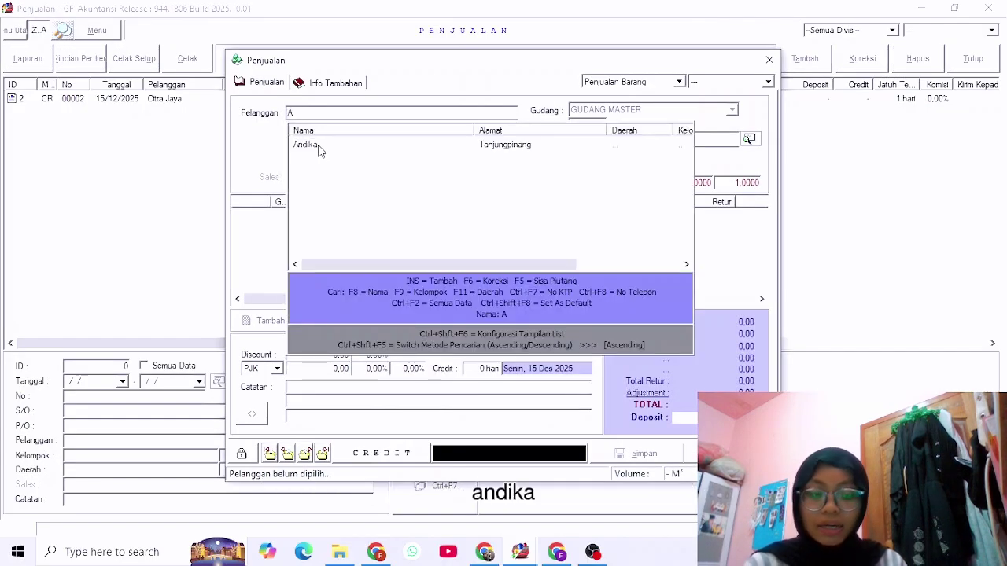
pyautogui.doubleClick(319, 148)
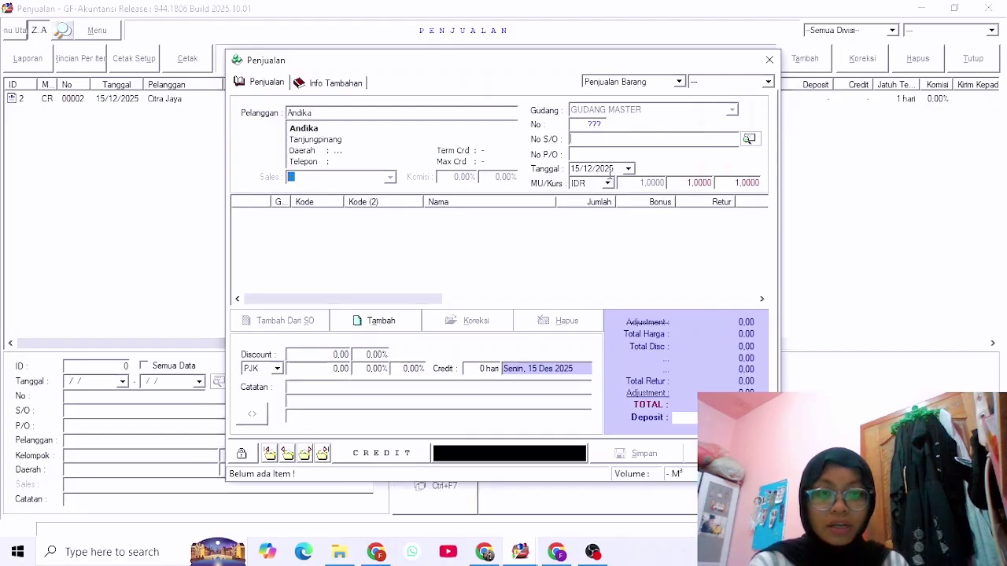
# Add Amplop, 1 BOX at 25.000, to the sale.
pyautogui.click(382, 321)
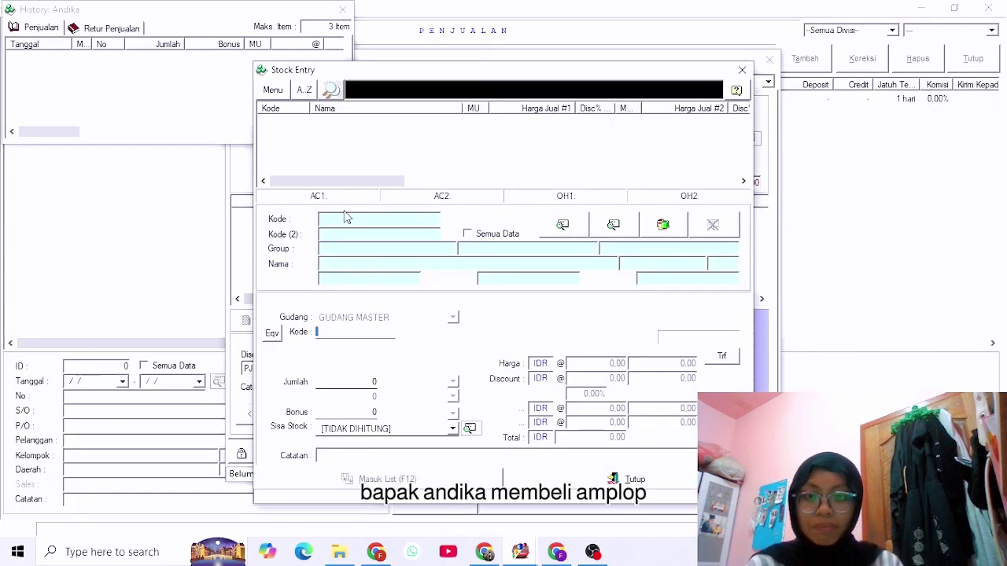
pyautogui.click(345, 217)
pyautogui.write('AM')
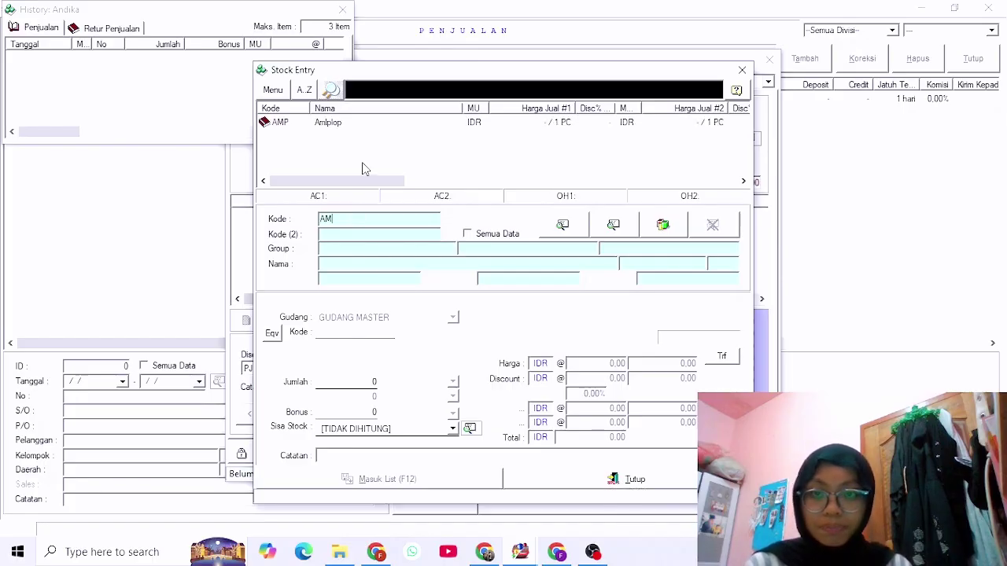
pyautogui.click(358, 125)
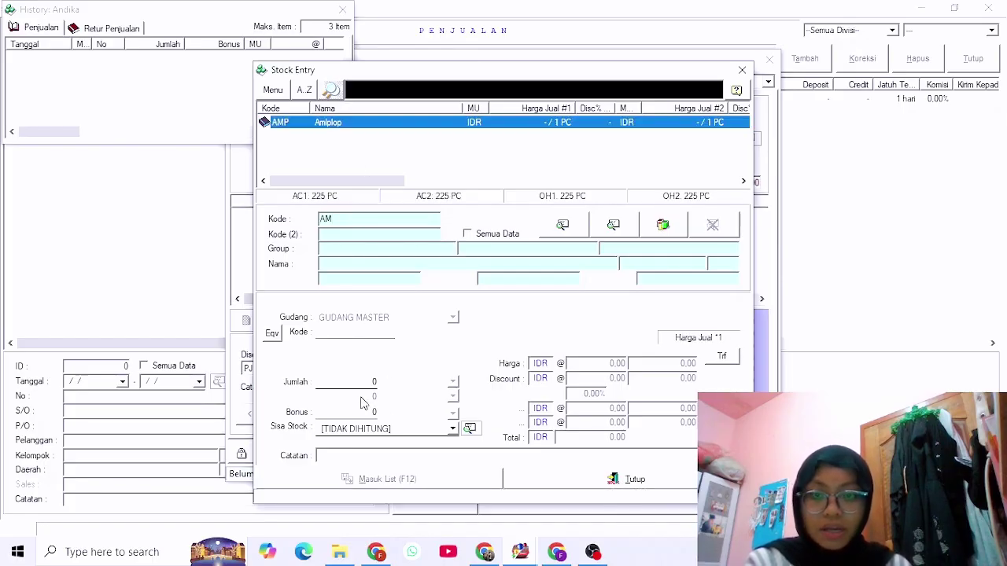
pyautogui.press('Return')
pyautogui.write('1')
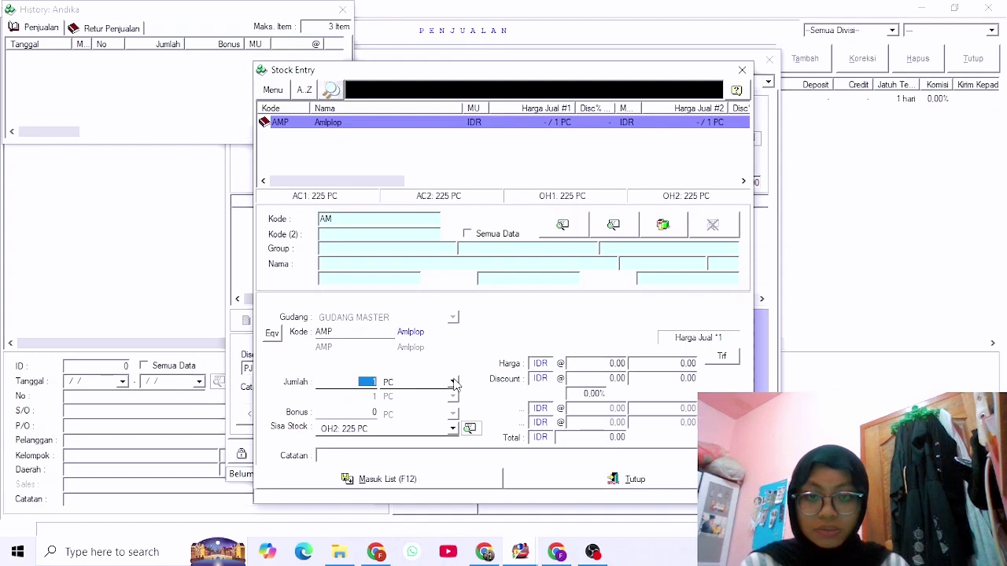
pyautogui.click(454, 383)
pyautogui.click(424, 411)
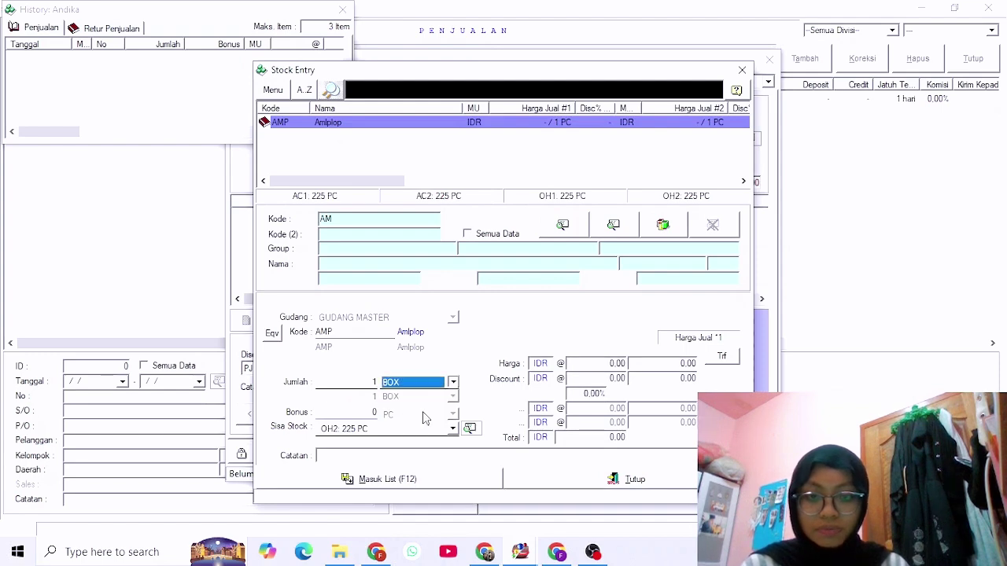
pyautogui.click(595, 364)
pyautogui.write('25.000')
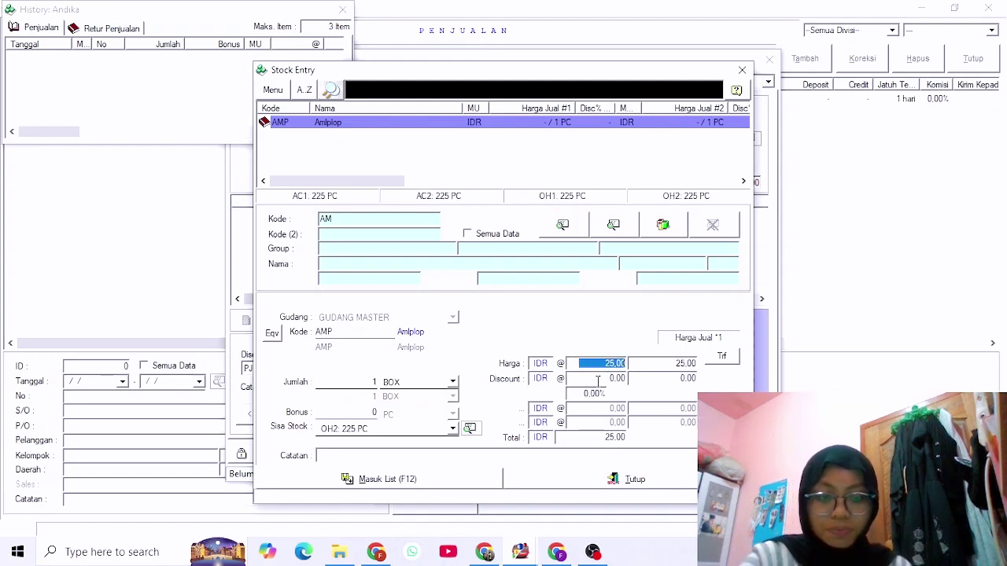
pyautogui.click(446, 482)
pyautogui.press('Escape')
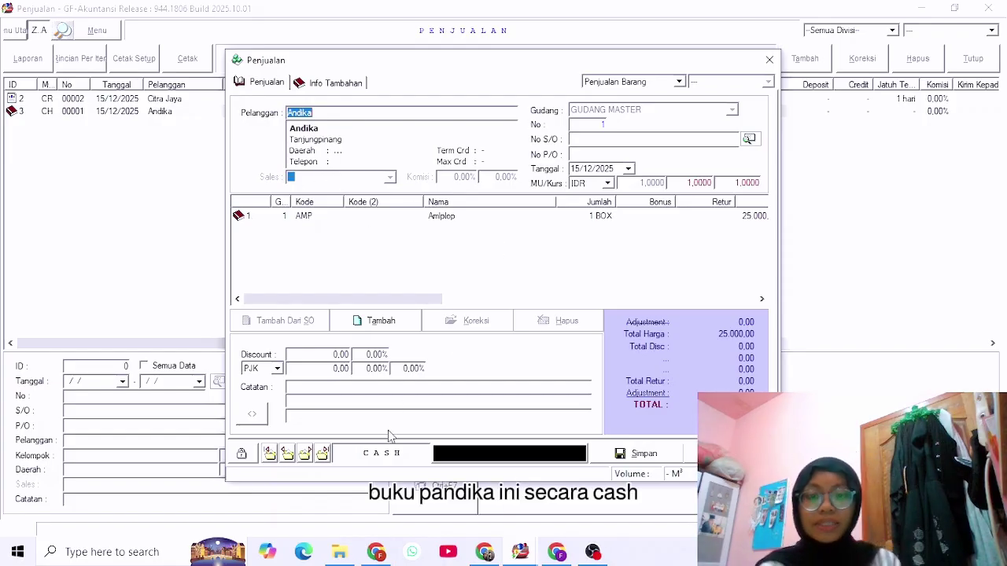
# Save Andika's sale and post its 25,000 cash receipt to 1.1181 Kas Kecil IDR.
pyautogui.click(650, 455)
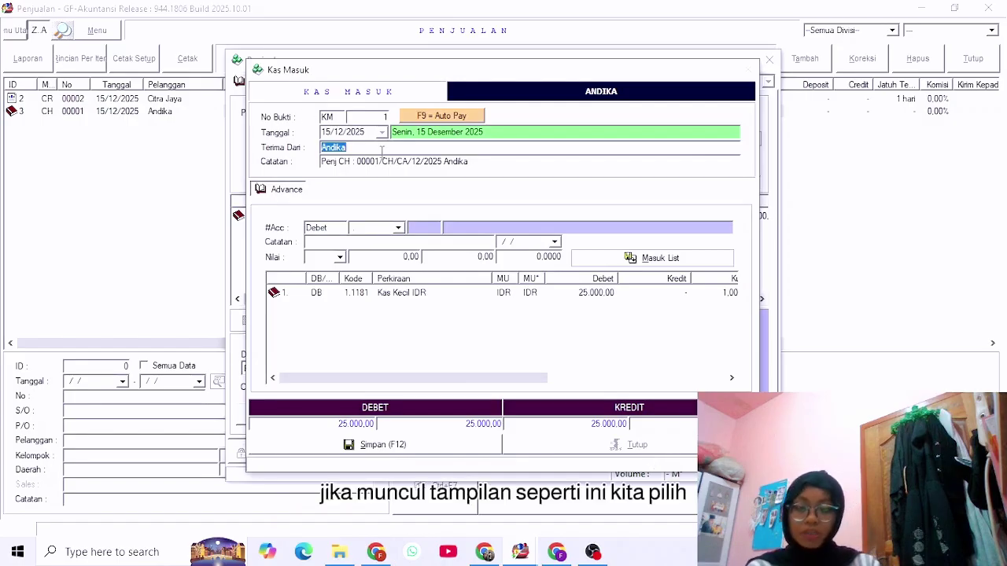
pyautogui.click(399, 228)
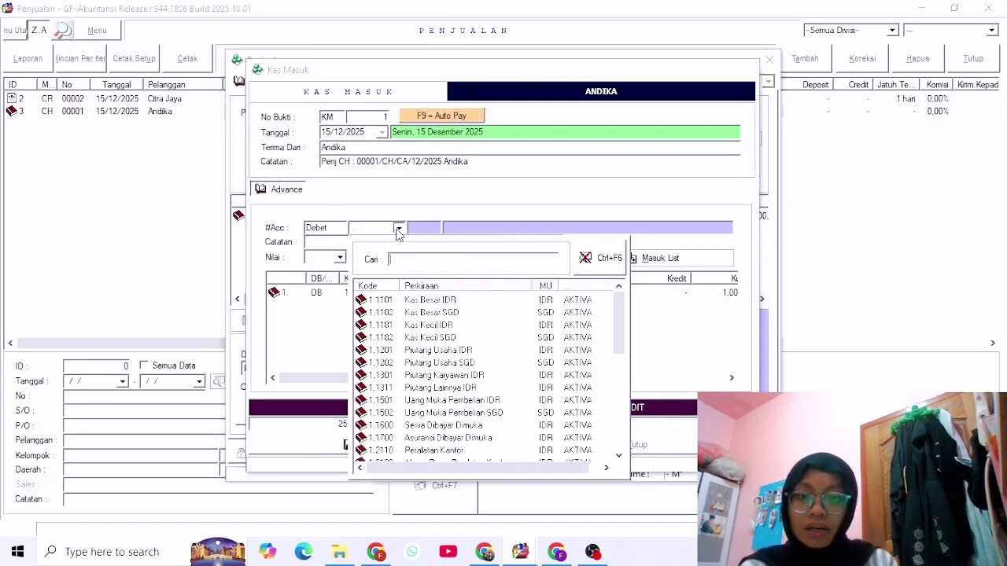
pyautogui.click(423, 326)
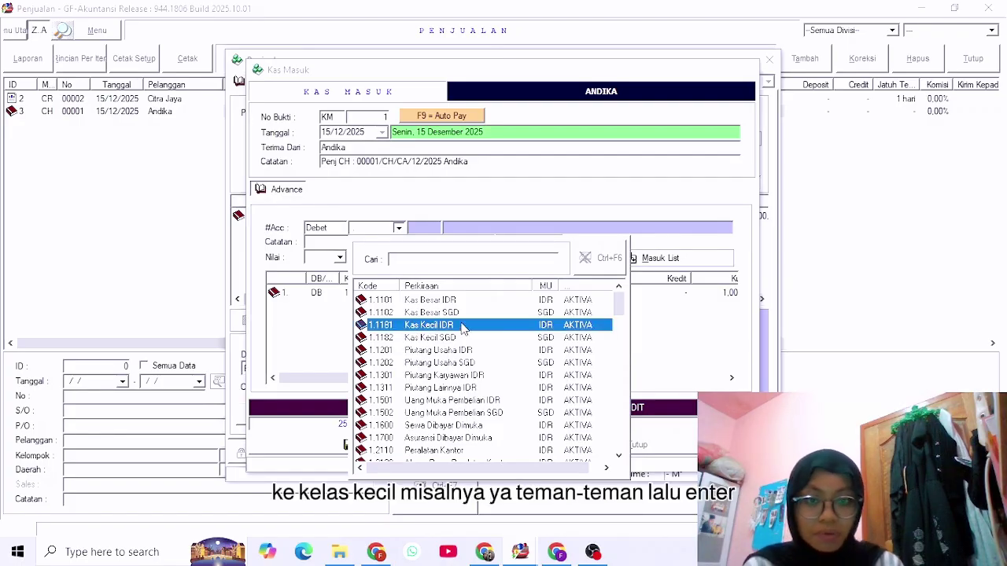
pyautogui.press('Return')
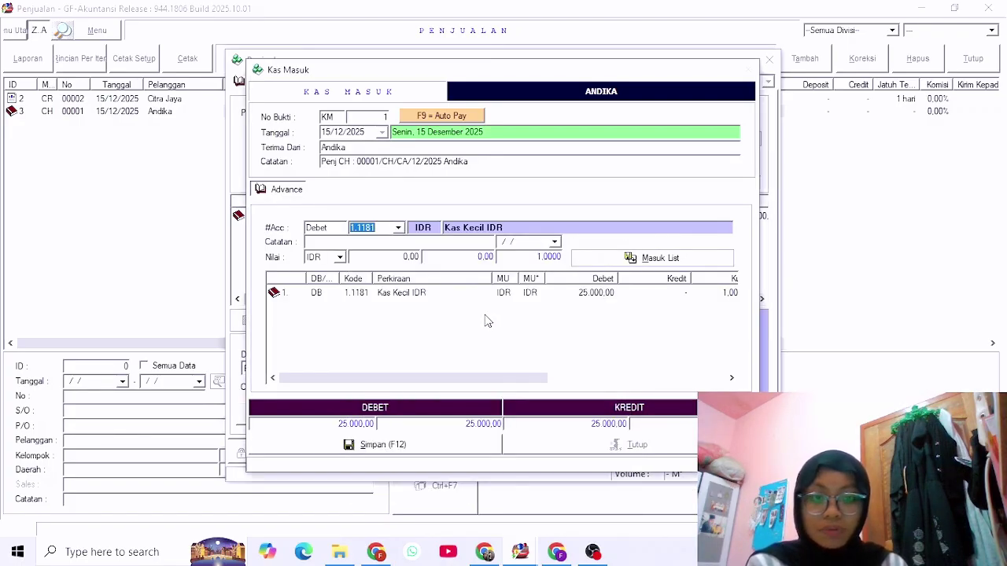
pyautogui.click(492, 292)
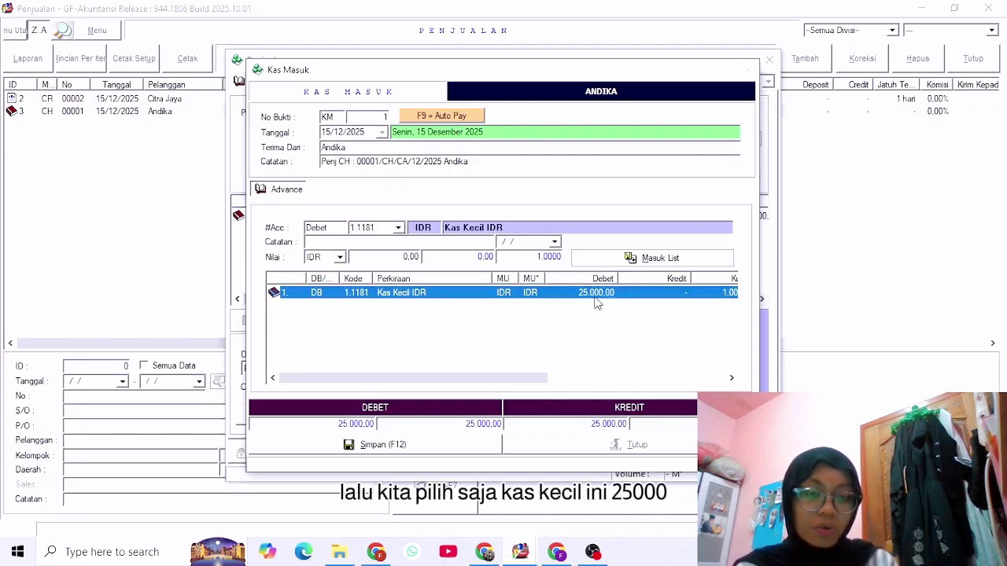
pyautogui.click(442, 446)
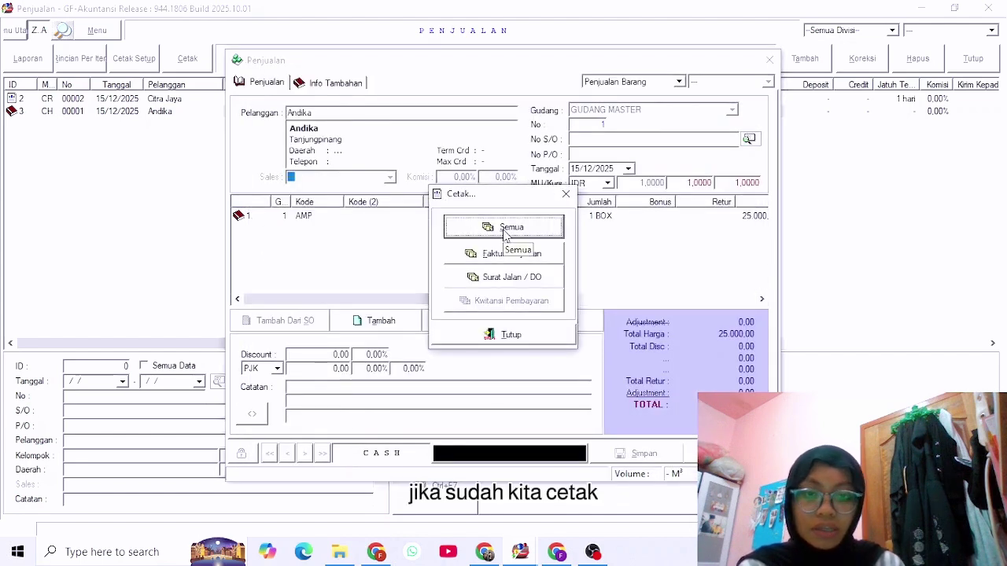
# Preview Andika's invoice and Surat Jalan, then close the sales list and return to Menu Utama.
pyautogui.click(504, 235)
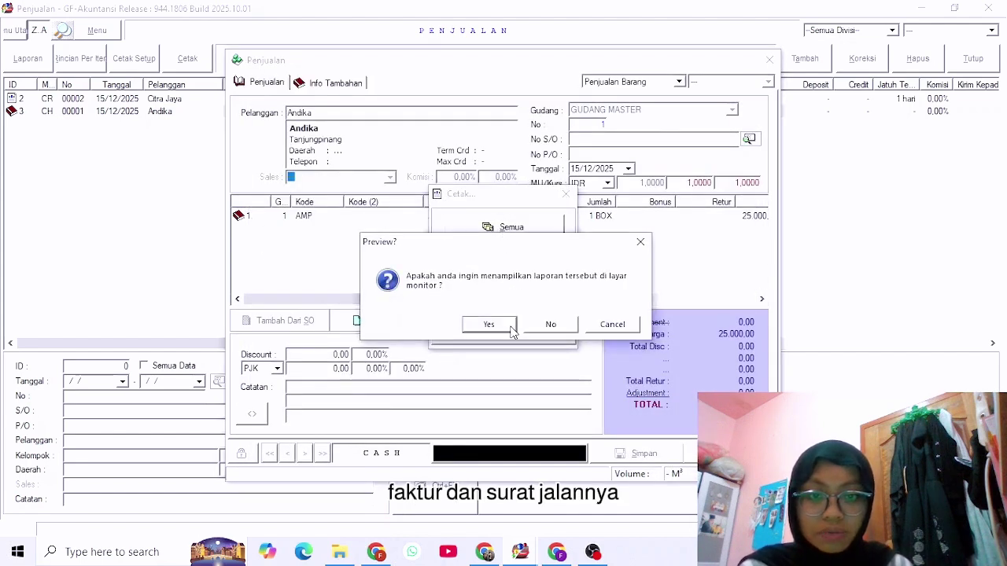
pyautogui.click(509, 327)
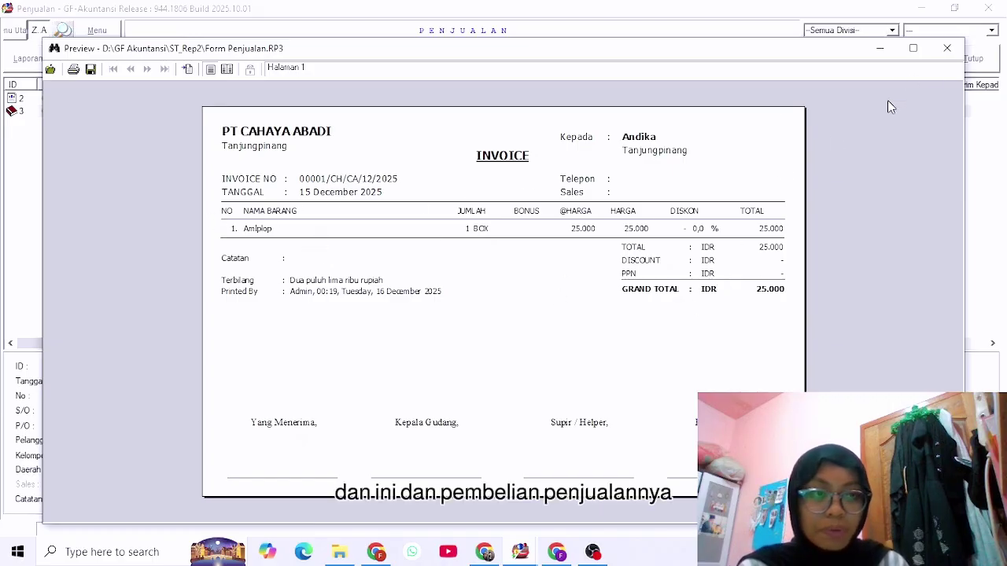
pyautogui.click(948, 48)
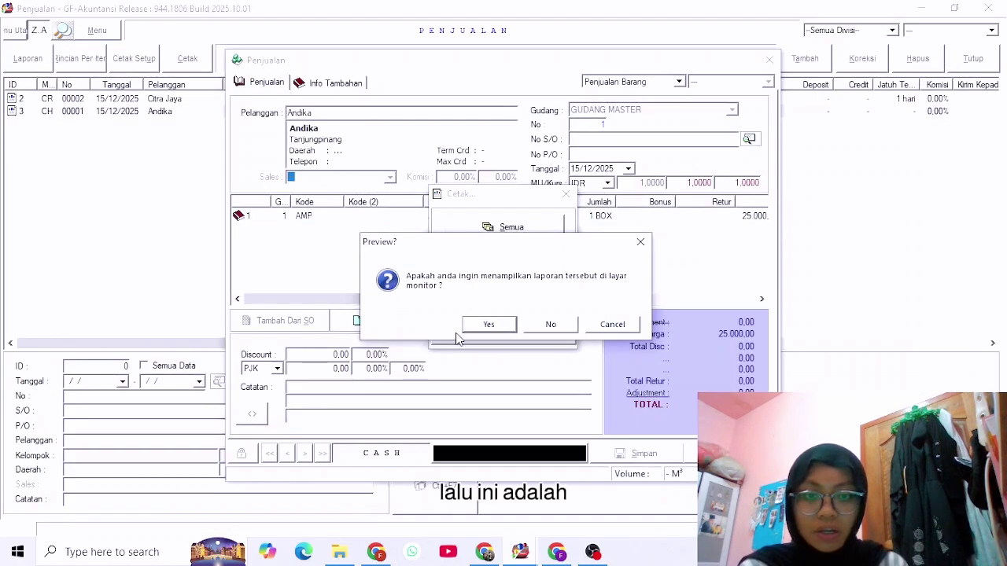
pyautogui.click(482, 324)
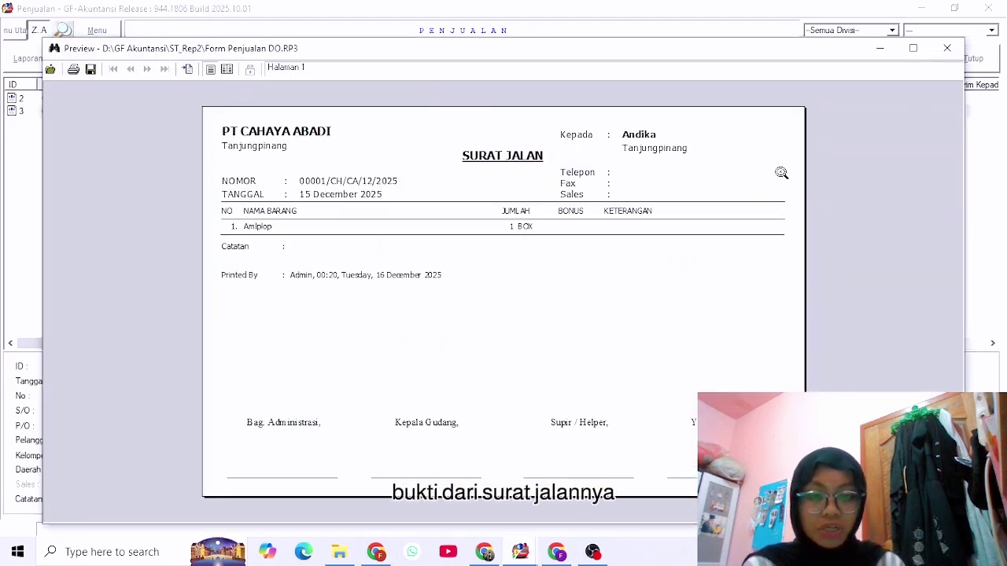
pyautogui.click(950, 55)
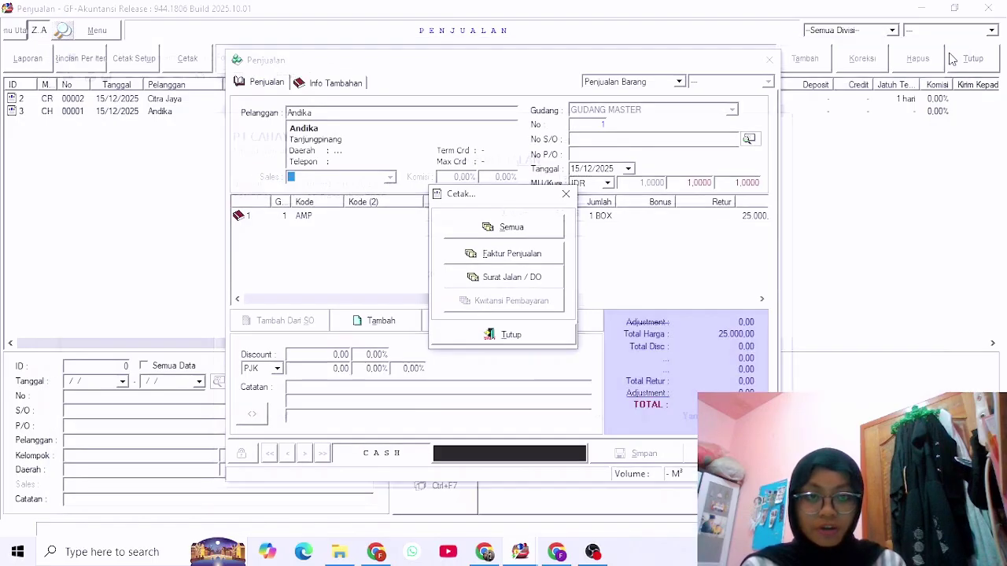
pyautogui.click(554, 342)
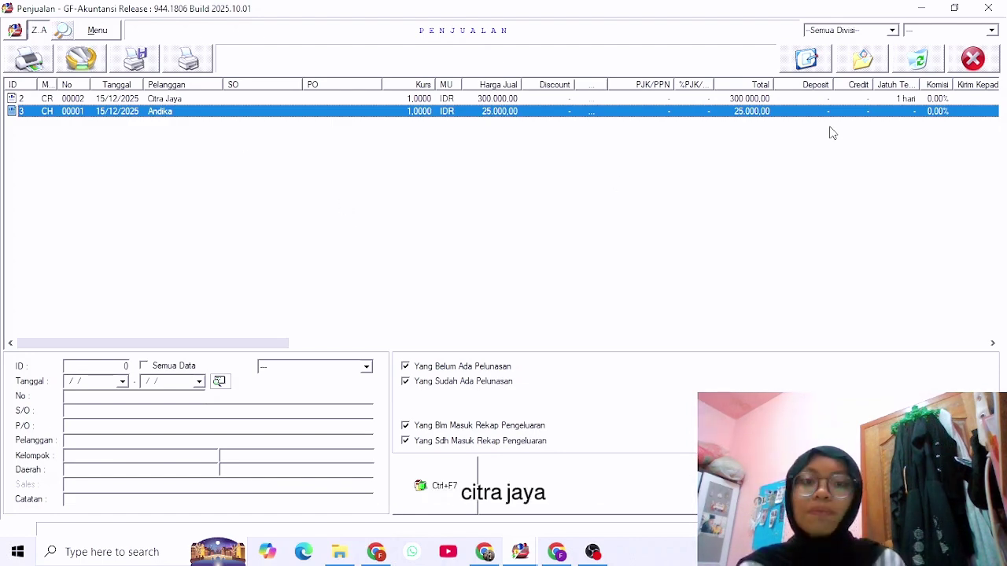
pyautogui.click(992, 59)
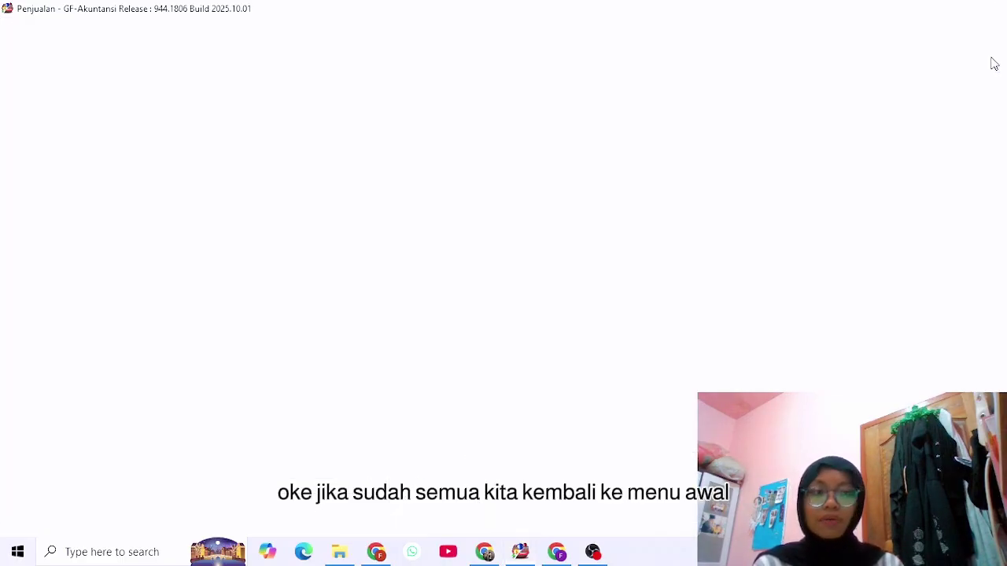
pyautogui.click(198, 85)
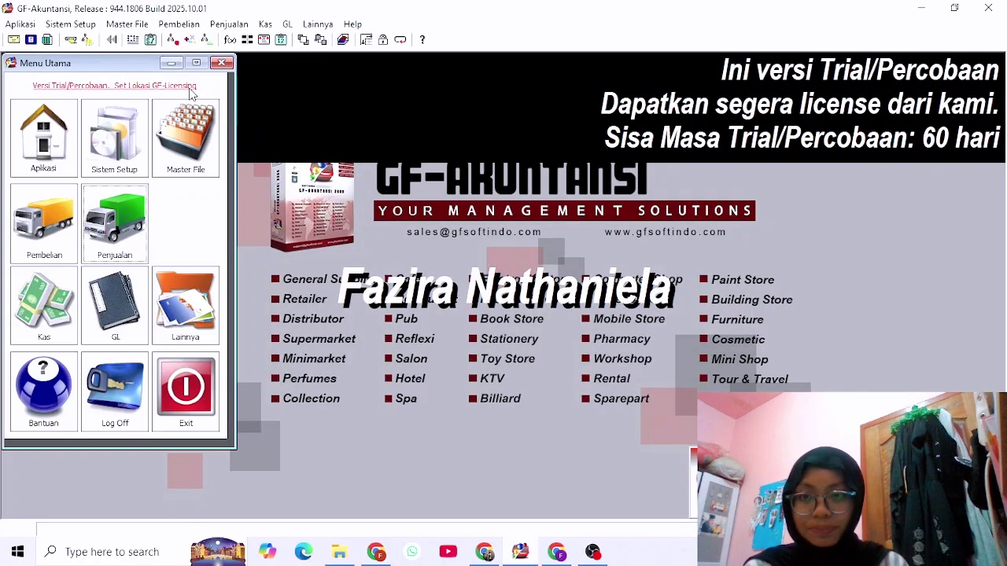